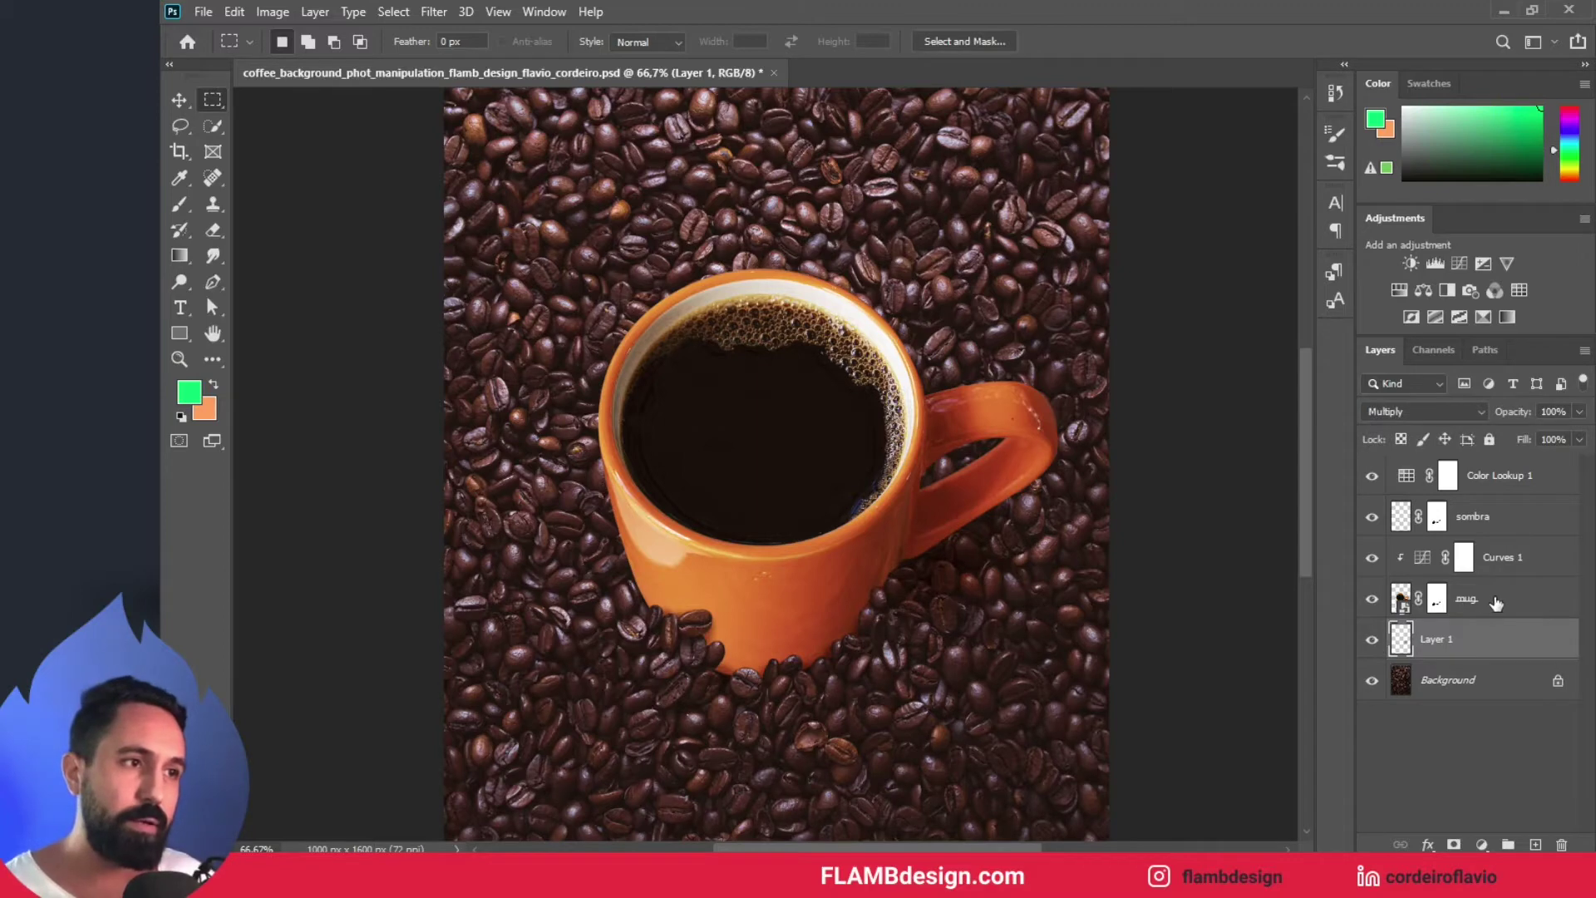
- Toggle the visibility of the mug, Curves 1, sombra and Color Lookup 1 layers to examine what each contributes to the composition
left_click(1405, 606)
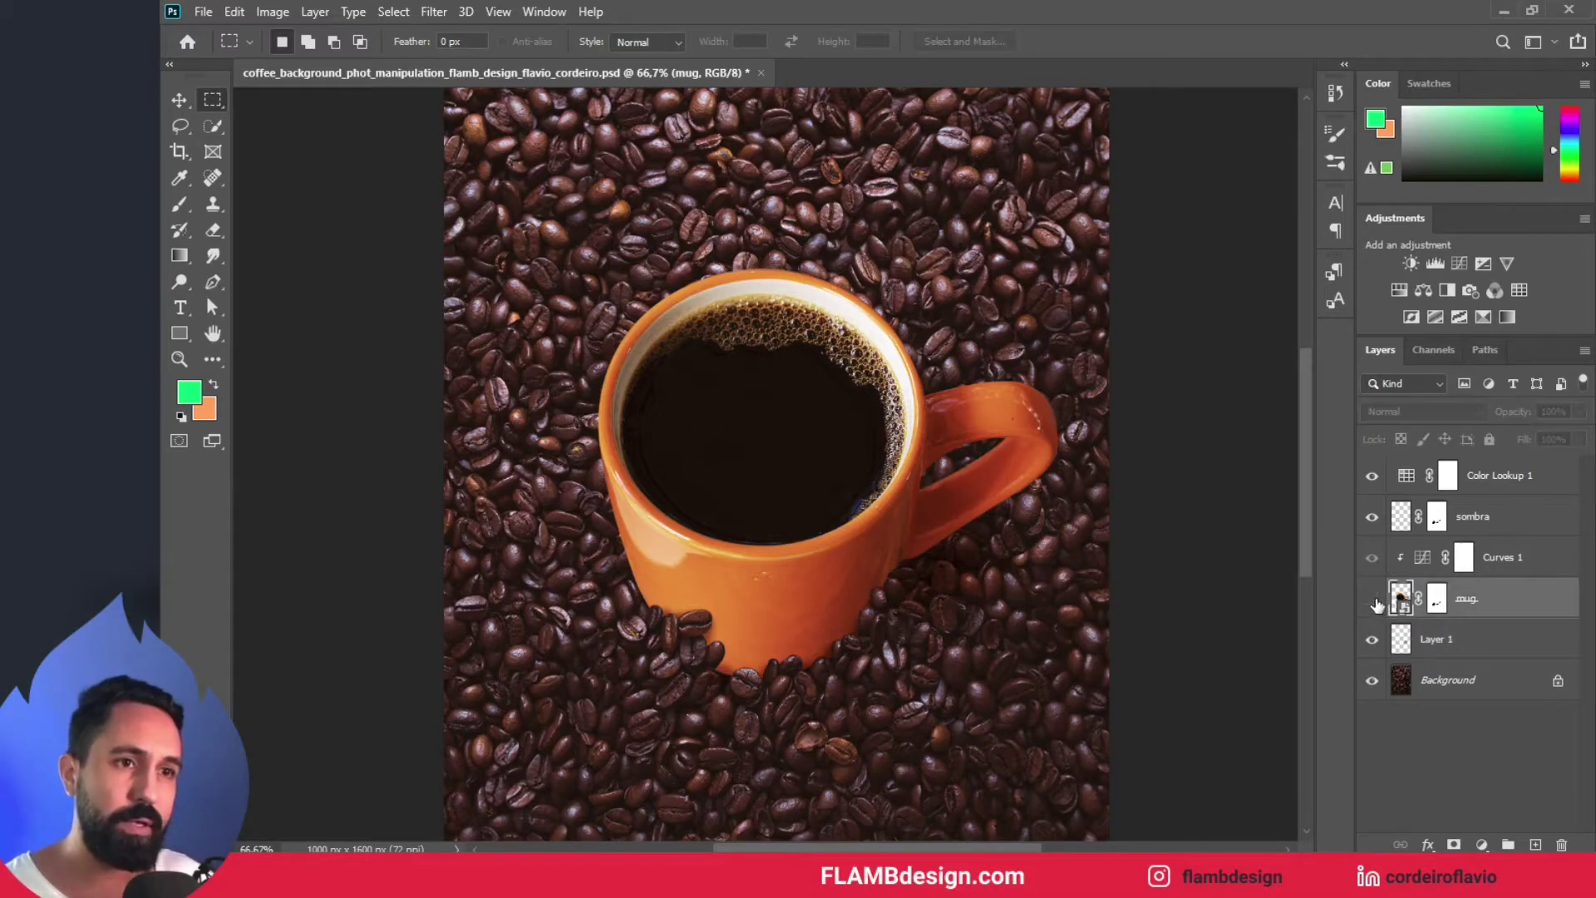
left_click(1372, 599)
left_click(1372, 599)
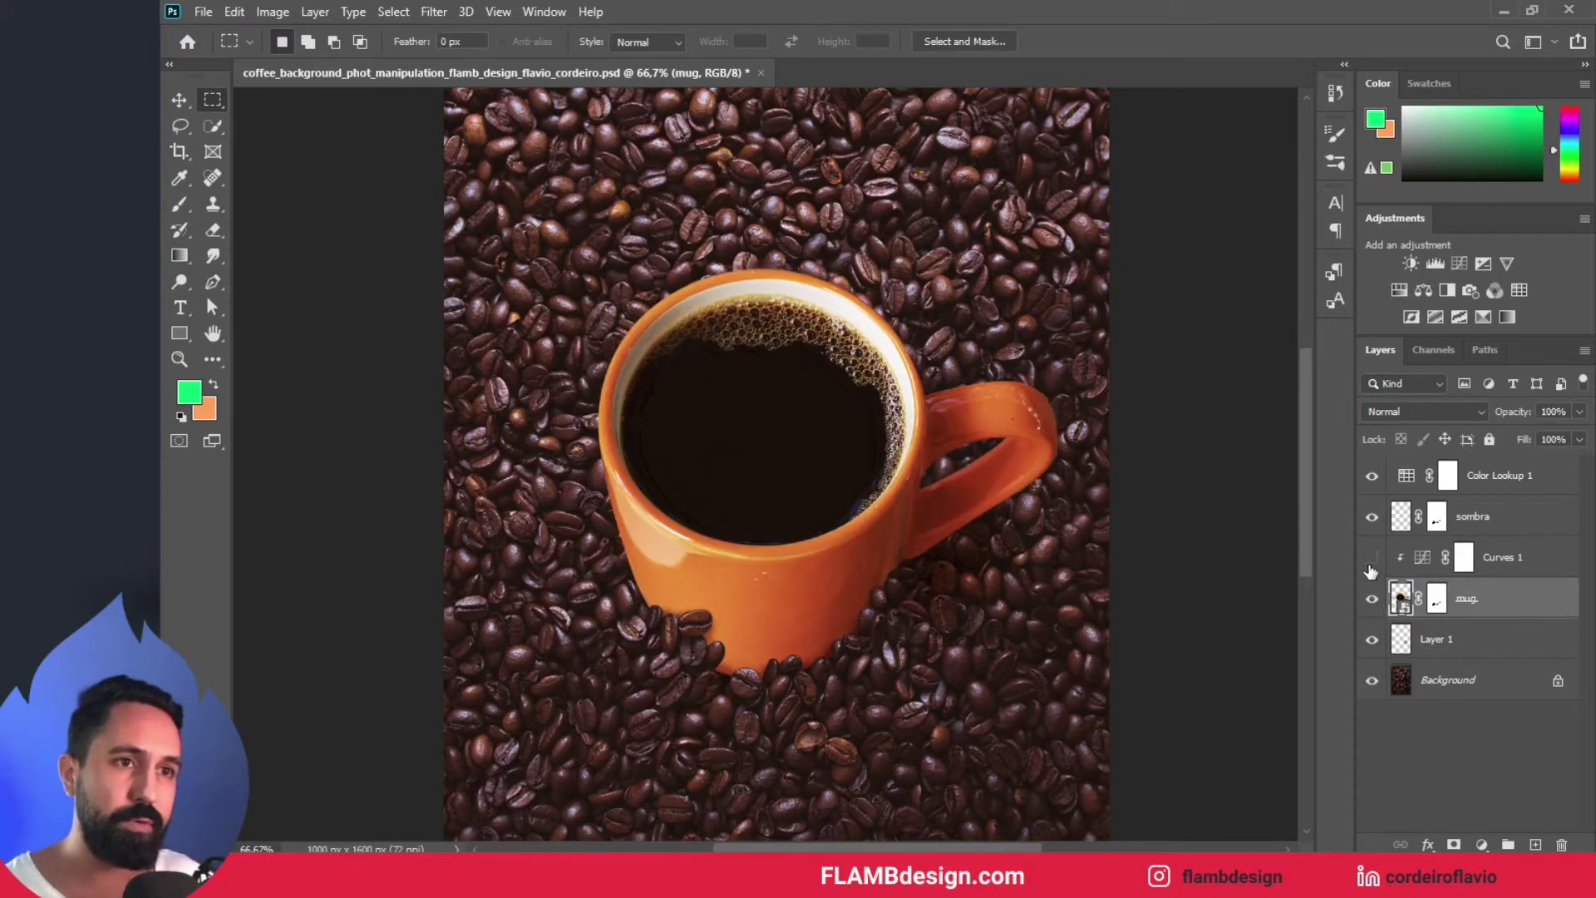
left_click(1372, 557)
left_click(1399, 516)
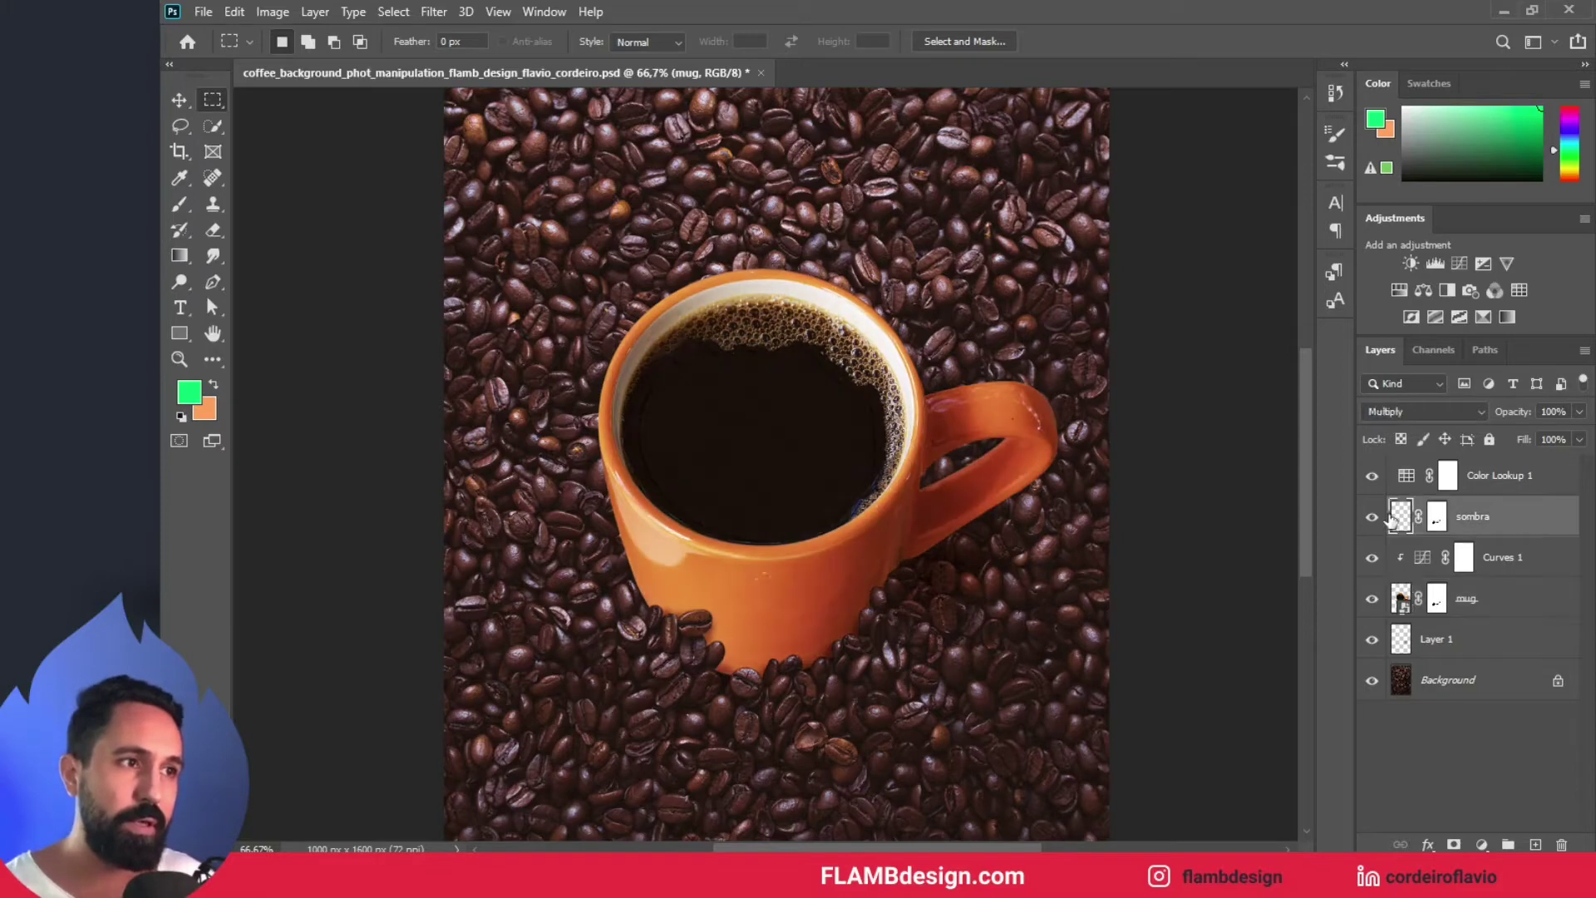
left_click(1372, 517)
left_click(1372, 517)
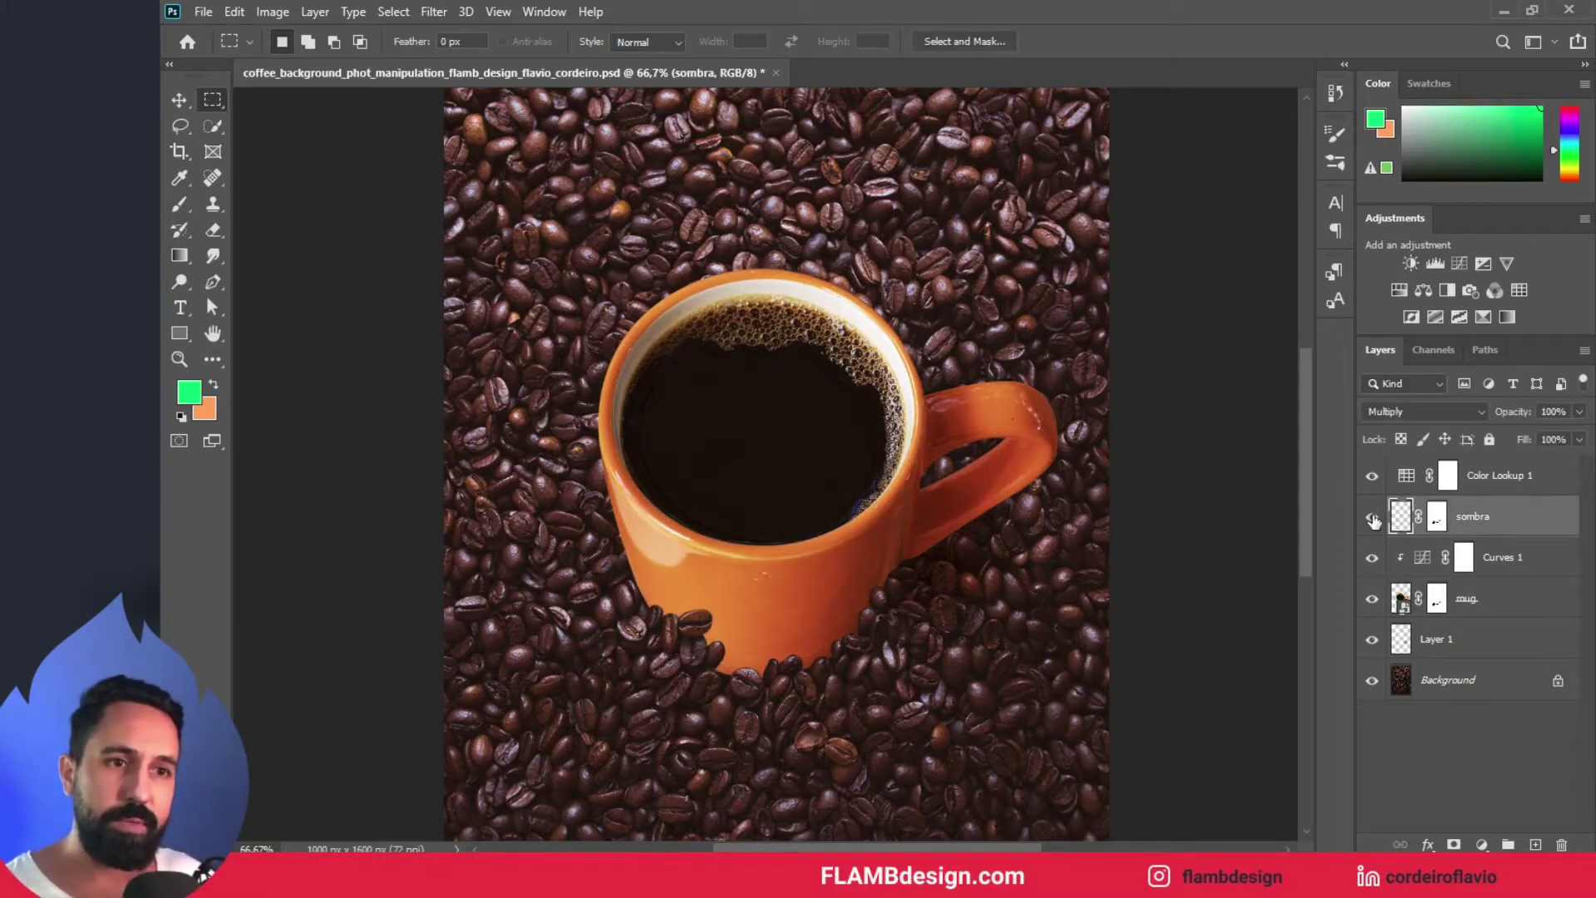
left_click(1490, 475)
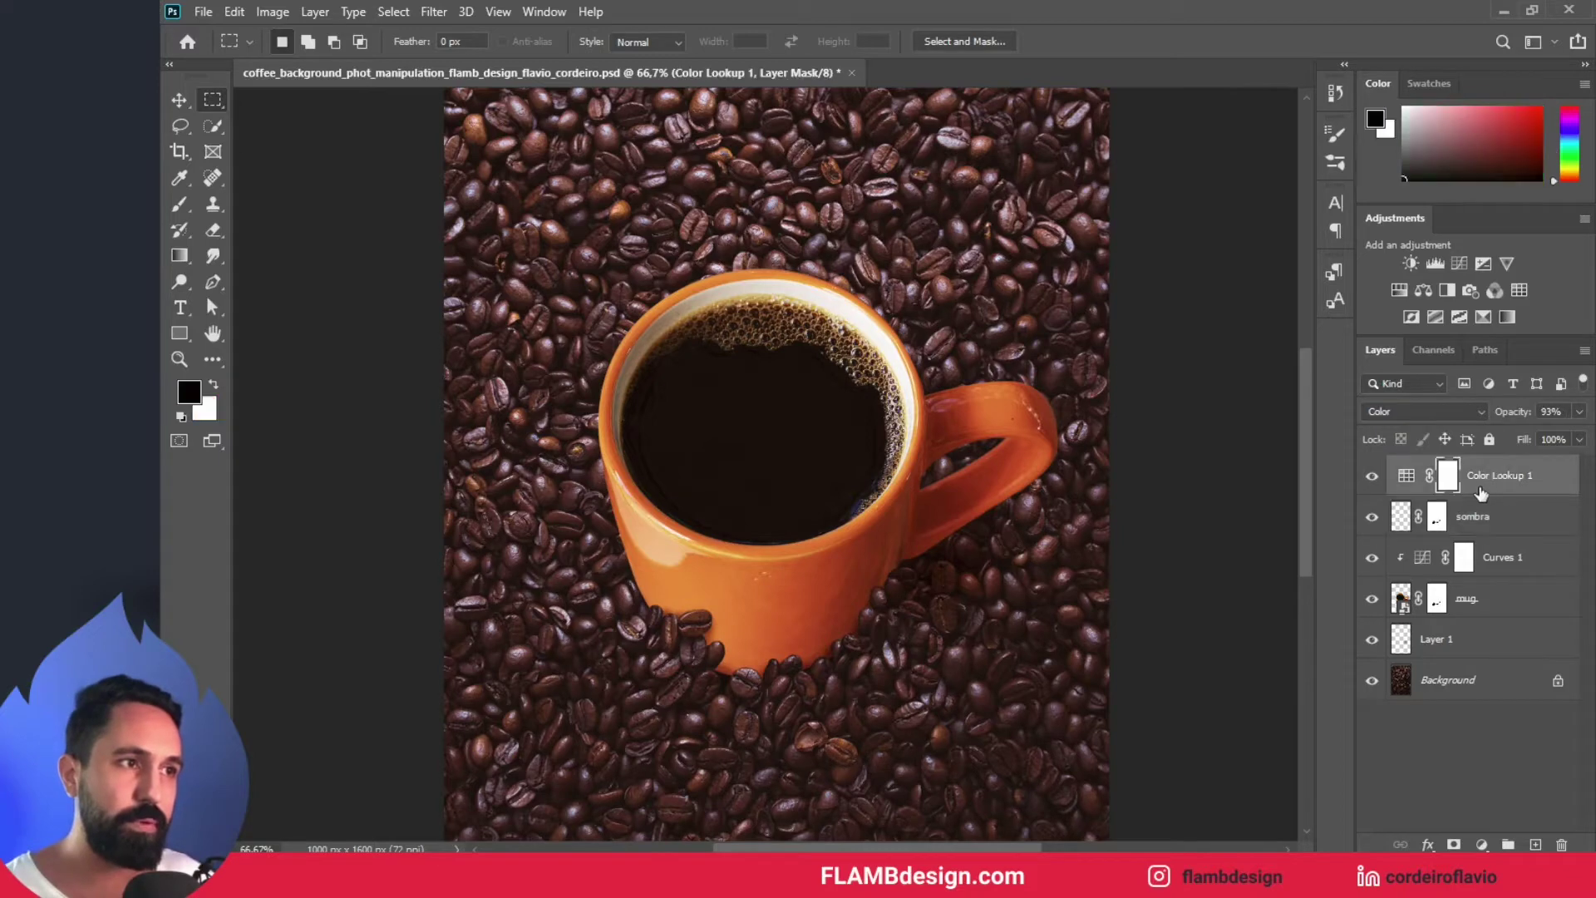
left_click(1375, 487)
left_click(1373, 479)
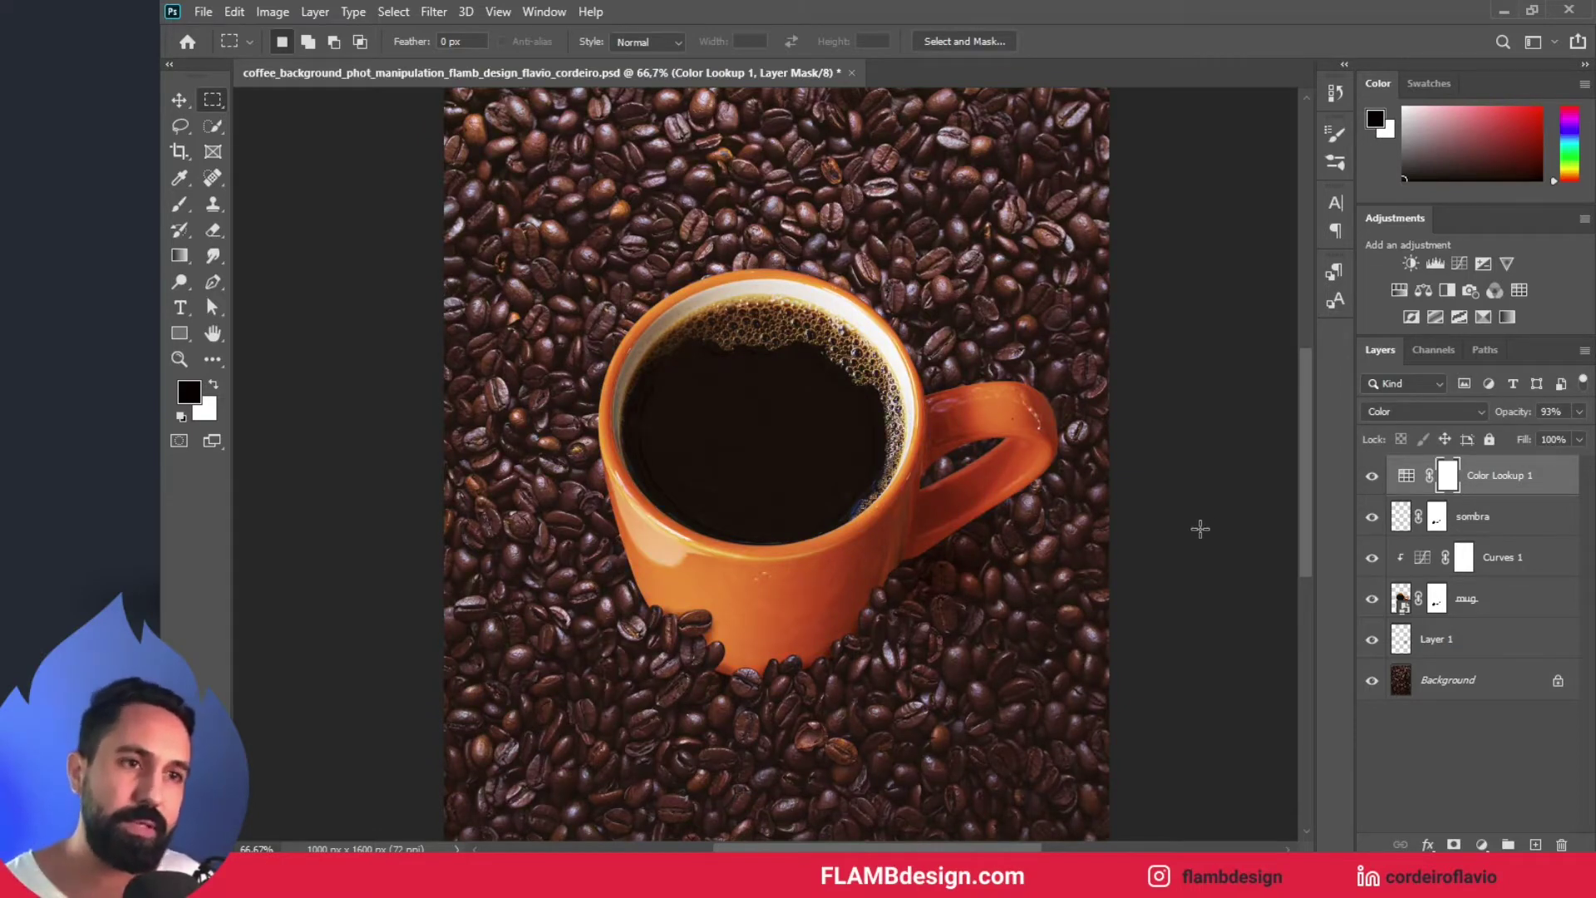
scroll(1200, 529, "down", 1)
scroll(1200, 528, "up", 1)
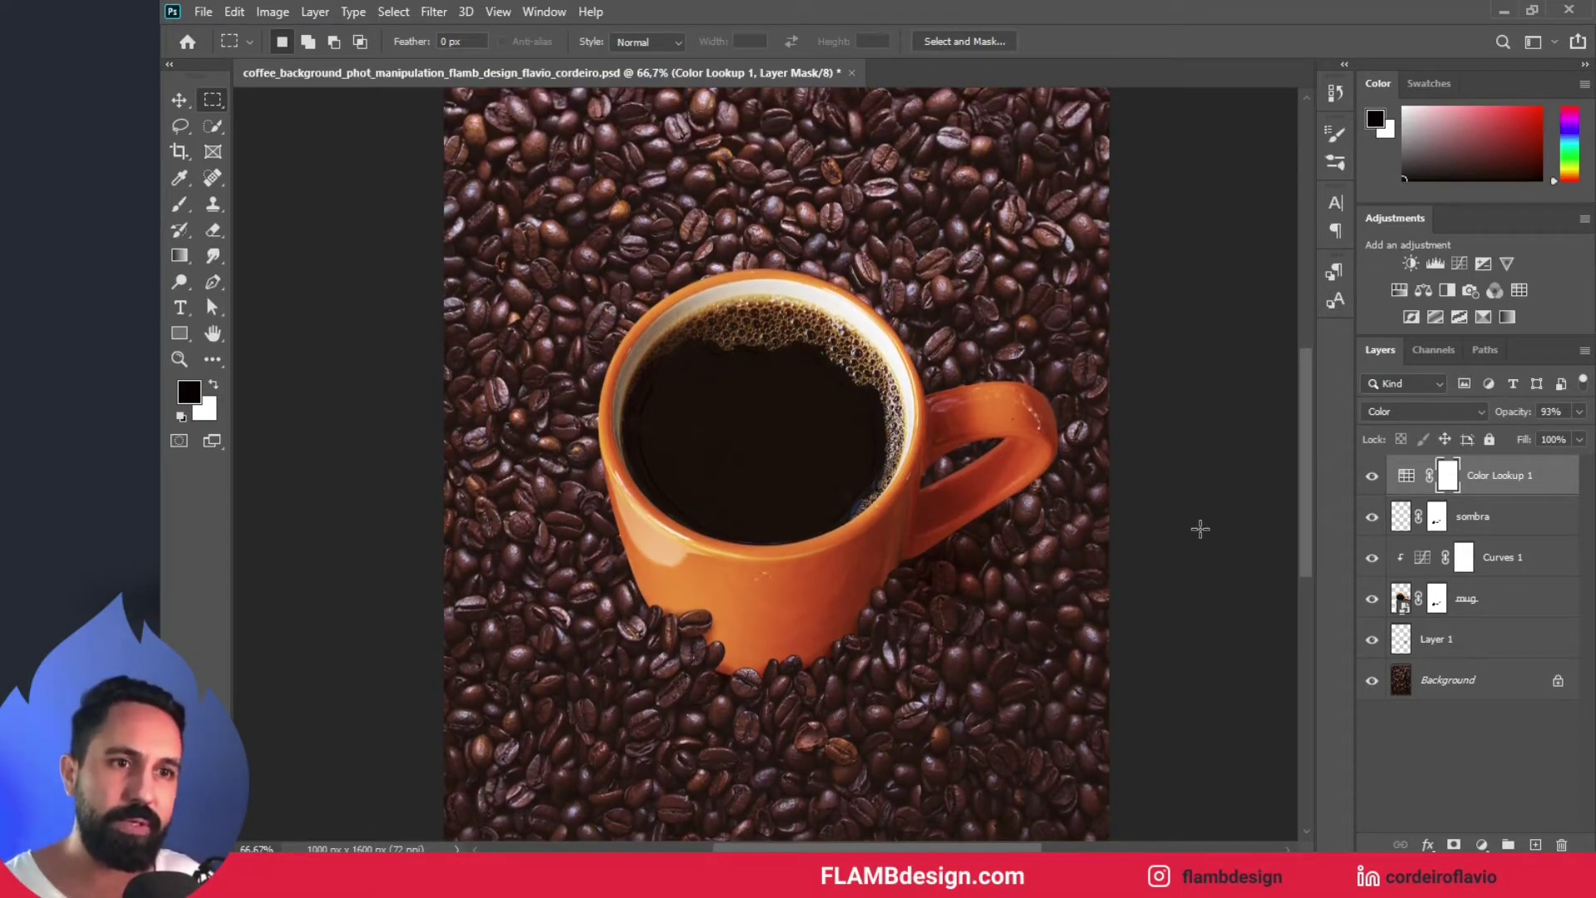
scroll(1199, 529, "down", 2)
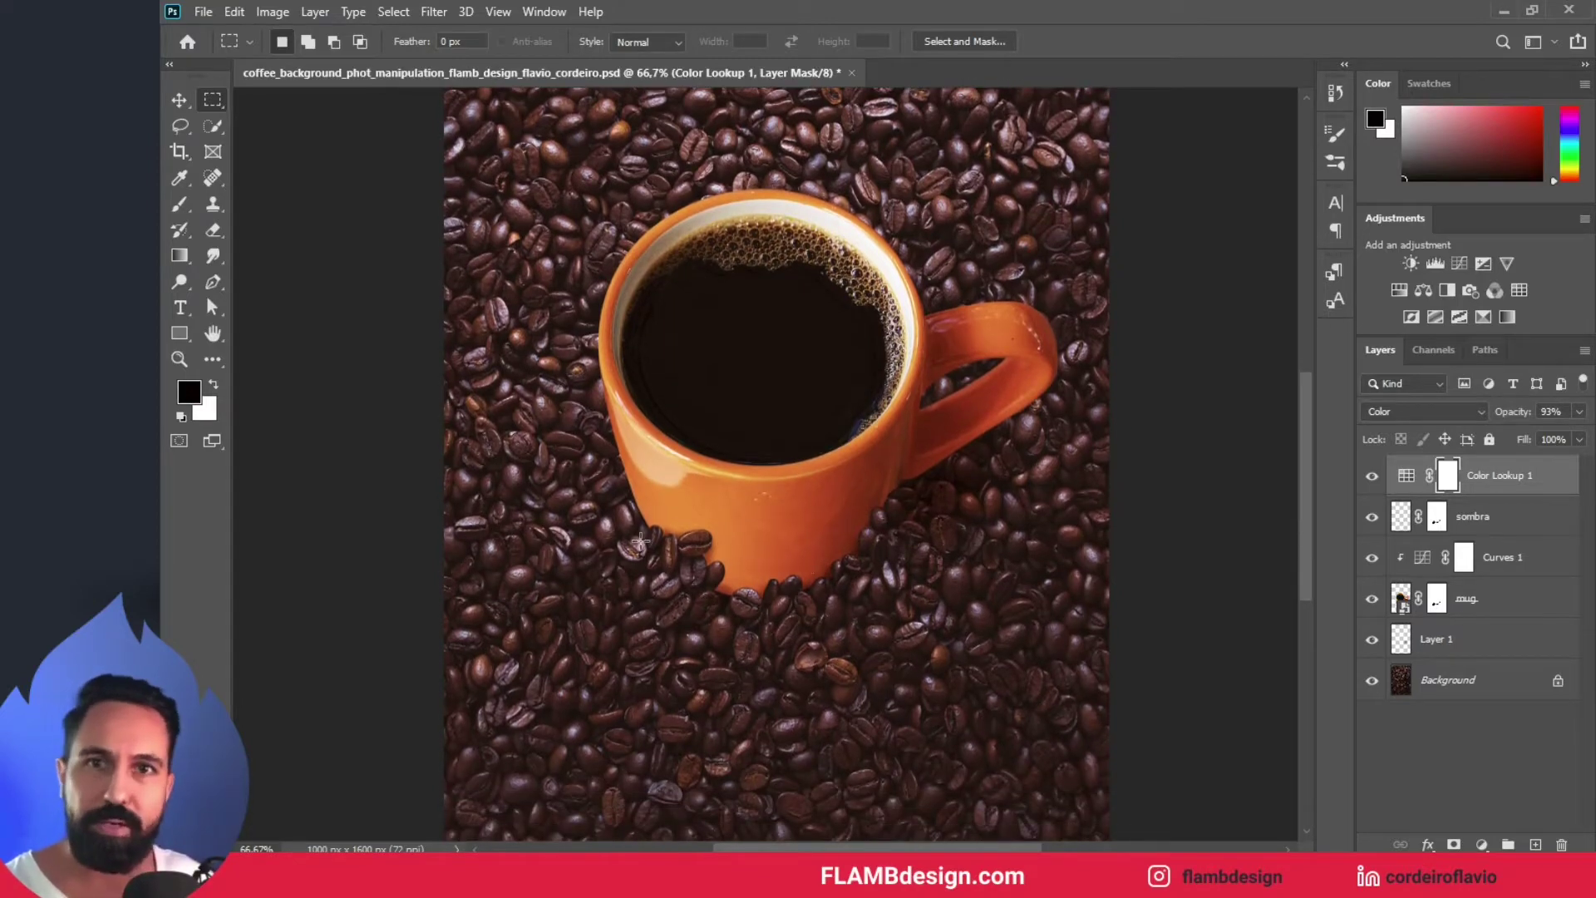
scroll(851, 703, "up", 1)
scroll(851, 703, "up", 2)
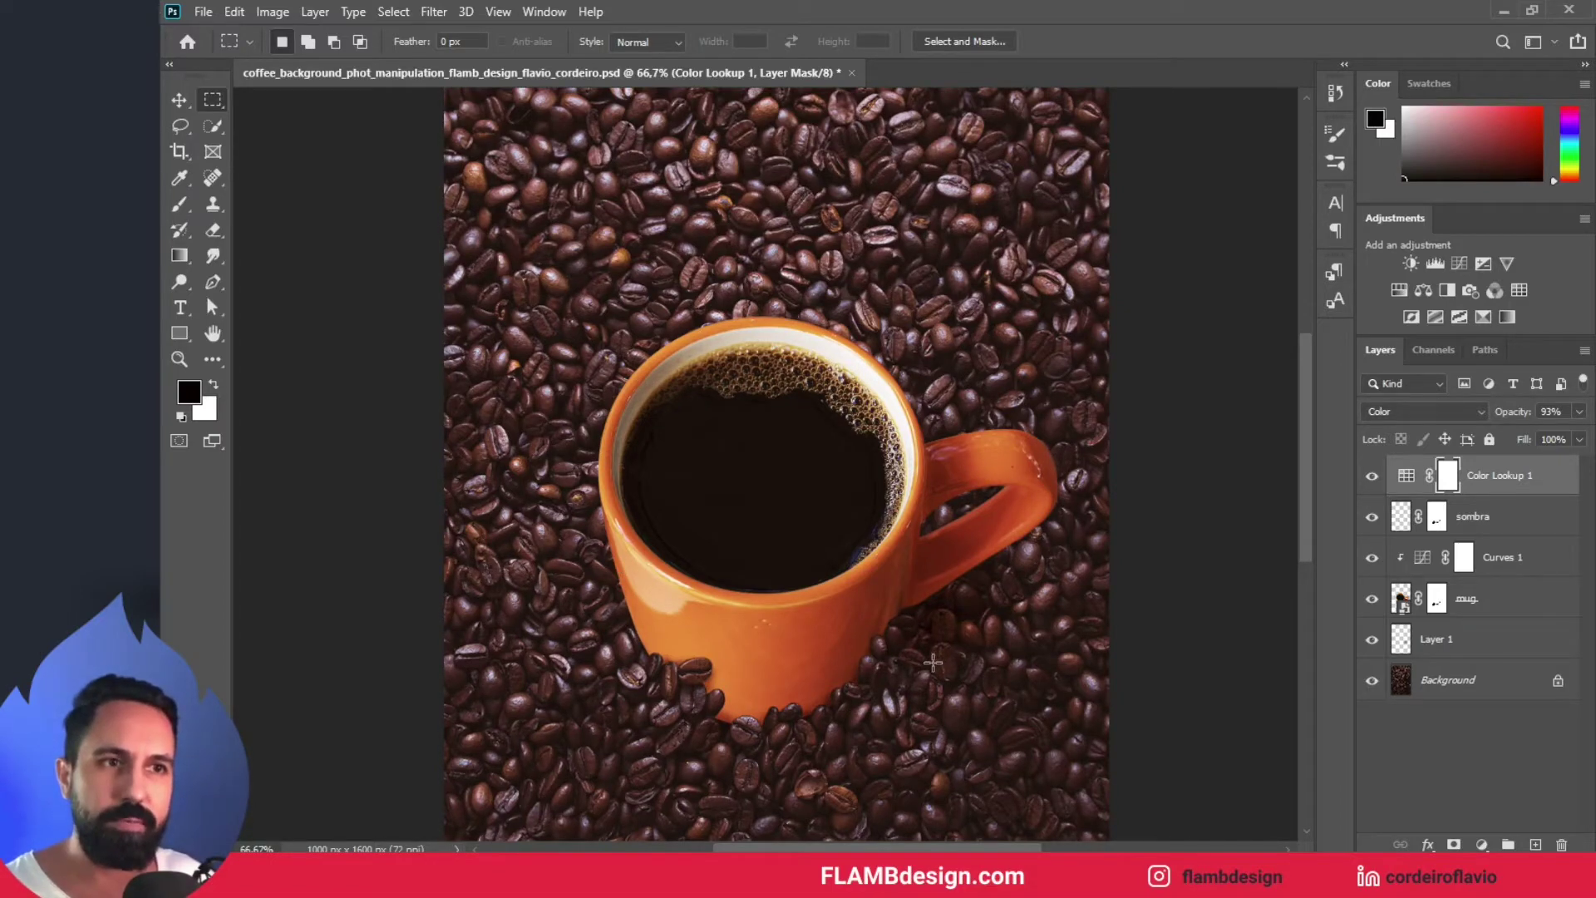
scroll(933, 663, "up", 1)
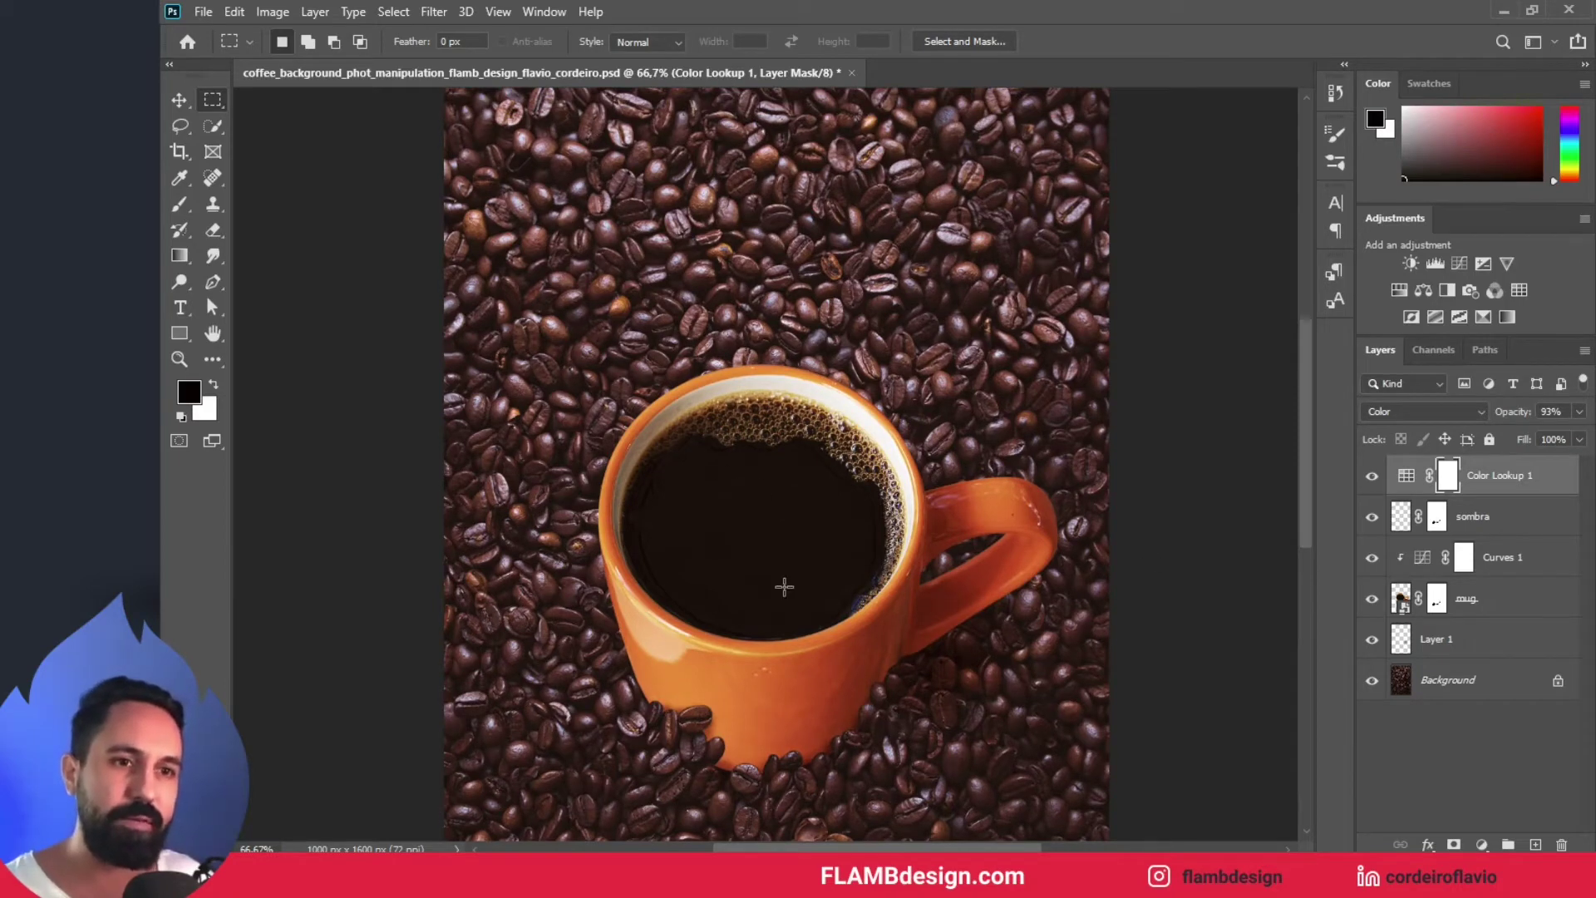
- Marquee-select the full-width strip of beans below the mug on the Background layer and copy it to a new layer
scroll(779, 584, "down", 4)
key("z")
left_click(784, 587, "alt")
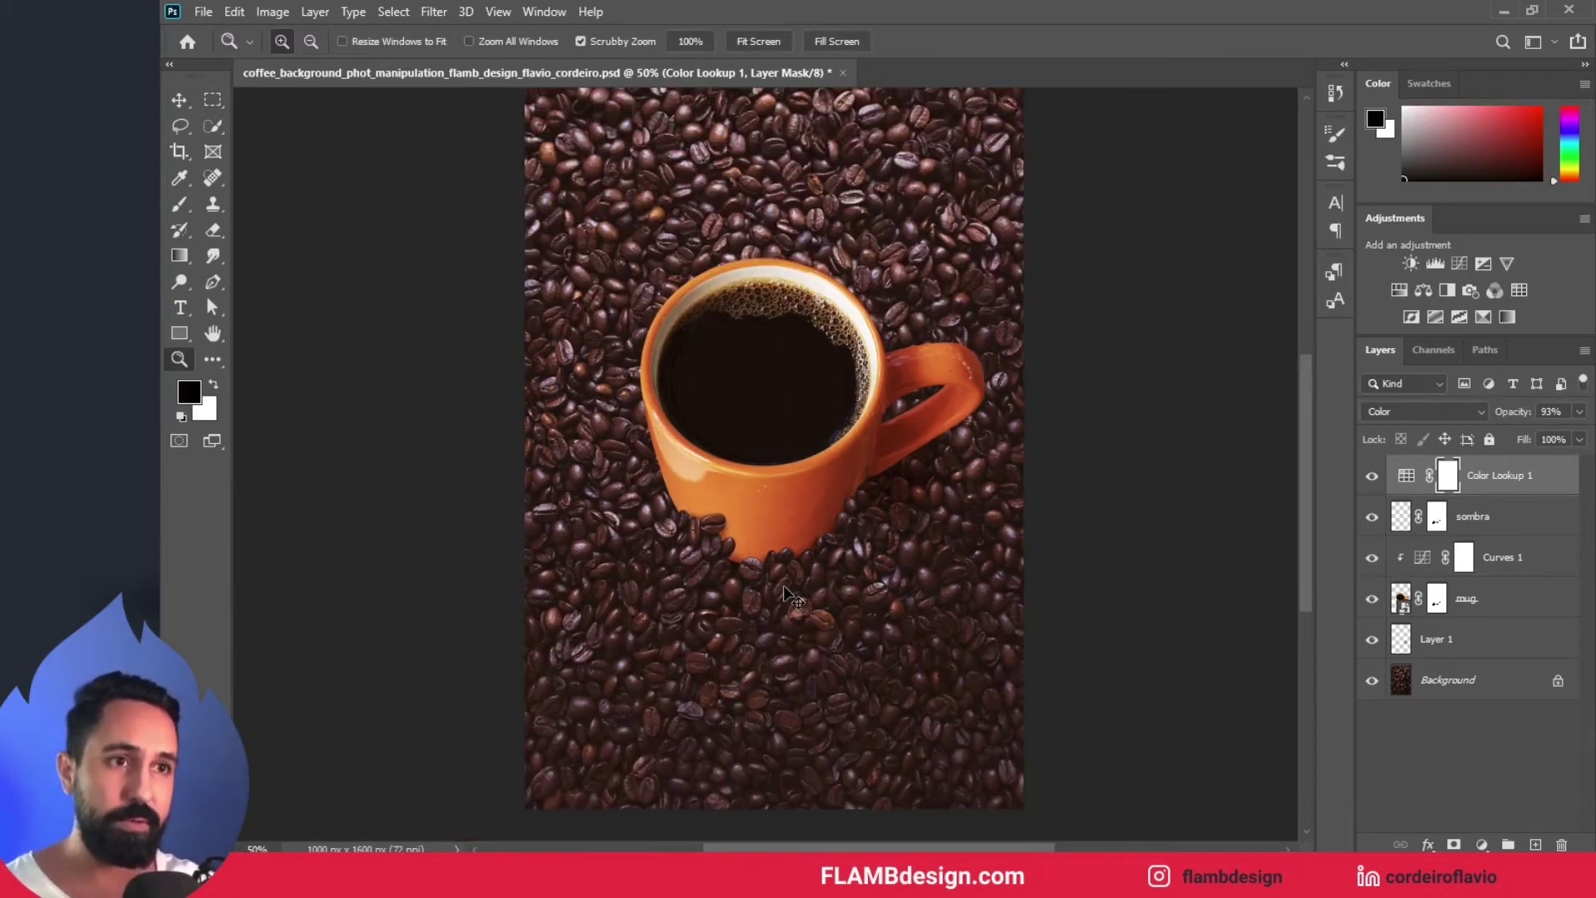
left_click(784, 587, "alt")
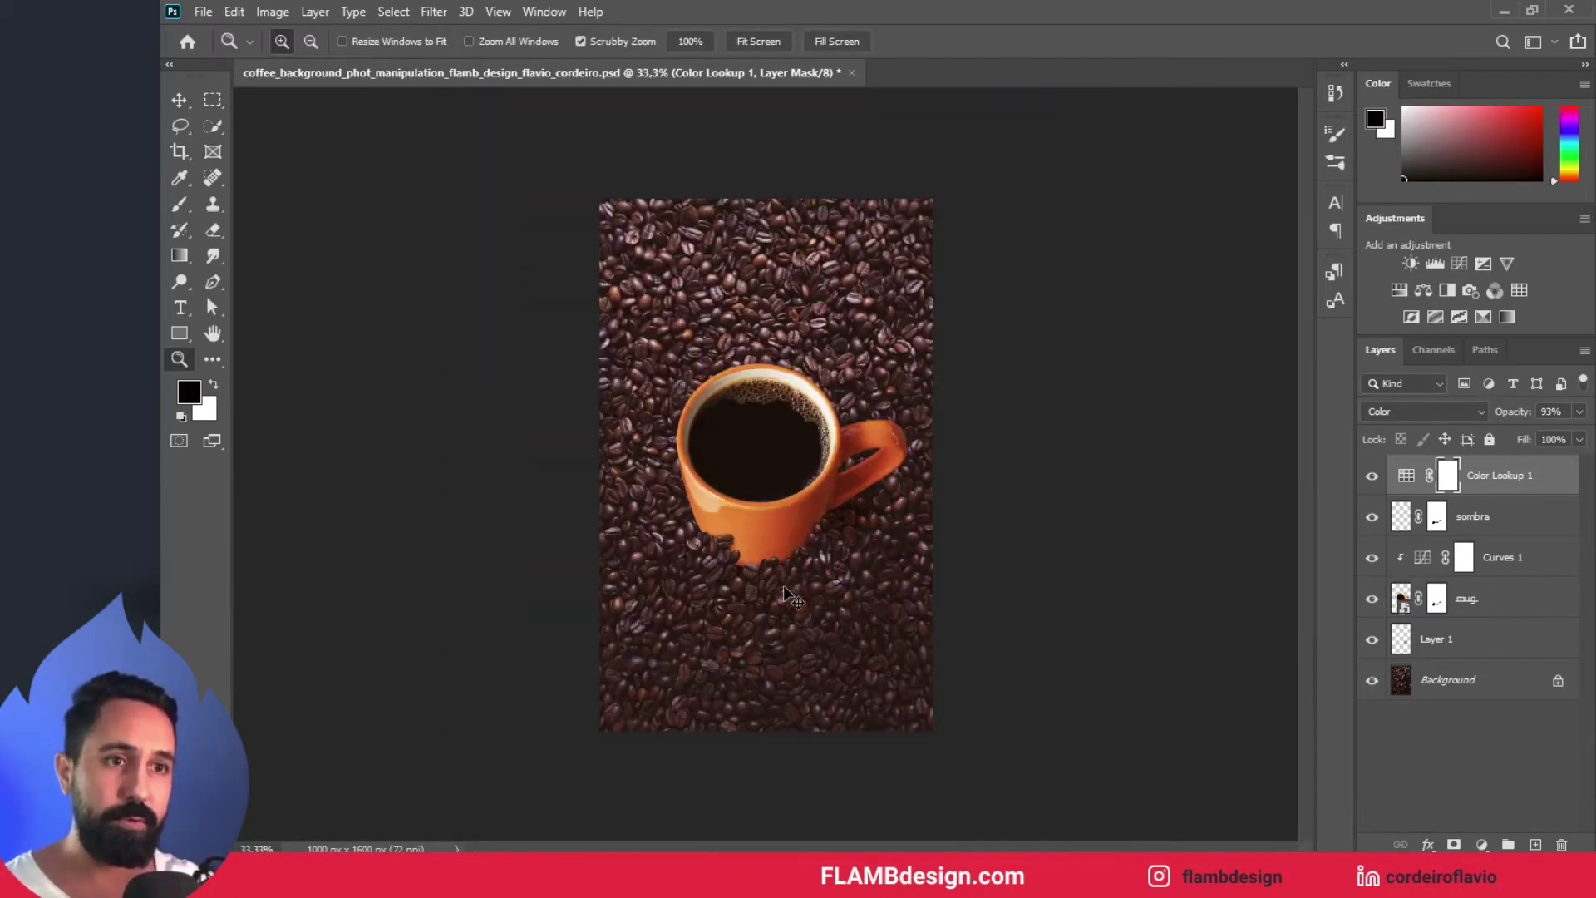
left_click(1431, 680)
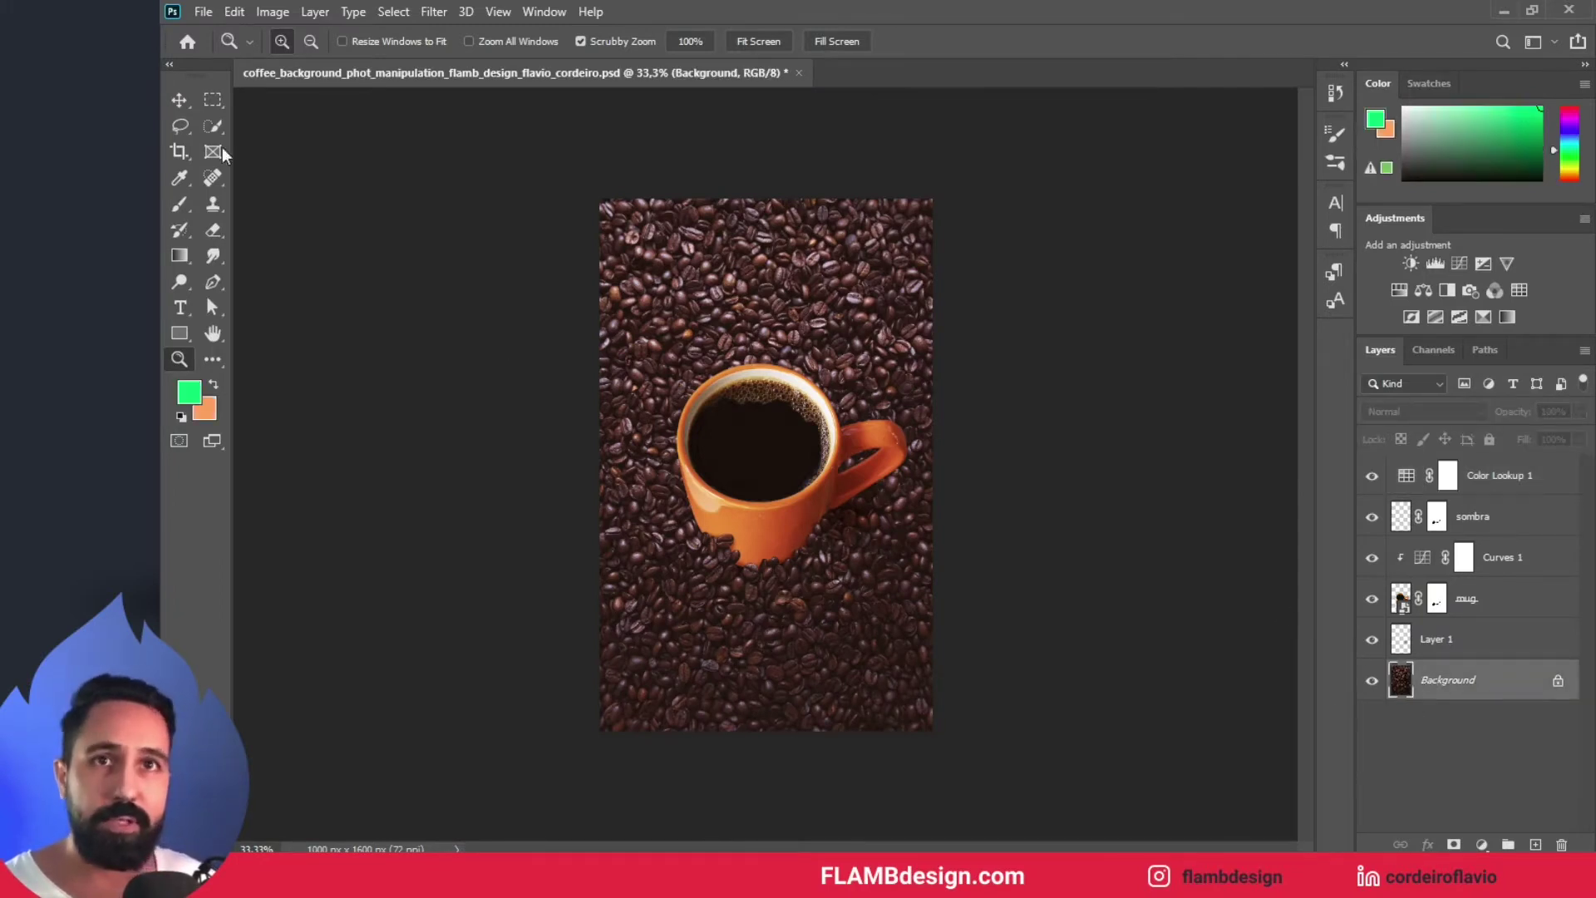
left_click(211, 98)
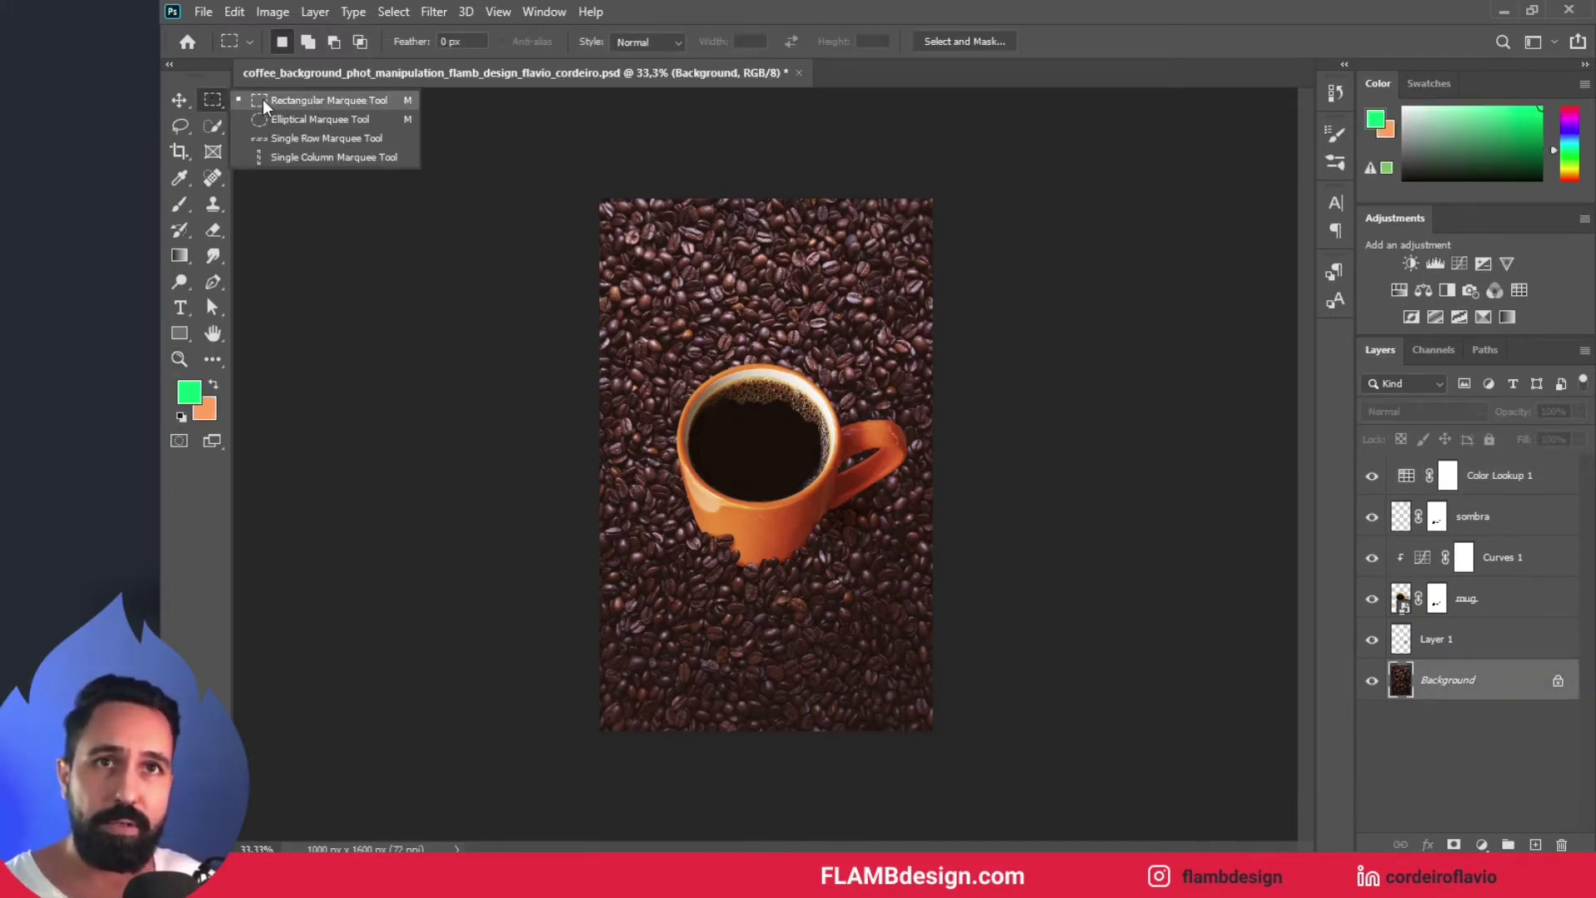
left_click(272, 100)
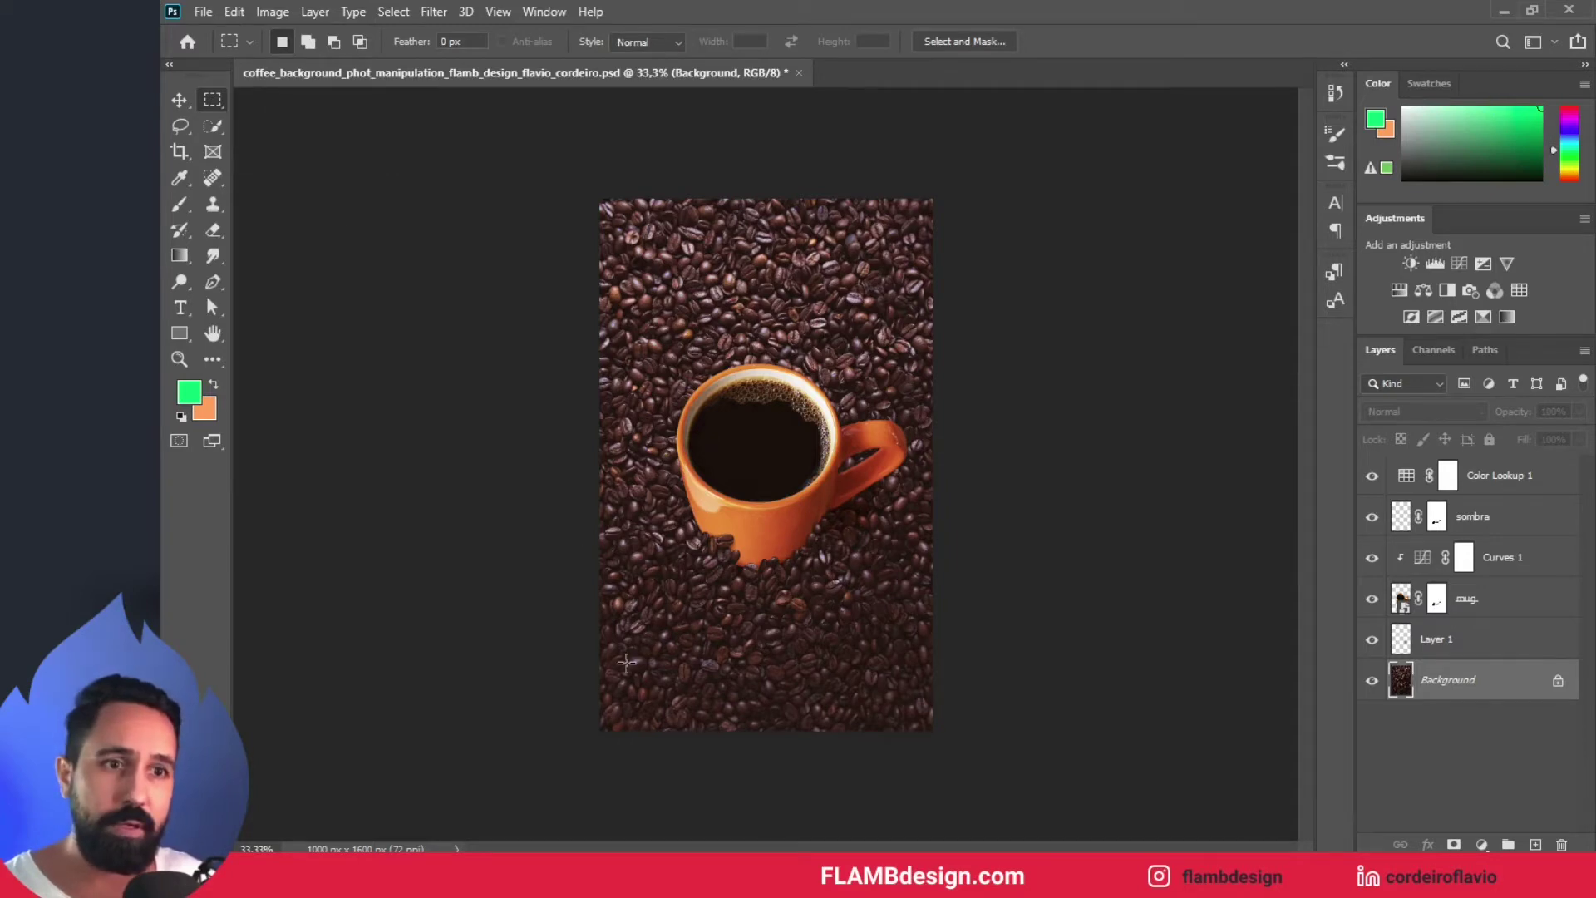
left_click_drag(598, 611, 753, 679)
left_click_drag(911, 729, 956, 736)
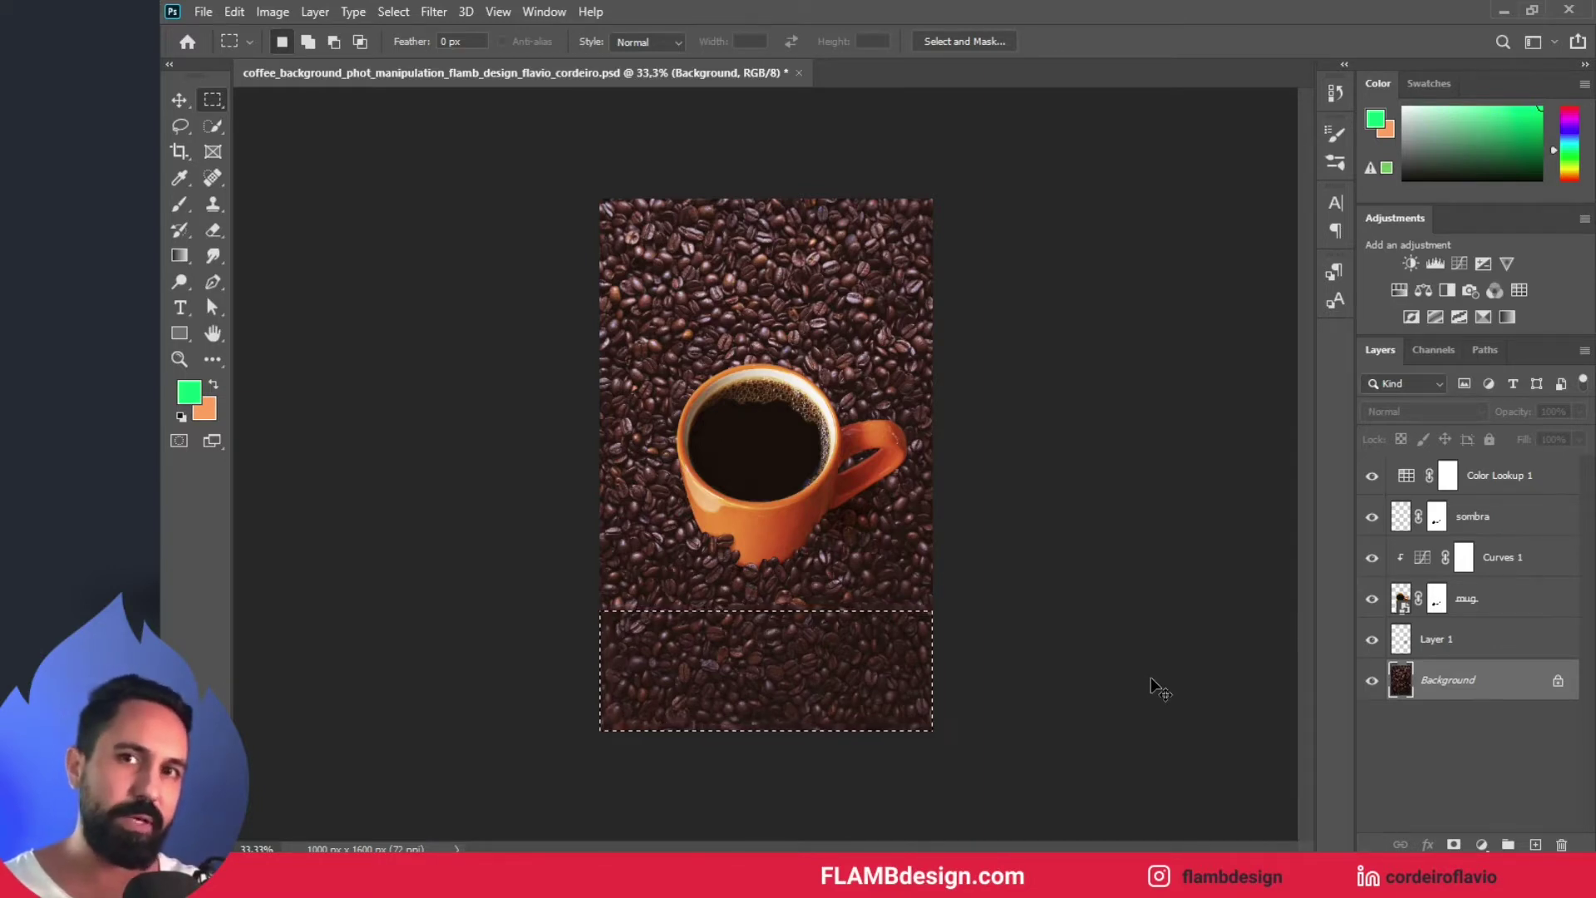
key("ctrl+j")
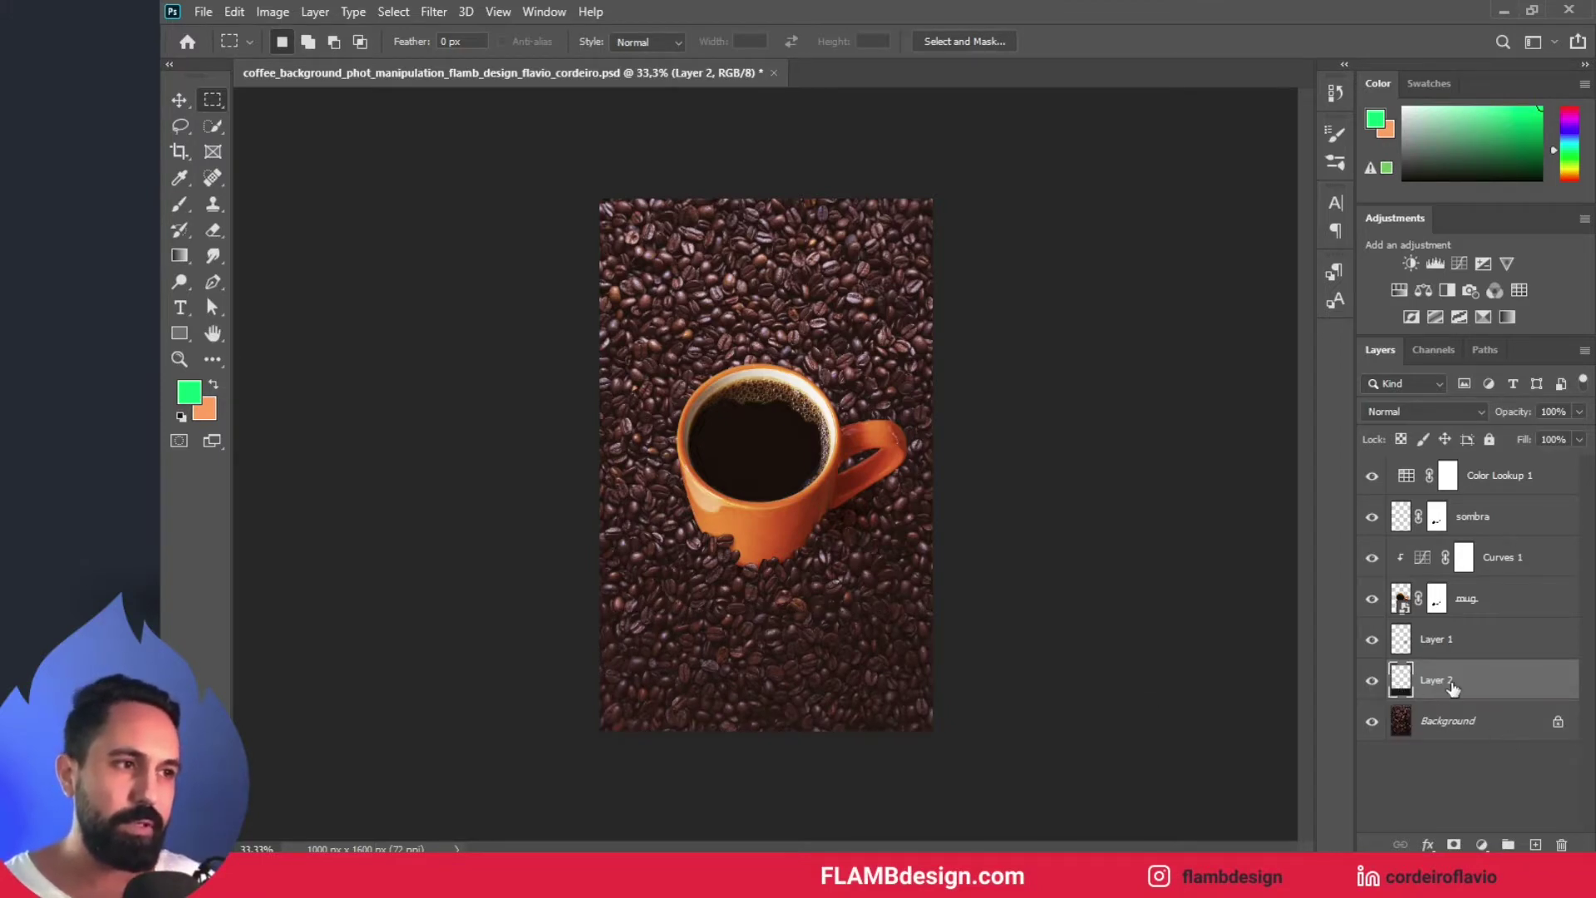
- Move the copied bean strip straight up behind the mug's base, to a vertical position of about 1171.5 px
key("ctrl+t")
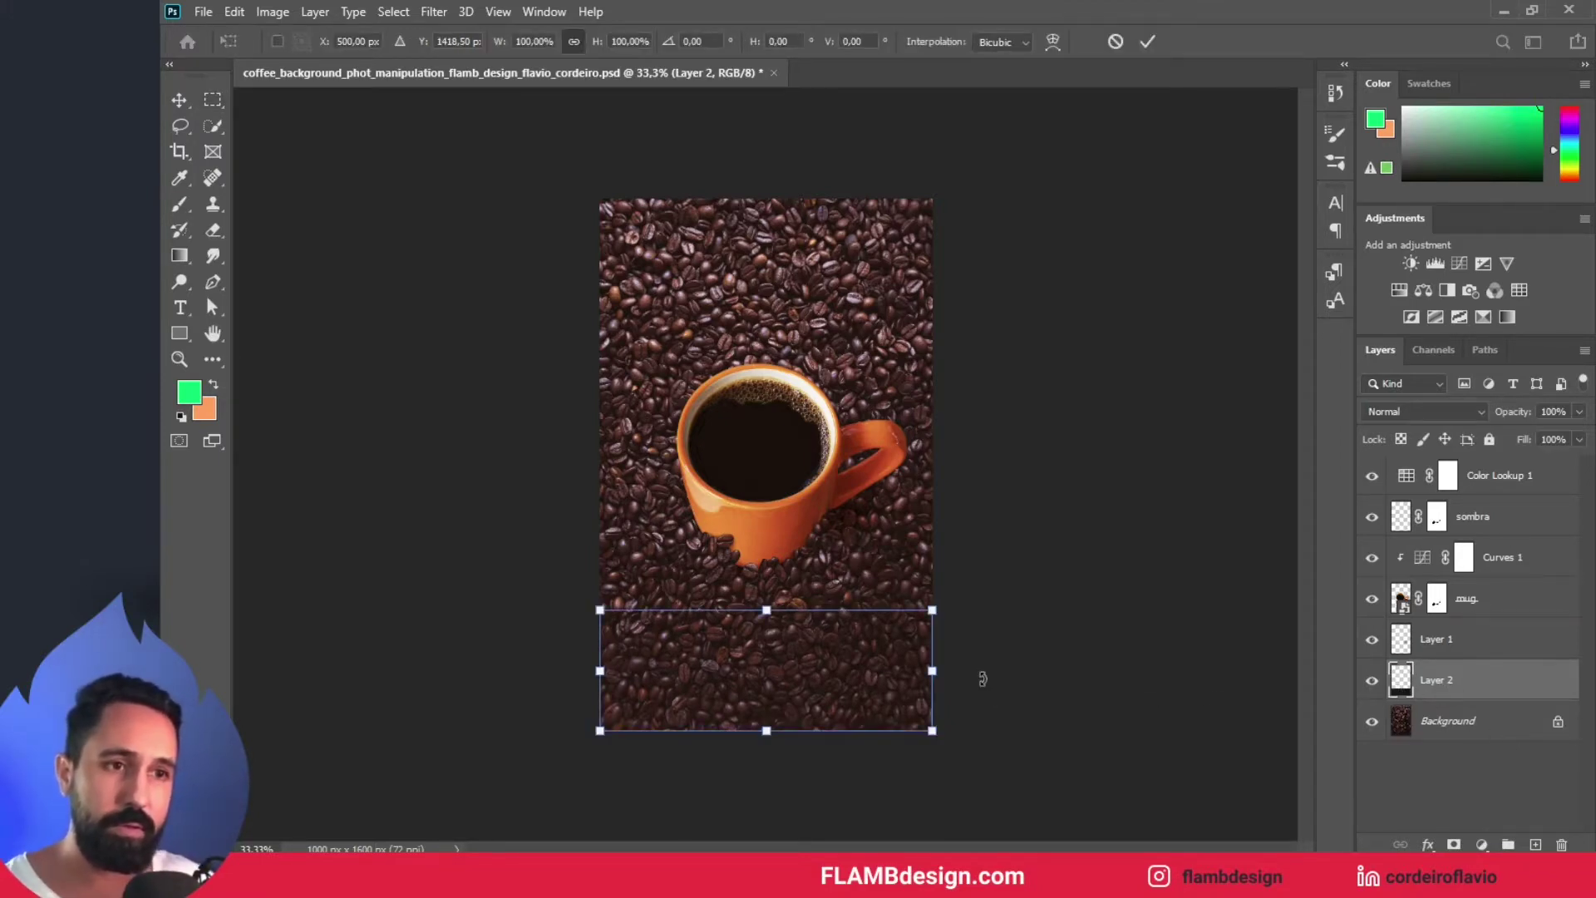
left_click_drag(805, 663, 796, 627)
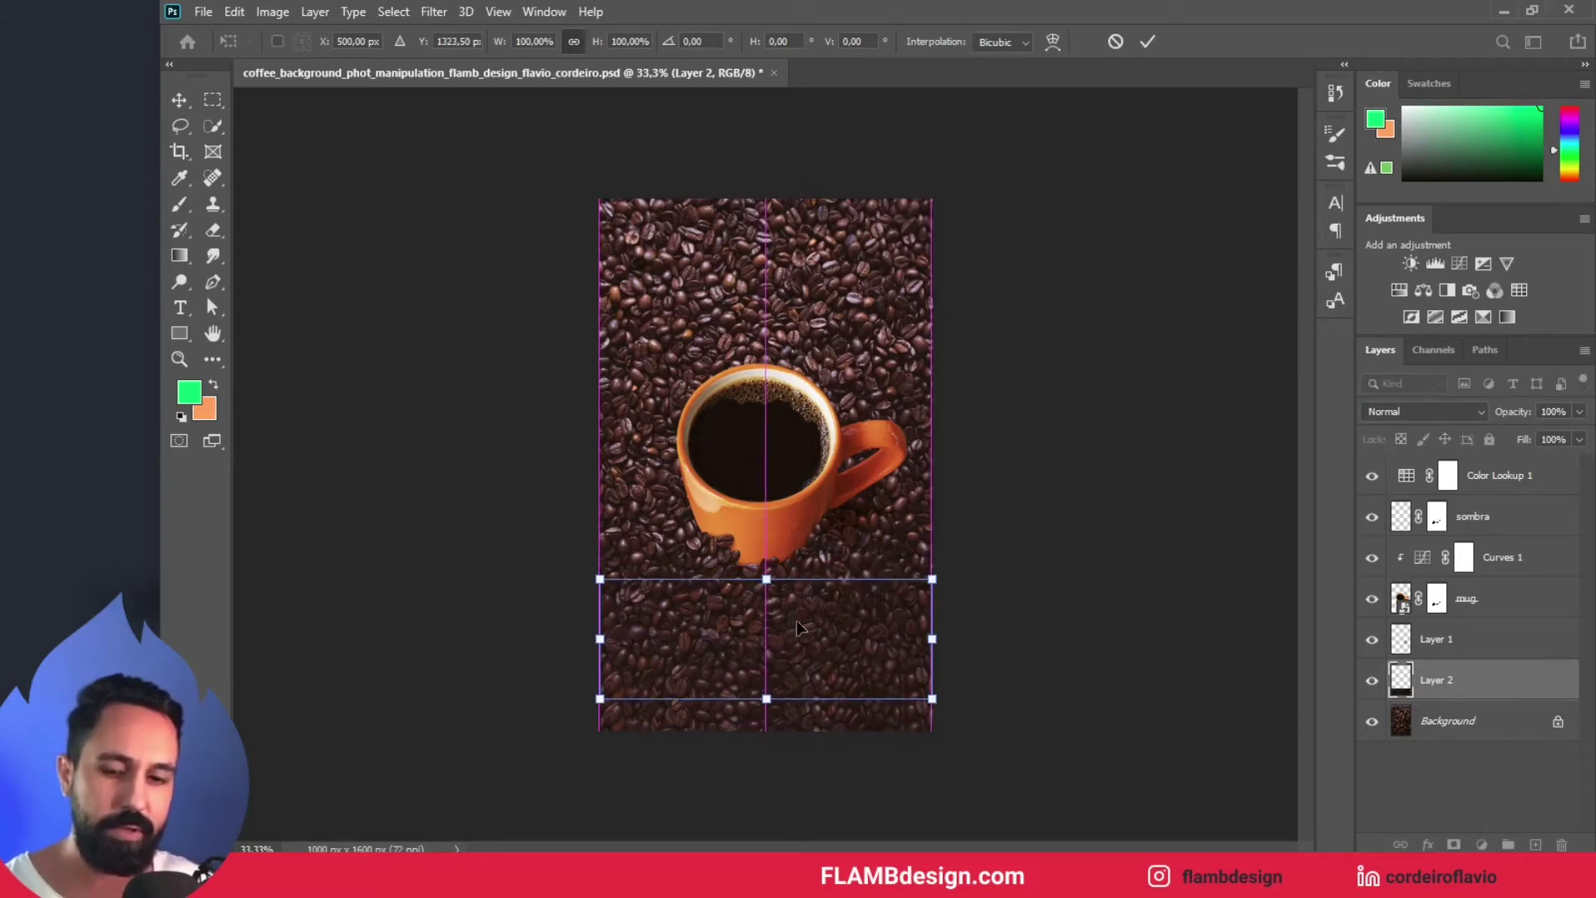
key("ctrl+plus")
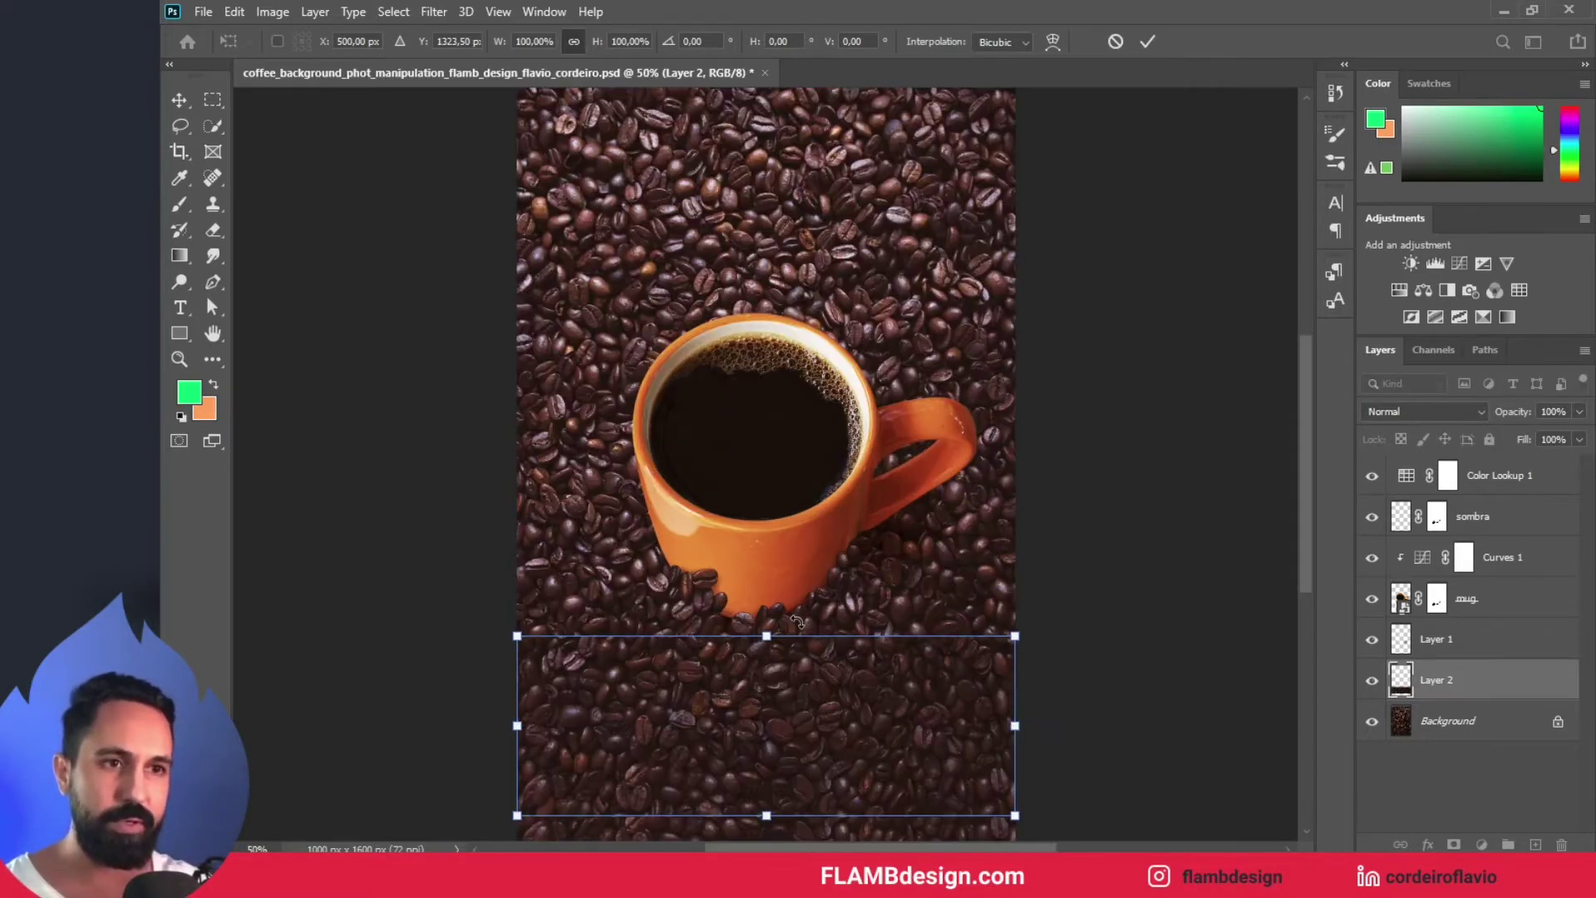
left_click_drag(810, 696, 812, 644)
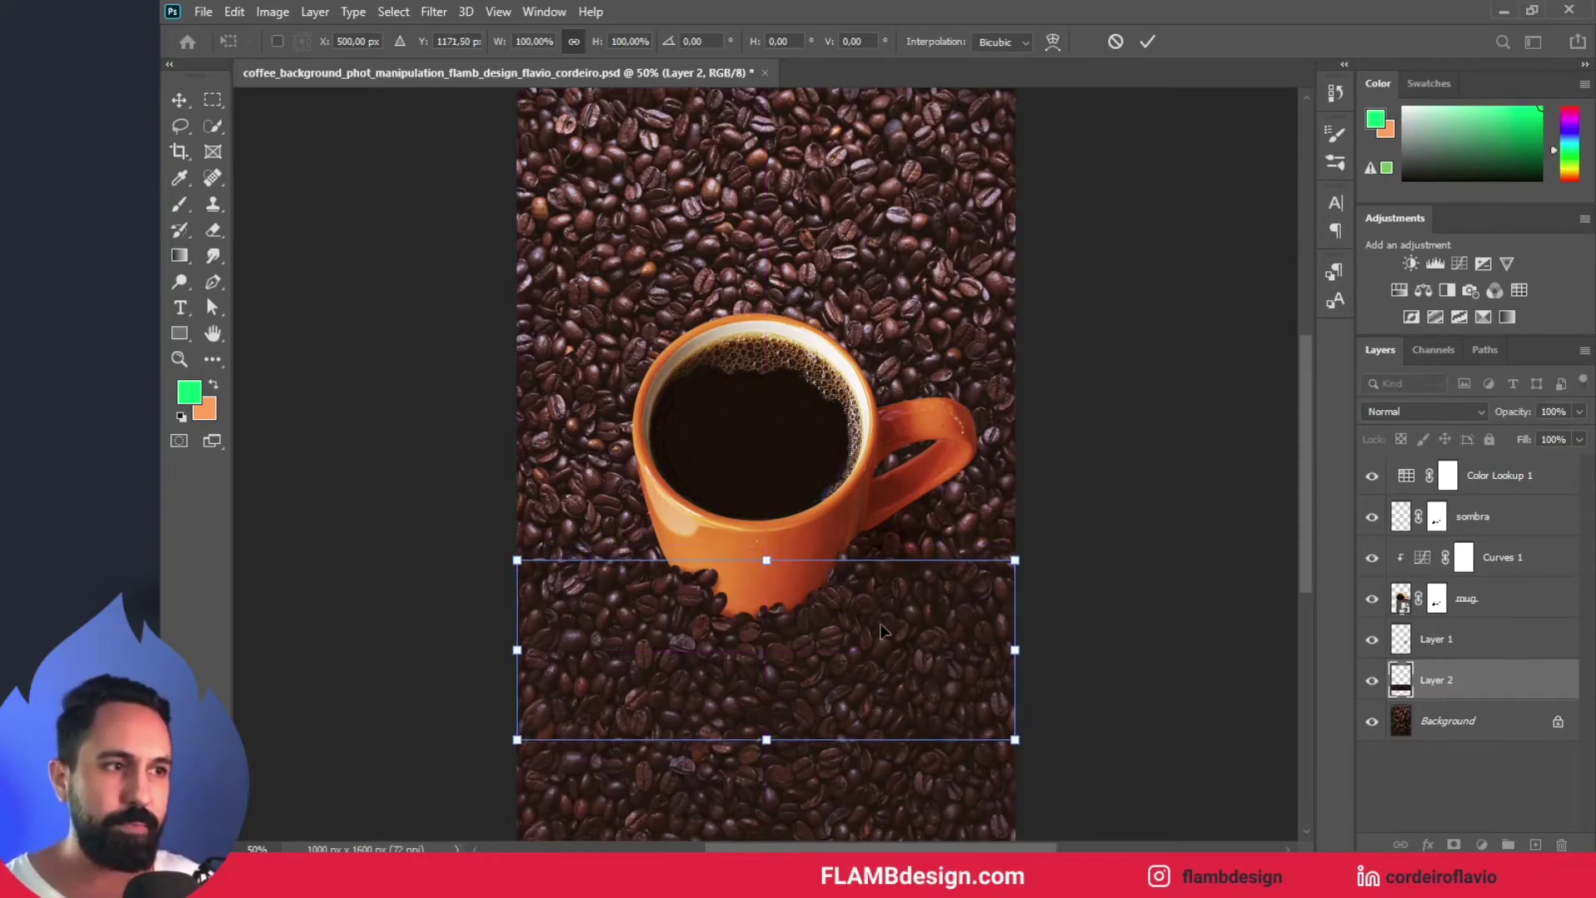
key("m")
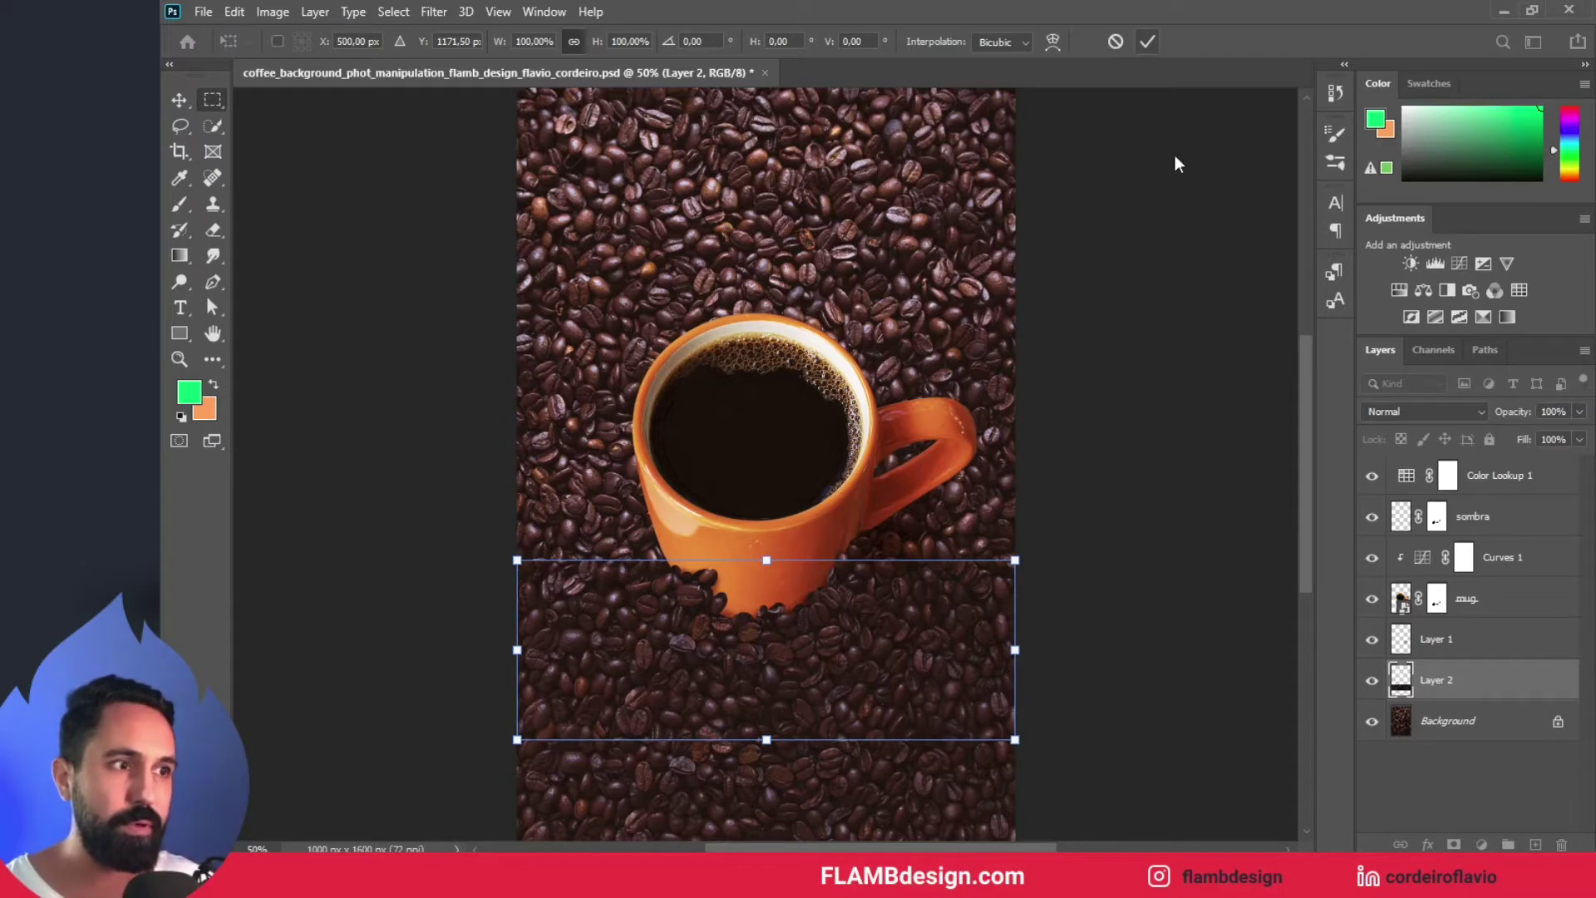
- Place the bean strip layer between sombra and Curves 1, and move it up over the mug's lower part to about Y 1111.5 px
left_click_drag(1505, 684, 1522, 546)
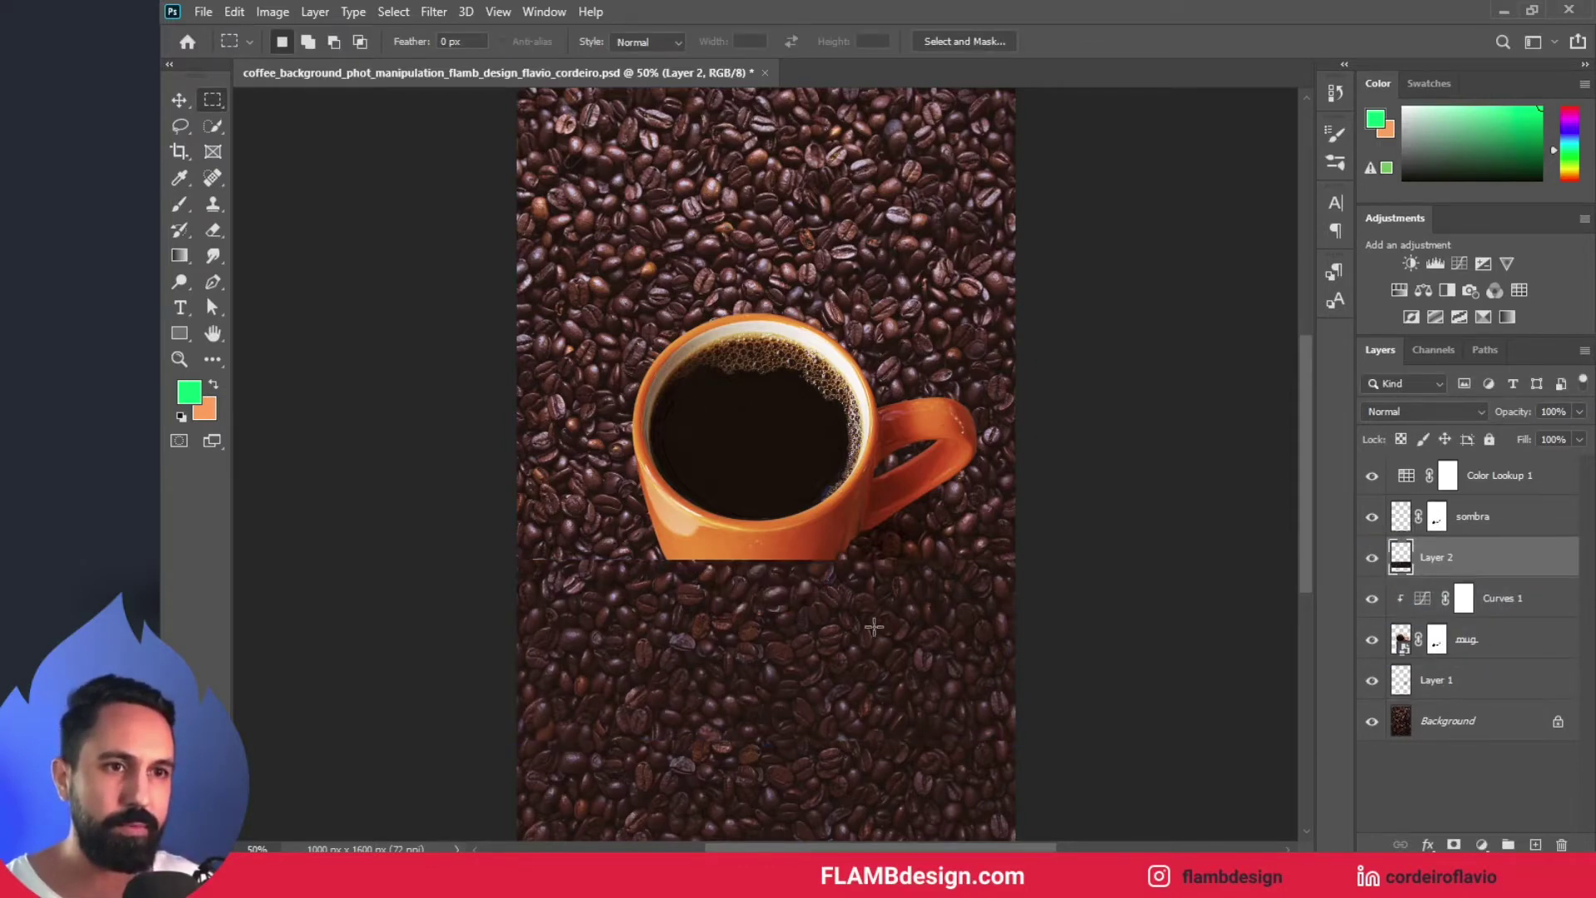
key("v")
left_click_drag(760, 586, 759, 637)
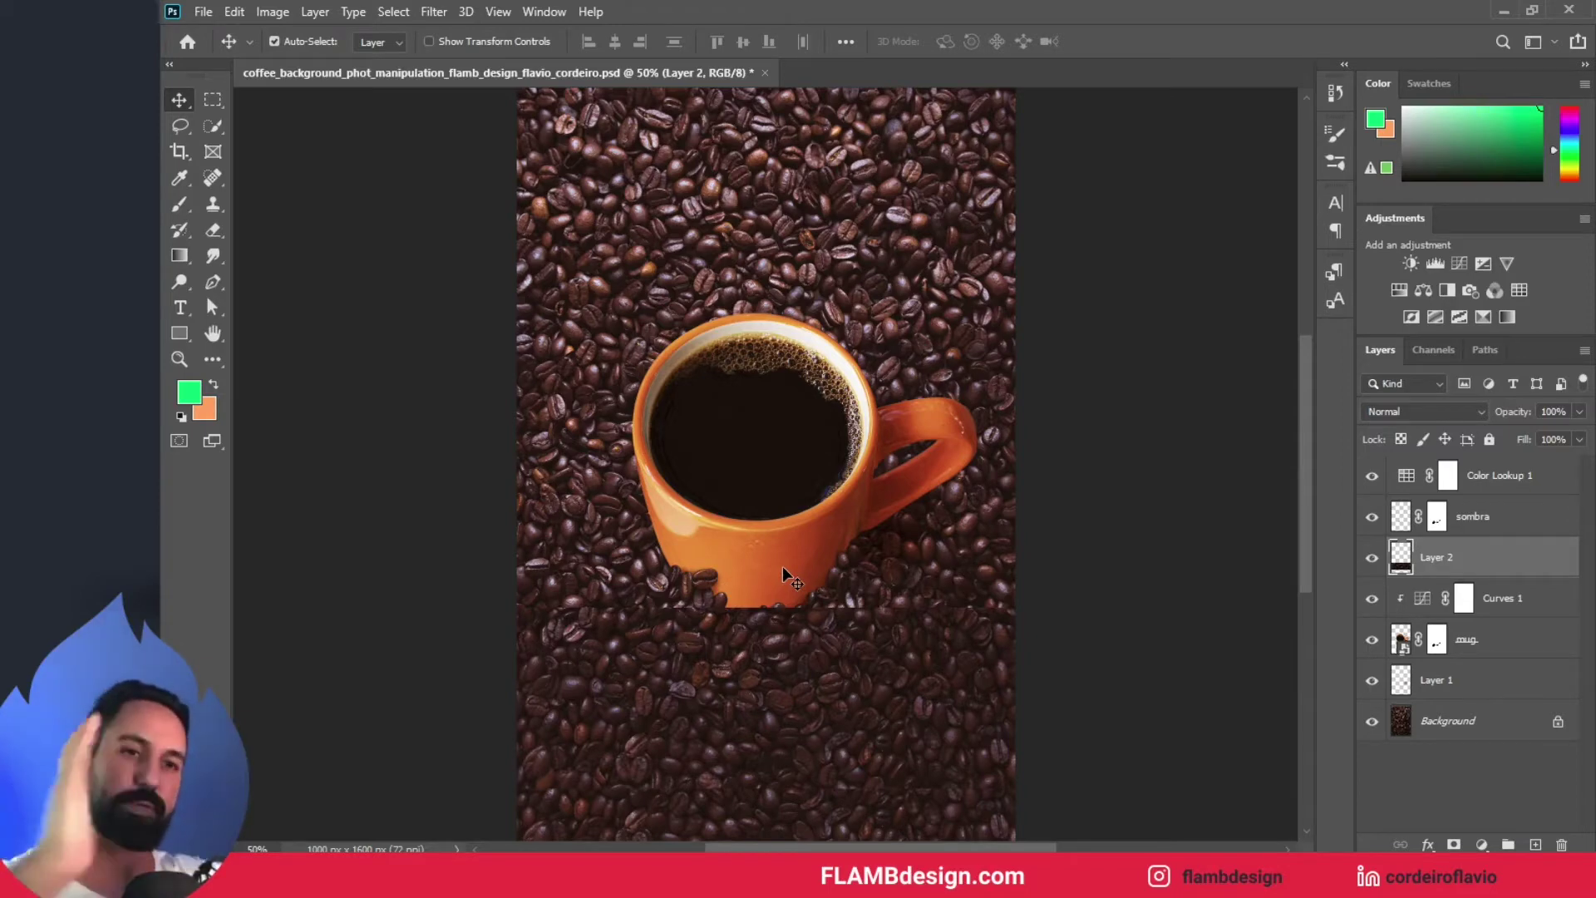
left_click_drag(771, 607, 781, 559)
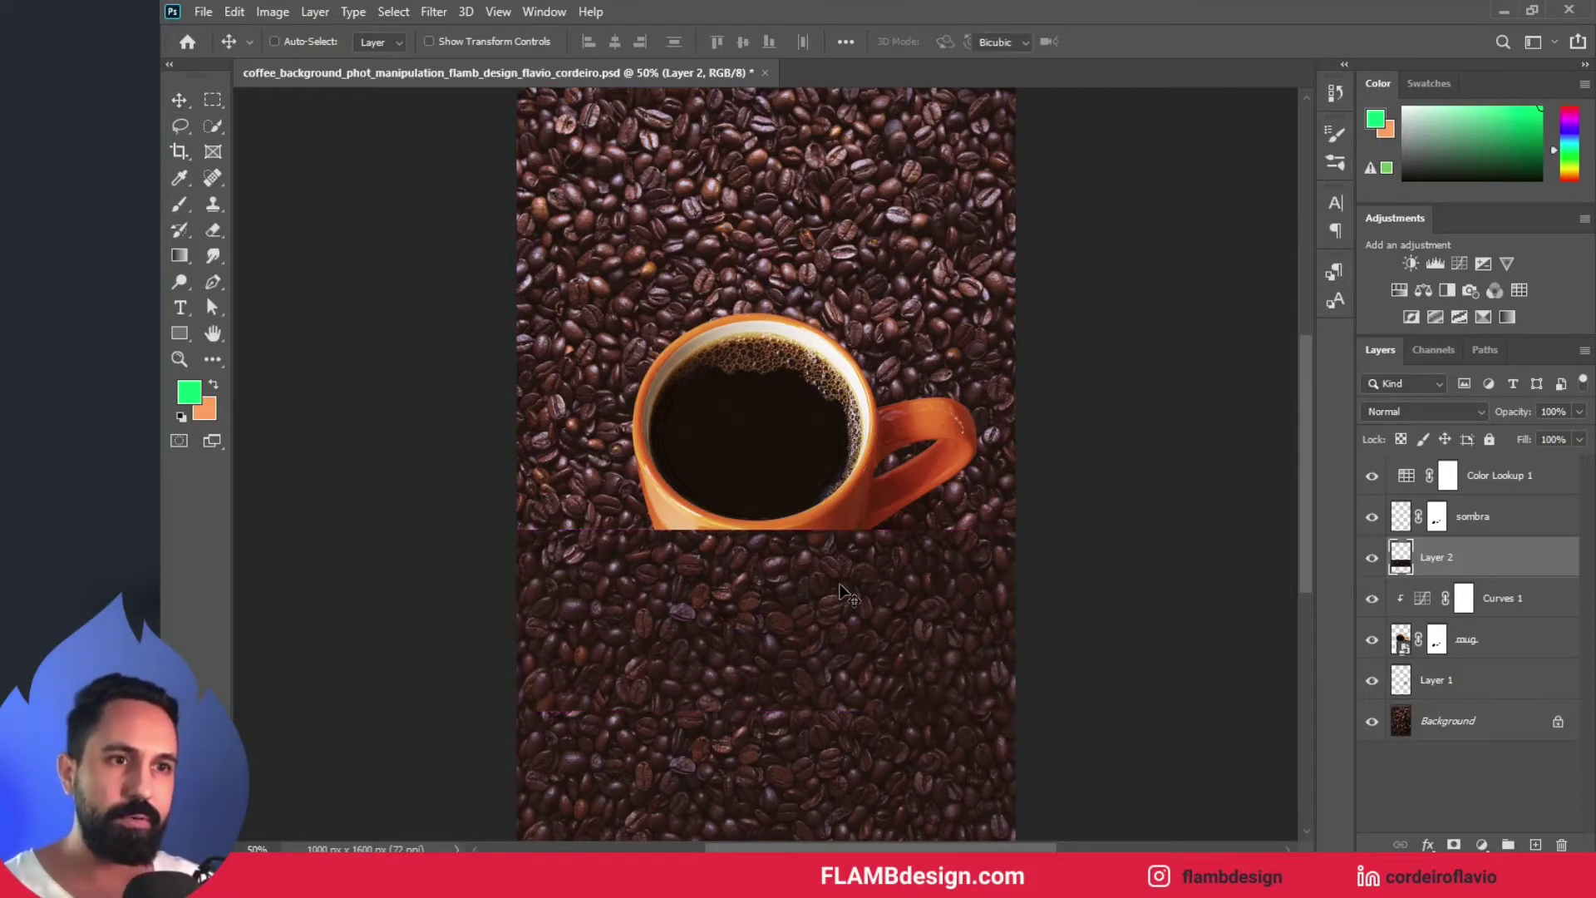
- Warp the bean strip with the Arc Lower preset at a bend of about 68.2% and move it up over most of the mug
key("ctrl+t")
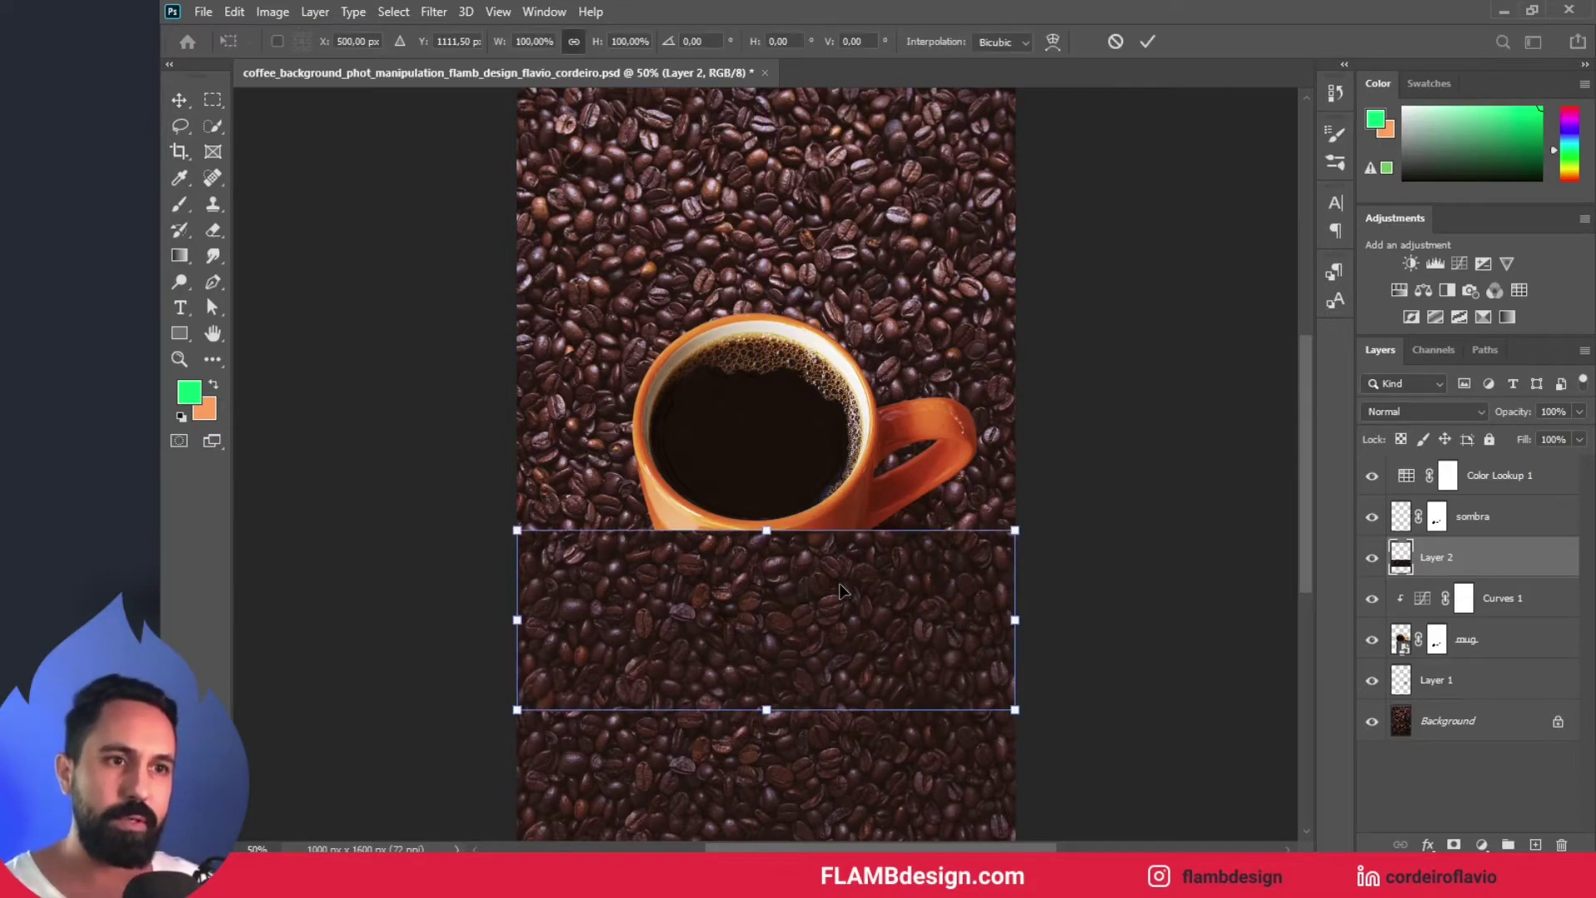
left_click(1051, 43)
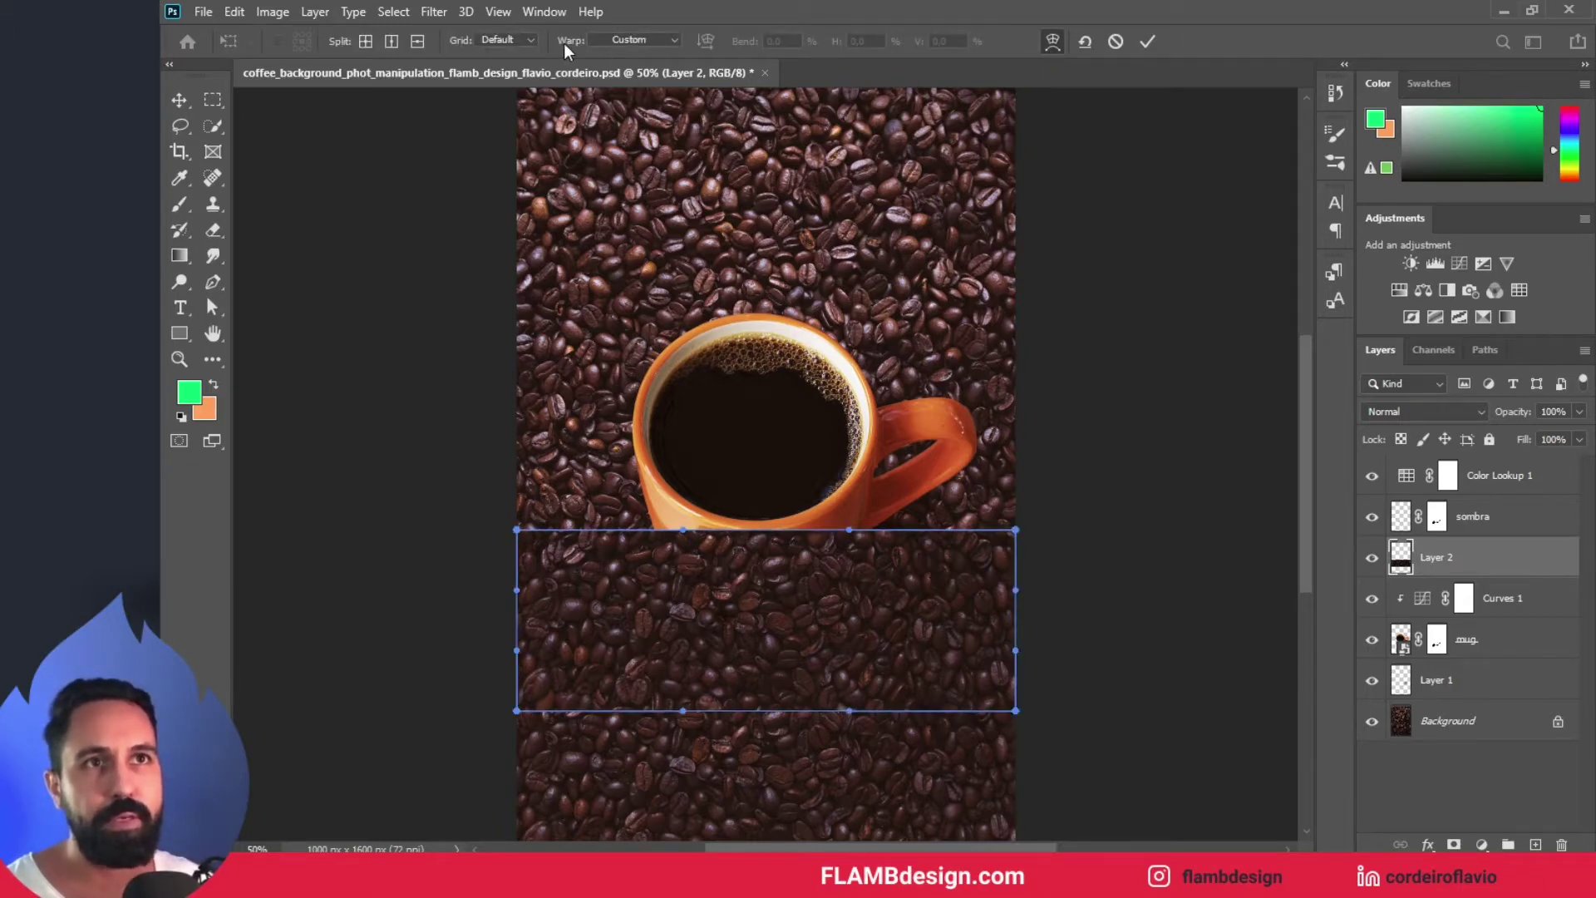
left_click(638, 41)
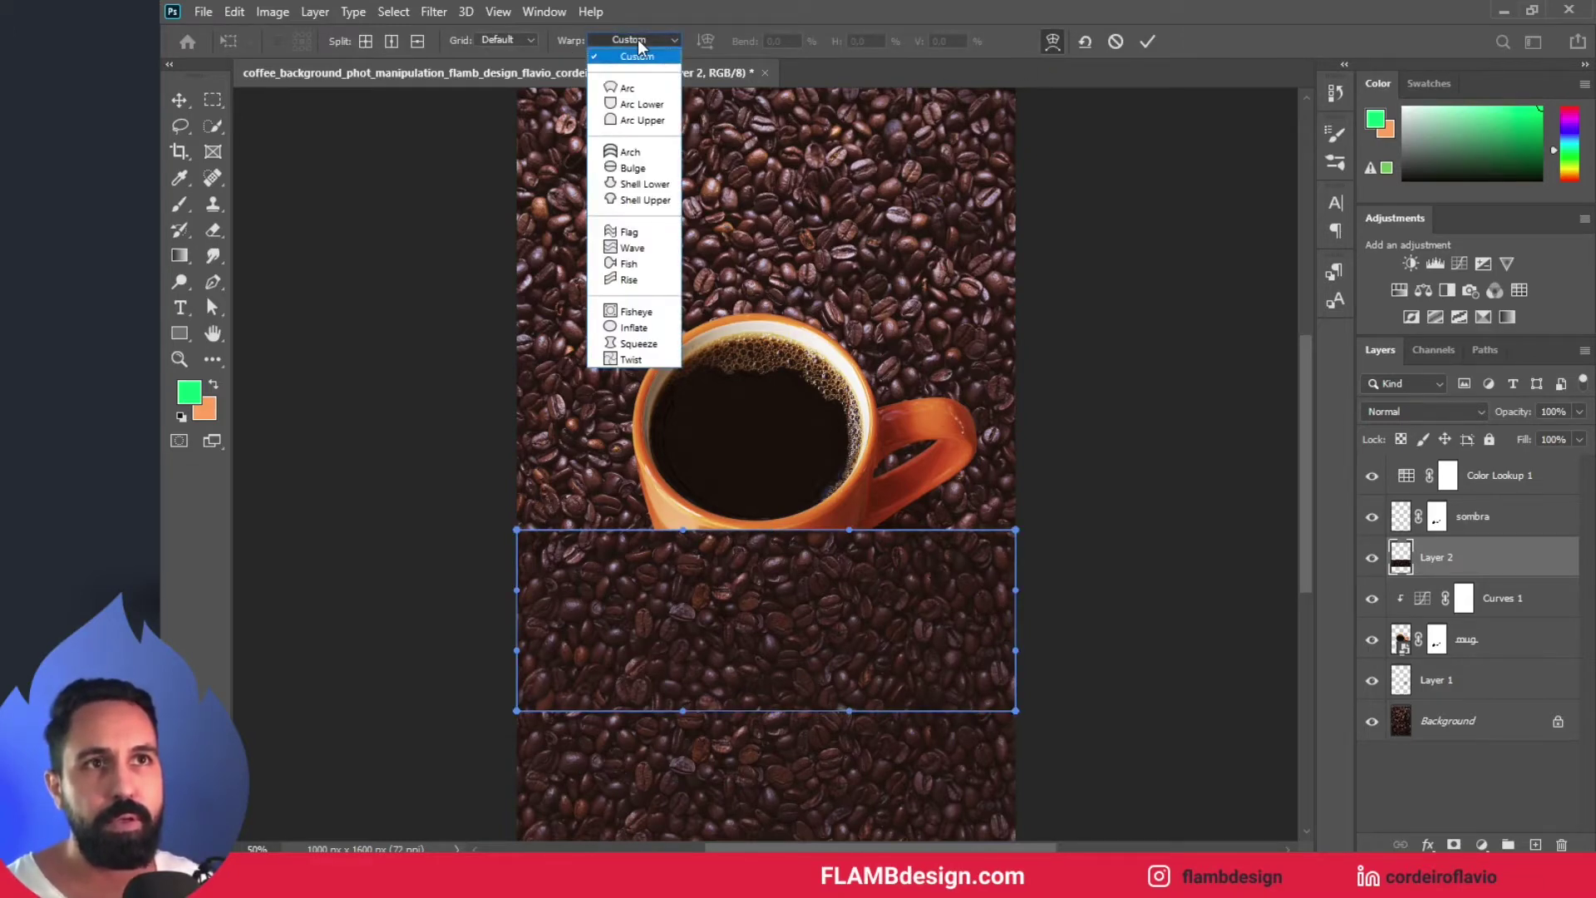
left_click(626, 106)
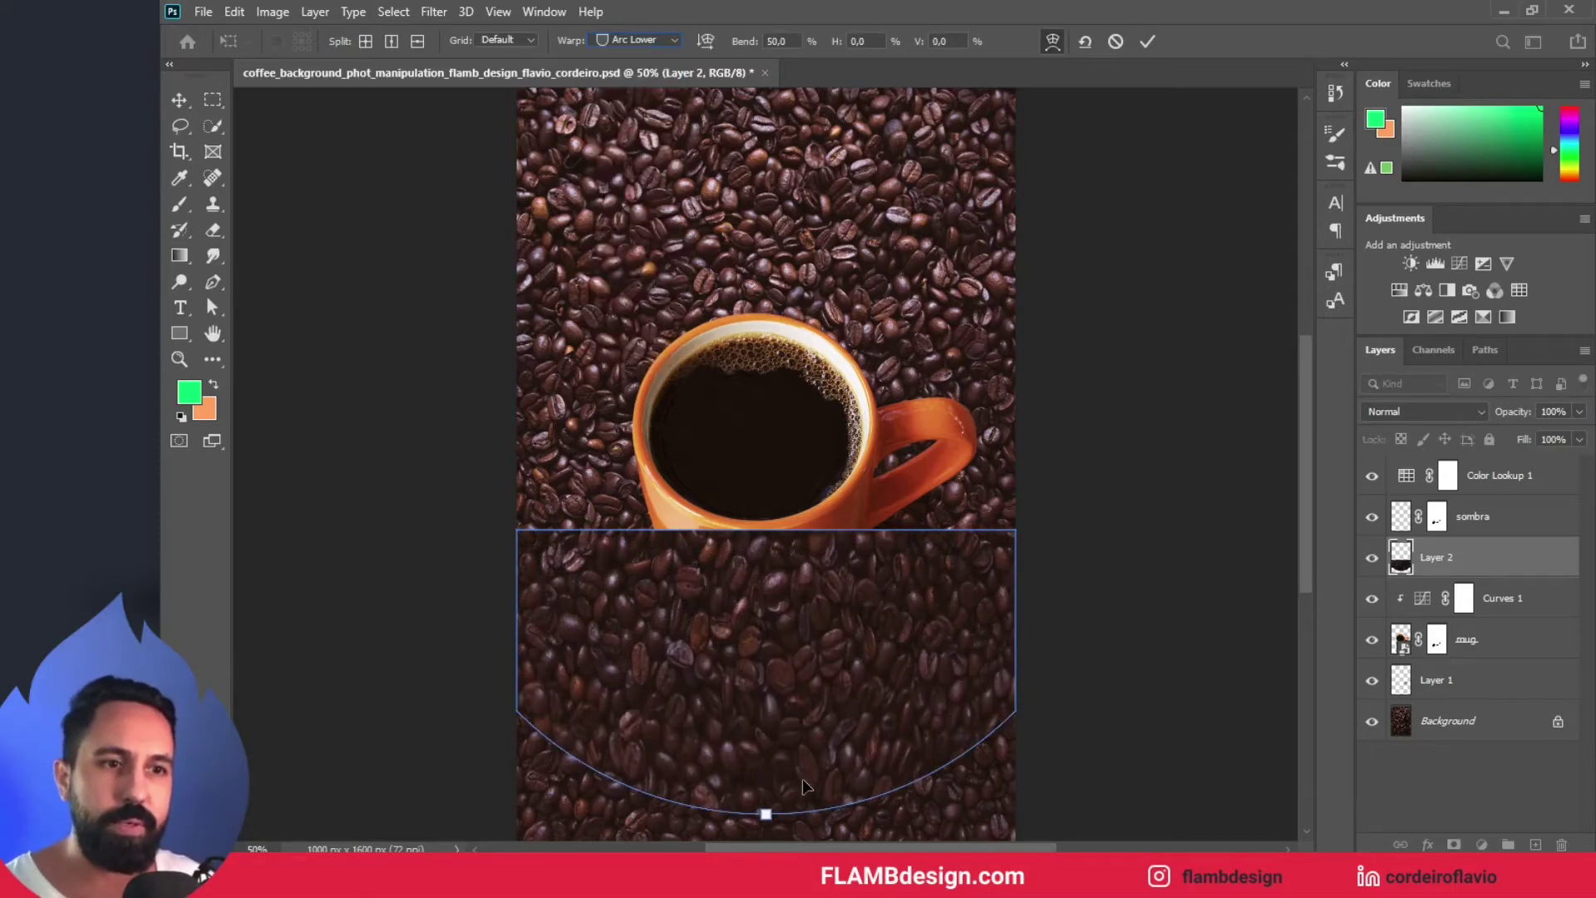
left_click_drag(865, 603, 858, 491)
left_click_drag(765, 701, 766, 750)
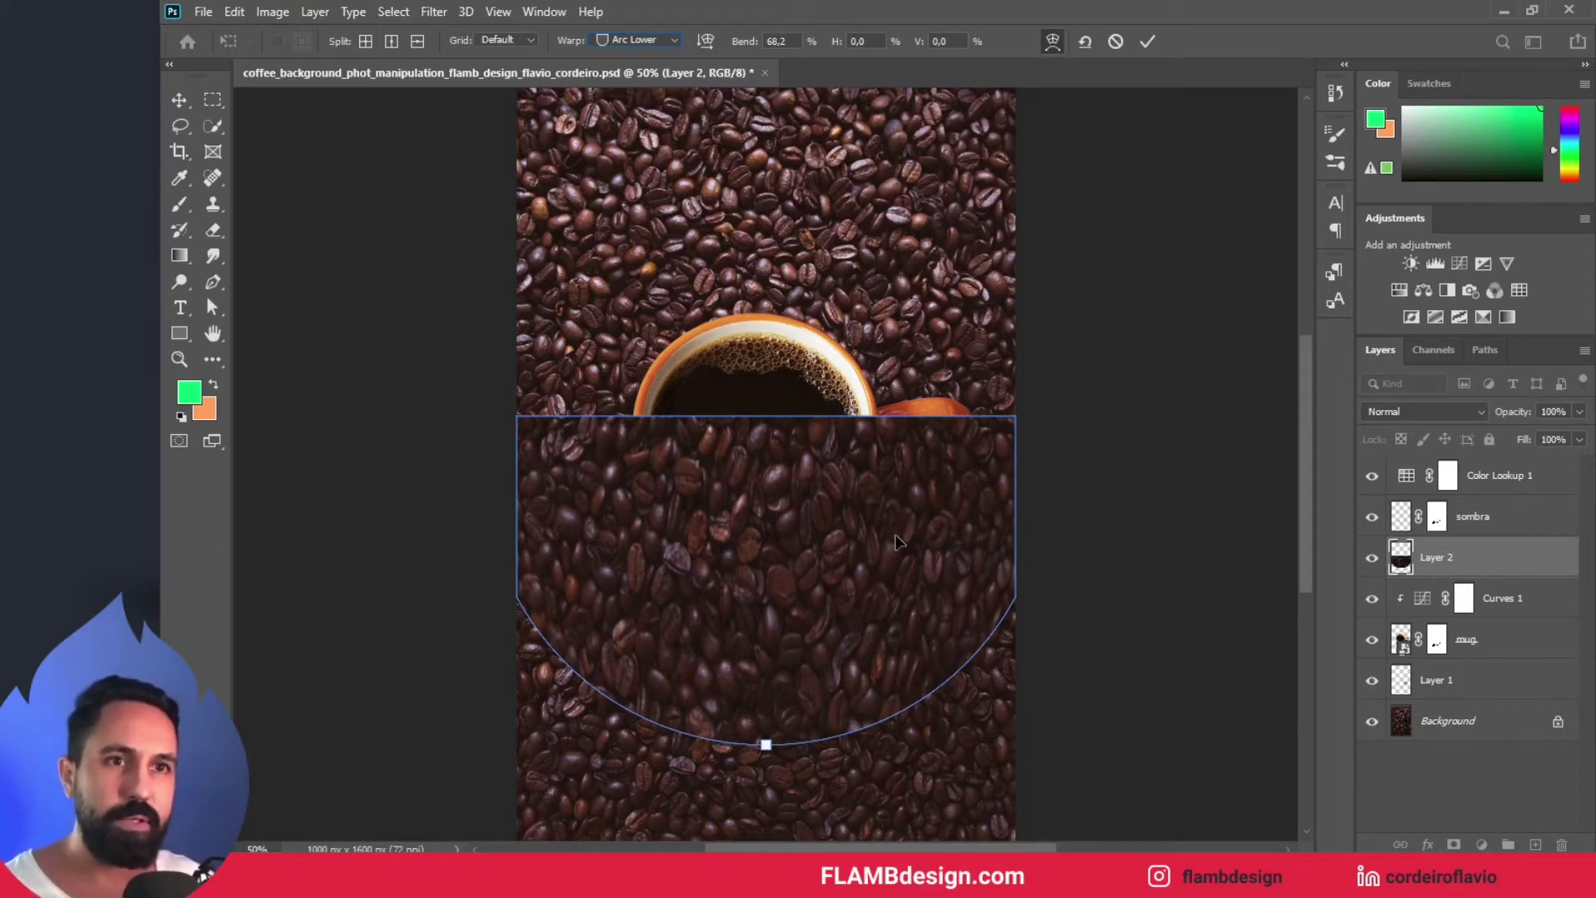
left_click_drag(859, 471, 857, 425)
left_click(1148, 41)
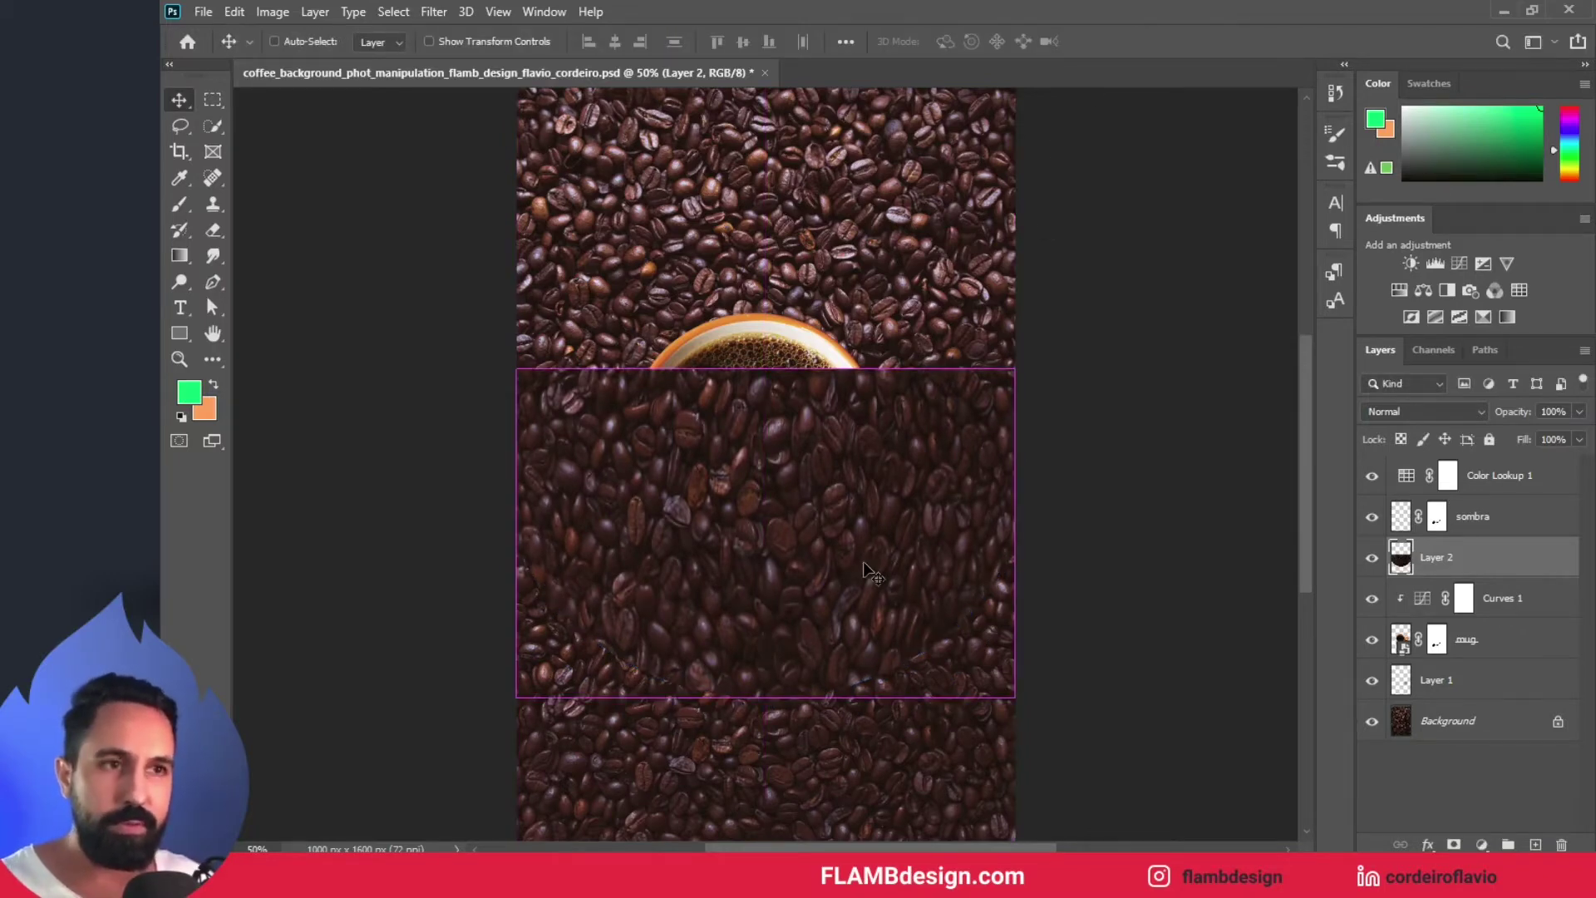
- Scale the warped bean shape to about 81.2% width and 85.45% height, and position it over the mug at about X 534 px, Y 860 px
key("ctrl+t")
left_click_drag(1017, 703, 927, 654)
left_click_drag(829, 563, 878, 549)
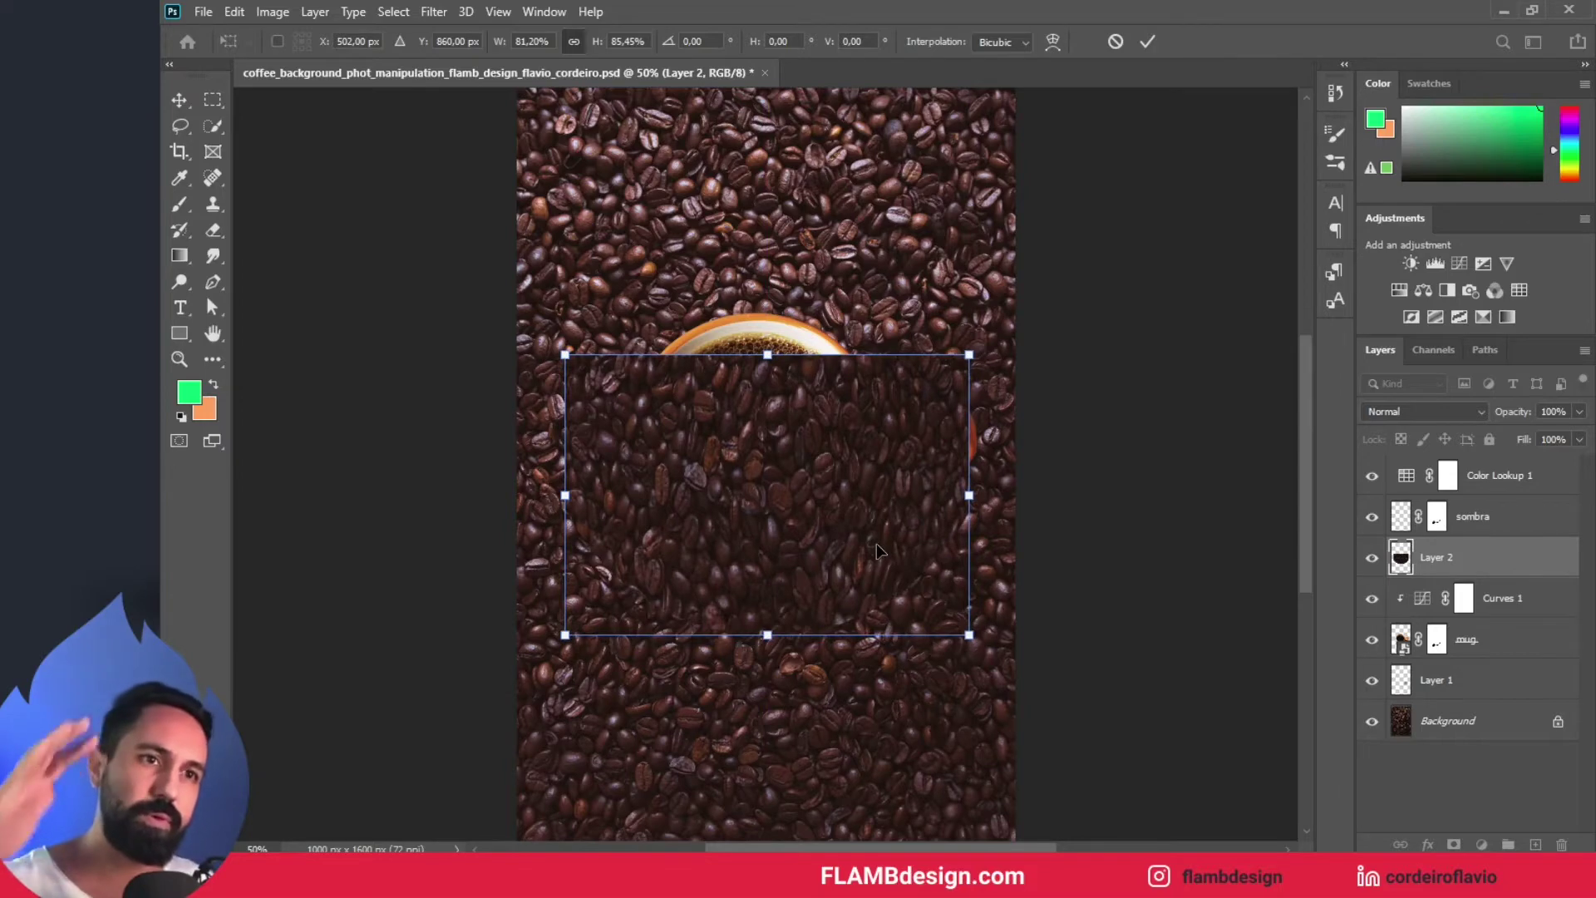
left_click_drag(877, 545, 885, 547)
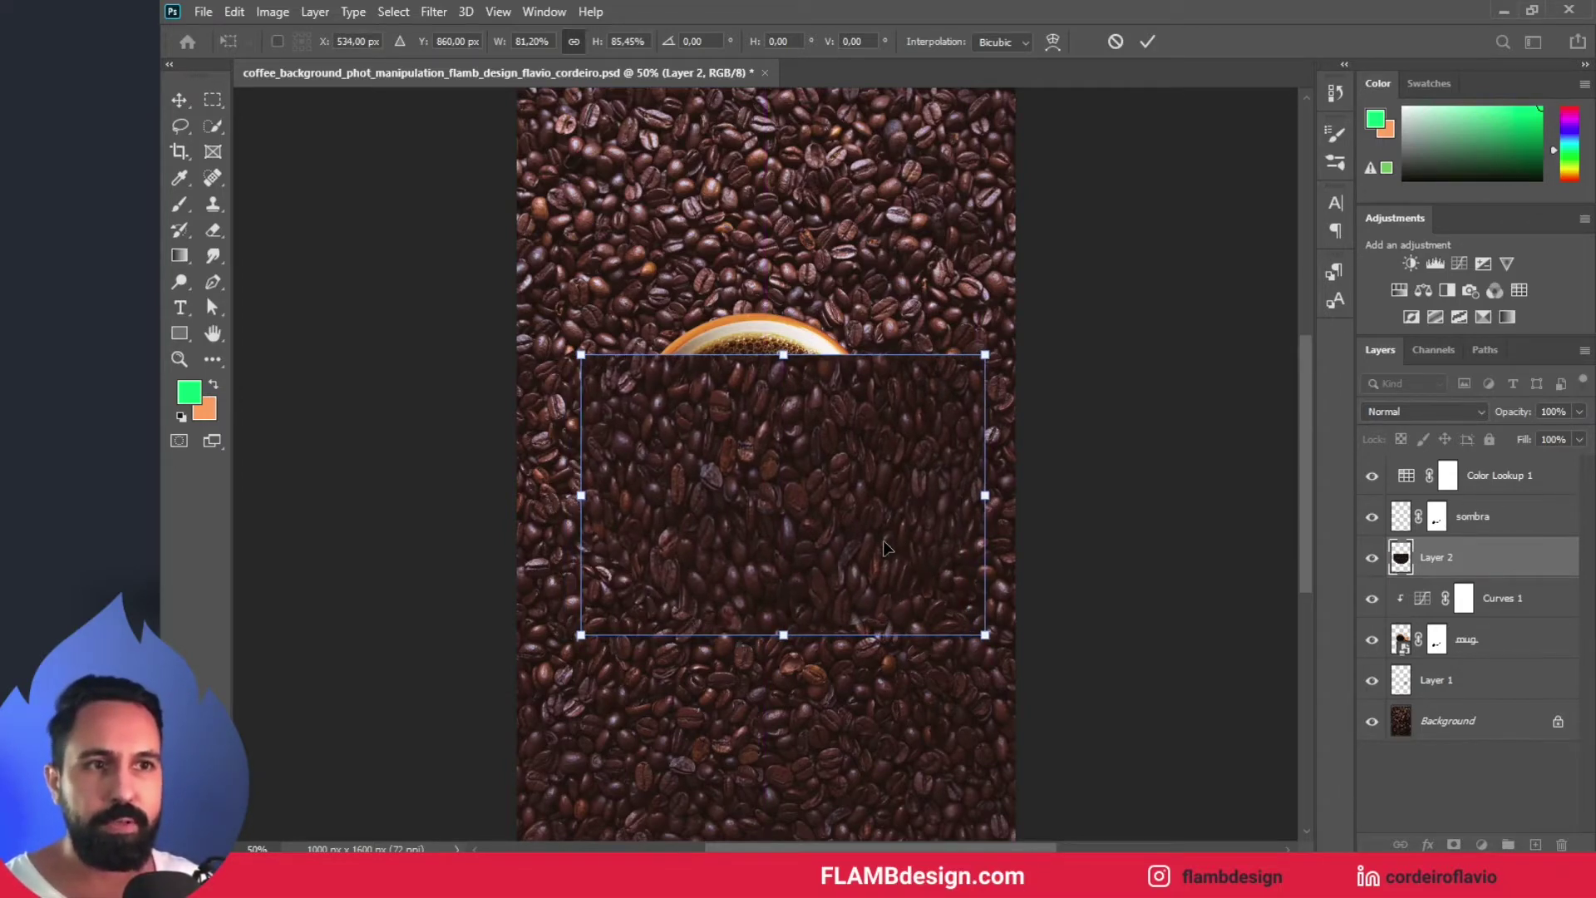
key("Return")
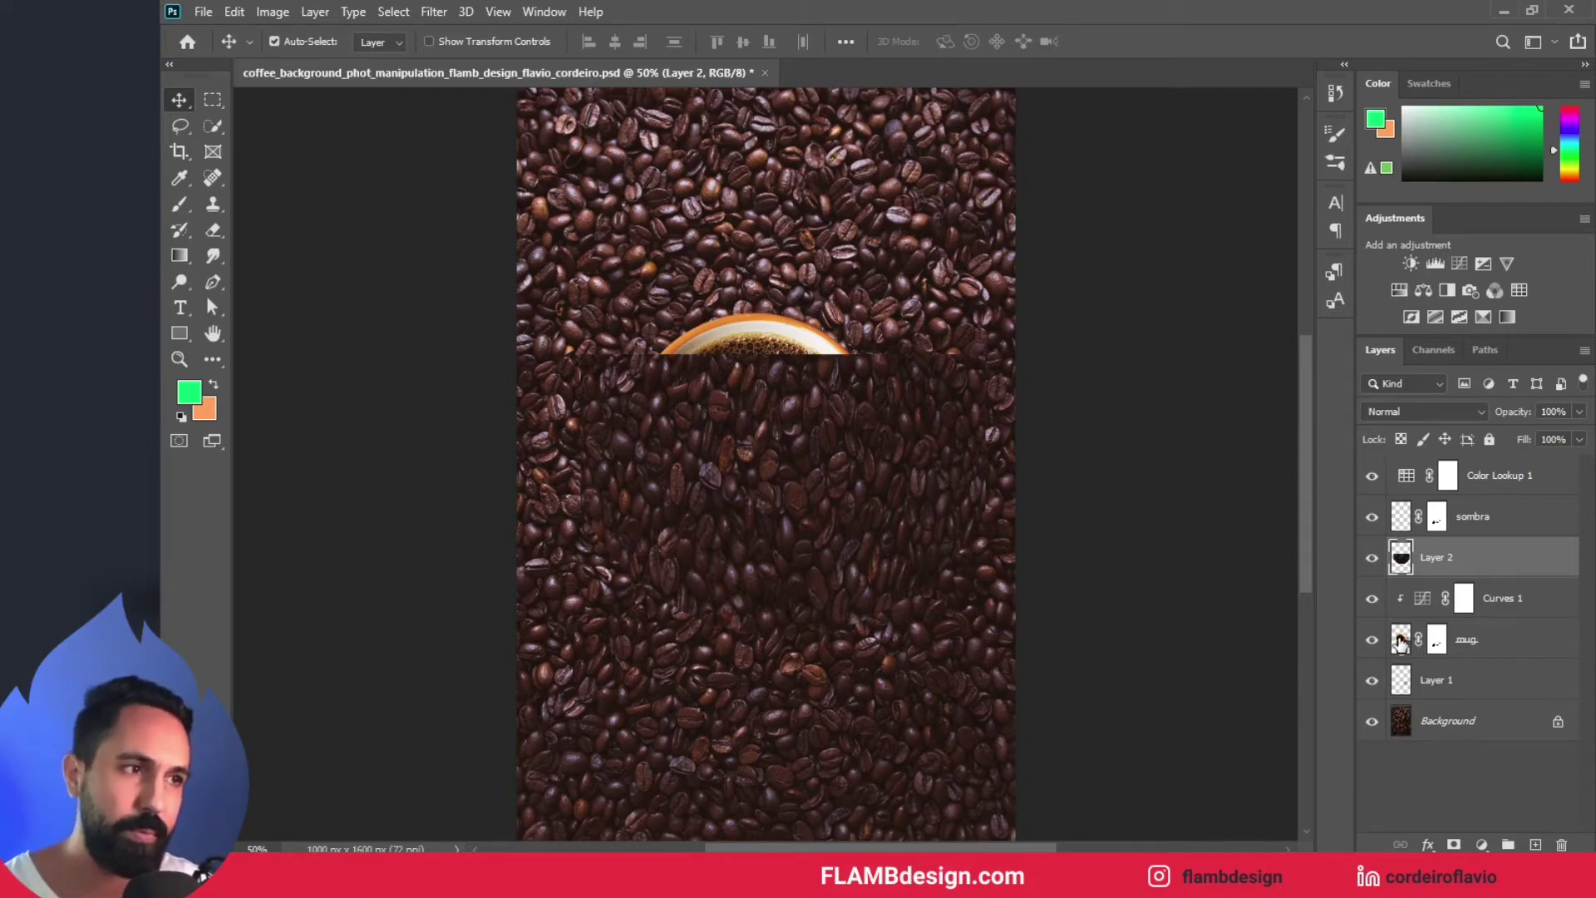
- Mask the warped bean layer to the mug's outline and lower its opacity to 43%
key("ctrl")
key("ctrl")
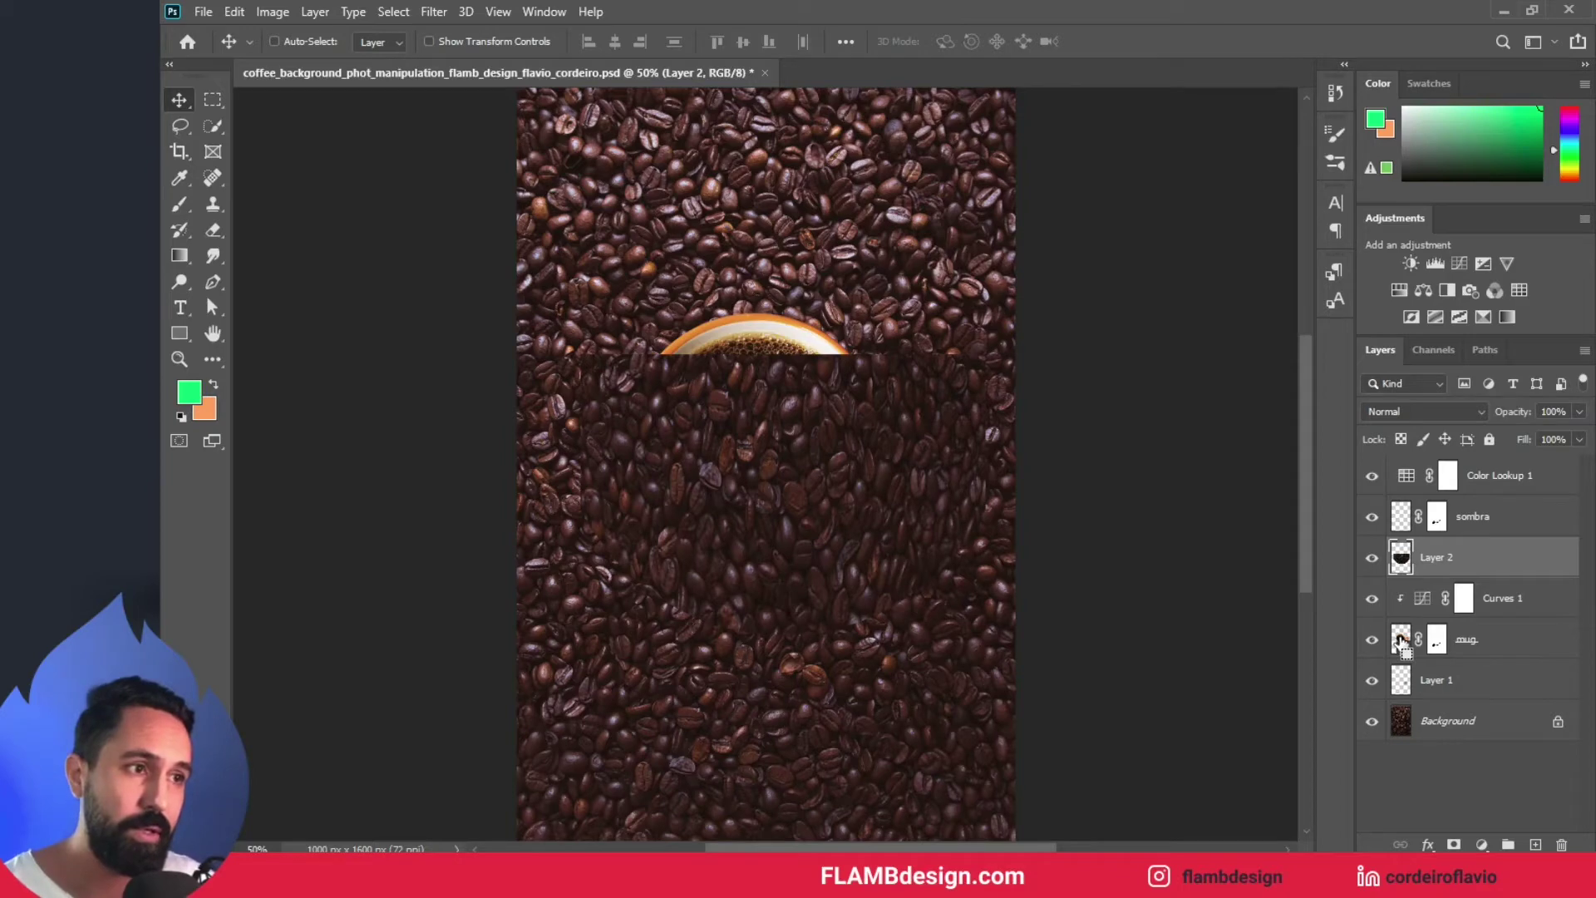
left_click(1402, 642, "ctrl")
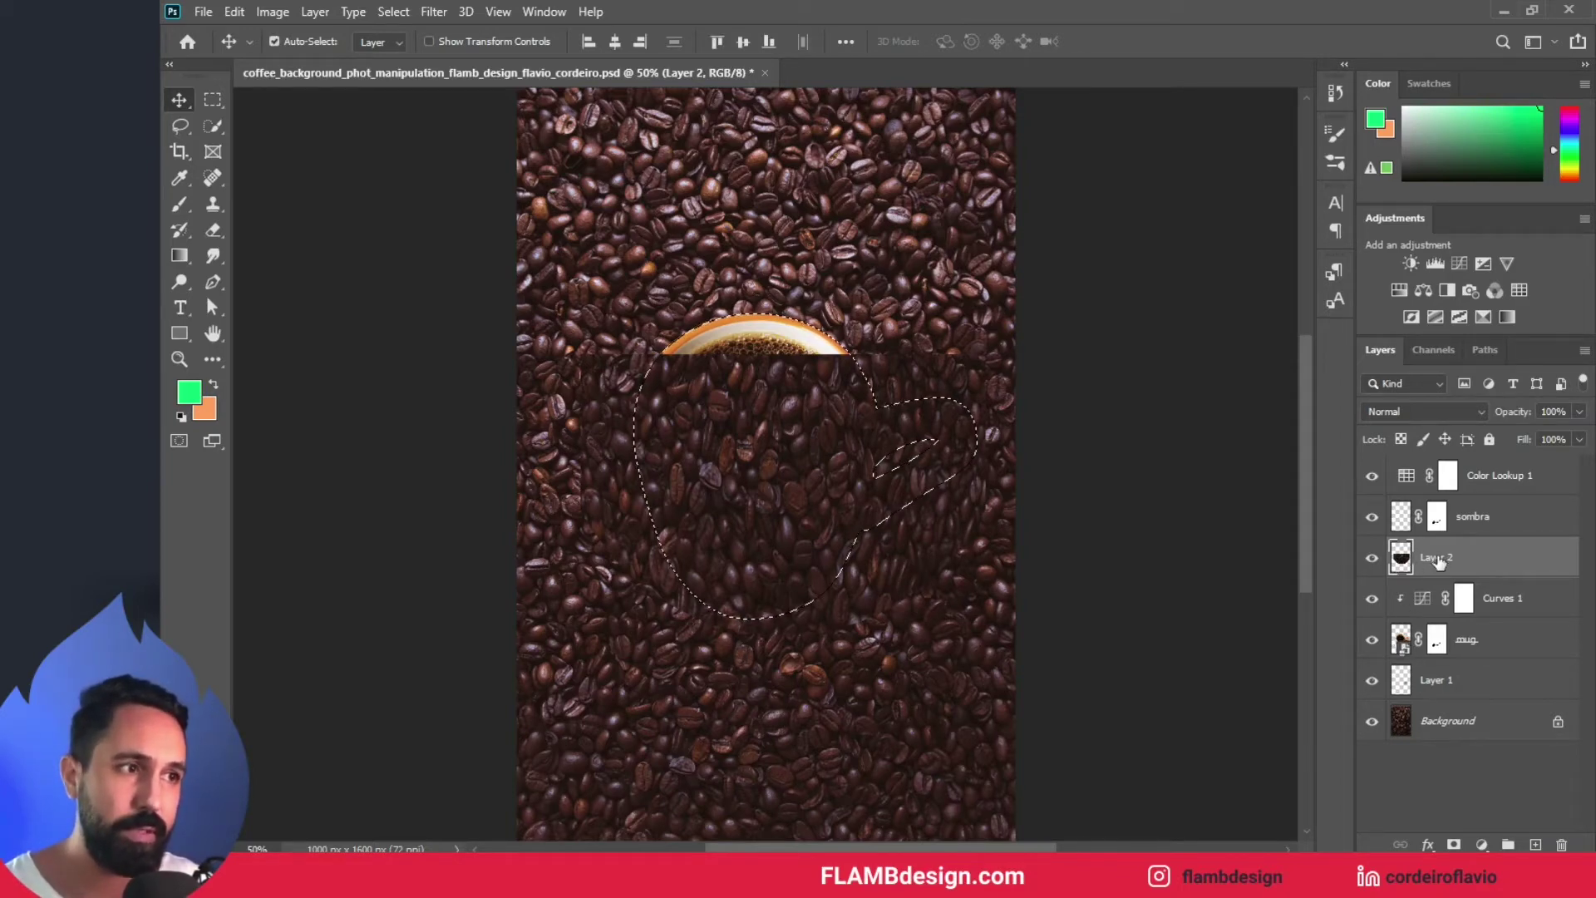
left_click(1452, 844)
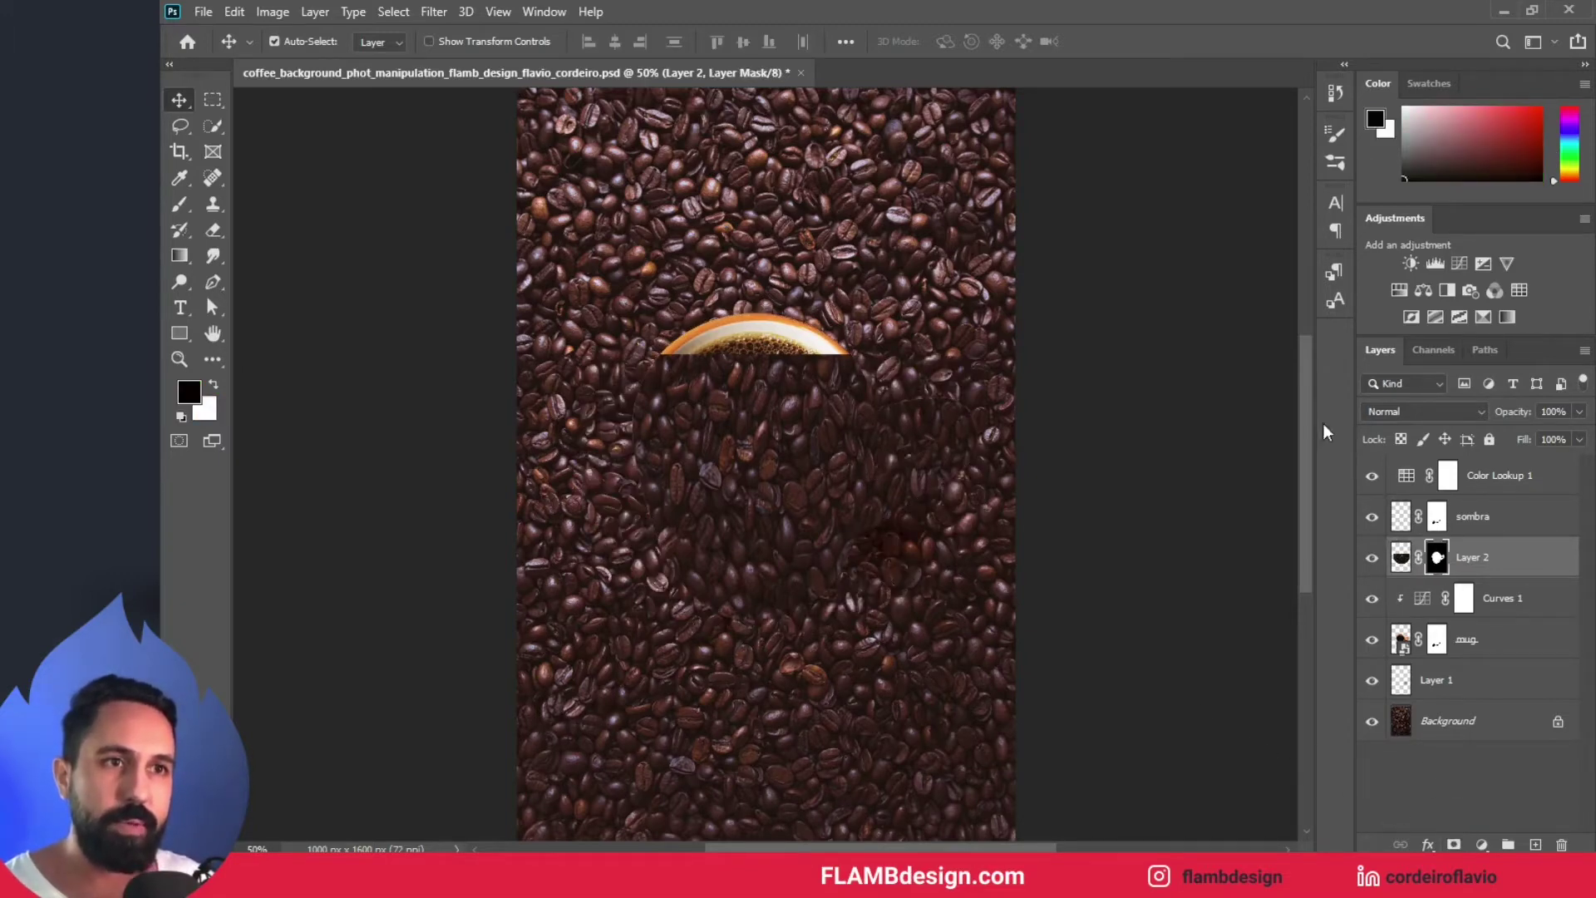
left_click_drag(1519, 407, 1477, 411)
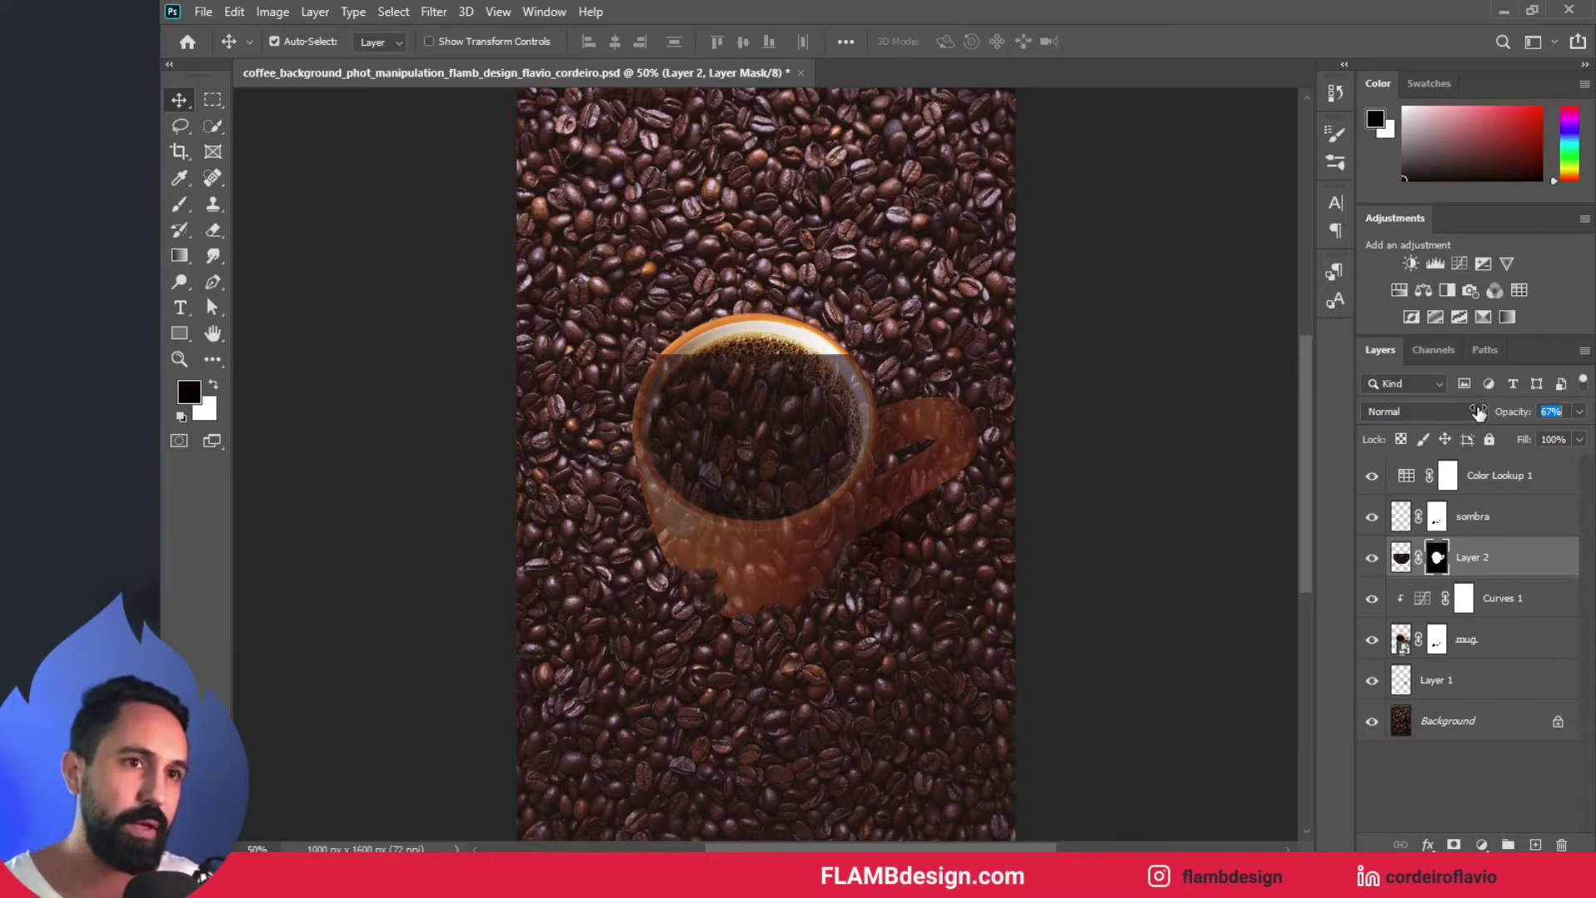
left_click_drag(1478, 412, 1518, 427)
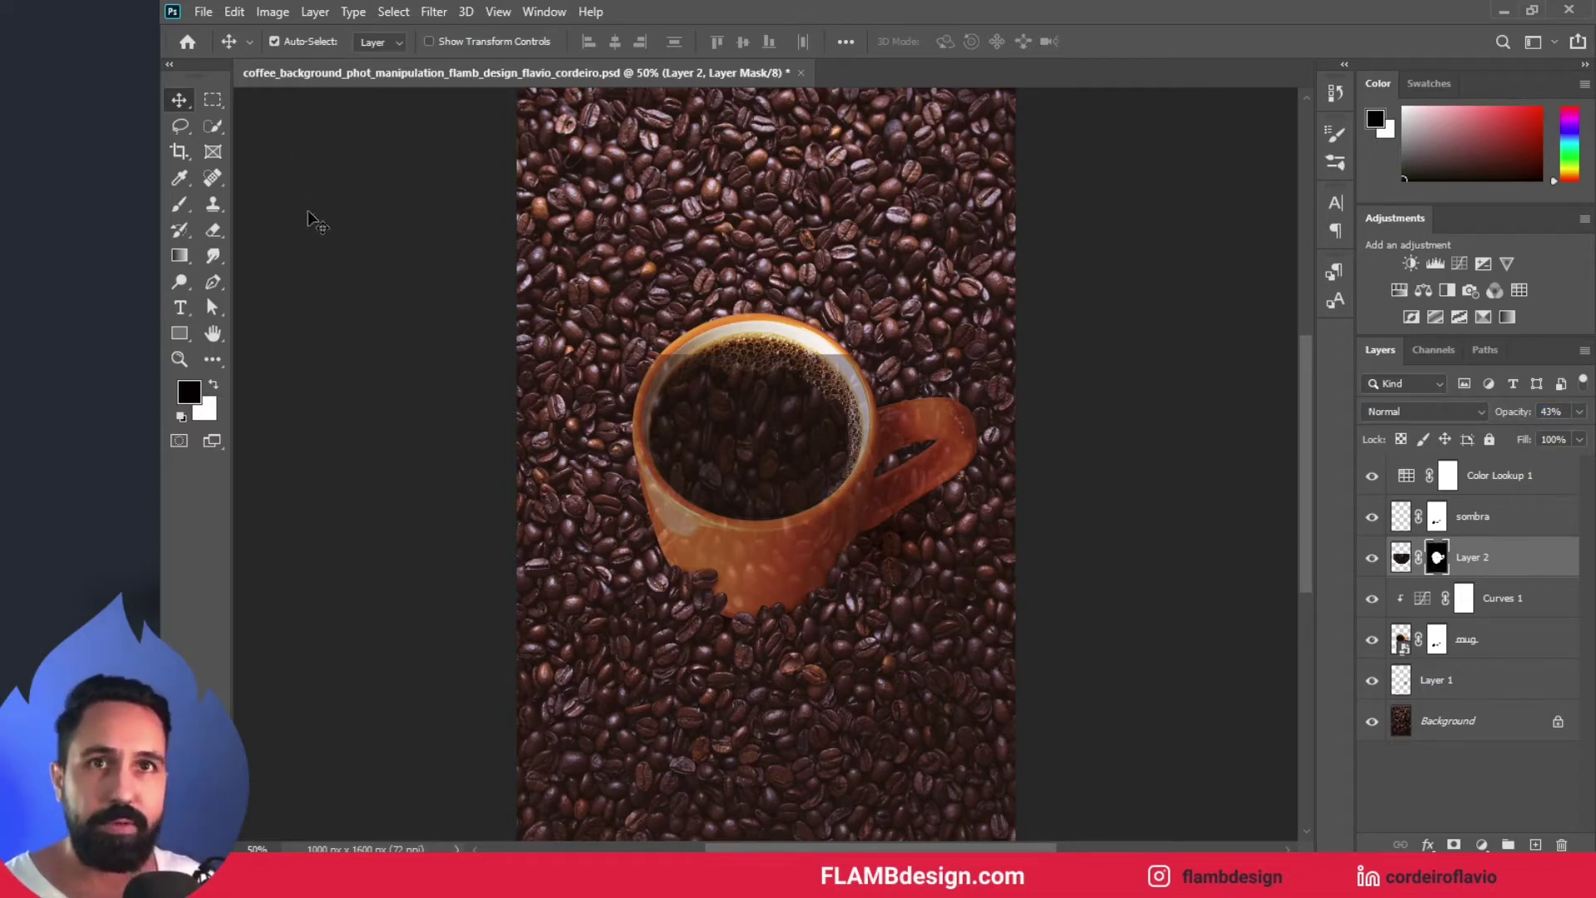
- Fade the bean layer's mask with a short black-to-transparent linear gradient, keeping the beans only at the mug's base
left_click(181, 255)
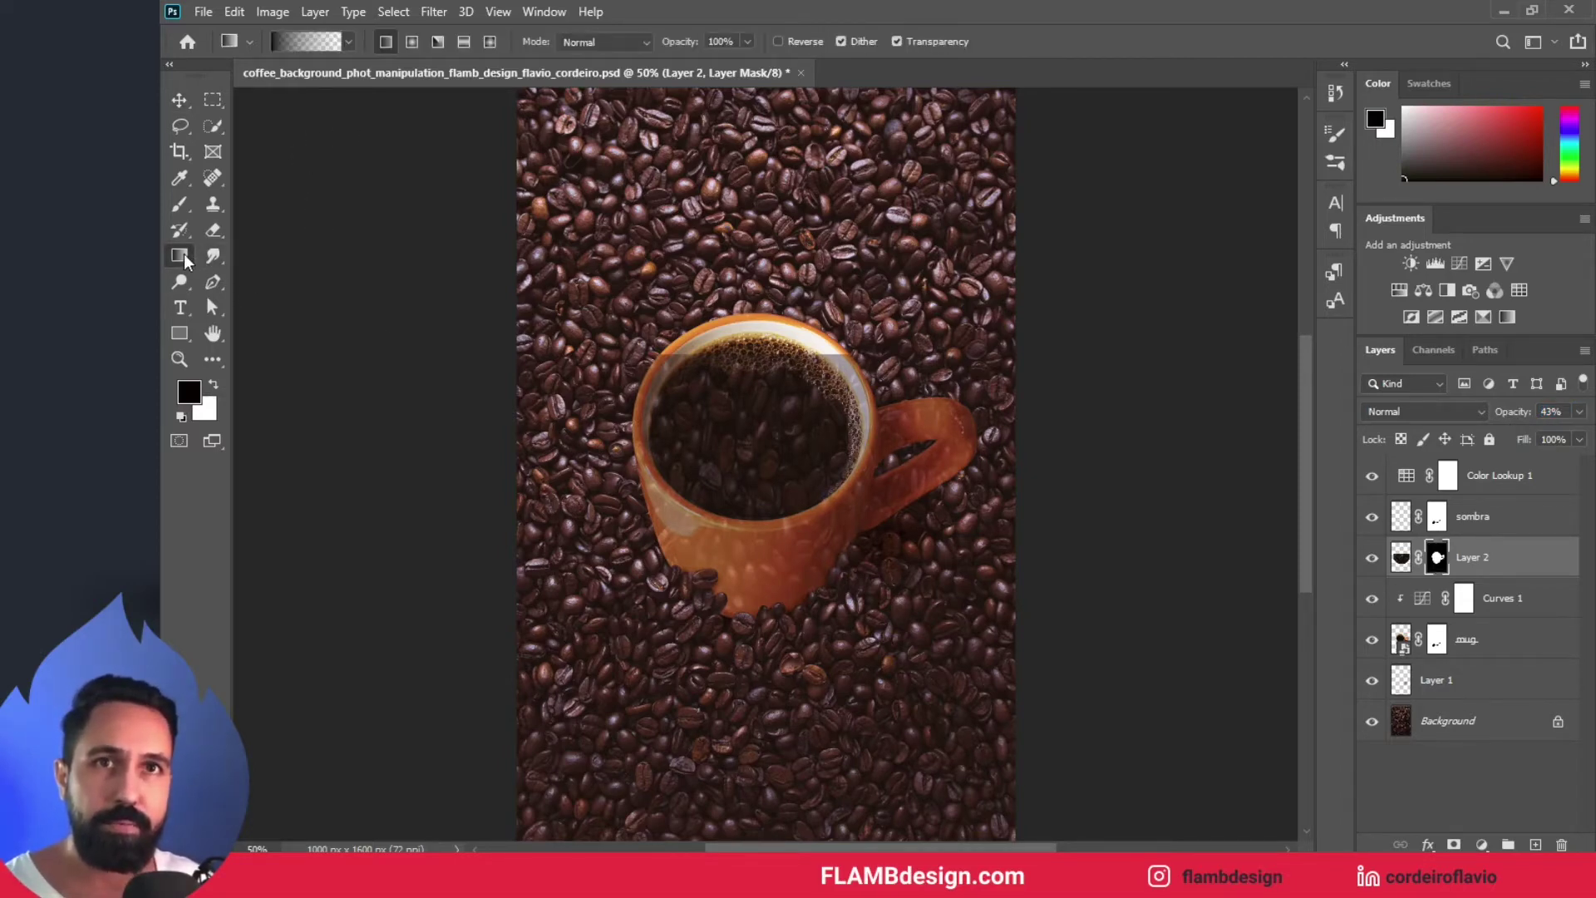
left_click(306, 41)
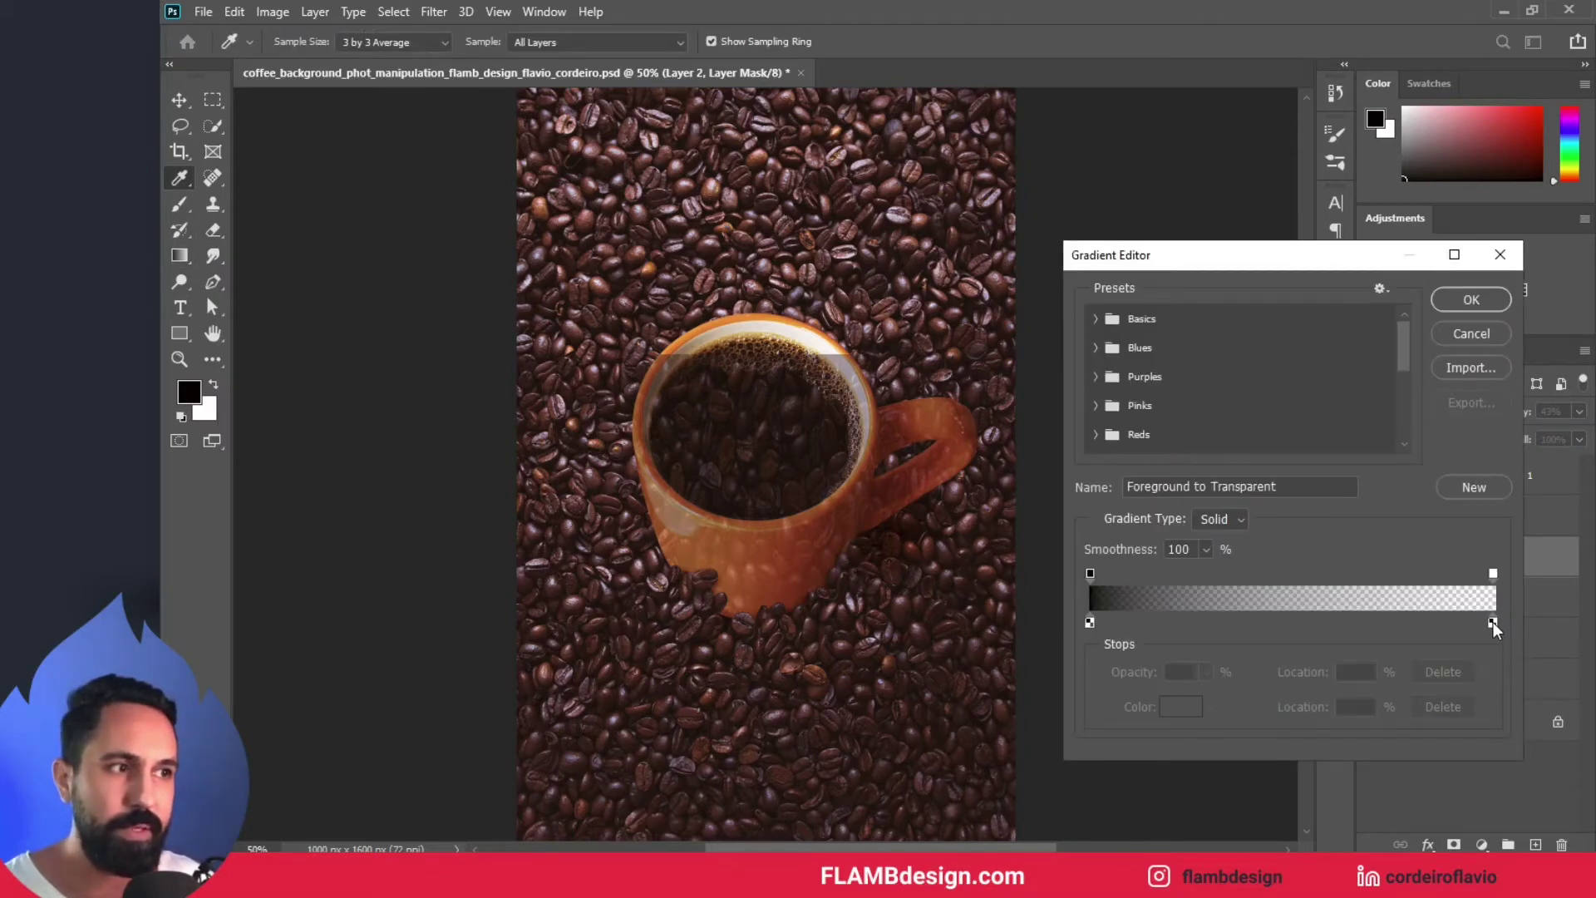
left_click(1446, 333)
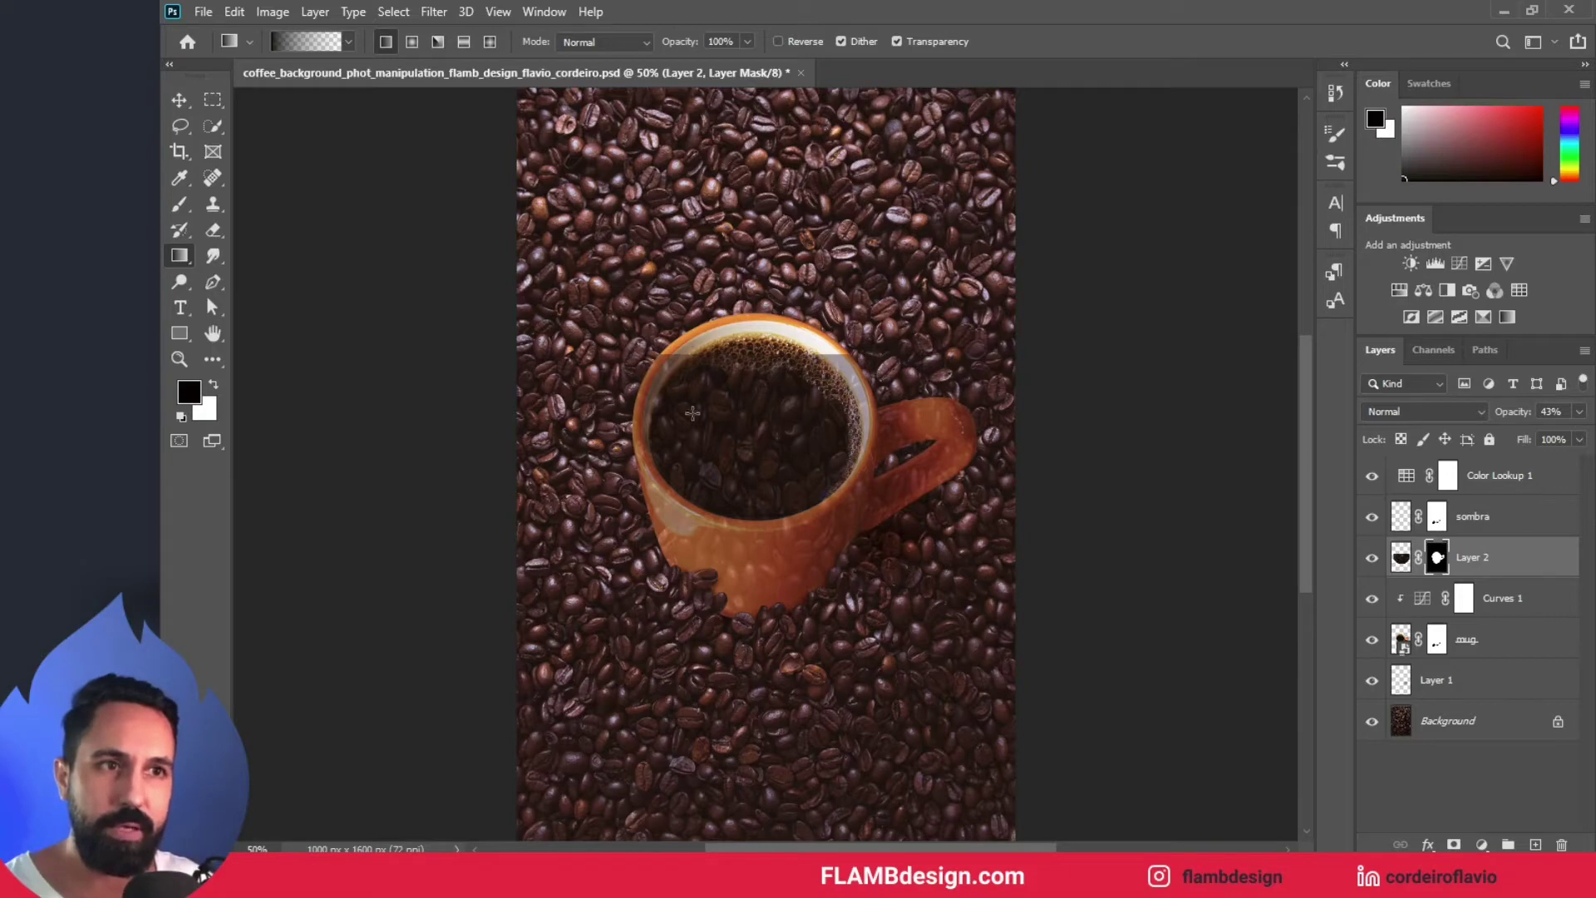
left_click_drag(765, 543, 758, 657)
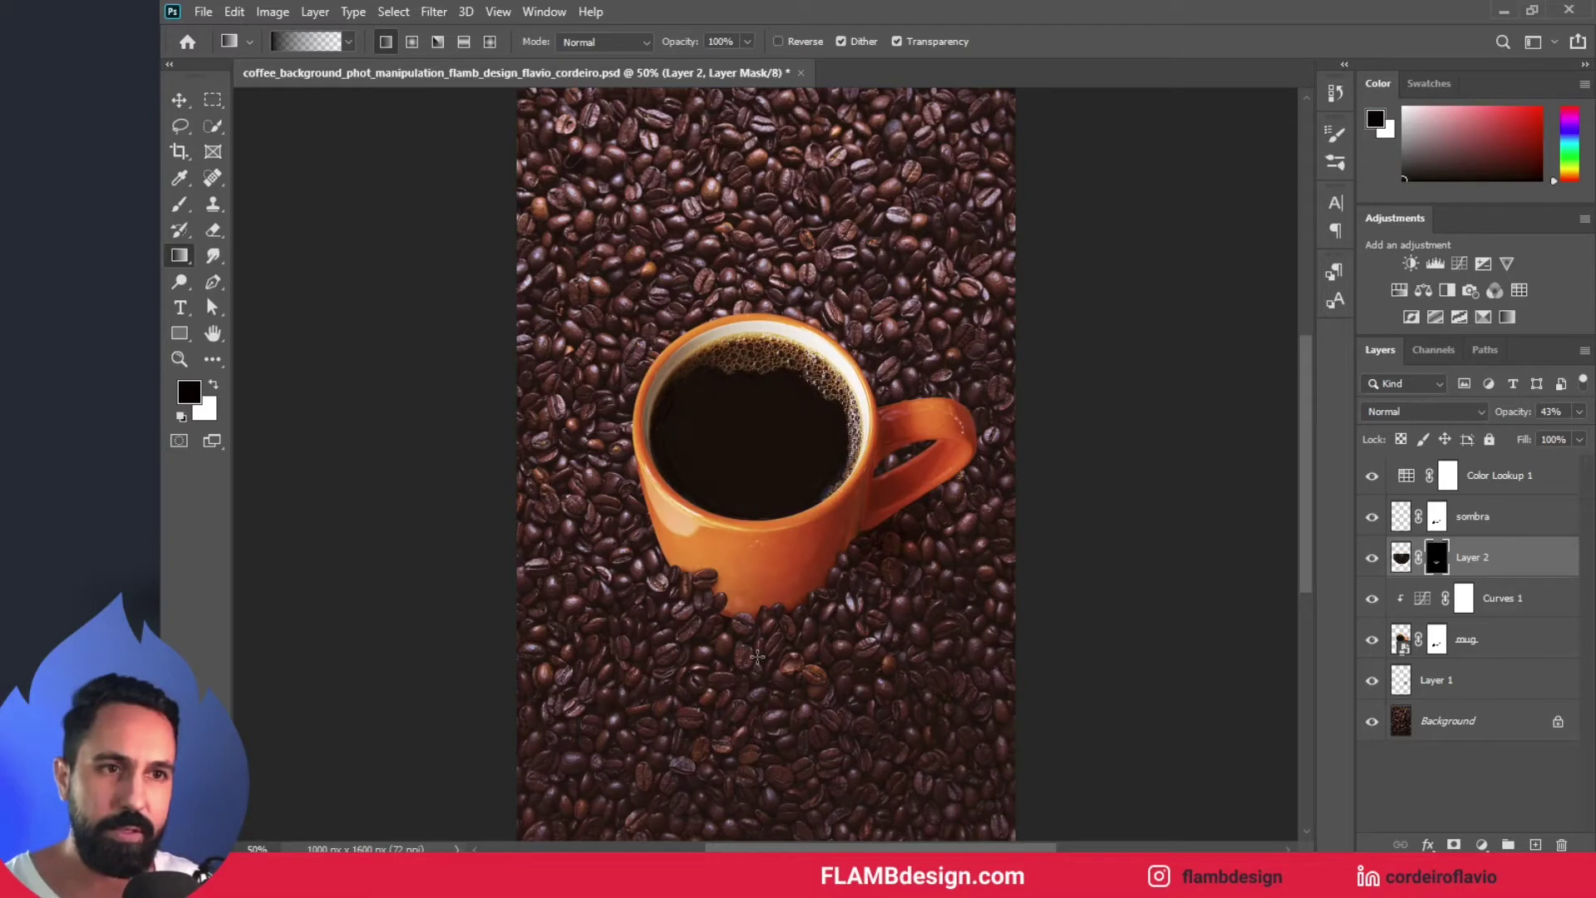
key("ctrl+z")
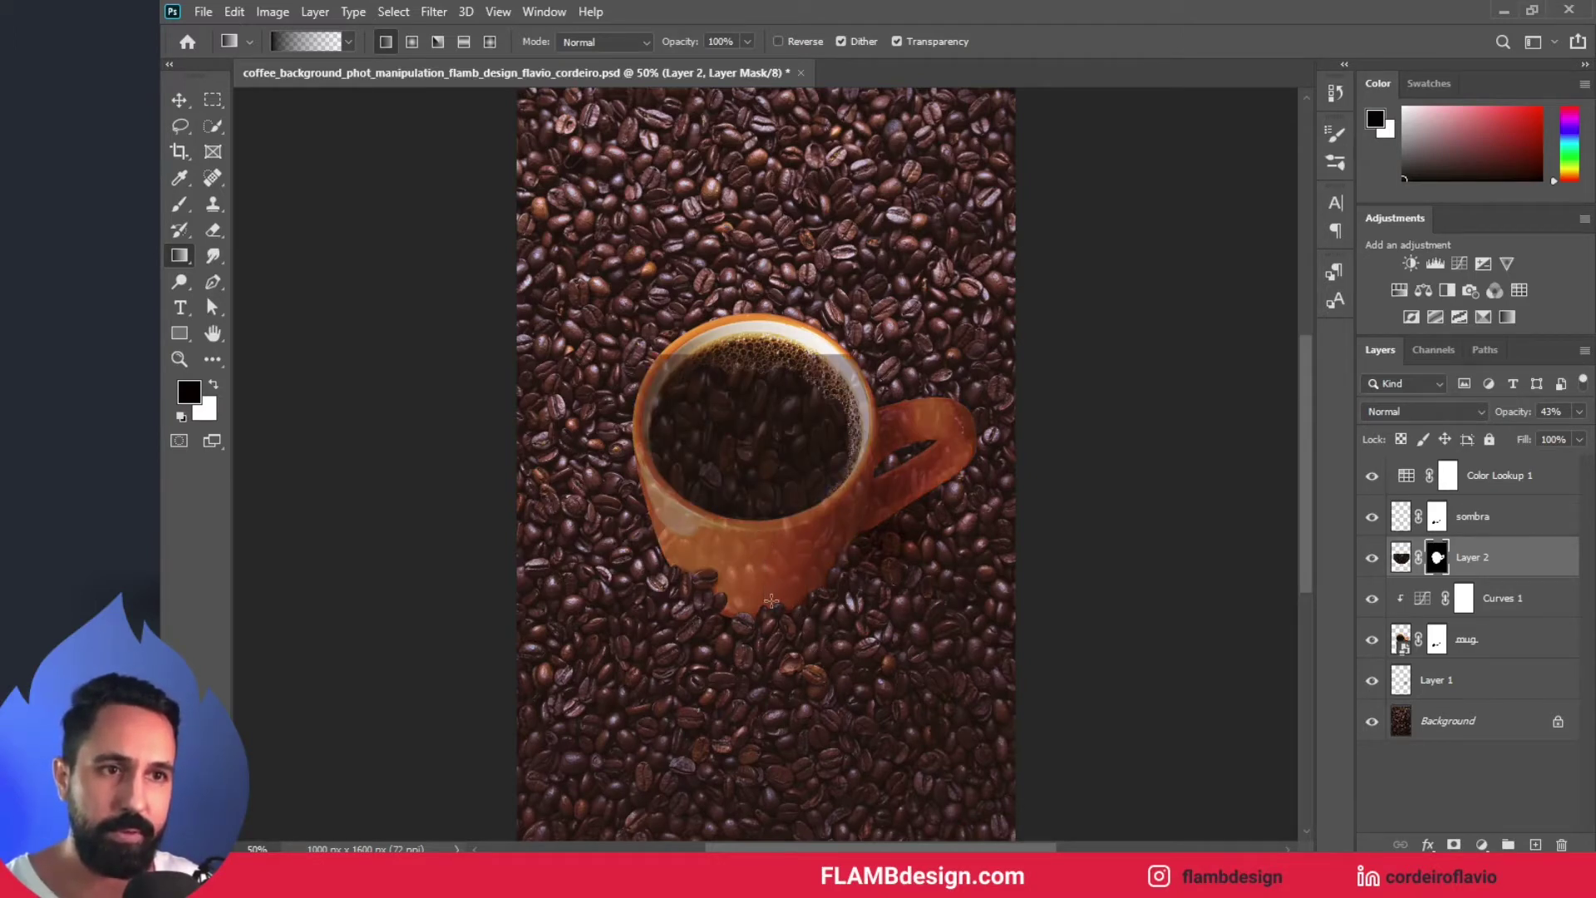
left_click_drag(764, 550, 771, 600)
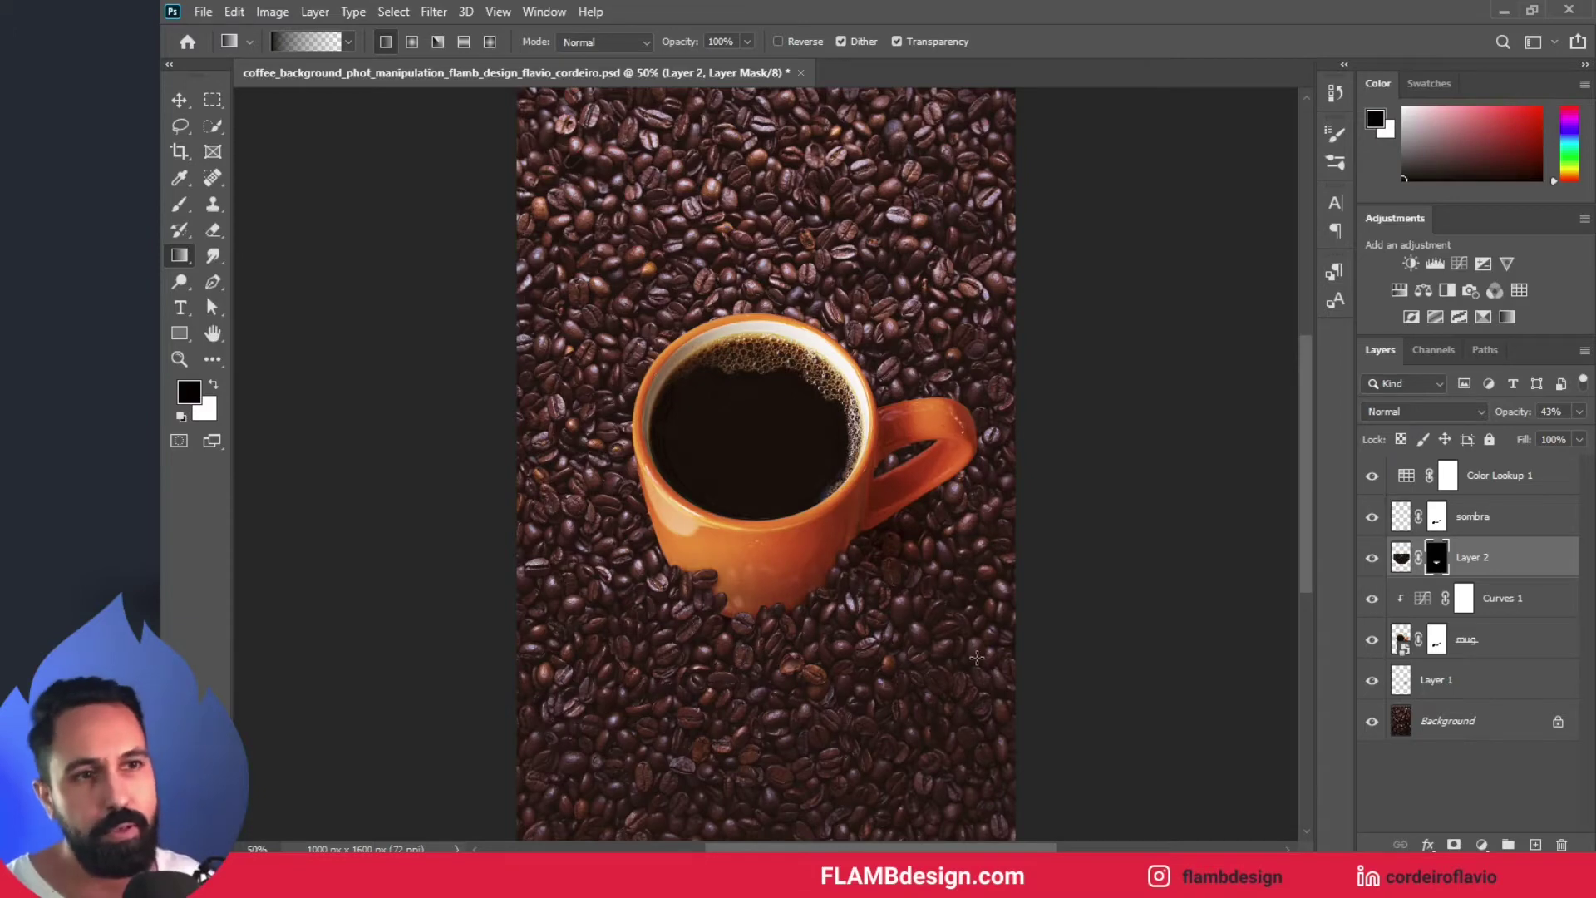
- Set the bean layer to 68% opacity, then unlink its mask and shift only the beans slightly down
left_click_drag(1507, 420, 1539, 422)
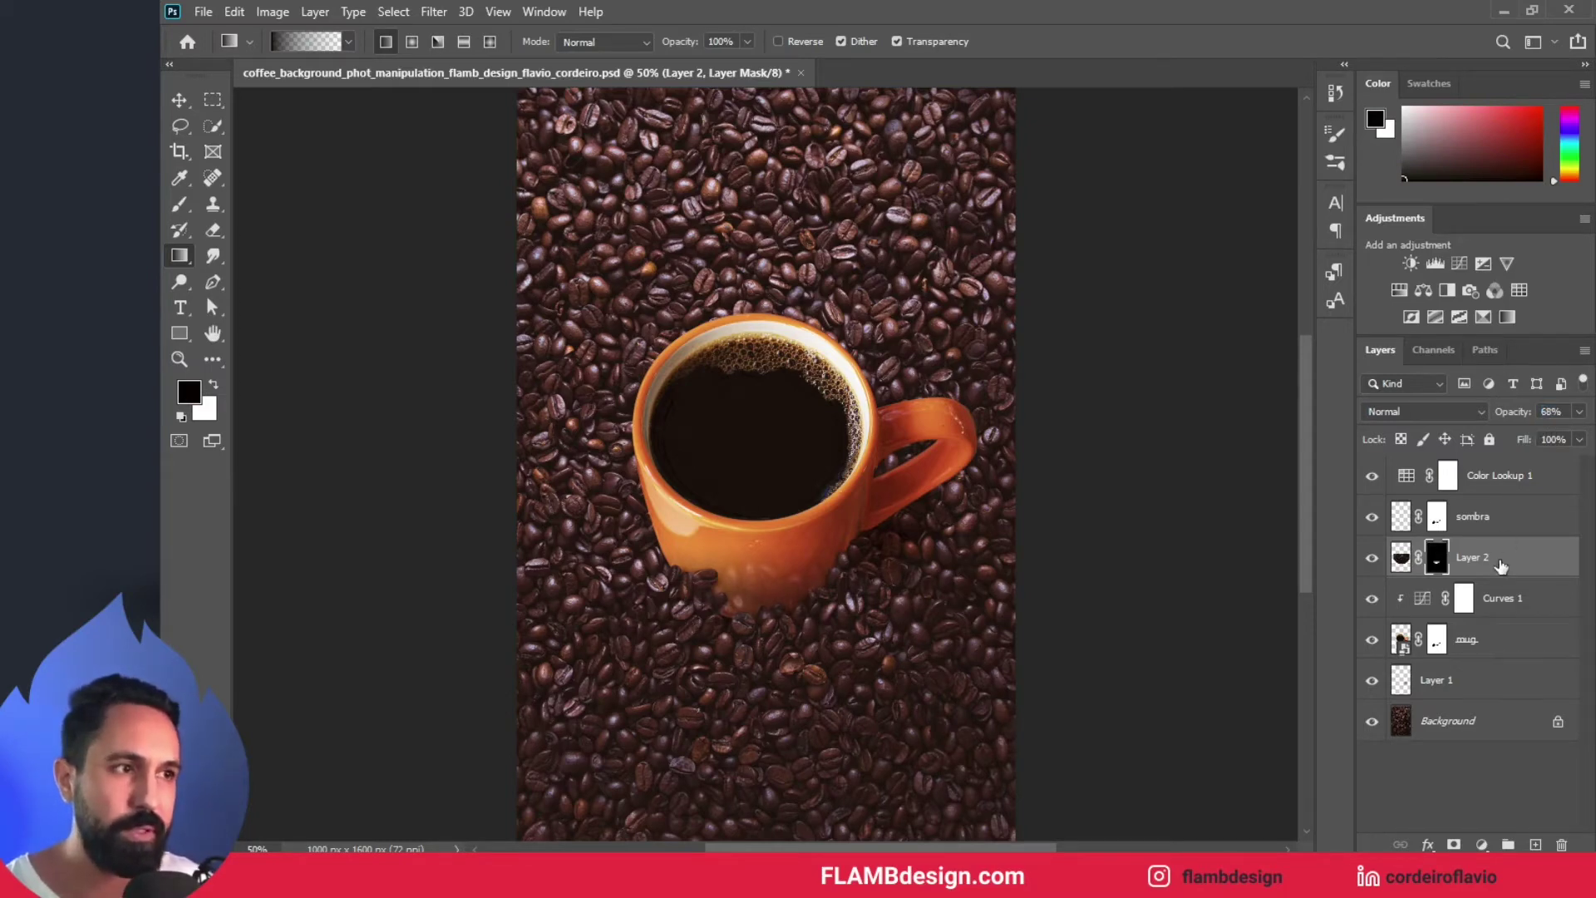
left_click(1414, 562)
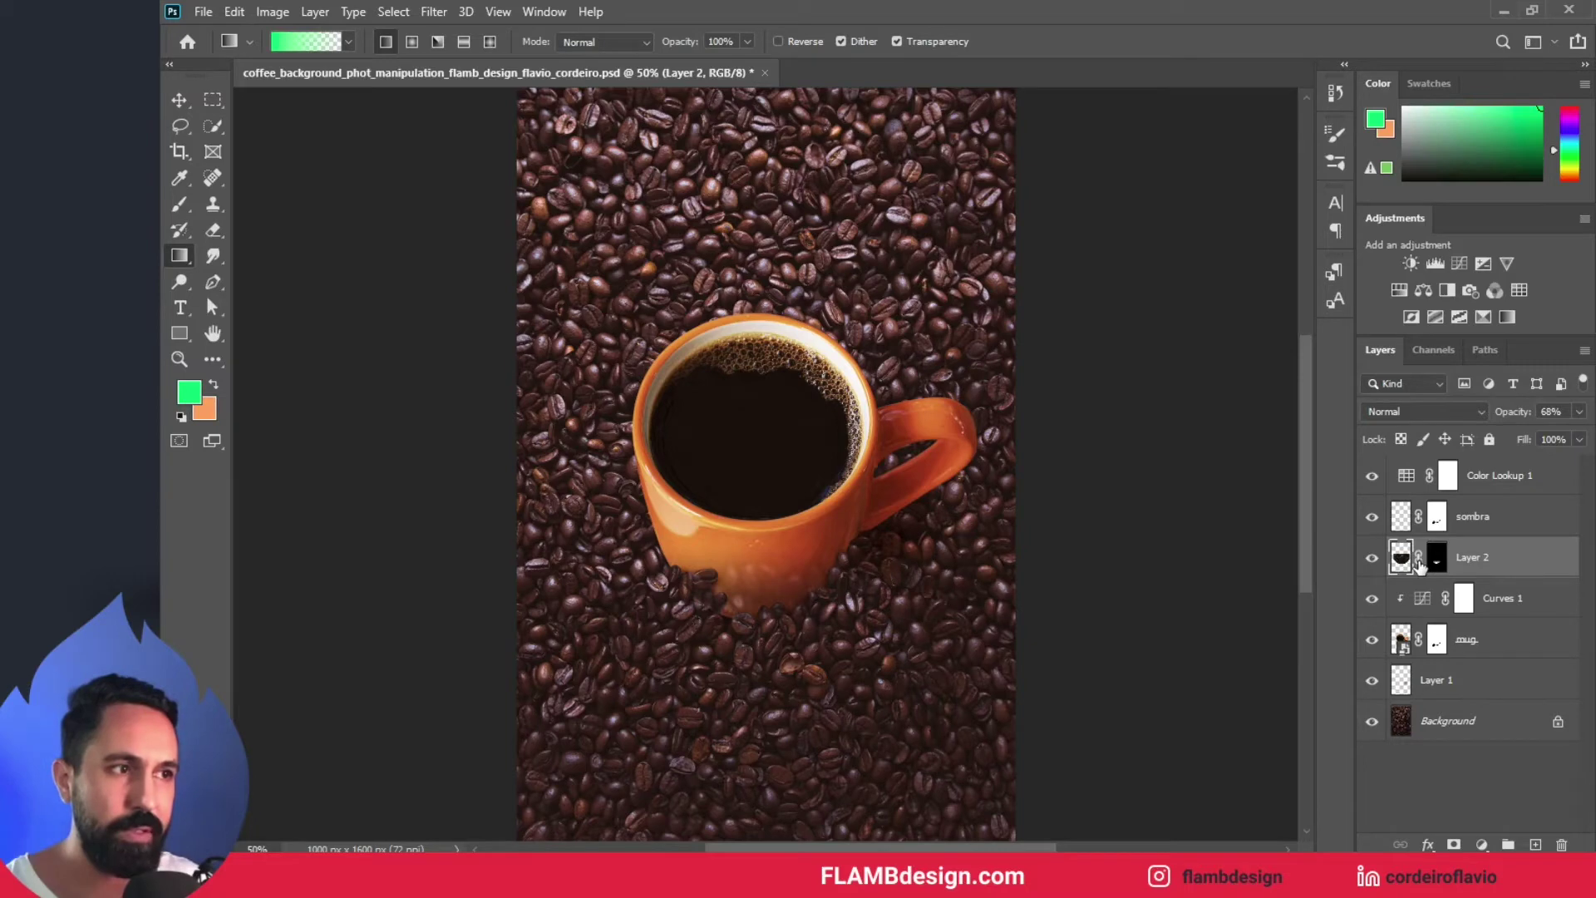
left_click(1419, 562)
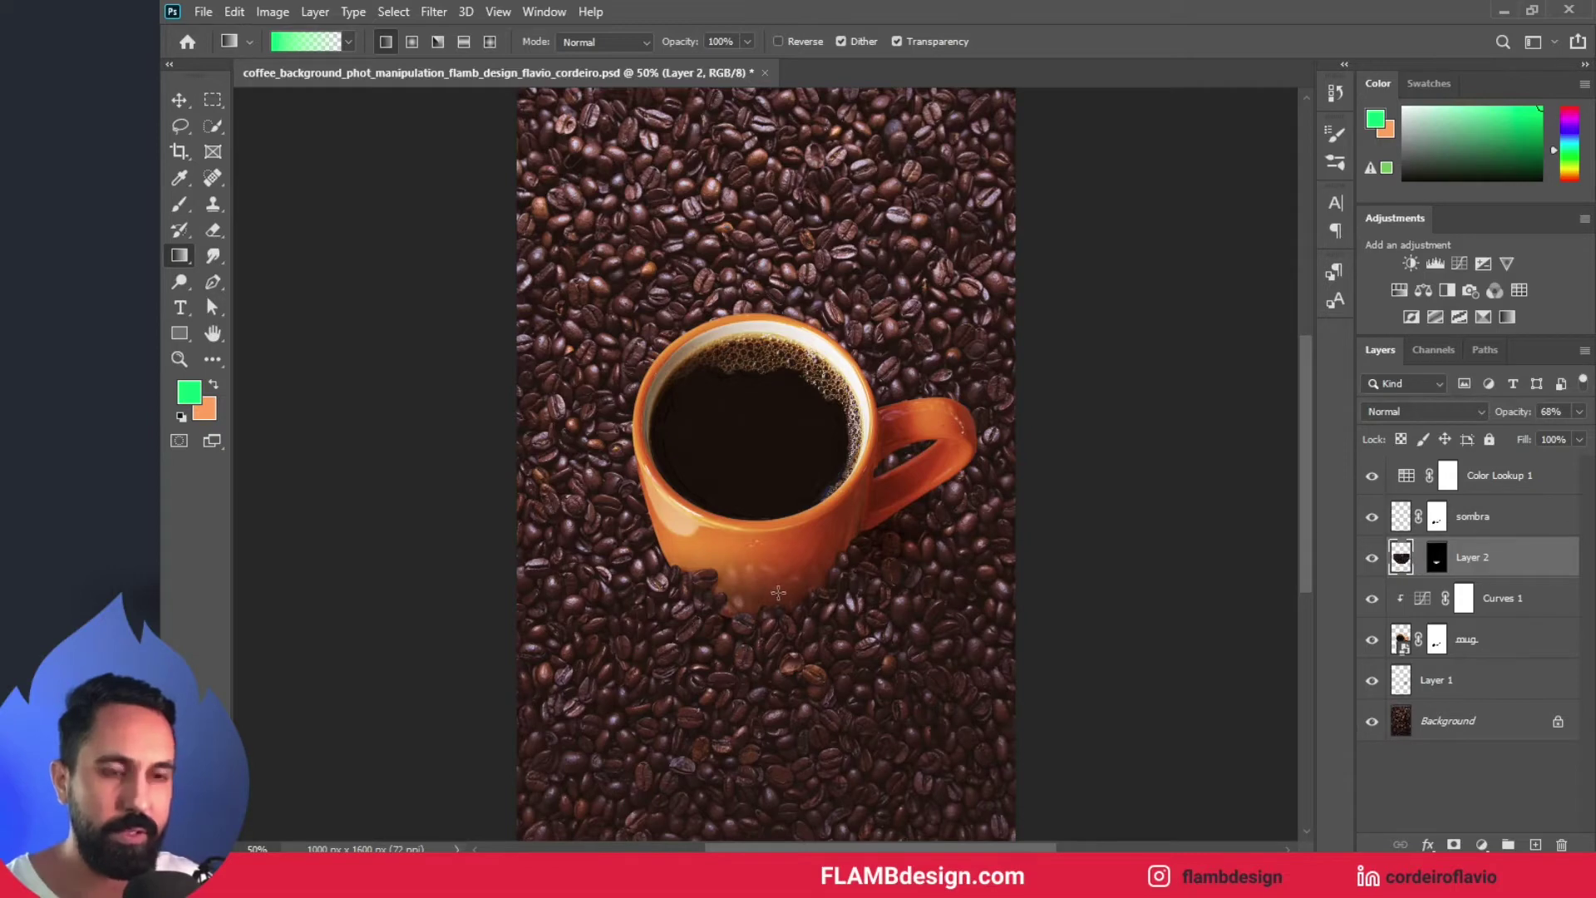
left_click(180, 100)
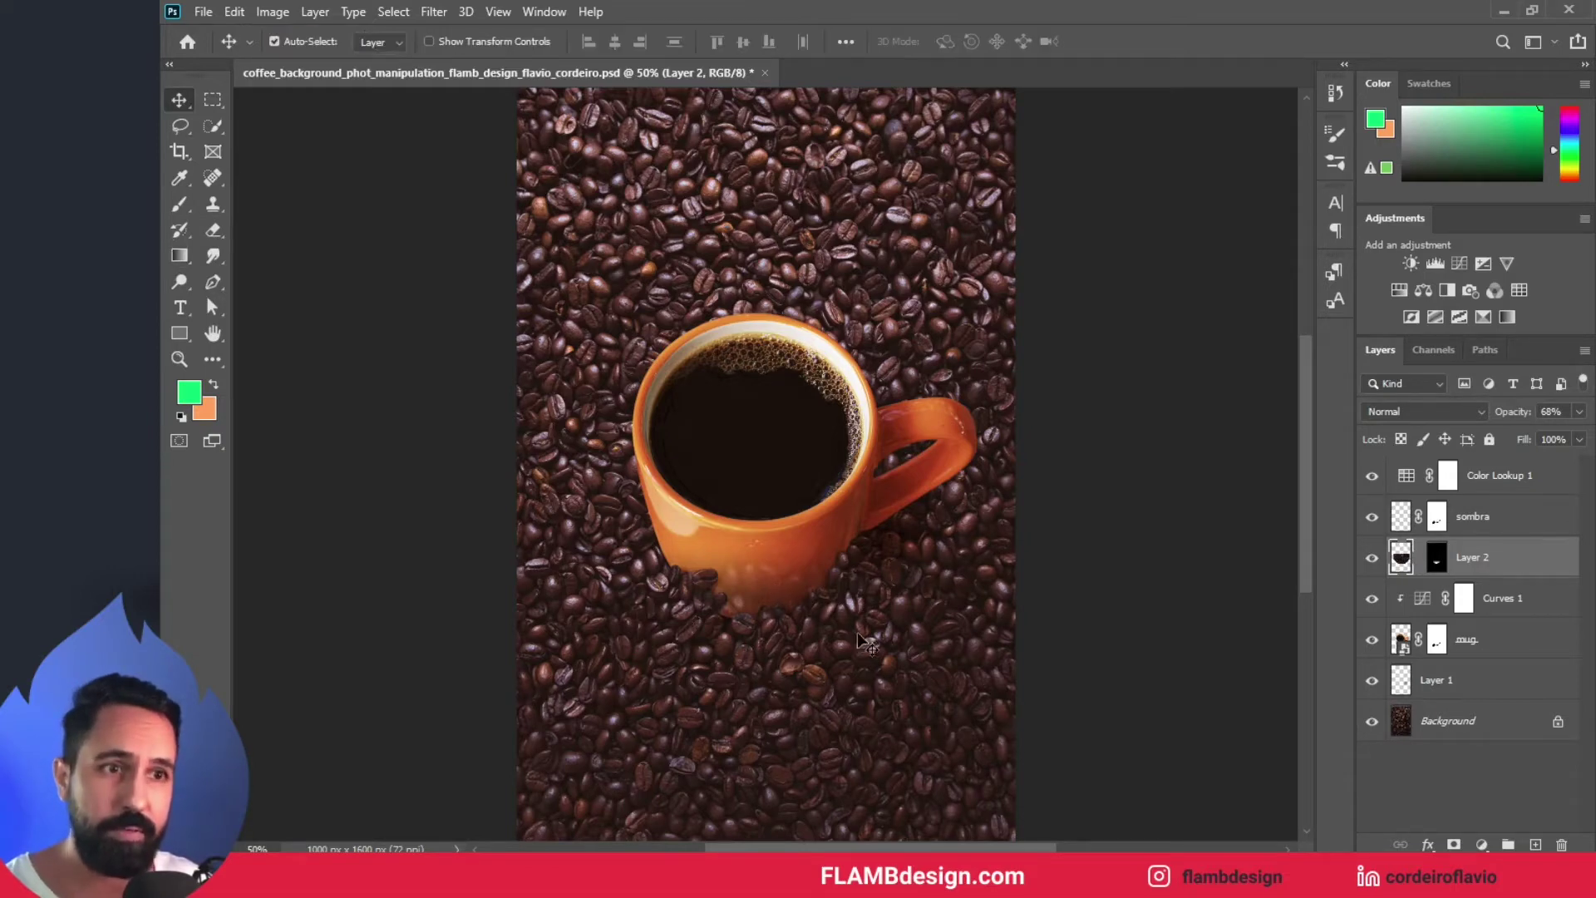
mouse_move(760, 573)
left_mouse_down()
mouse_move(769, 590)
mouse_move(744, 586)
mouse_move(766, 595)
left_mouse_up()
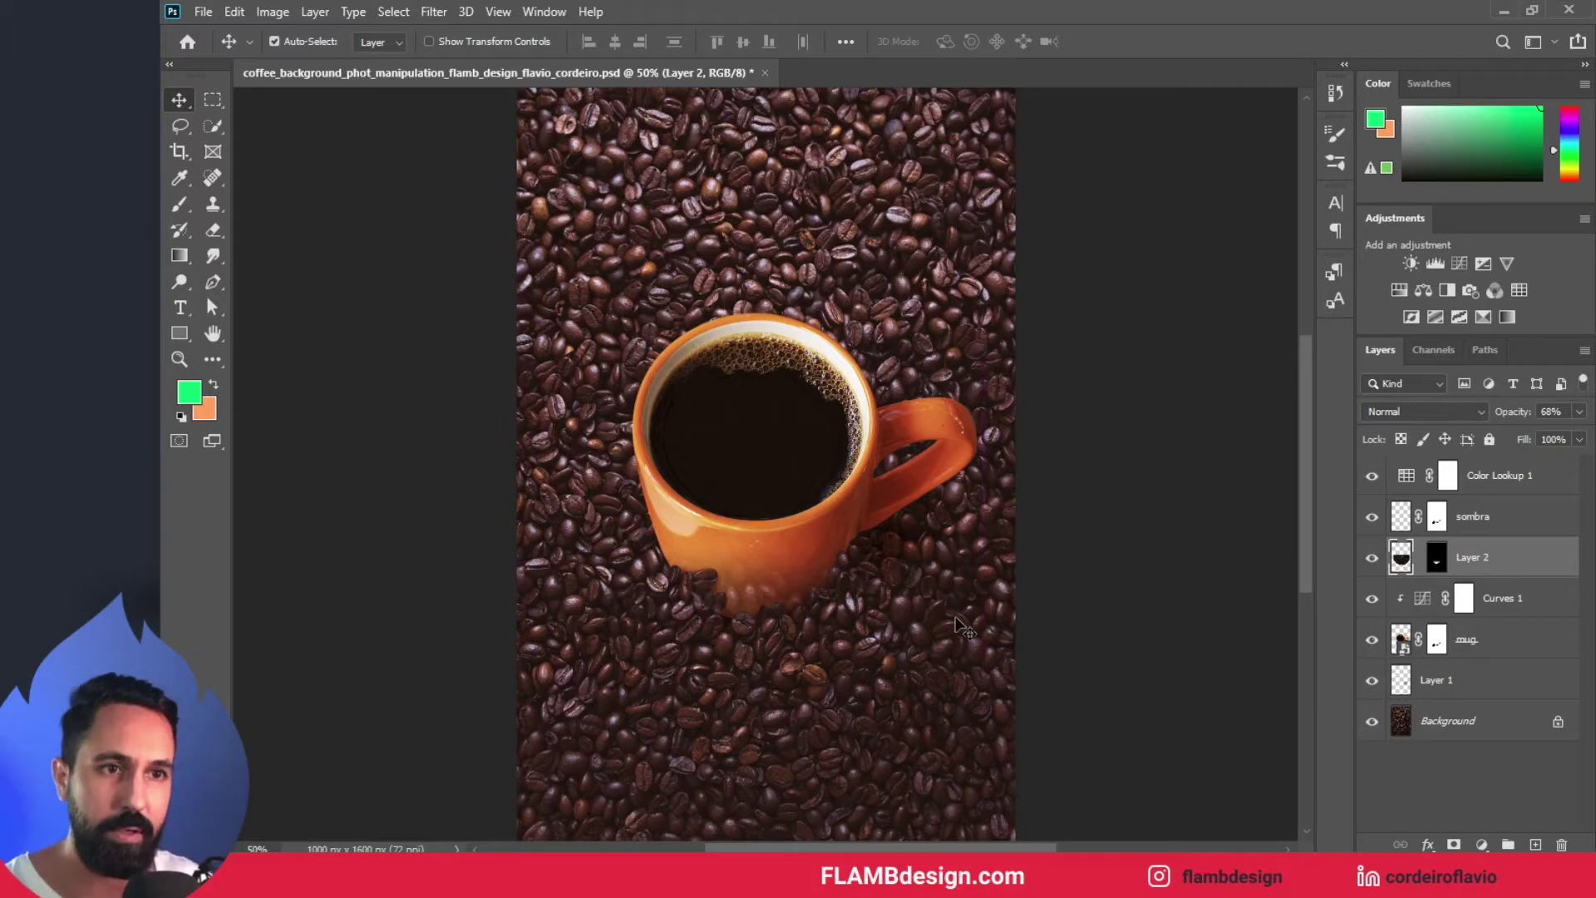
- Scale the beans down slightly inside the fixed mask and nudge them down over the mug's base
key("ctrl+t")
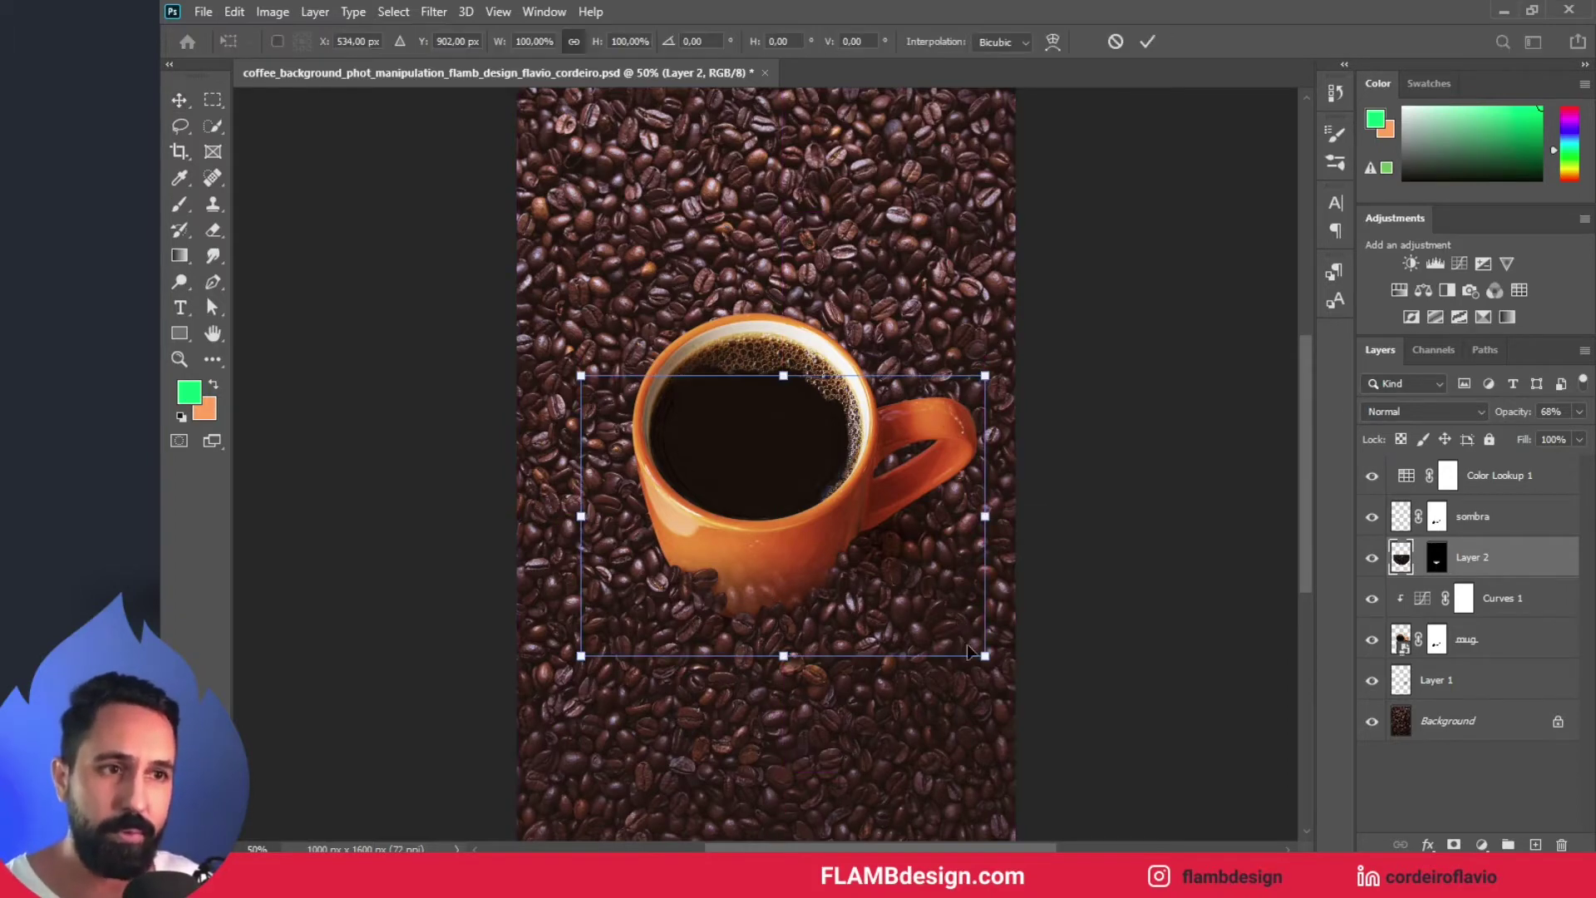
left_click_drag(981, 661, 929, 627)
left_click_drag(794, 599, 792, 612)
key("Return")
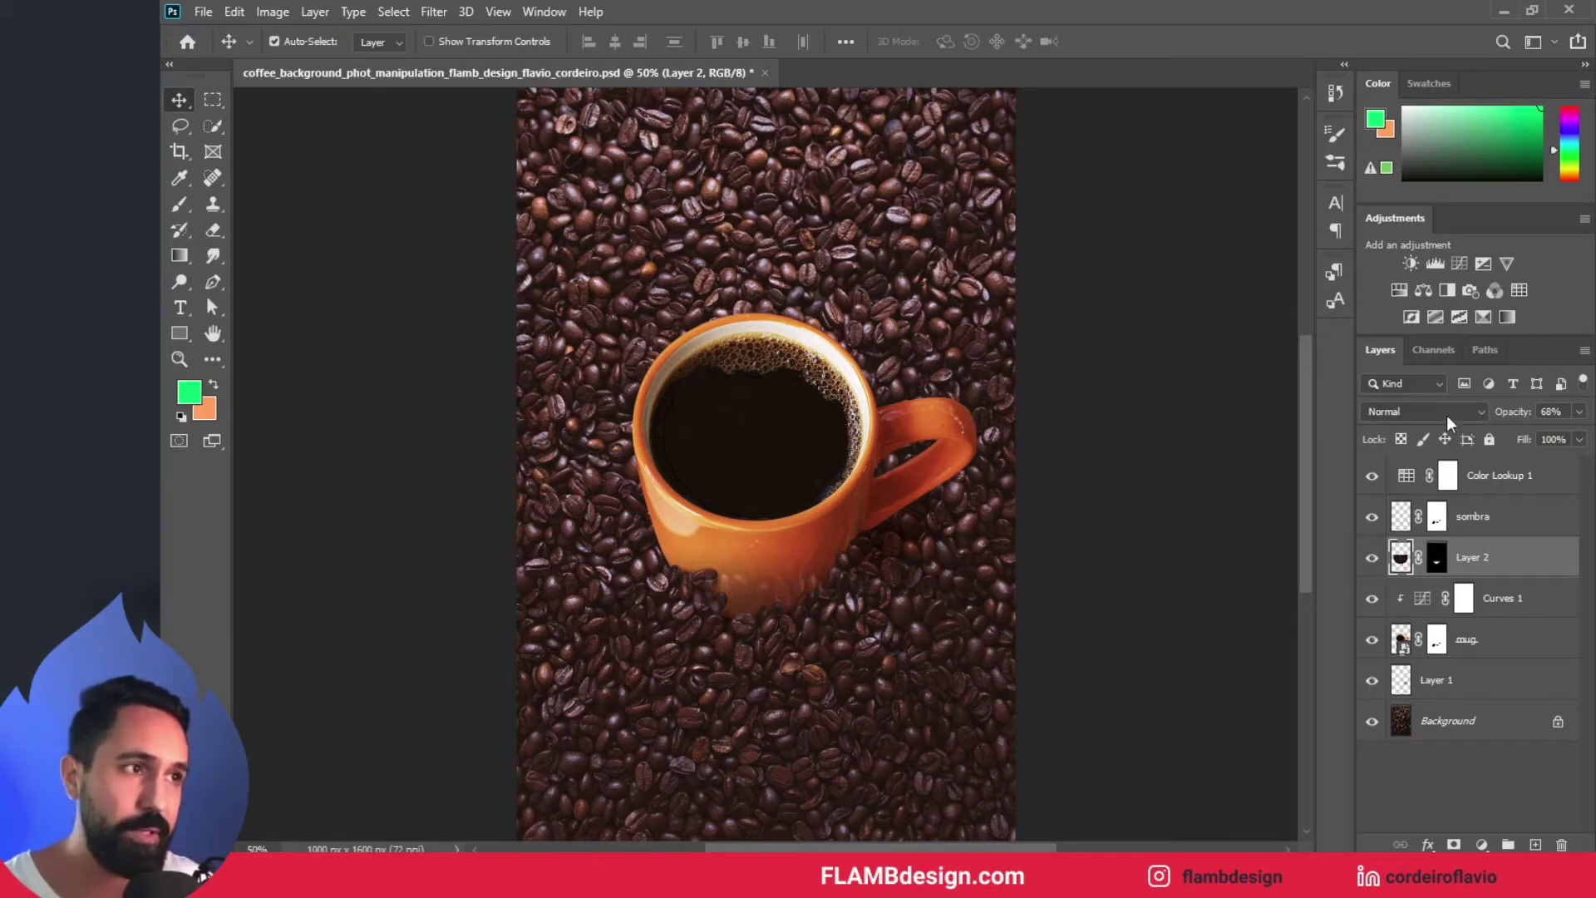
- Blend the bean reflection in Luminosity mode at 50% opacity and rename its layer reflexo
left_click_drag(1516, 418, 1530, 422)
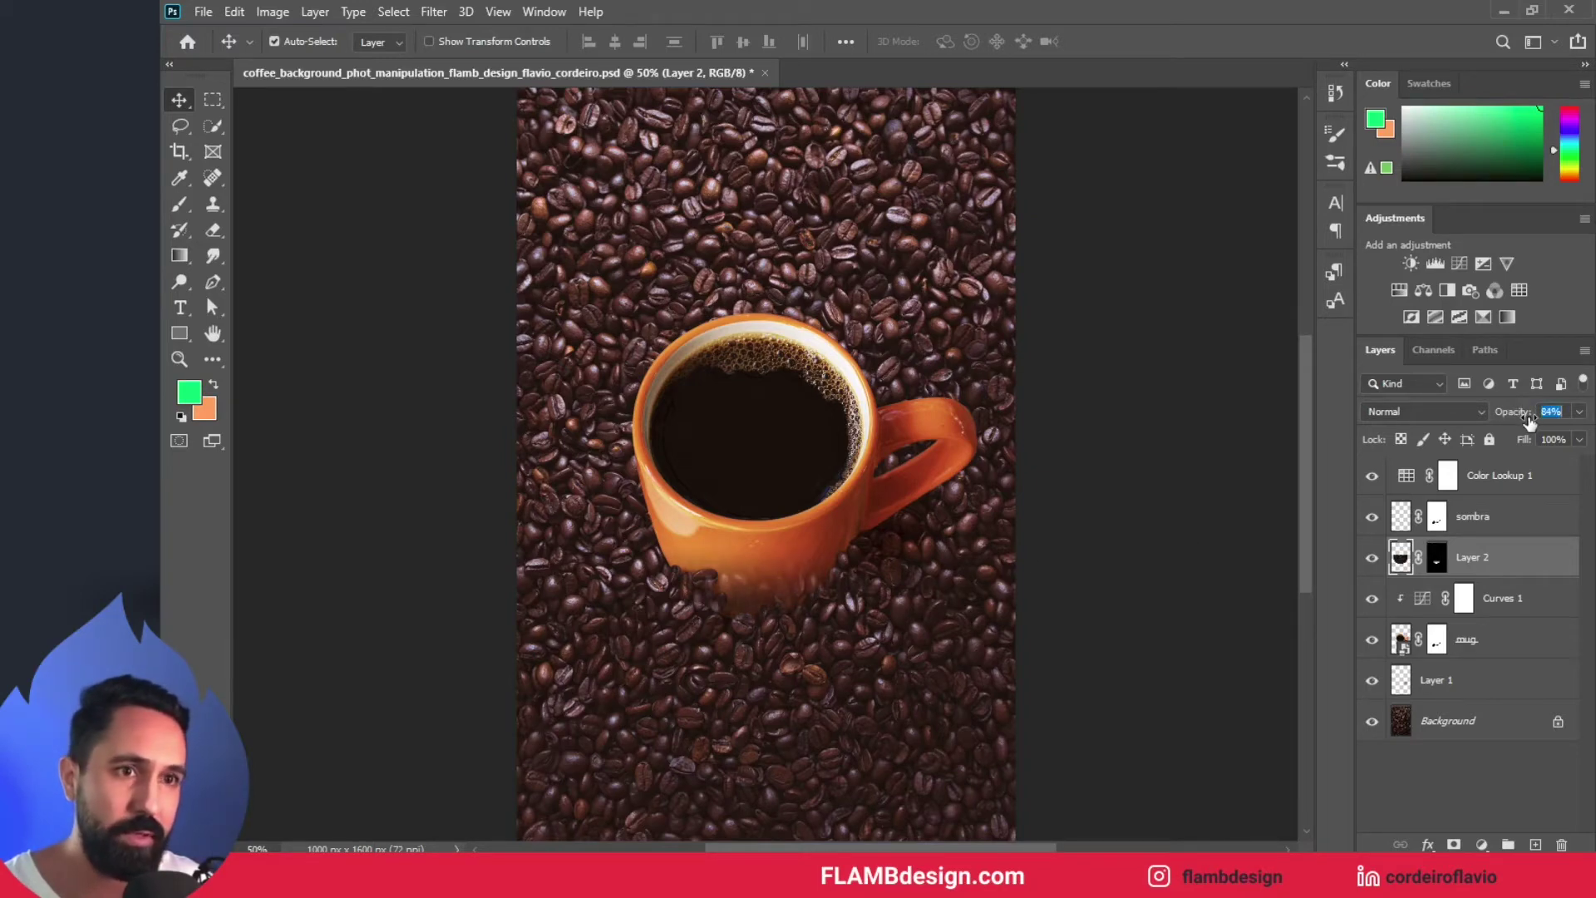
left_click(1407, 416)
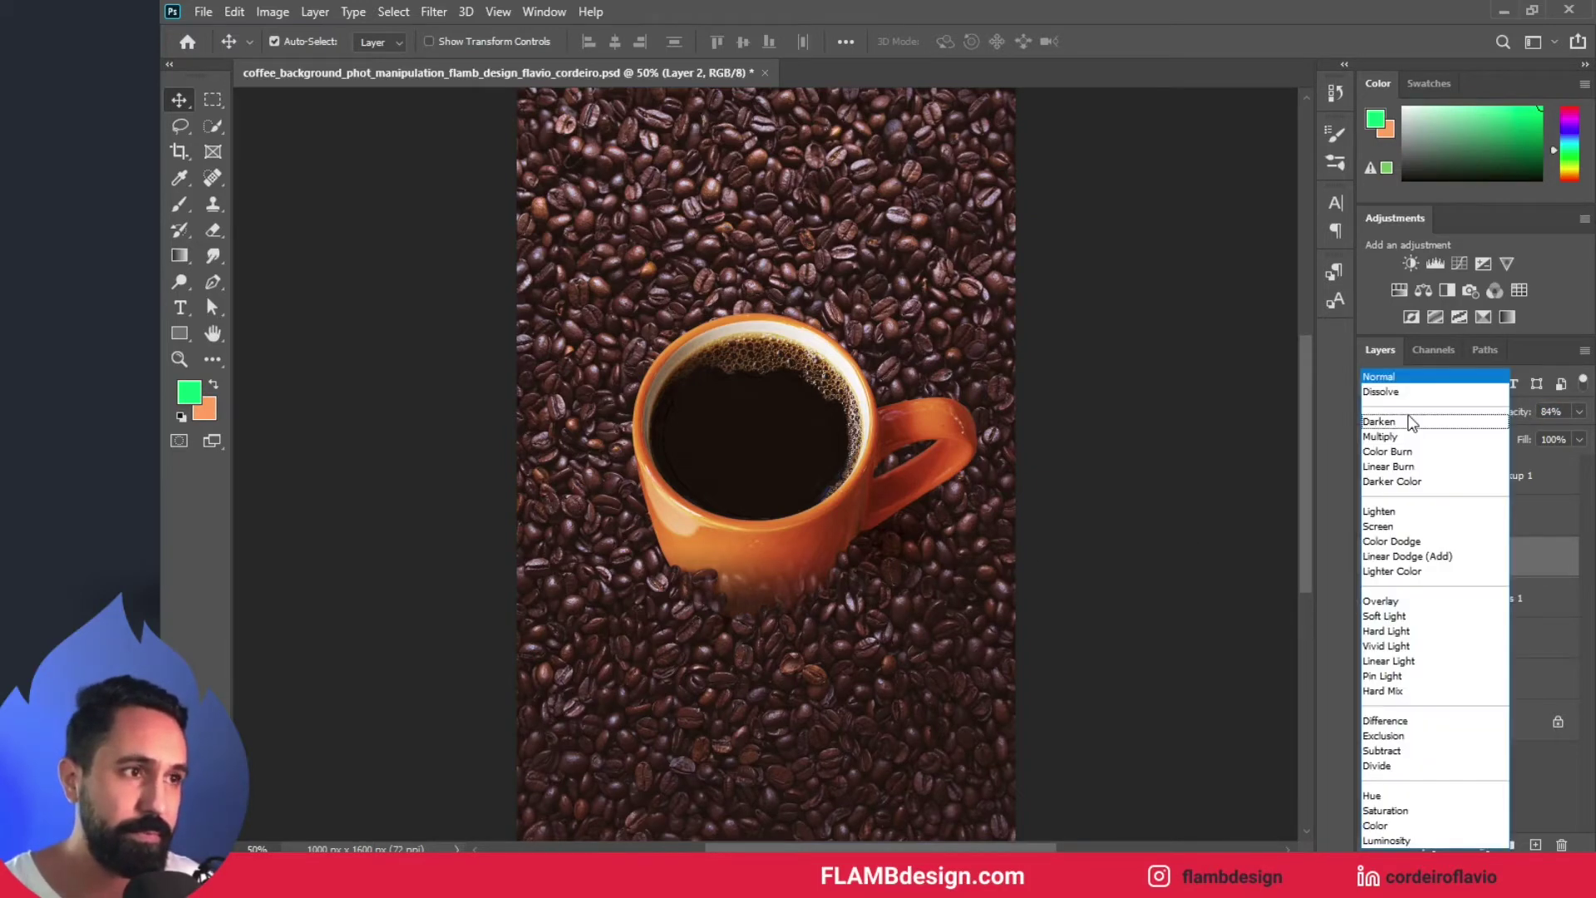
left_click(1401, 841)
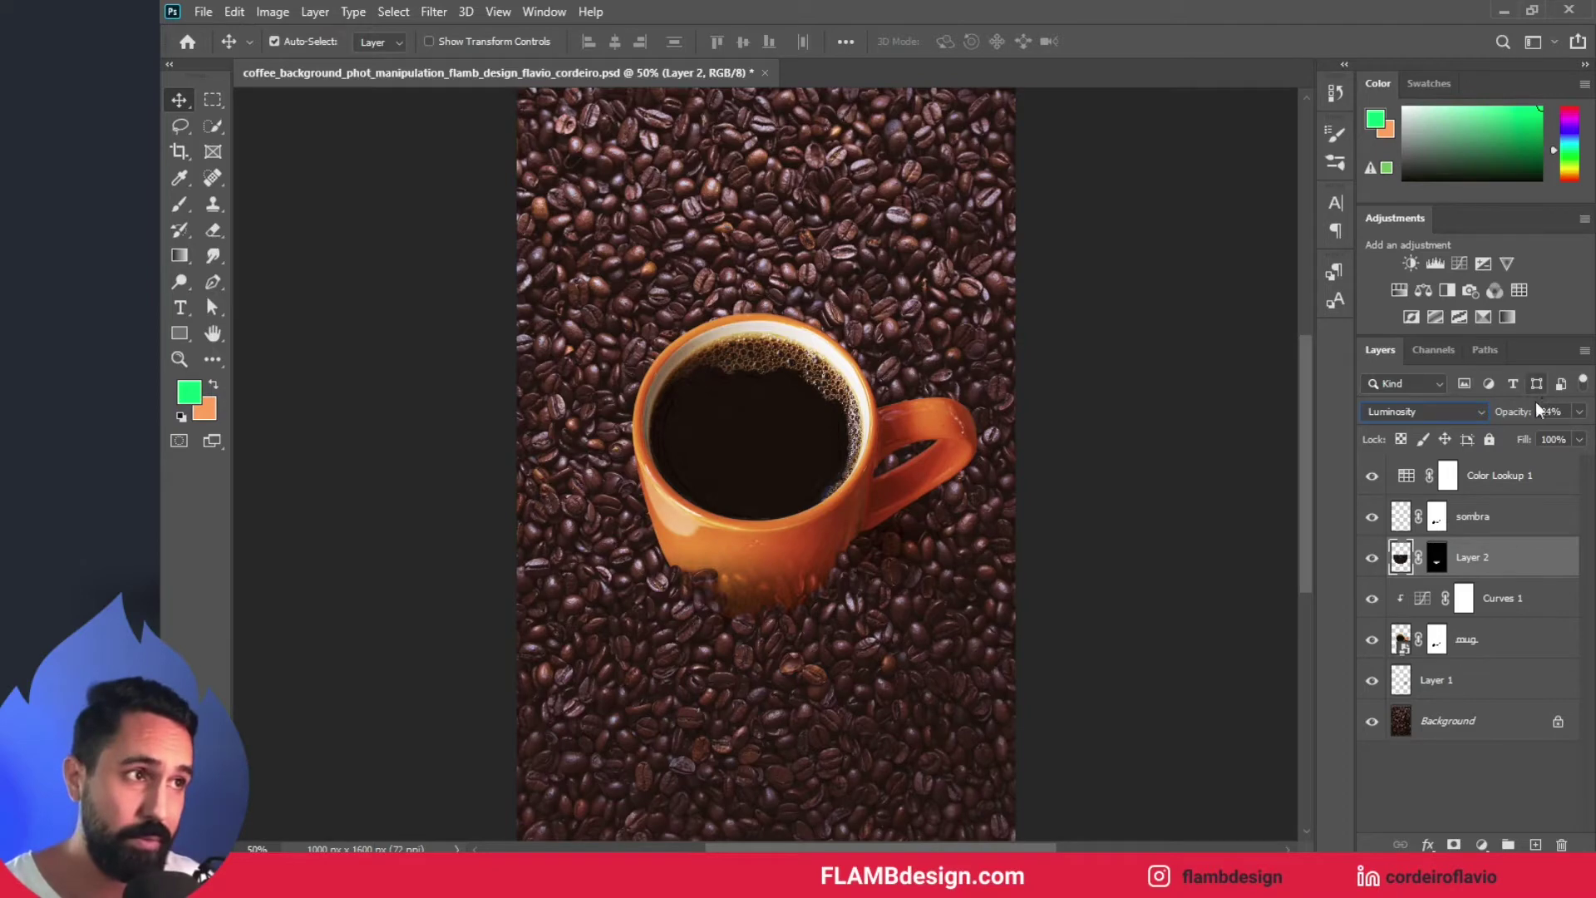
left_click_drag(1515, 418, 1479, 419)
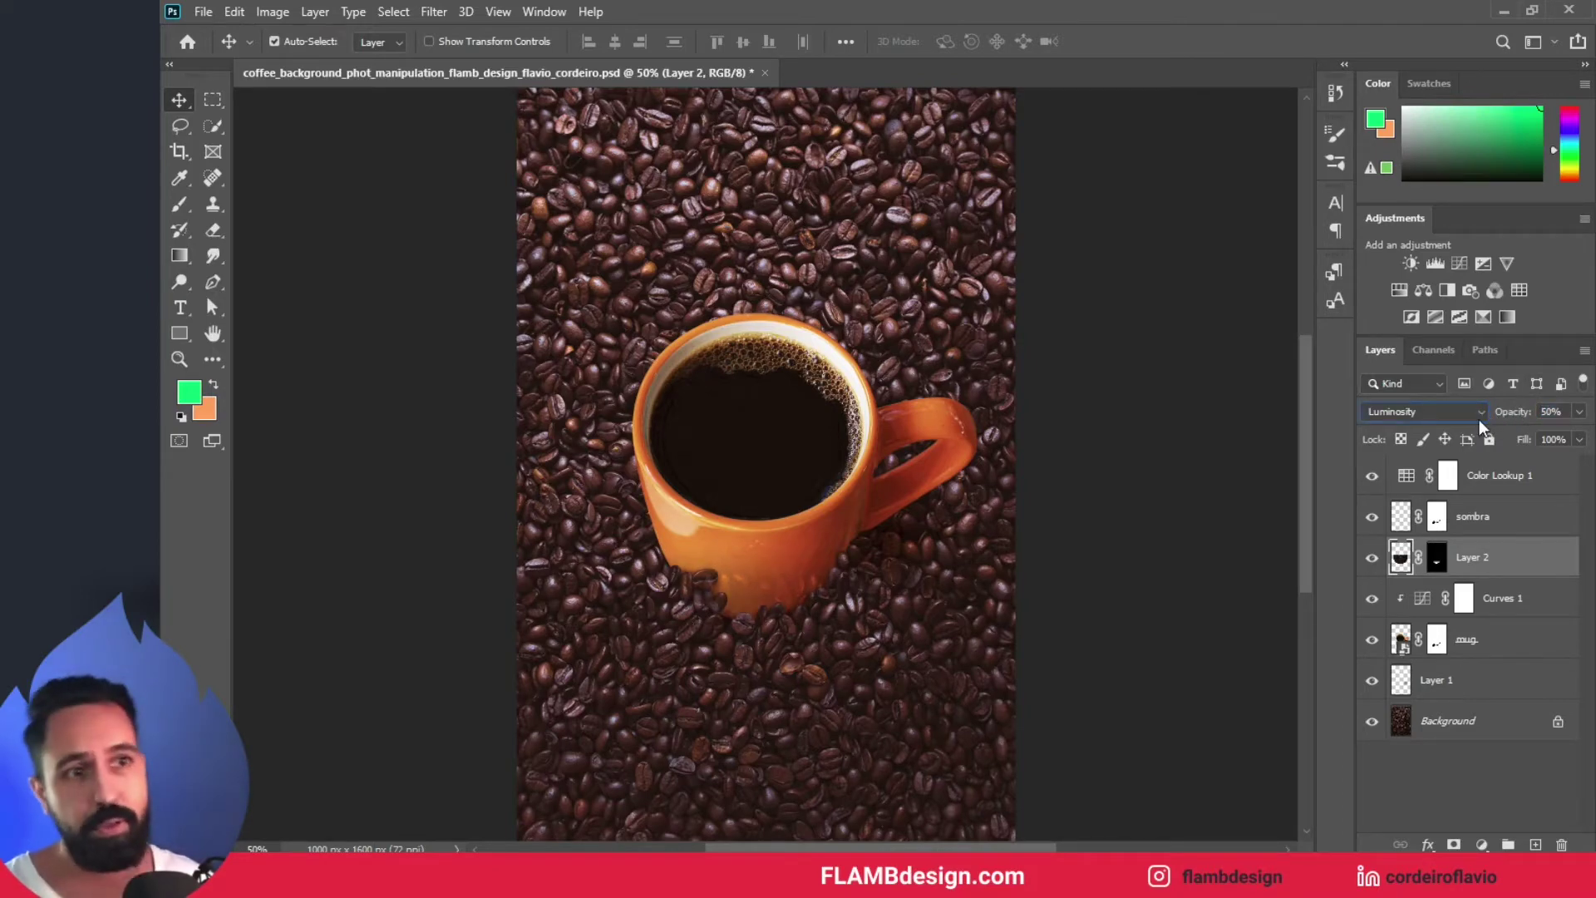
left_click(1136, 556)
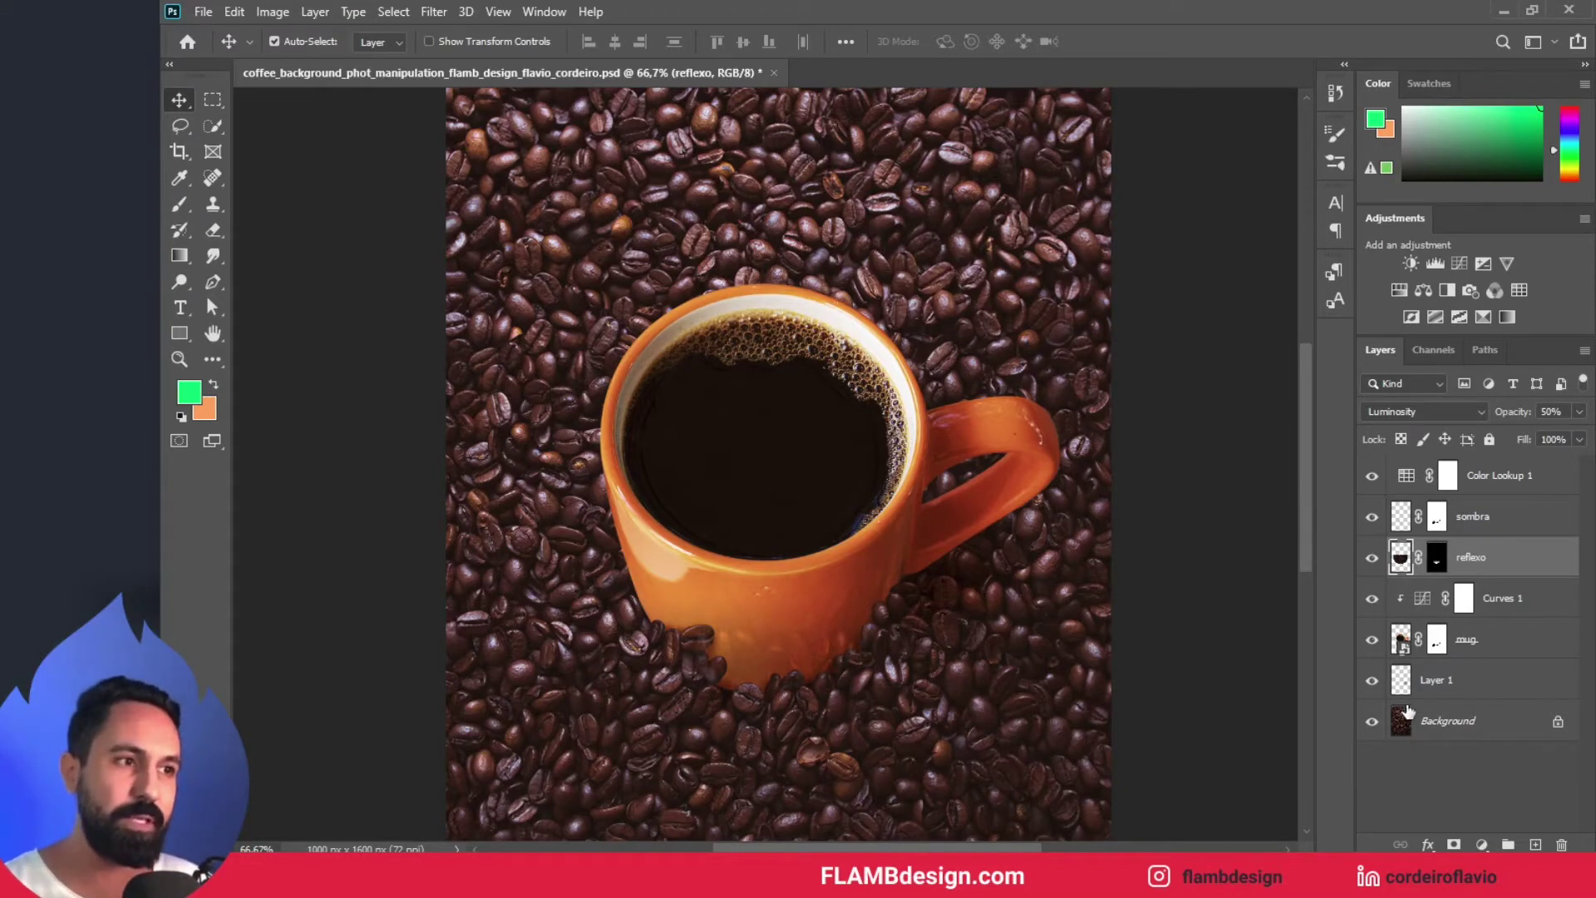
- Add a new empty layer directly above the sombra layer
left_click(1402, 648)
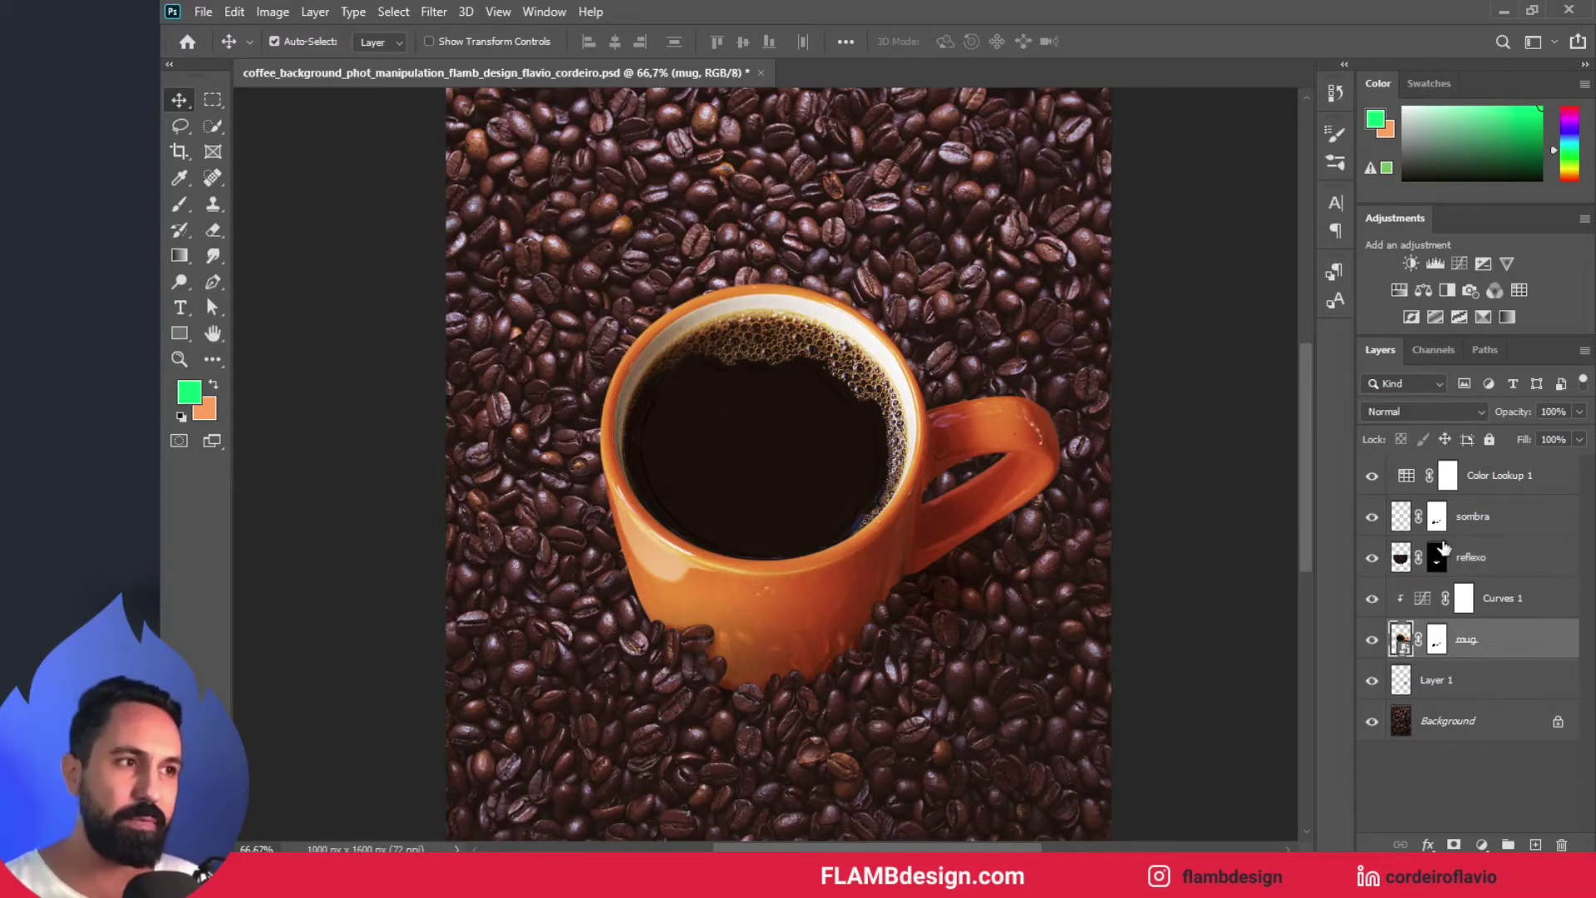
left_click(1484, 515)
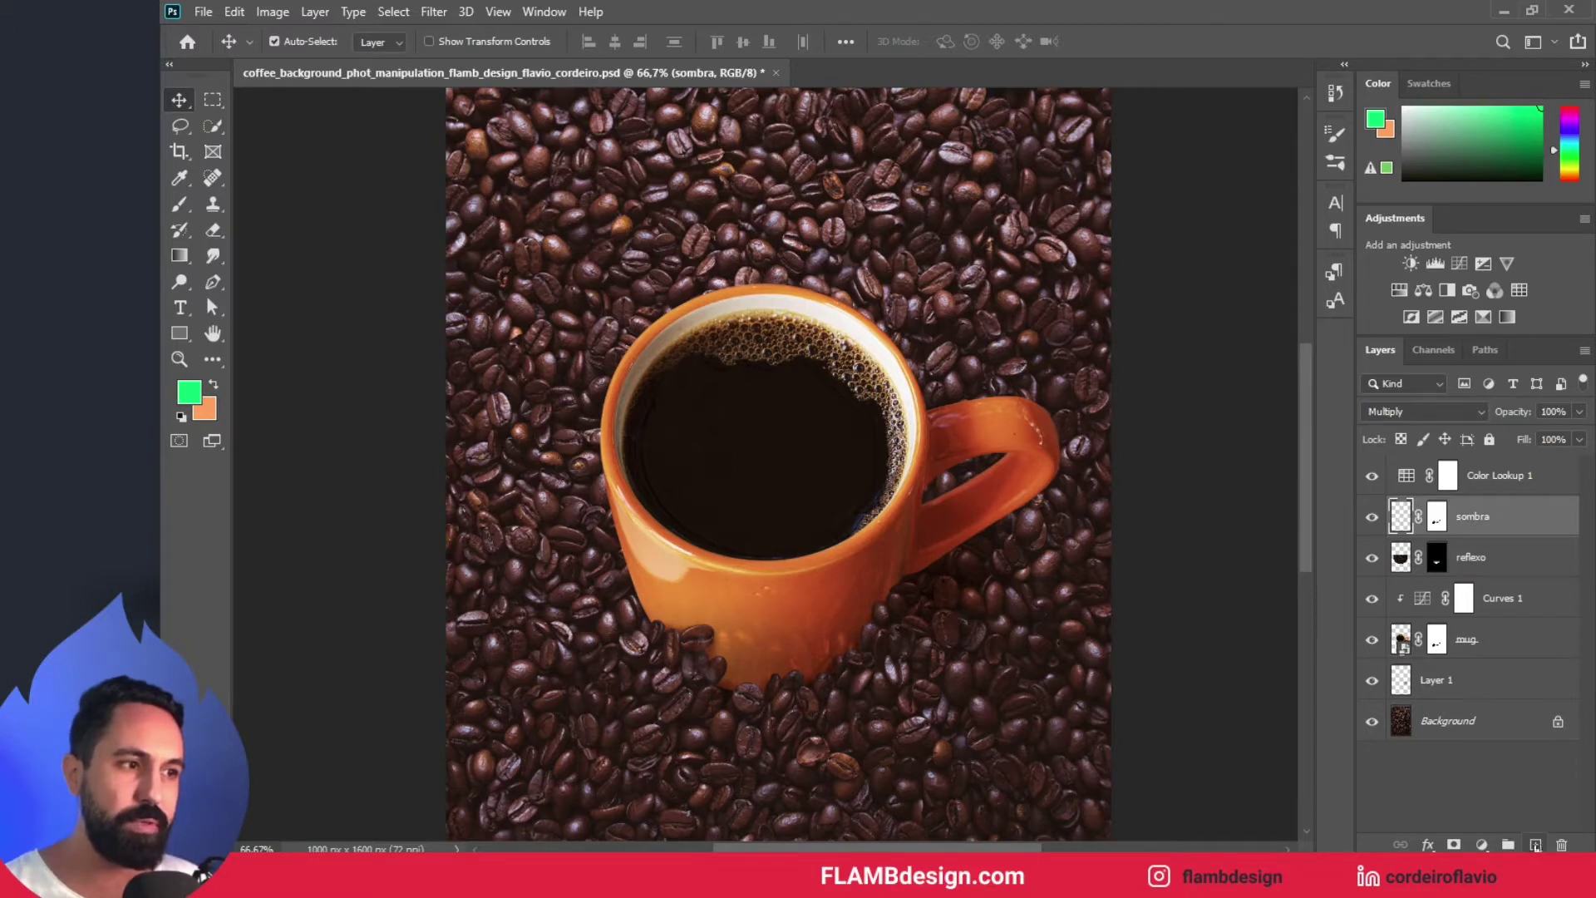
left_click(1535, 846)
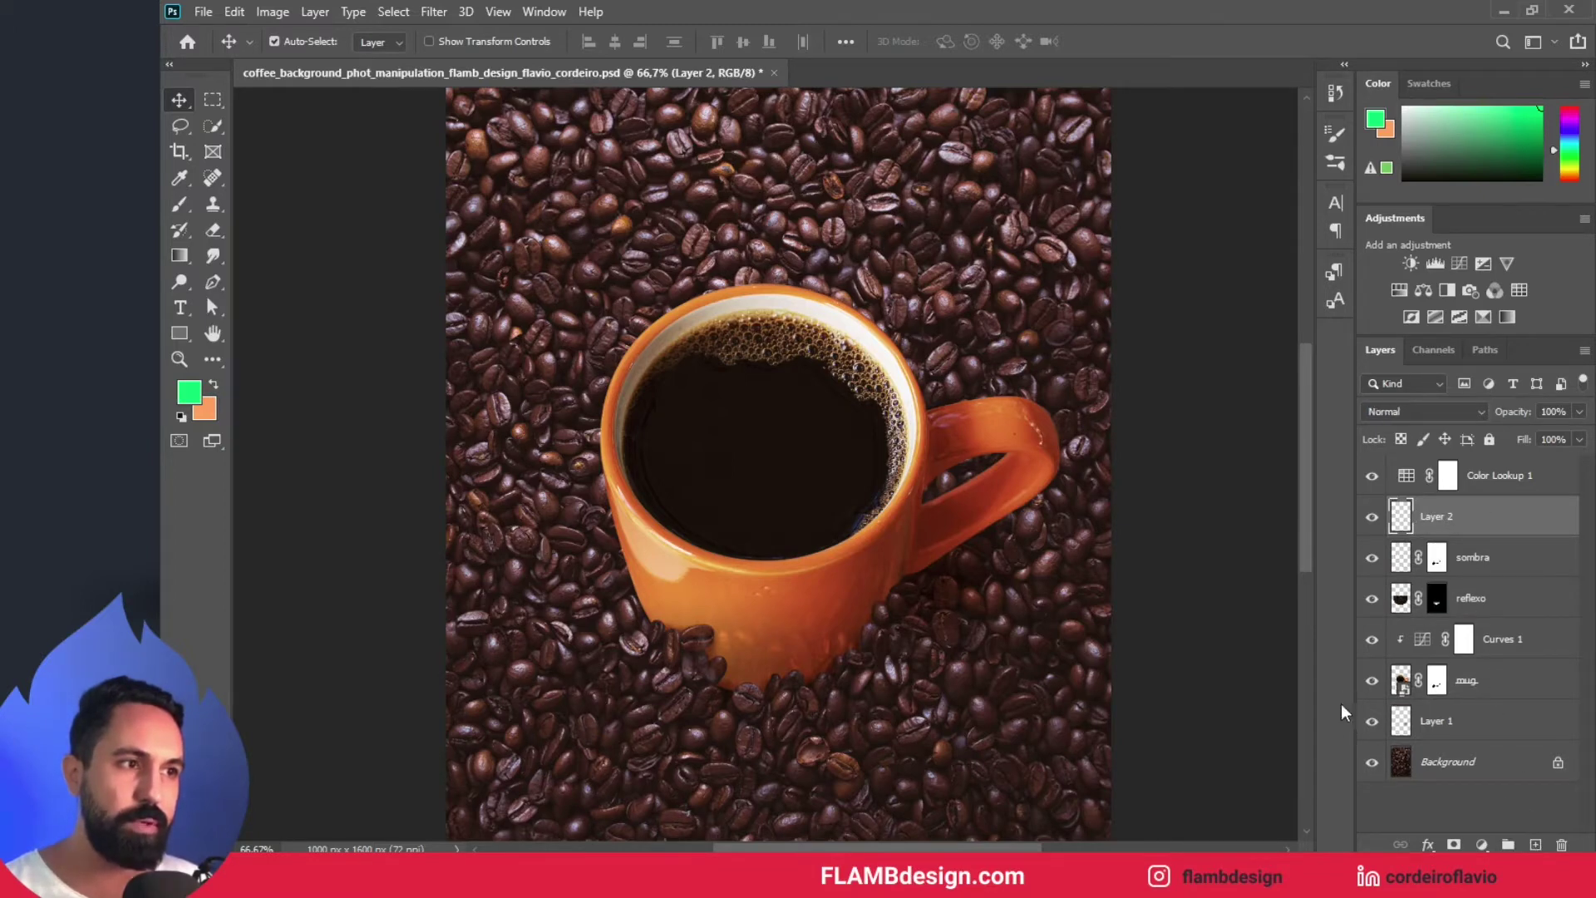
- Load the mug's outline as a selection, fill it with the green foreground color on the new layer, and deselect
left_click(1402, 683)
key("ctrl")
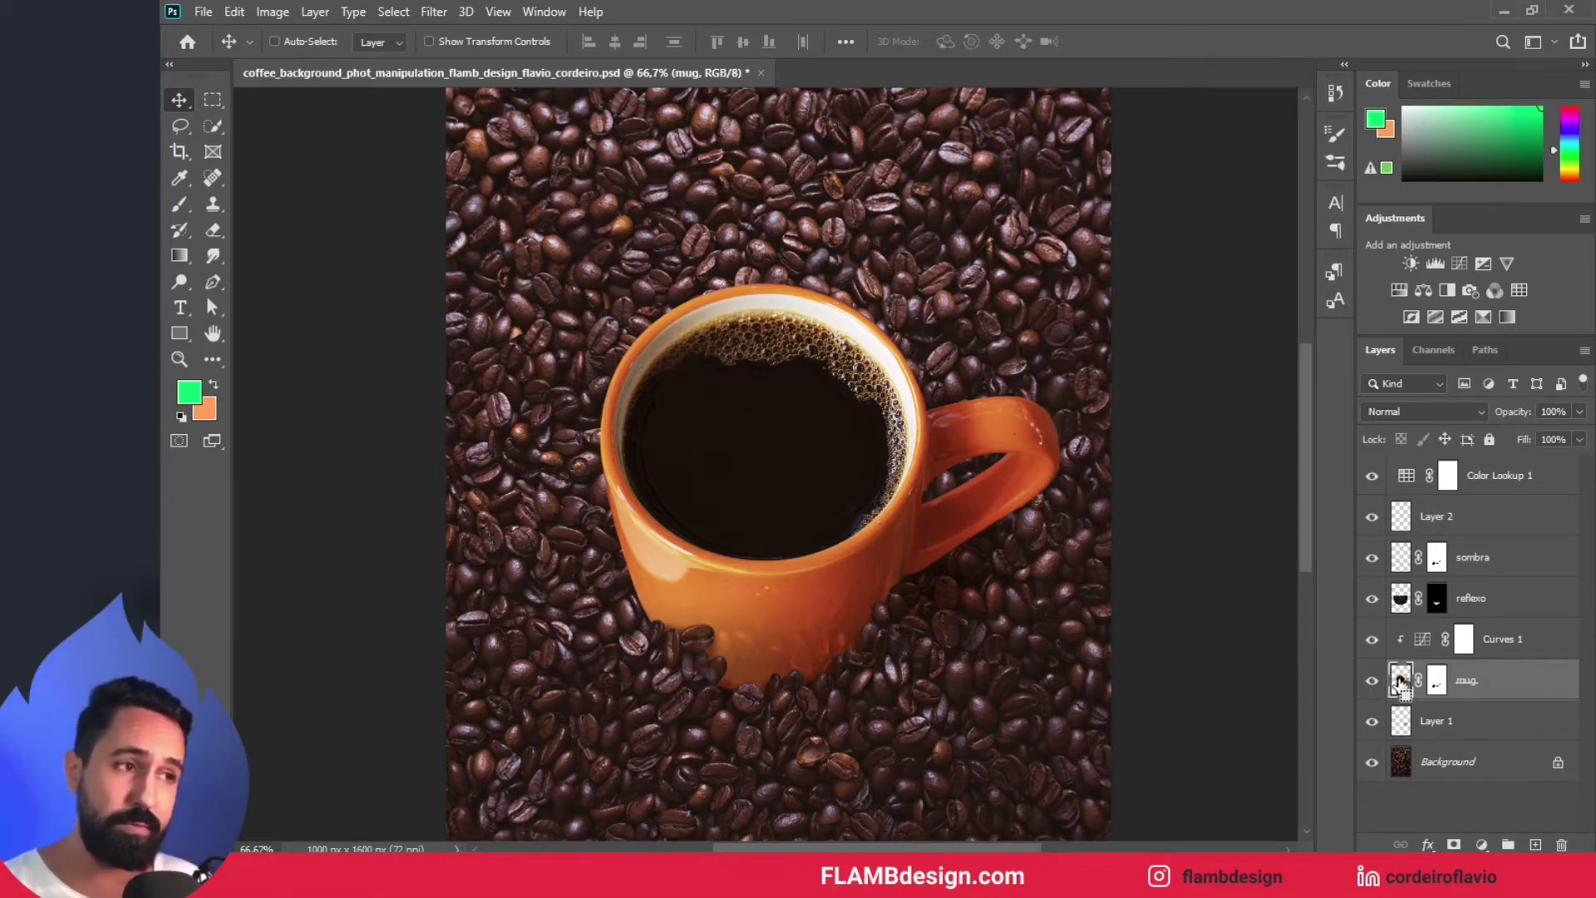
left_click(1401, 683, "ctrl")
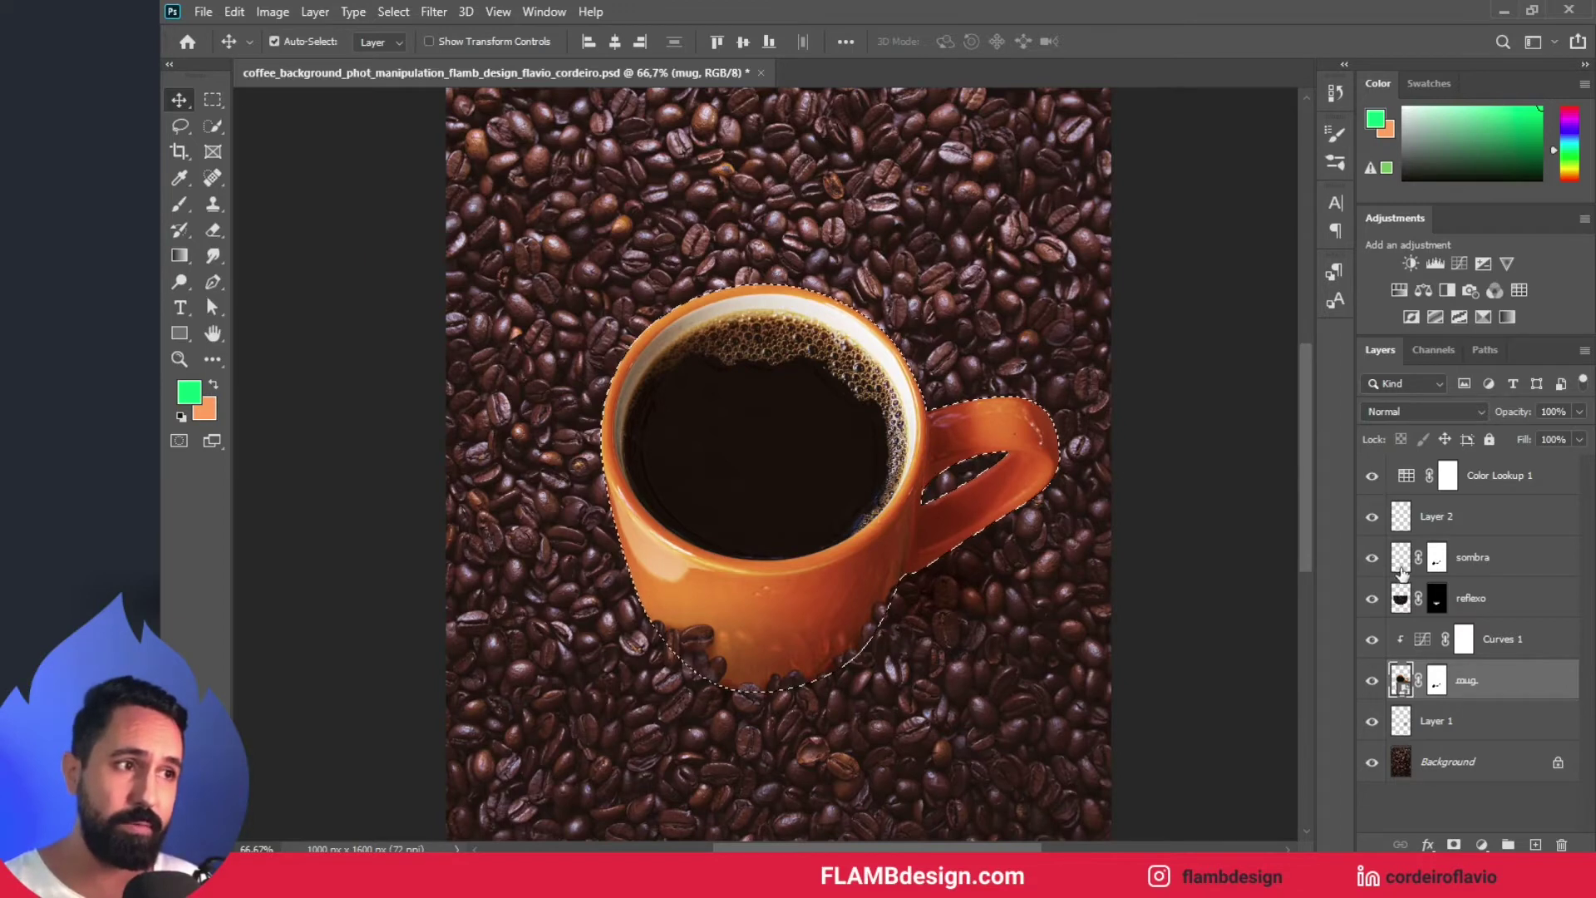
left_click(1418, 524)
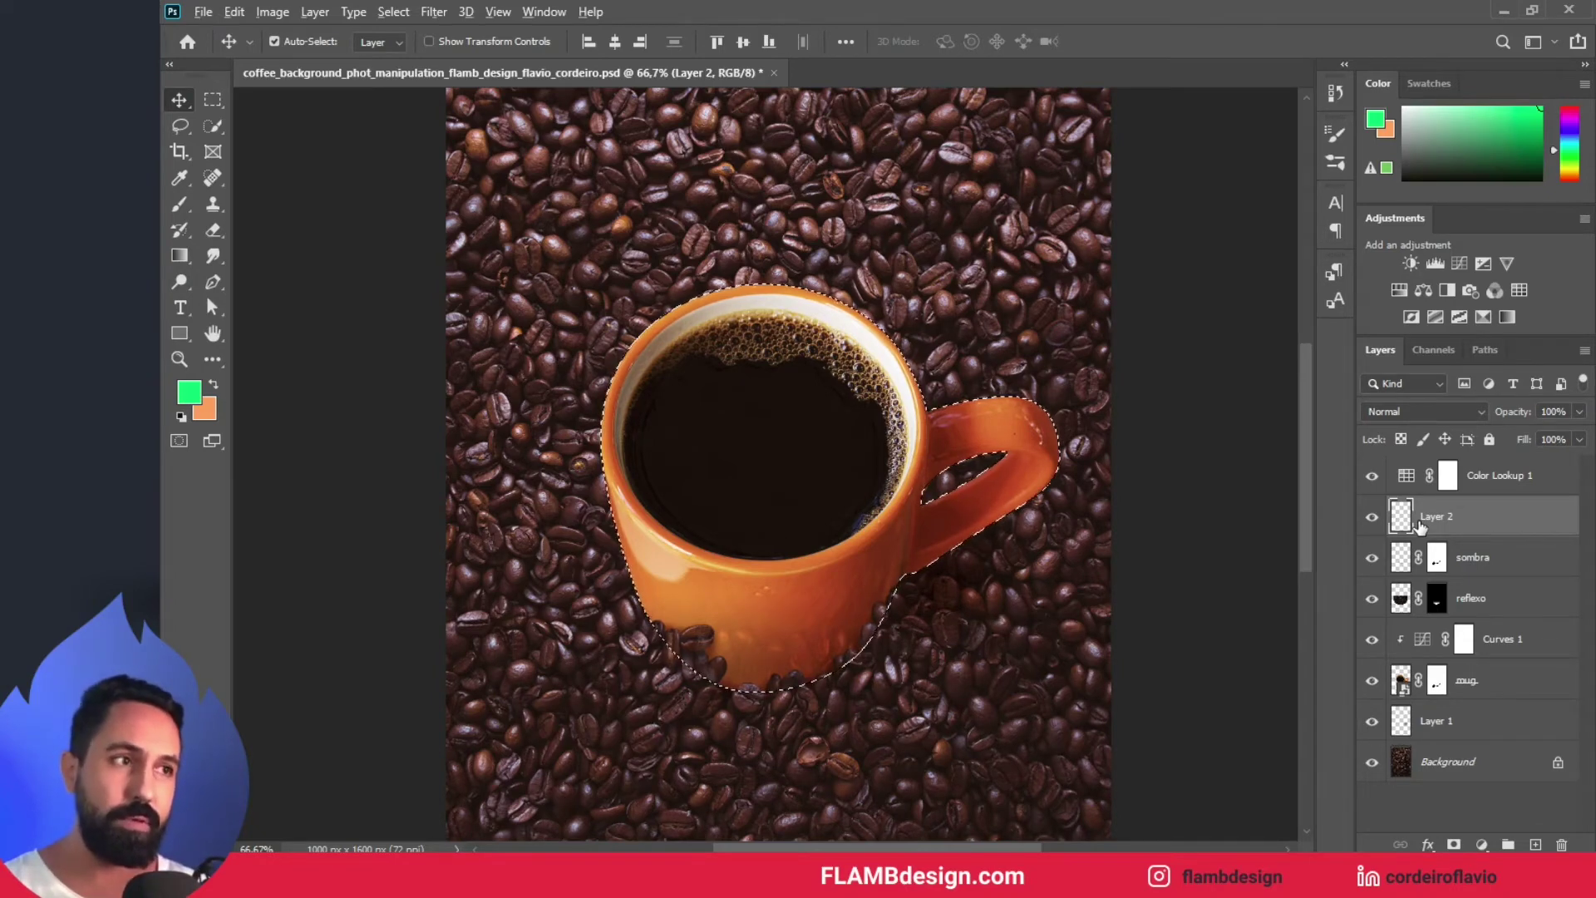
key("alt+BackSpace")
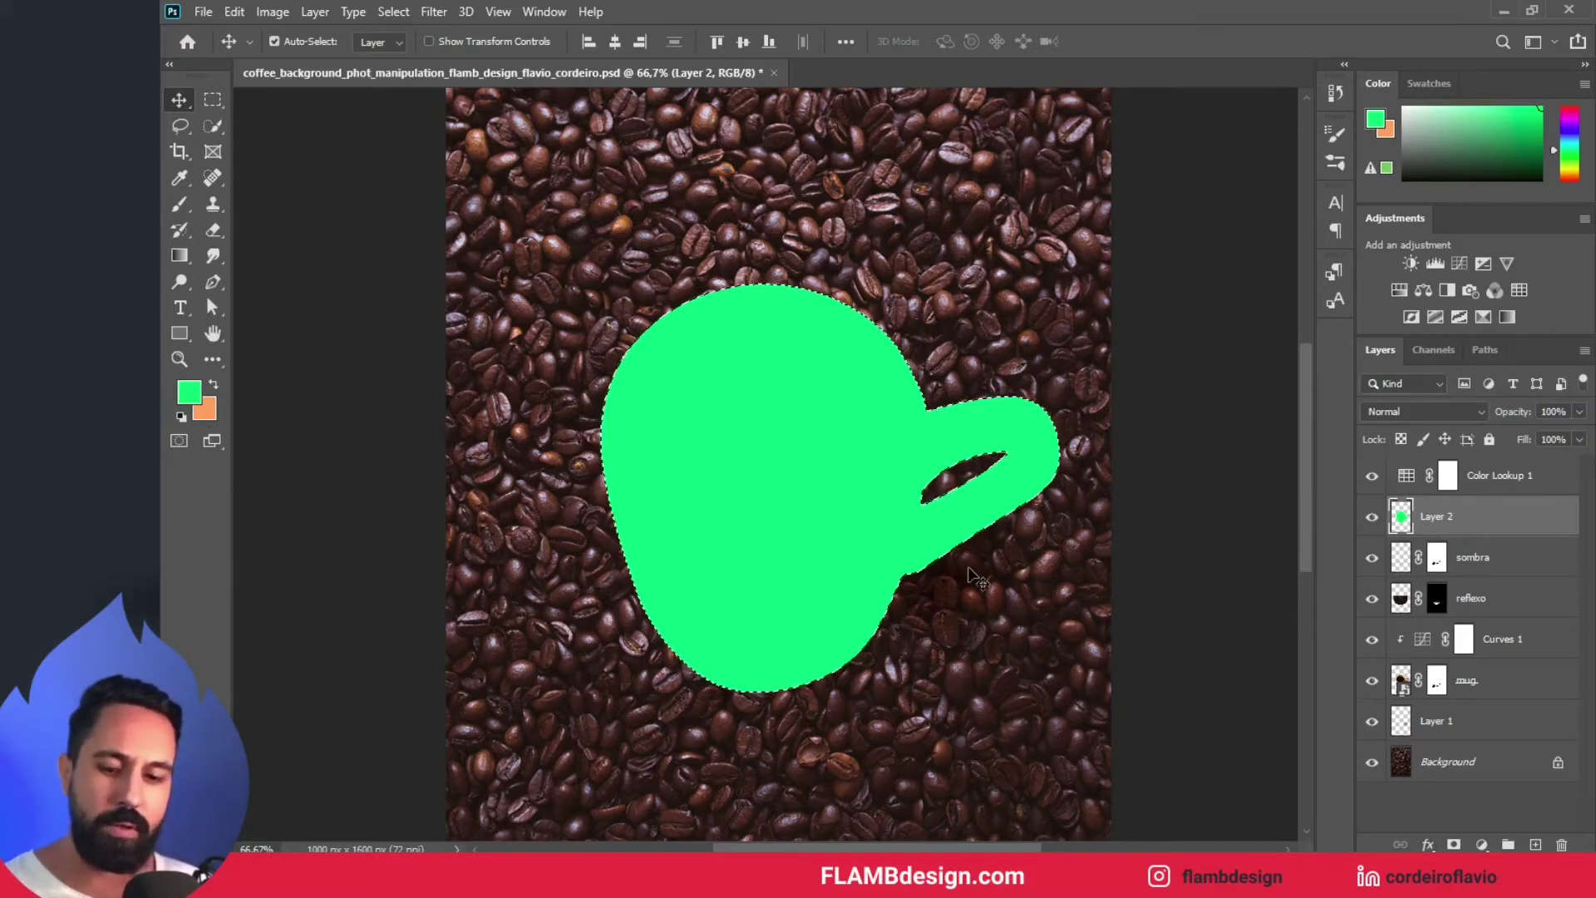
key("ctrl+d")
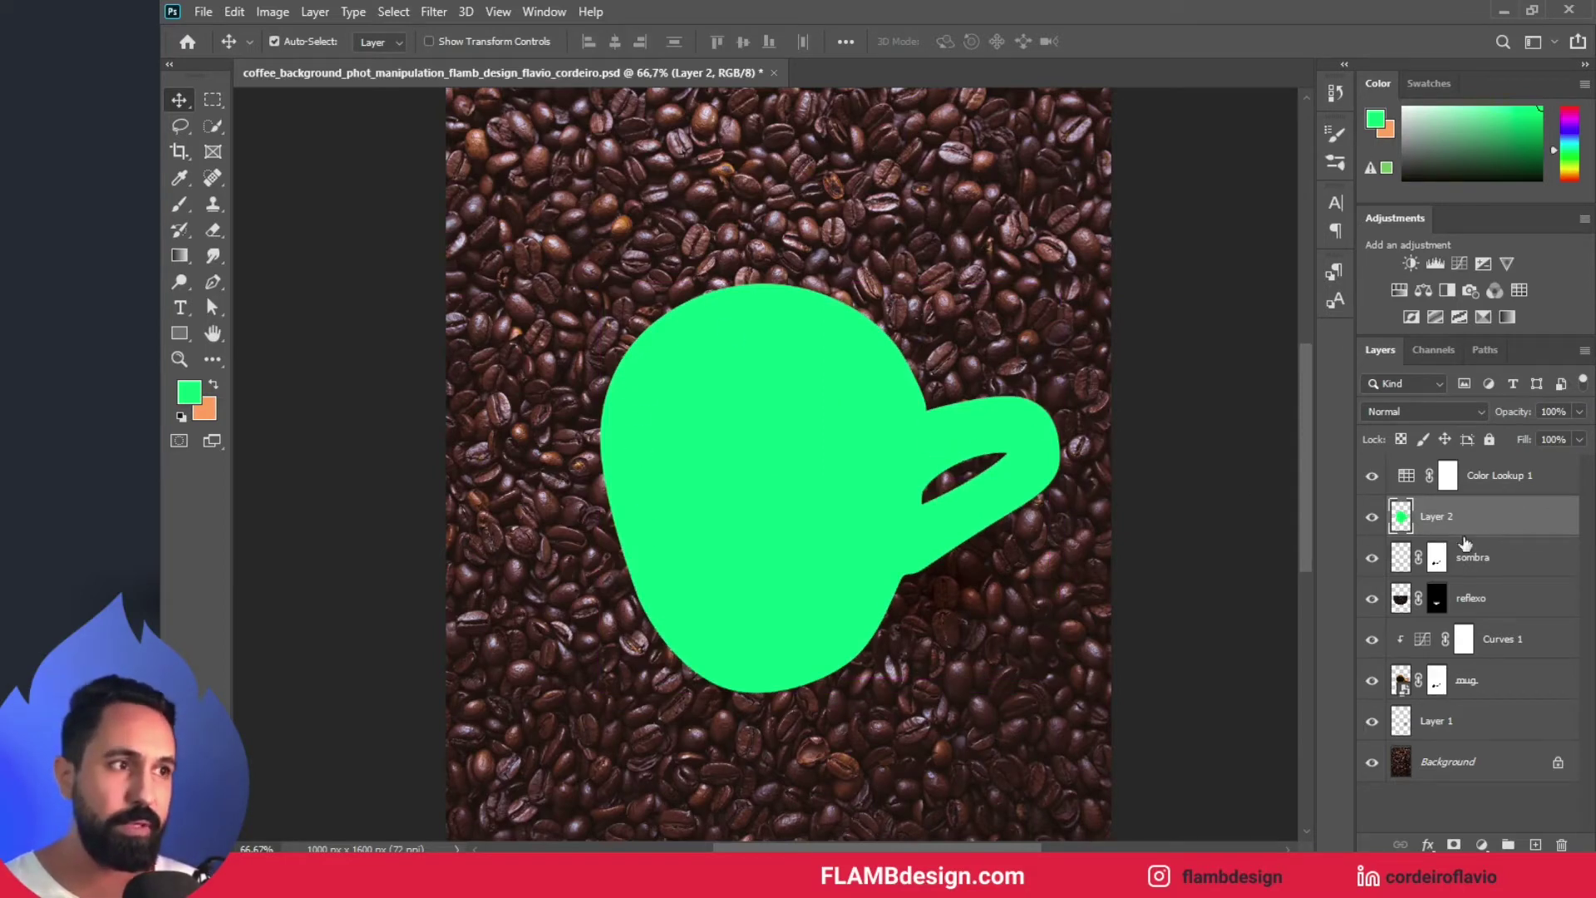
- Give the green mug-shaped layer a white Inner Glow from the edge in Normal mode at 100% opacity, size 27 px
double_click(1521, 527)
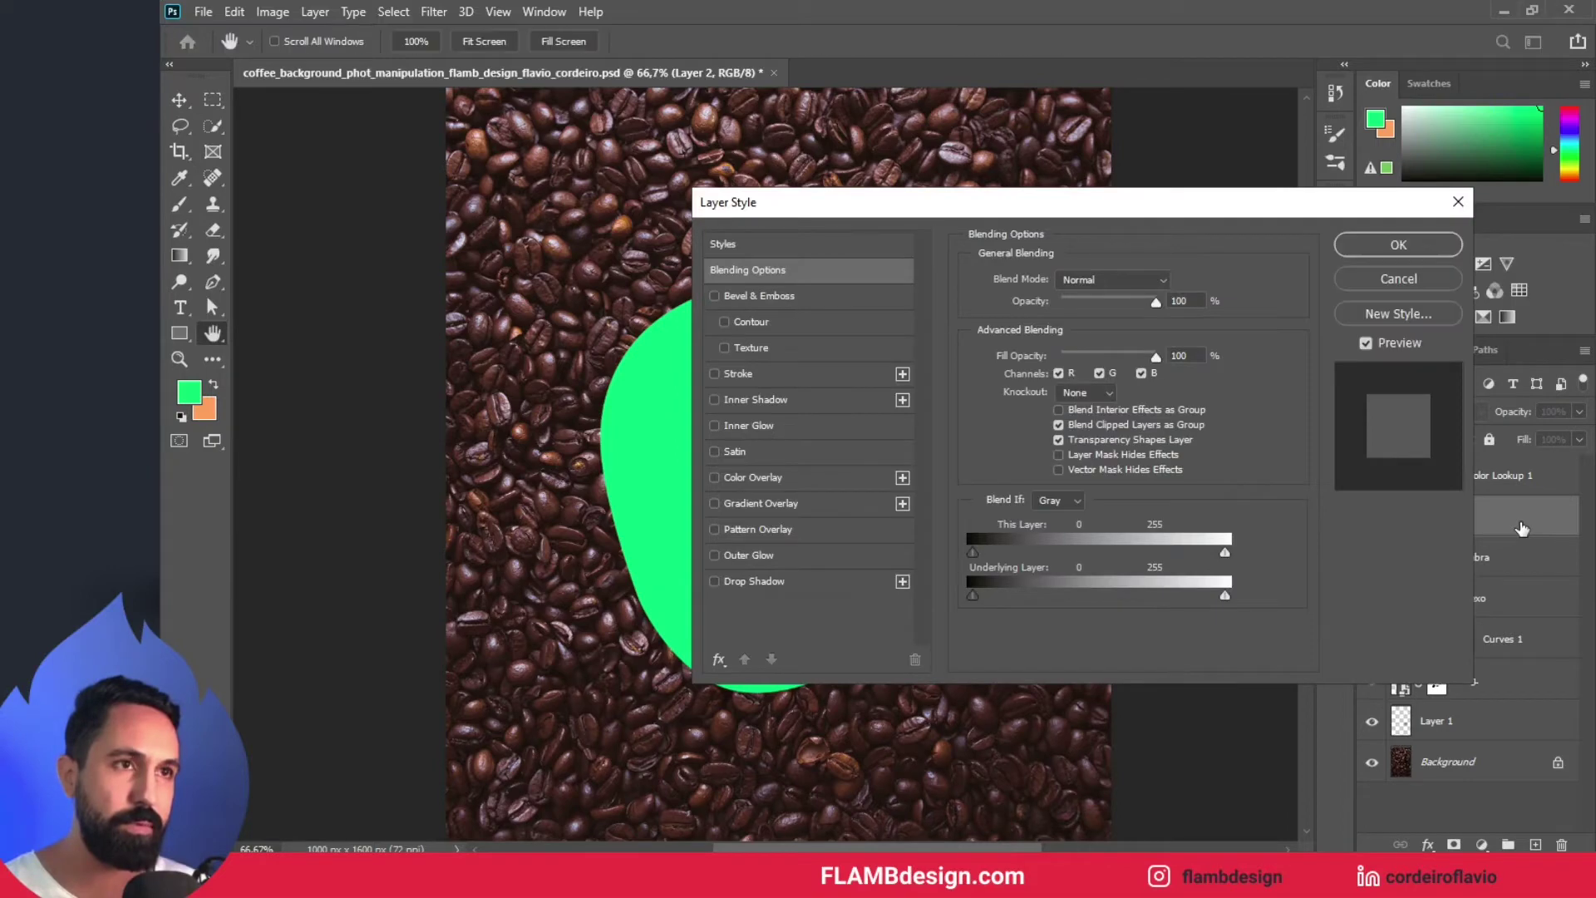
left_click_drag(980, 204, 1281, 175)
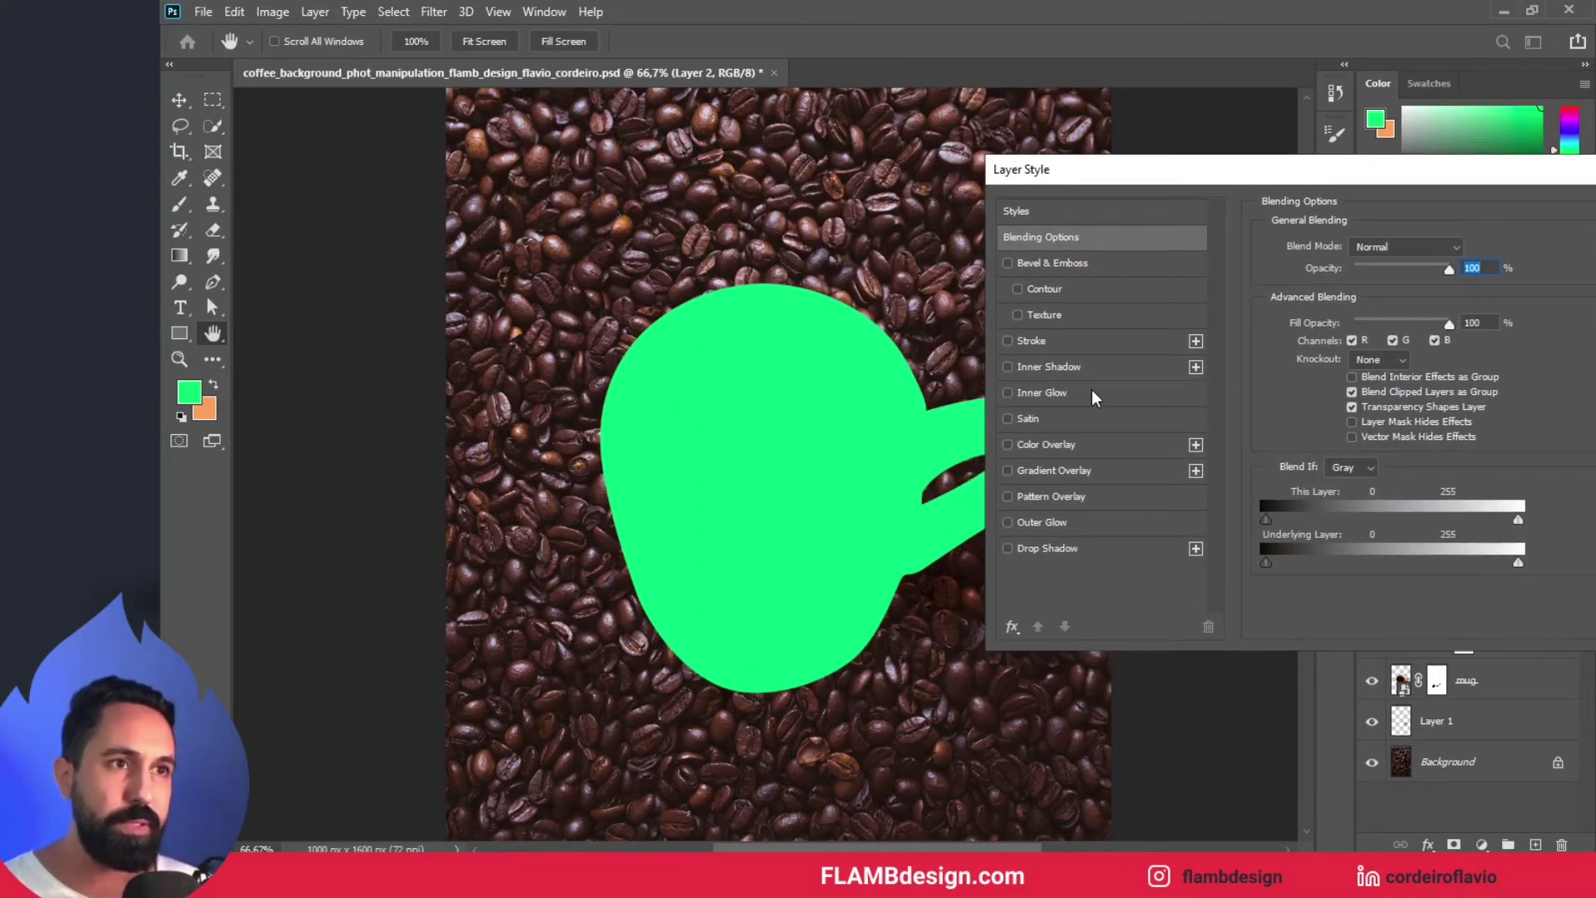
left_click(1079, 400)
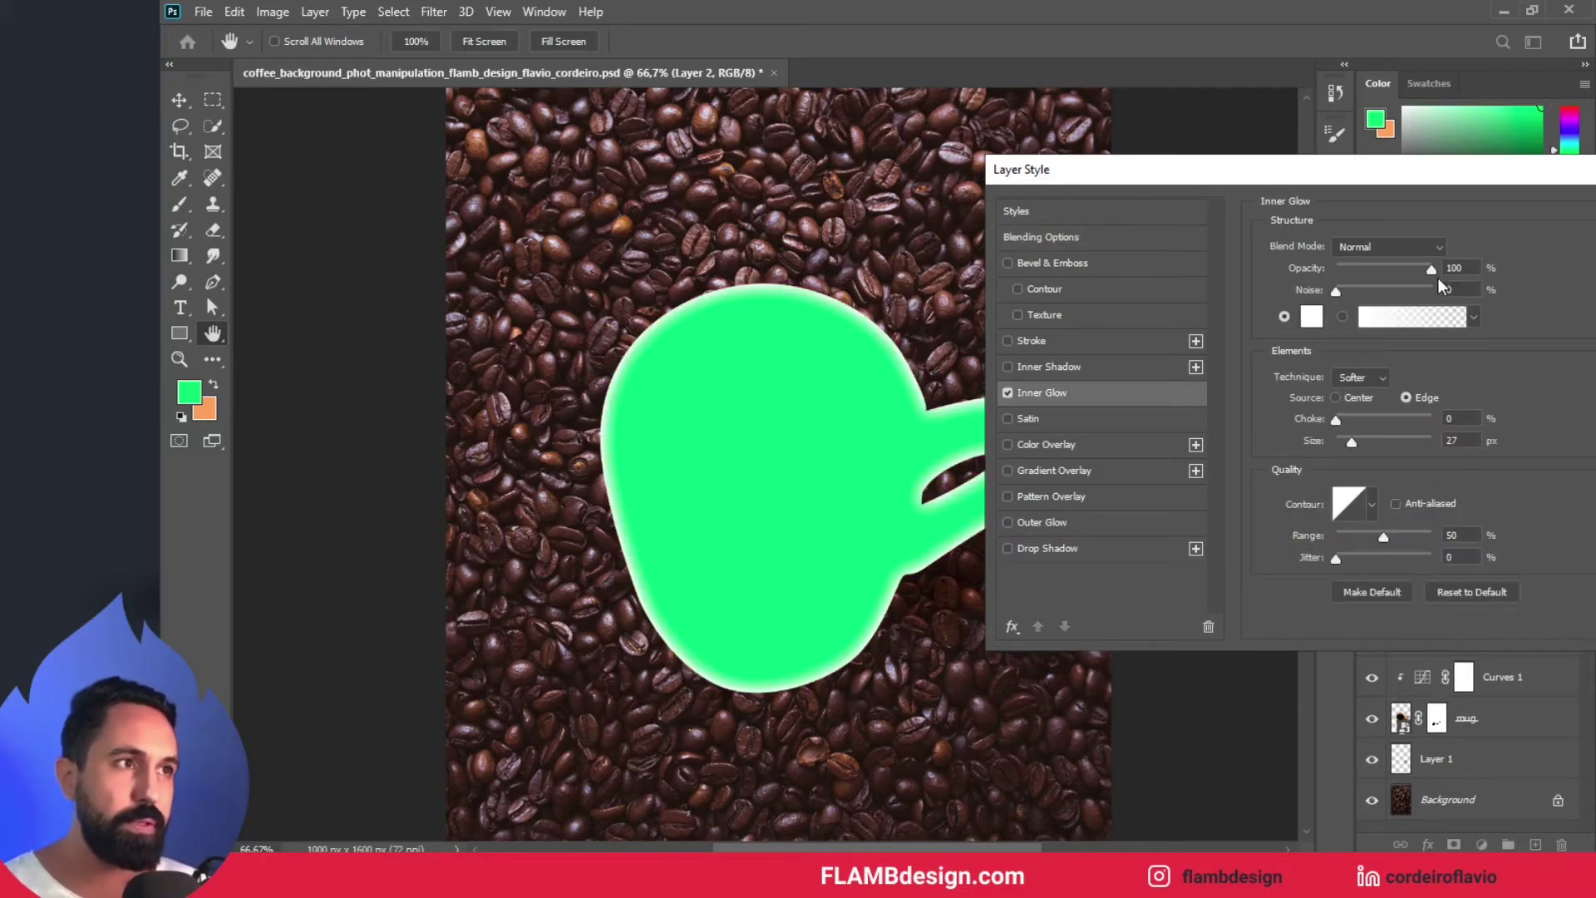
left_click_drag(1348, 441, 1352, 446)
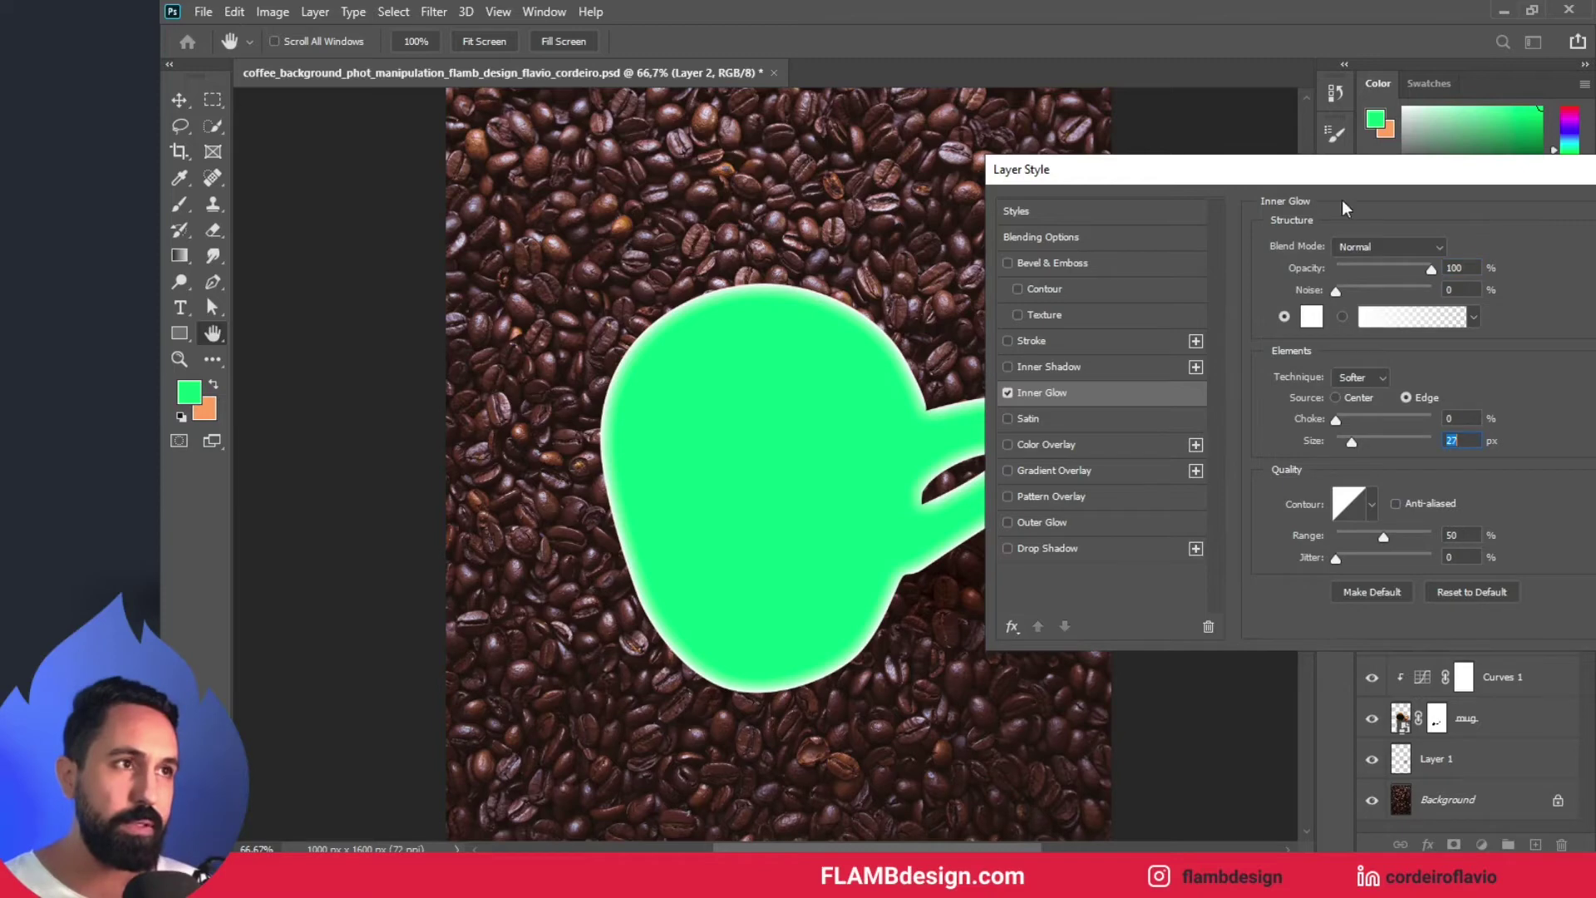
left_click_drag(1269, 185, 1358, 194)
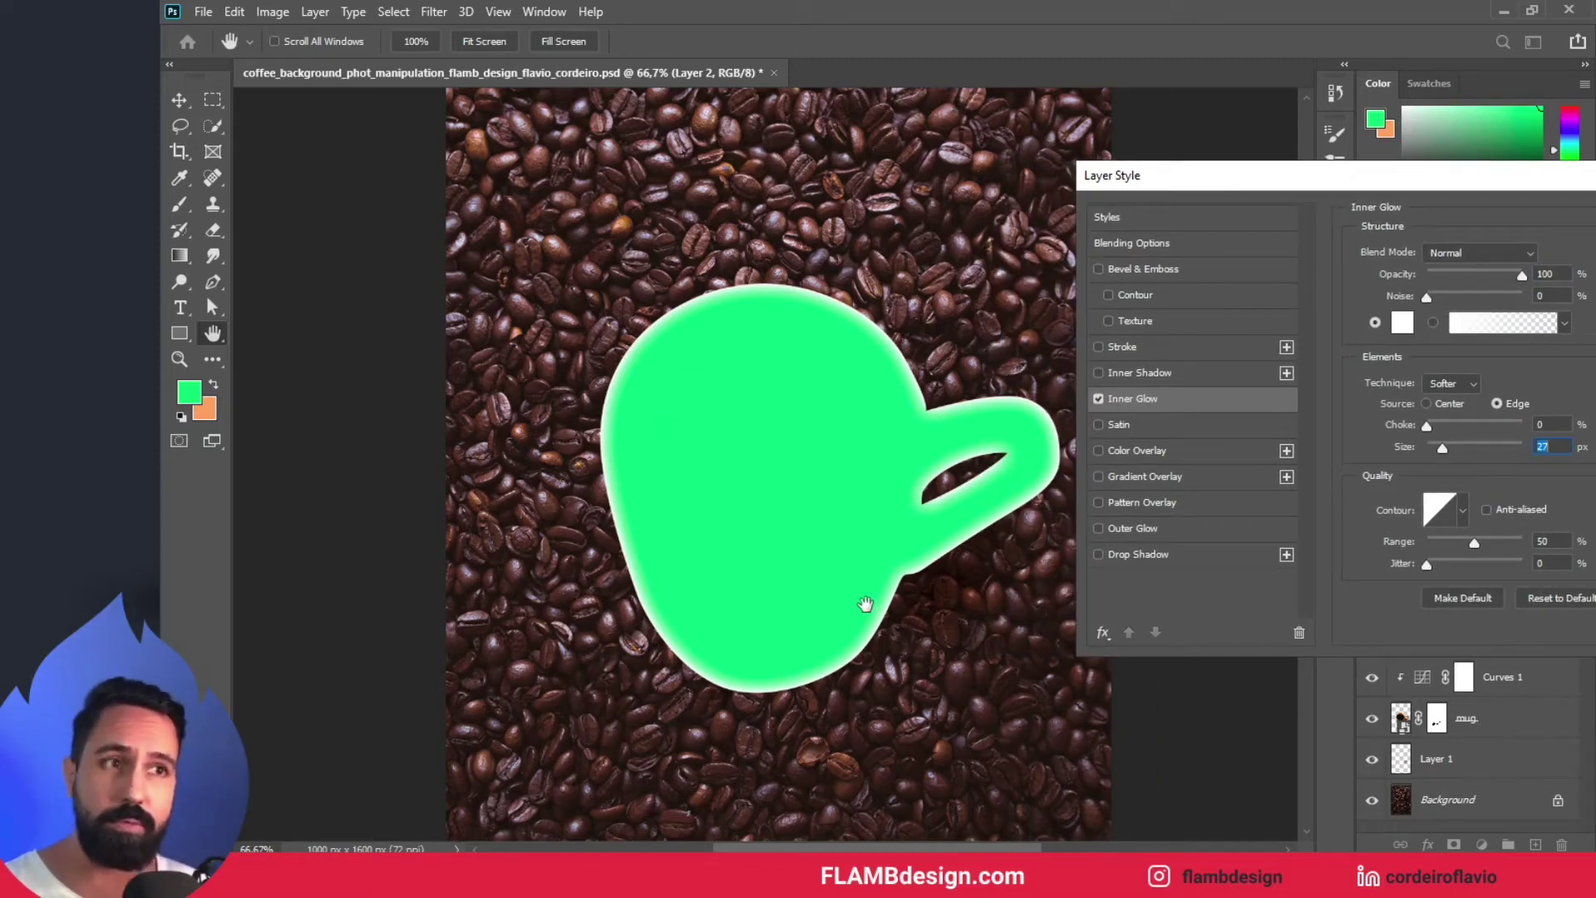
left_click_drag(1251, 176, 1088, 198)
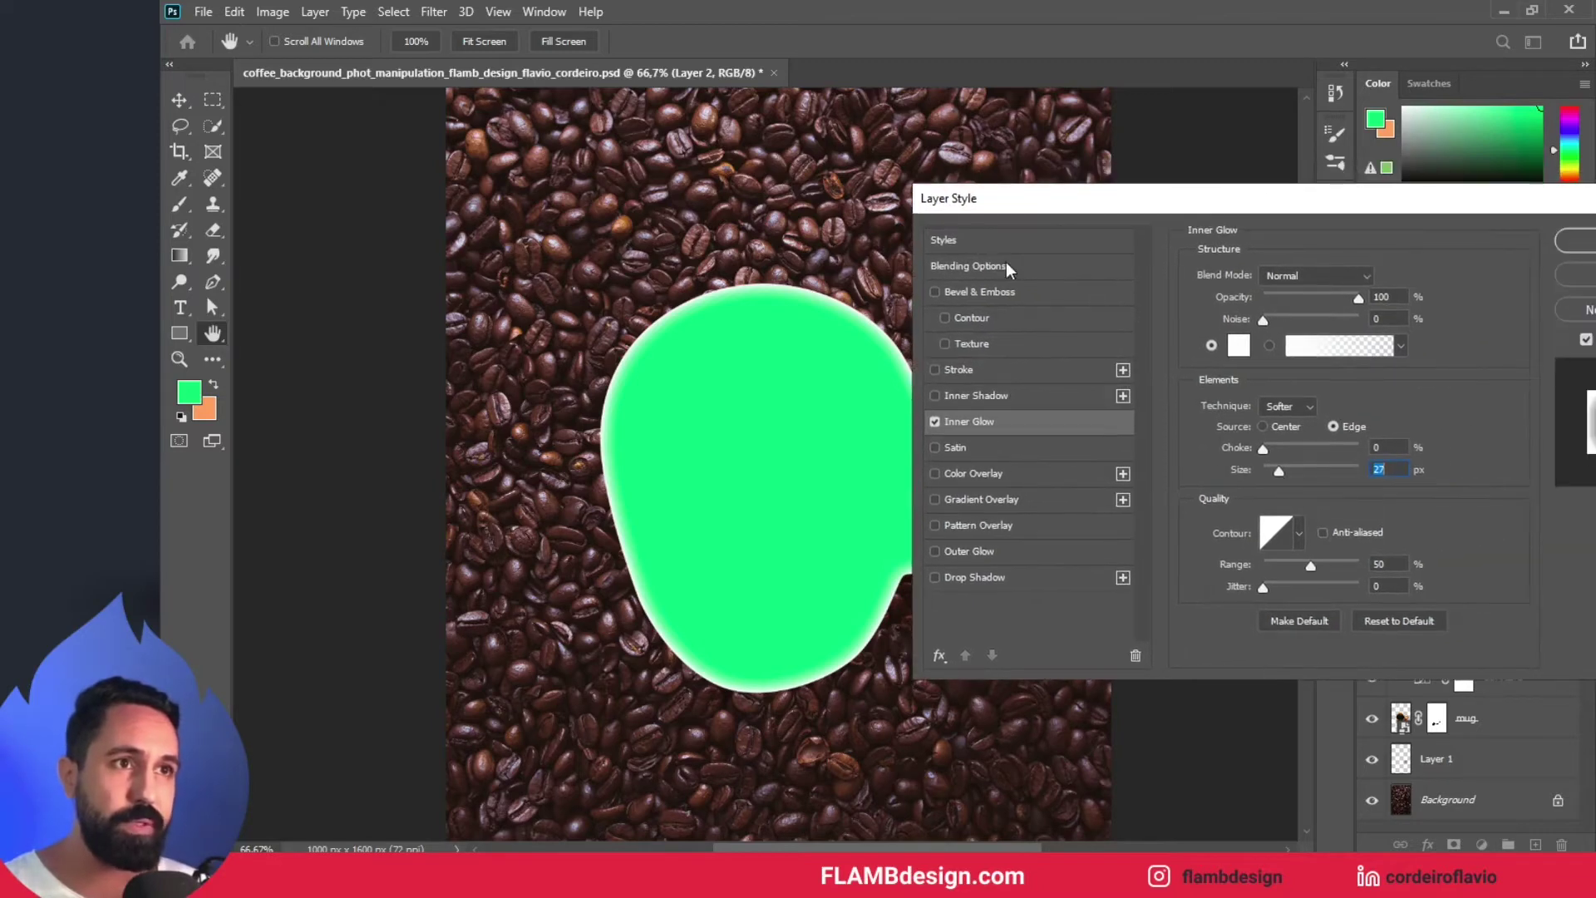
- Set the layer's Fill Opacity to 0% in its blending options, keep its overall opacity at 100%, and apply the layer style
left_click(1002, 274)
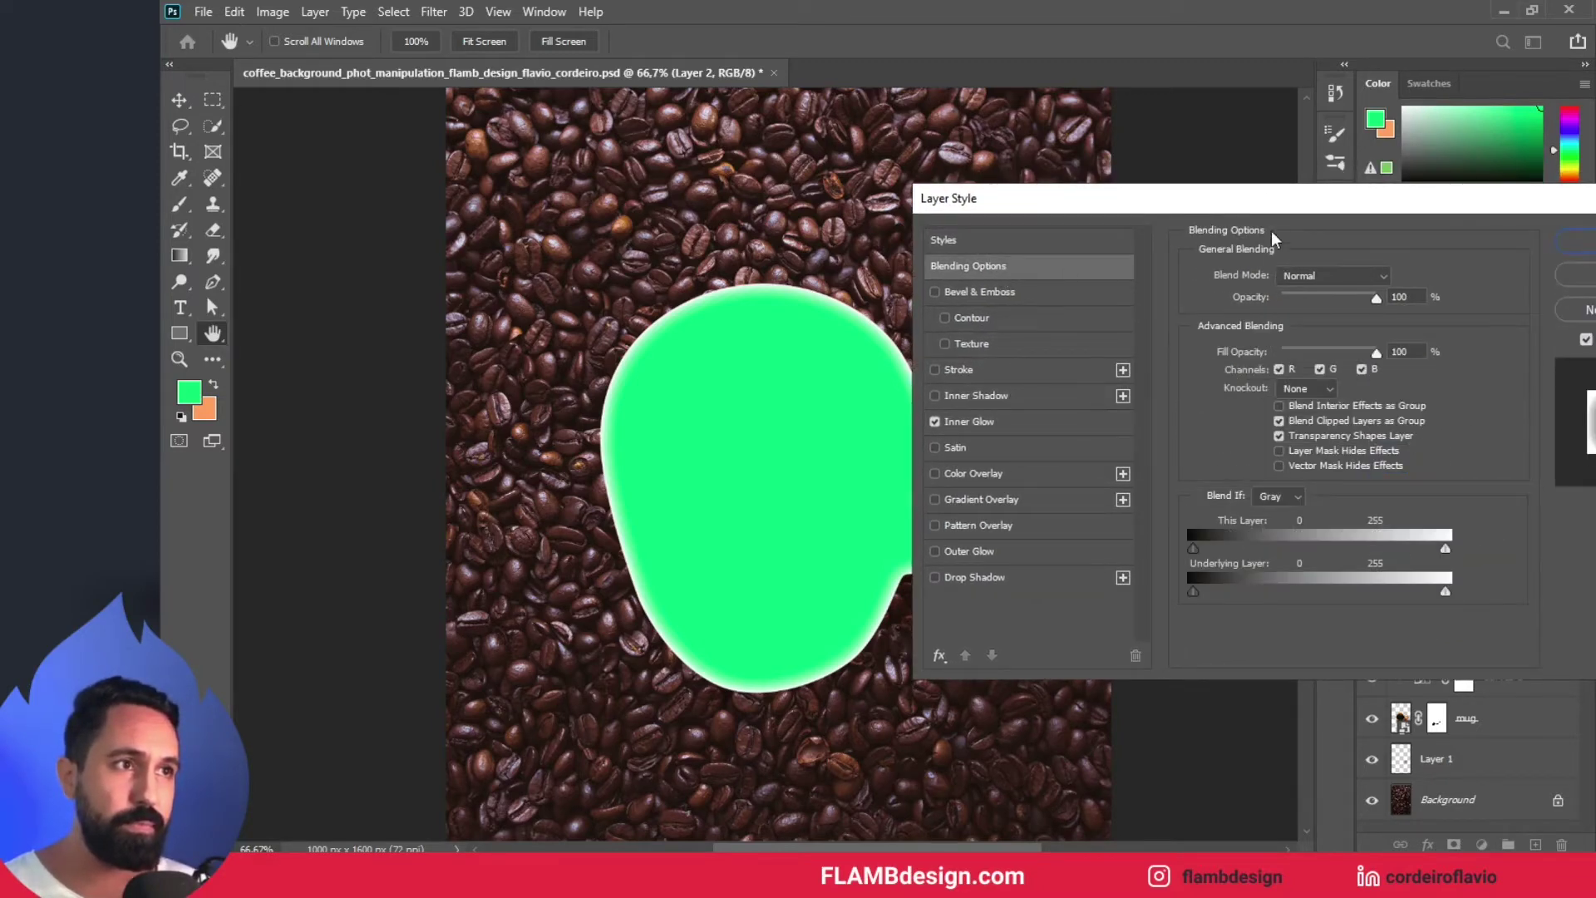
left_click_drag(1249, 201, 1113, 210)
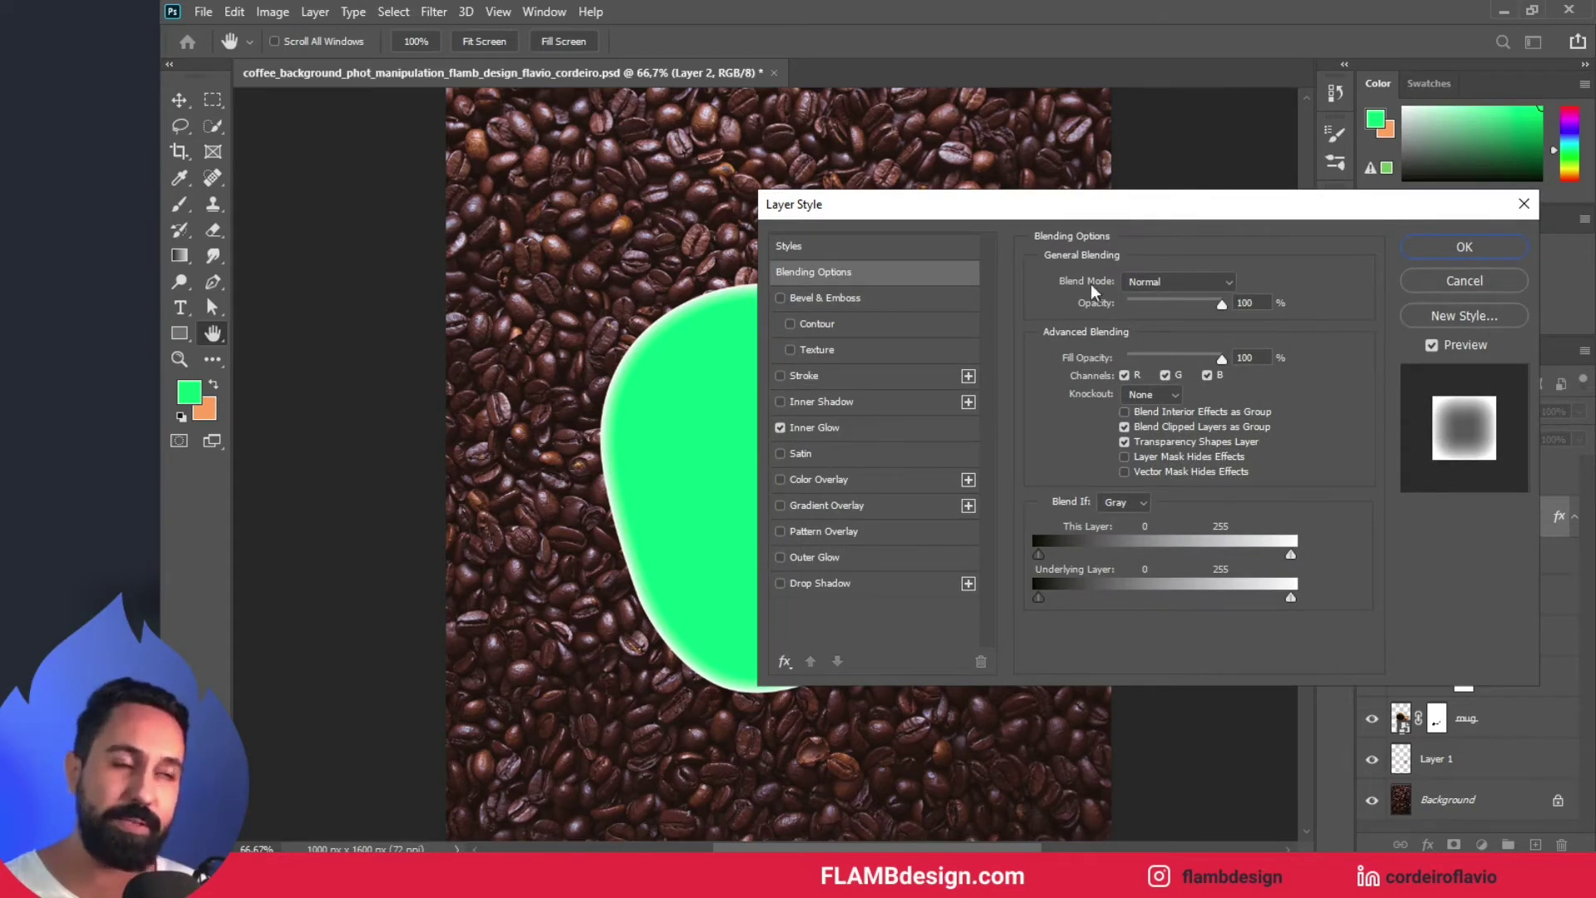
left_click_drag(1117, 213, 873, 226)
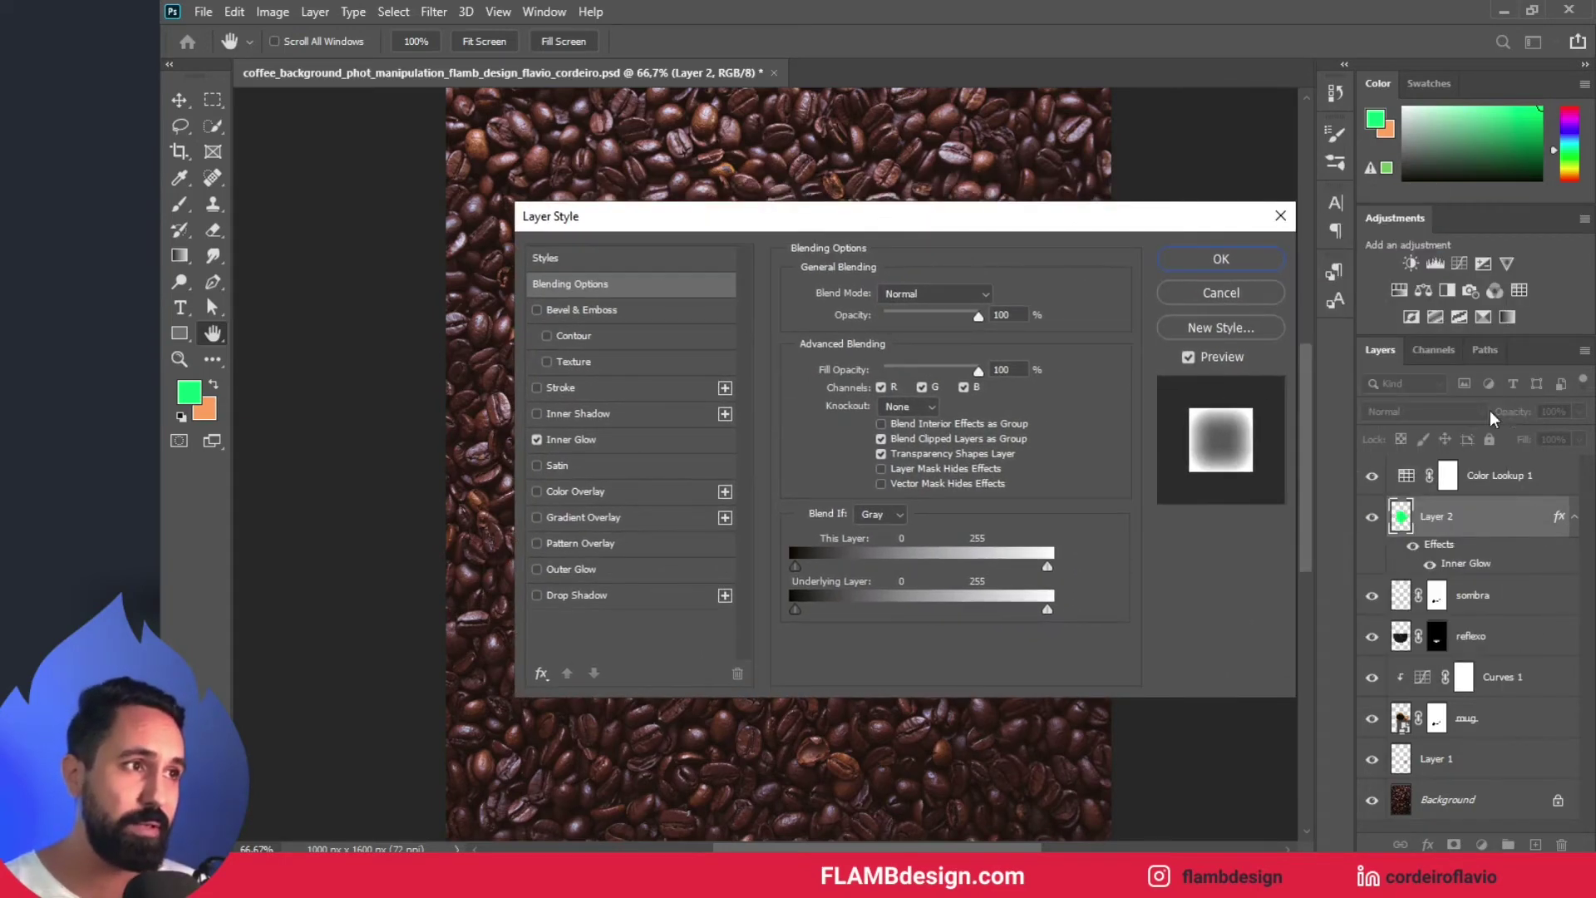
left_click_drag(1044, 218, 1463, 209)
left_click_drag(1265, 214, 1336, 202)
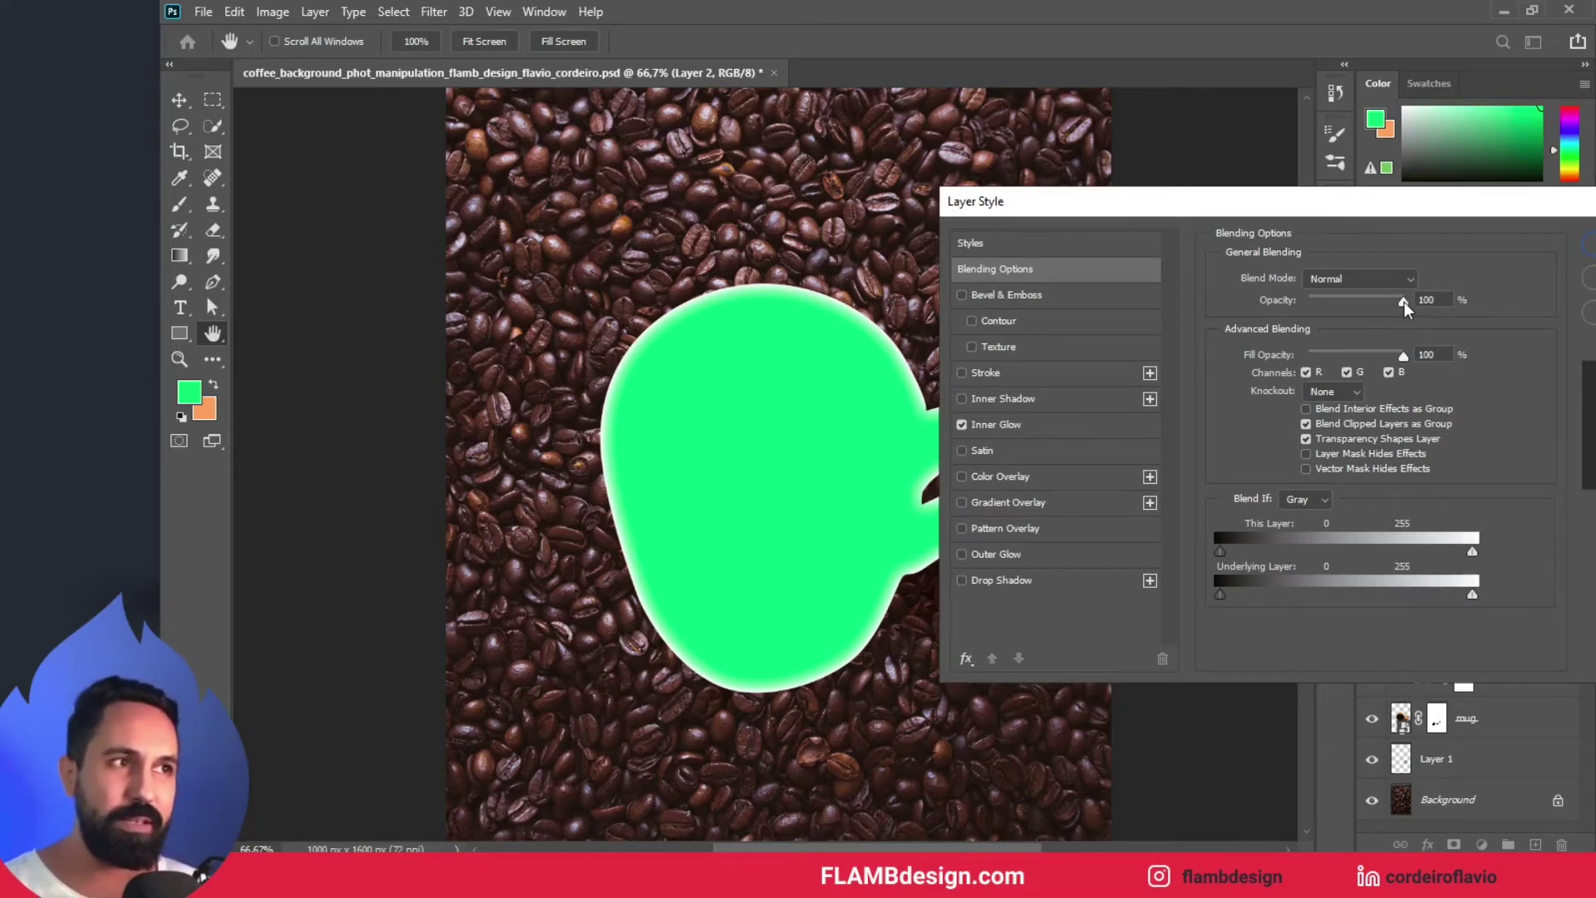
left_click_drag(1355, 299, 1315, 300)
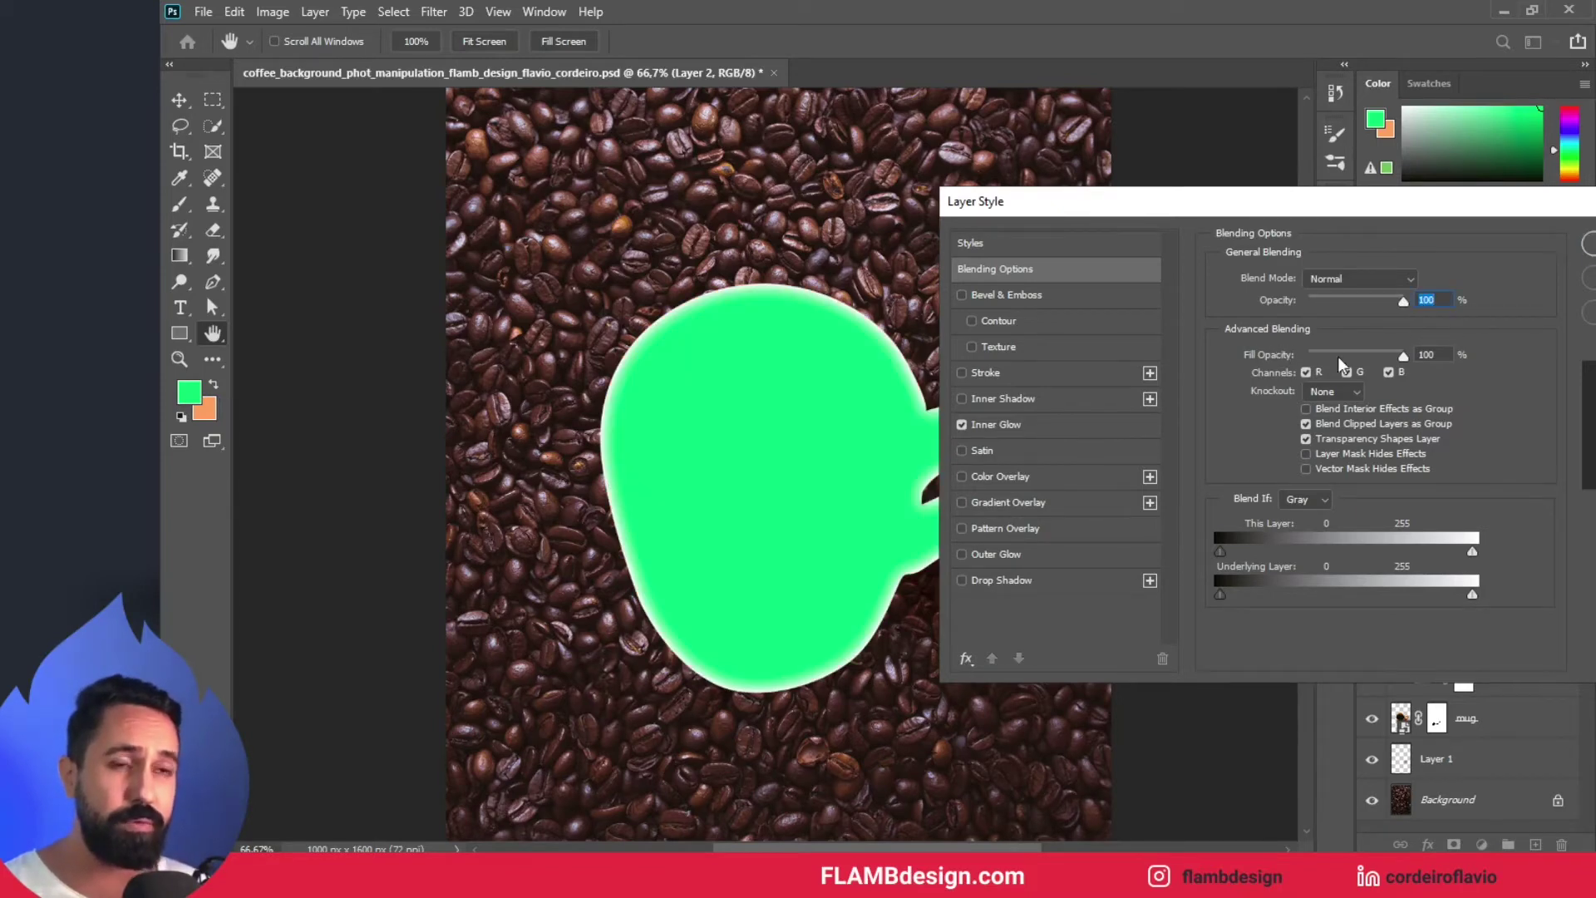
left_click(1403, 357)
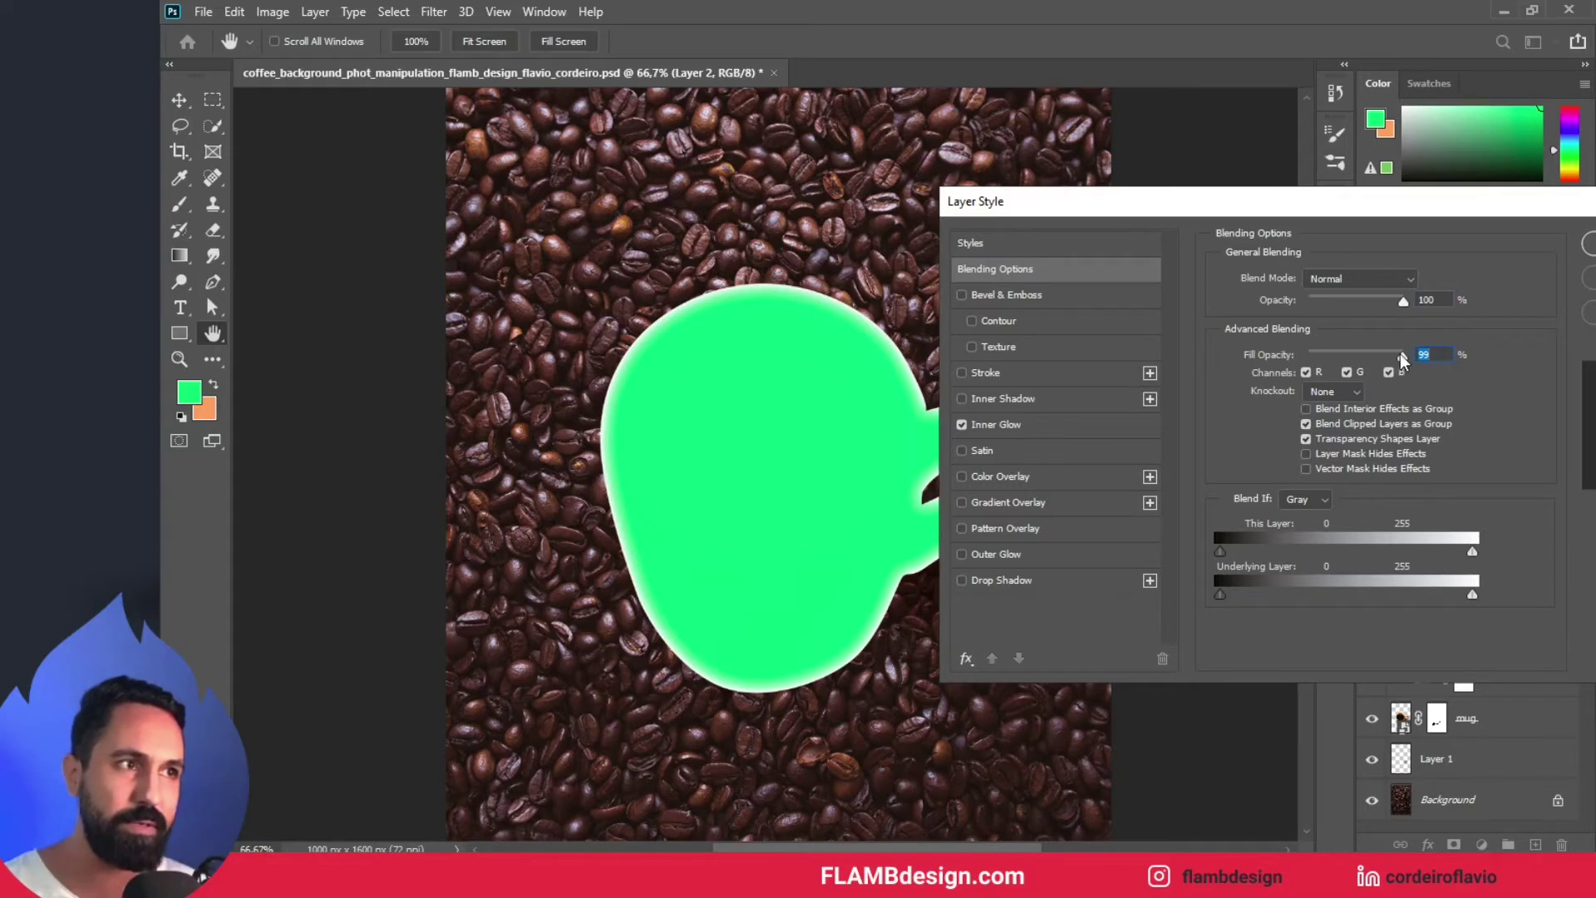
left_click_drag(1362, 364, 1302, 362)
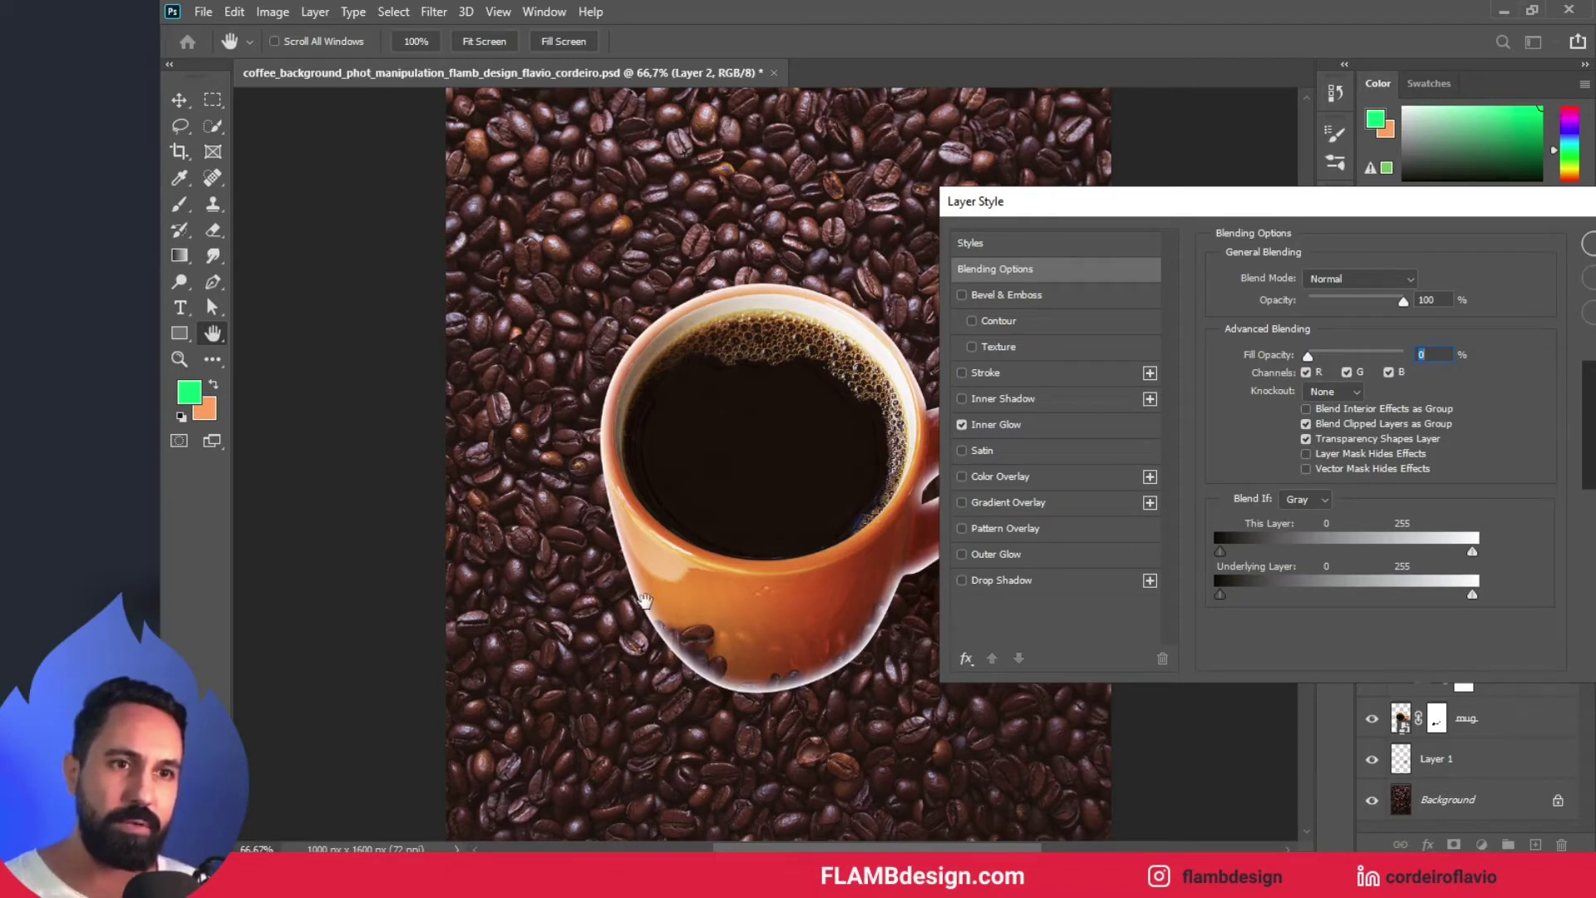
left_click_drag(1311, 357, 1343, 356)
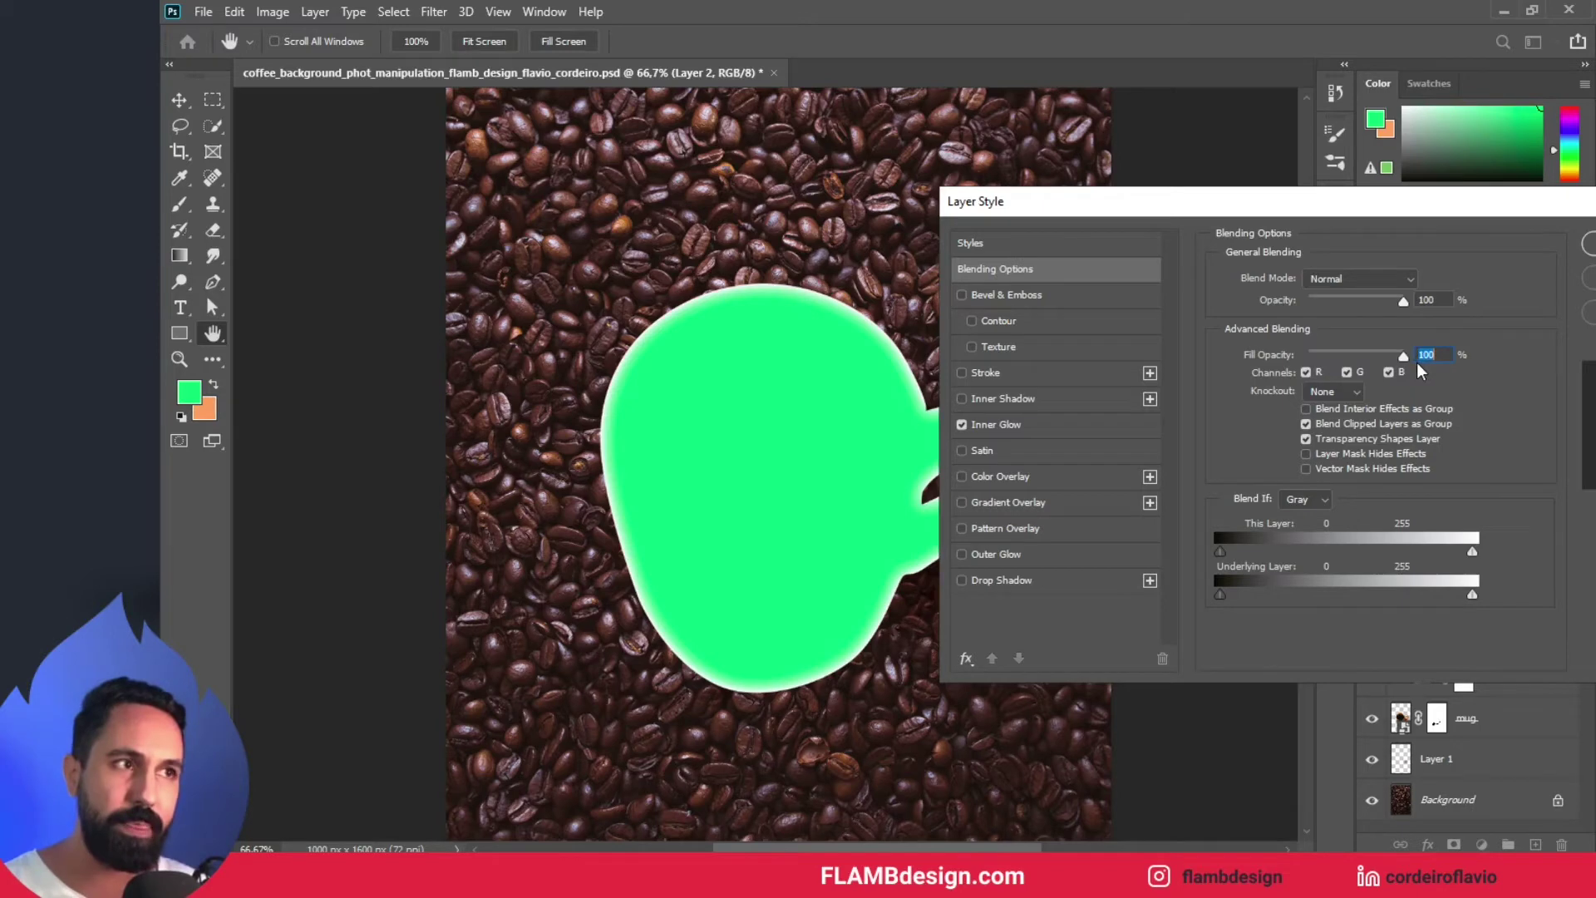
type("0")
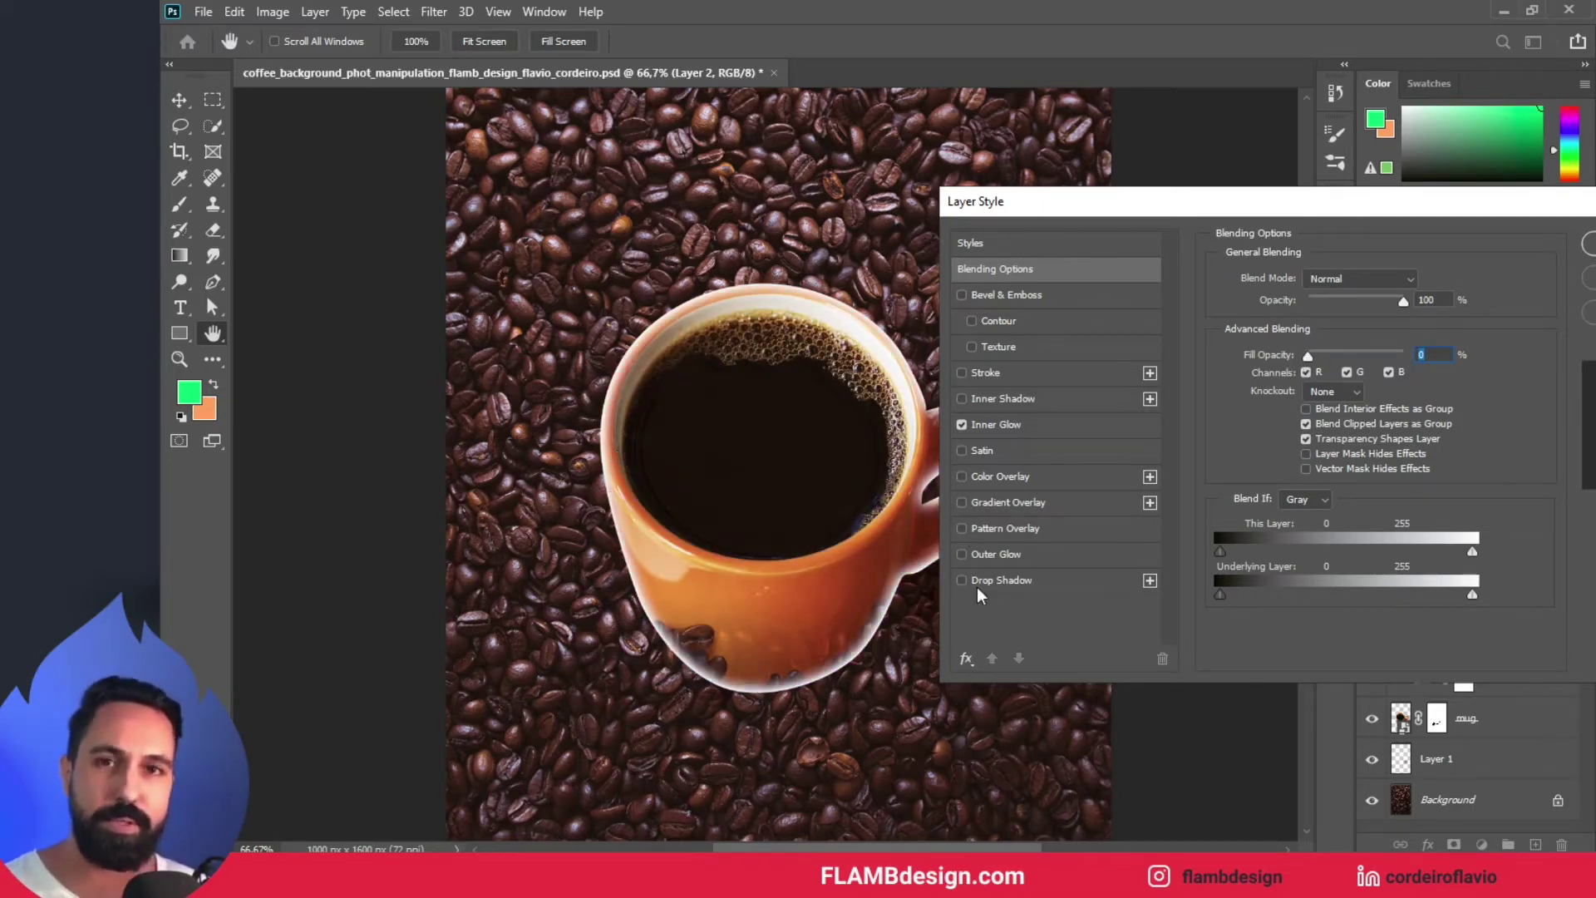
left_click_drag(1247, 212, 907, 214)
left_click(1285, 250)
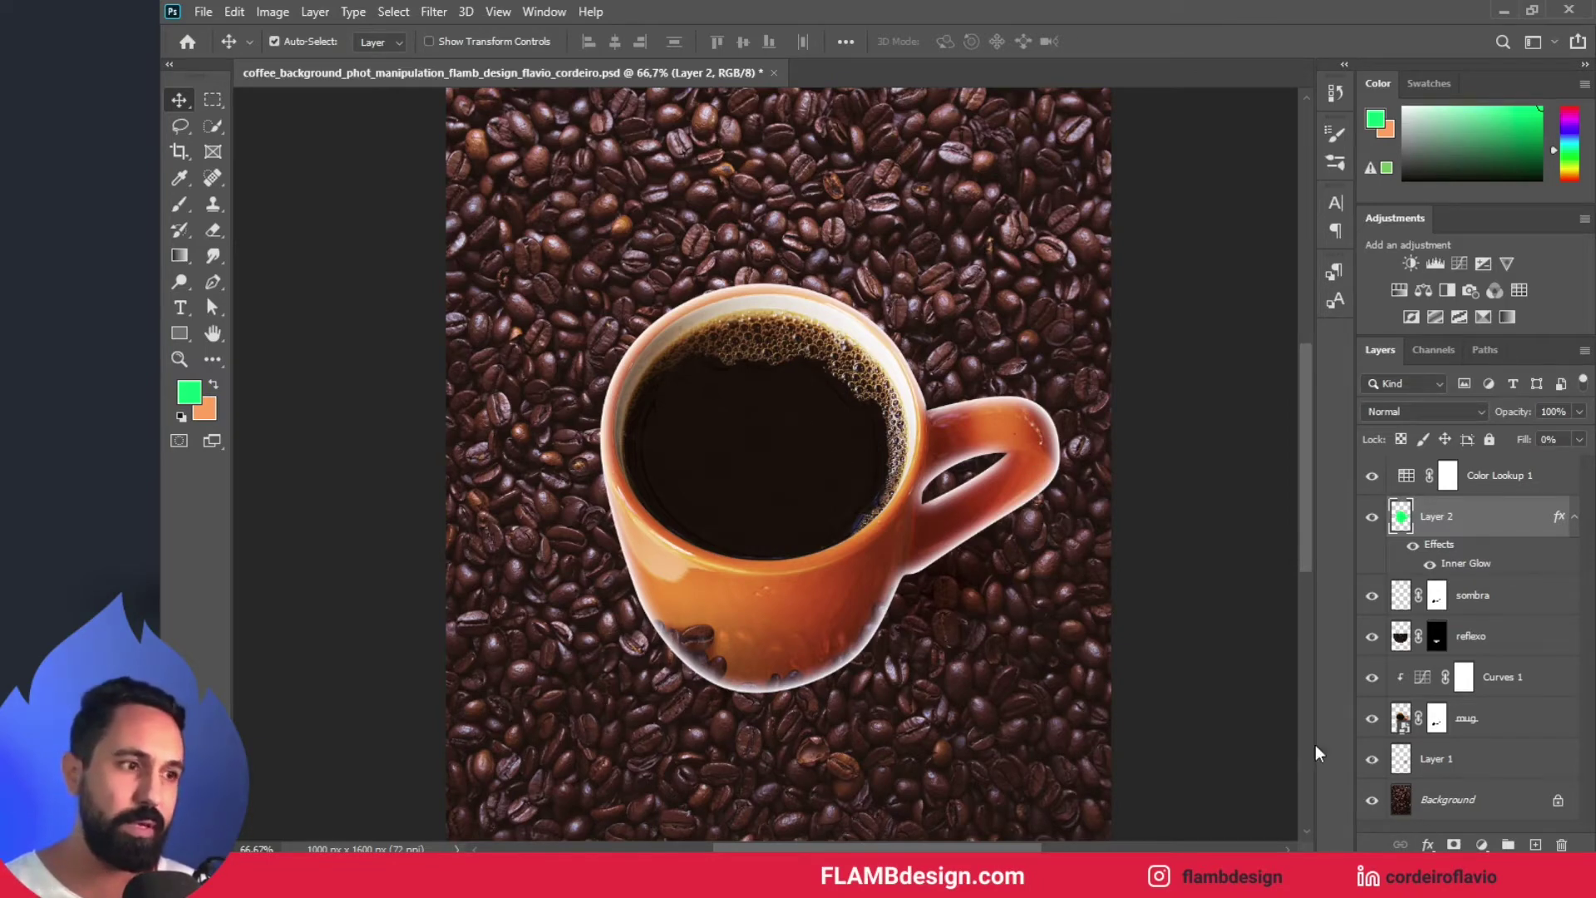
- Add a layer mask to the inner glow layer and reset the colors to default black and white
left_click(1453, 844)
key("d")
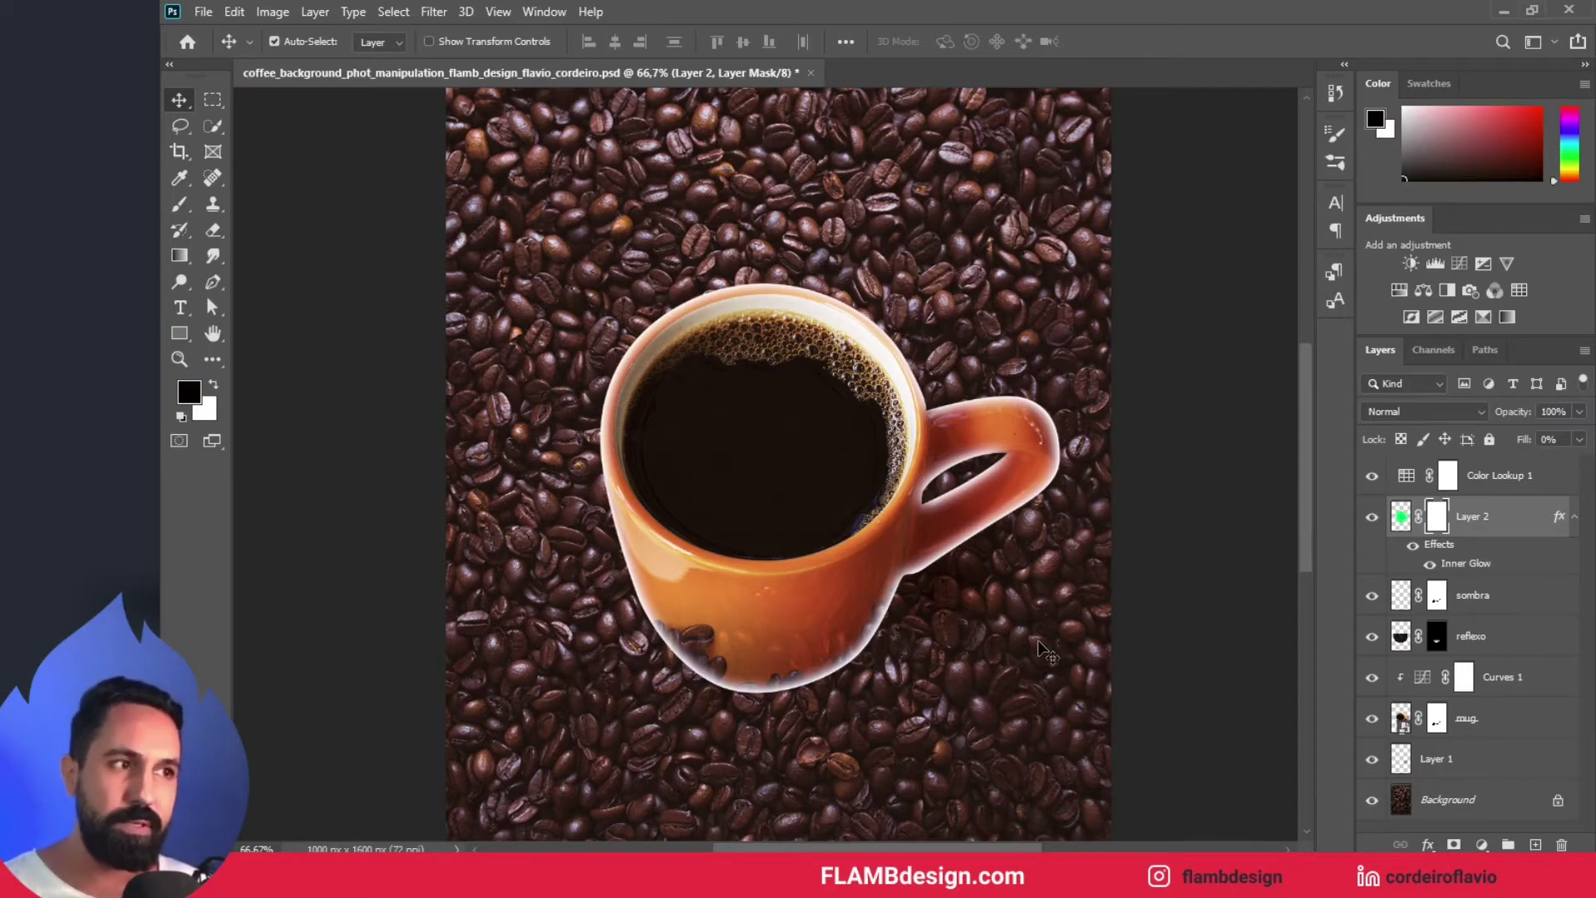
scroll(1046, 650, "down", 1)
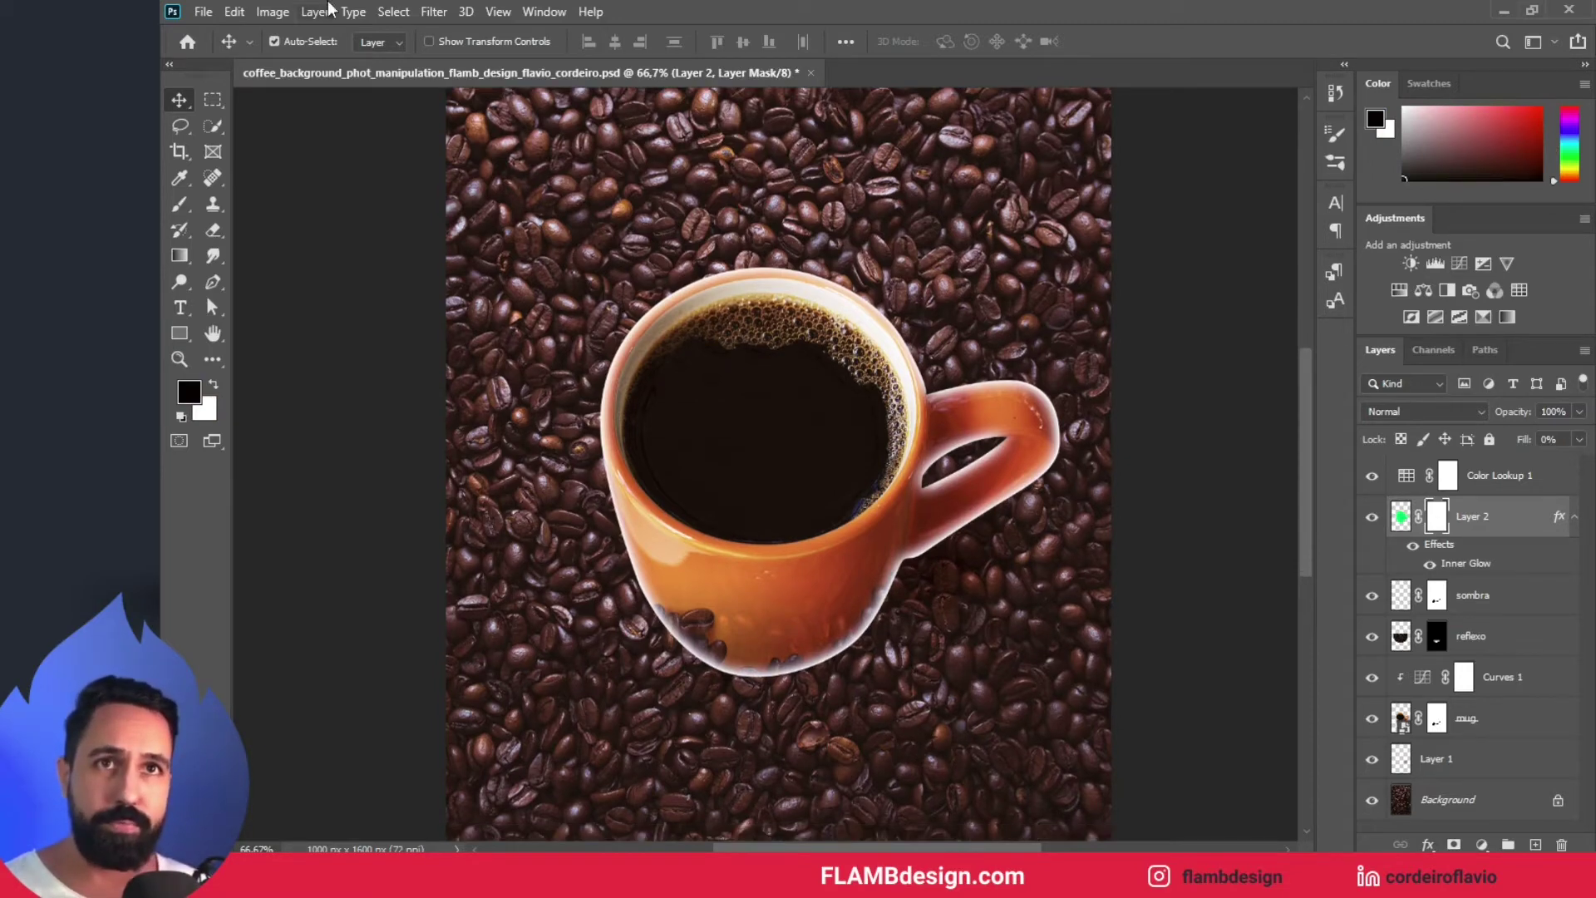
- Try masking the glow on the mug's lower right edge with a black brush at 100% hardness and 175 px
key("b")
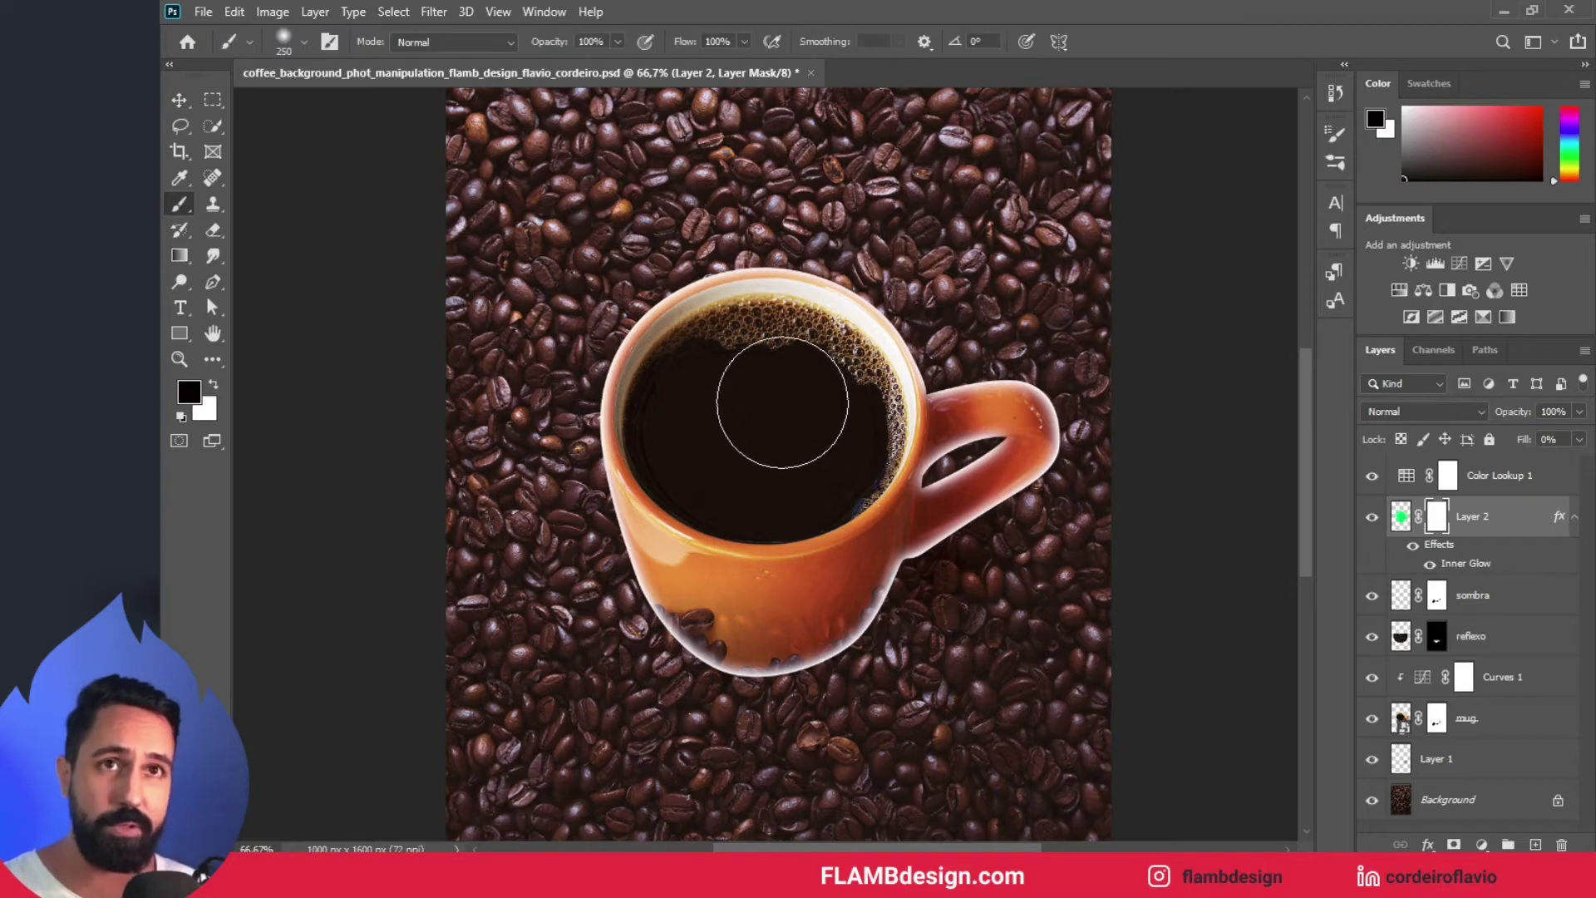
left_click(305, 43)
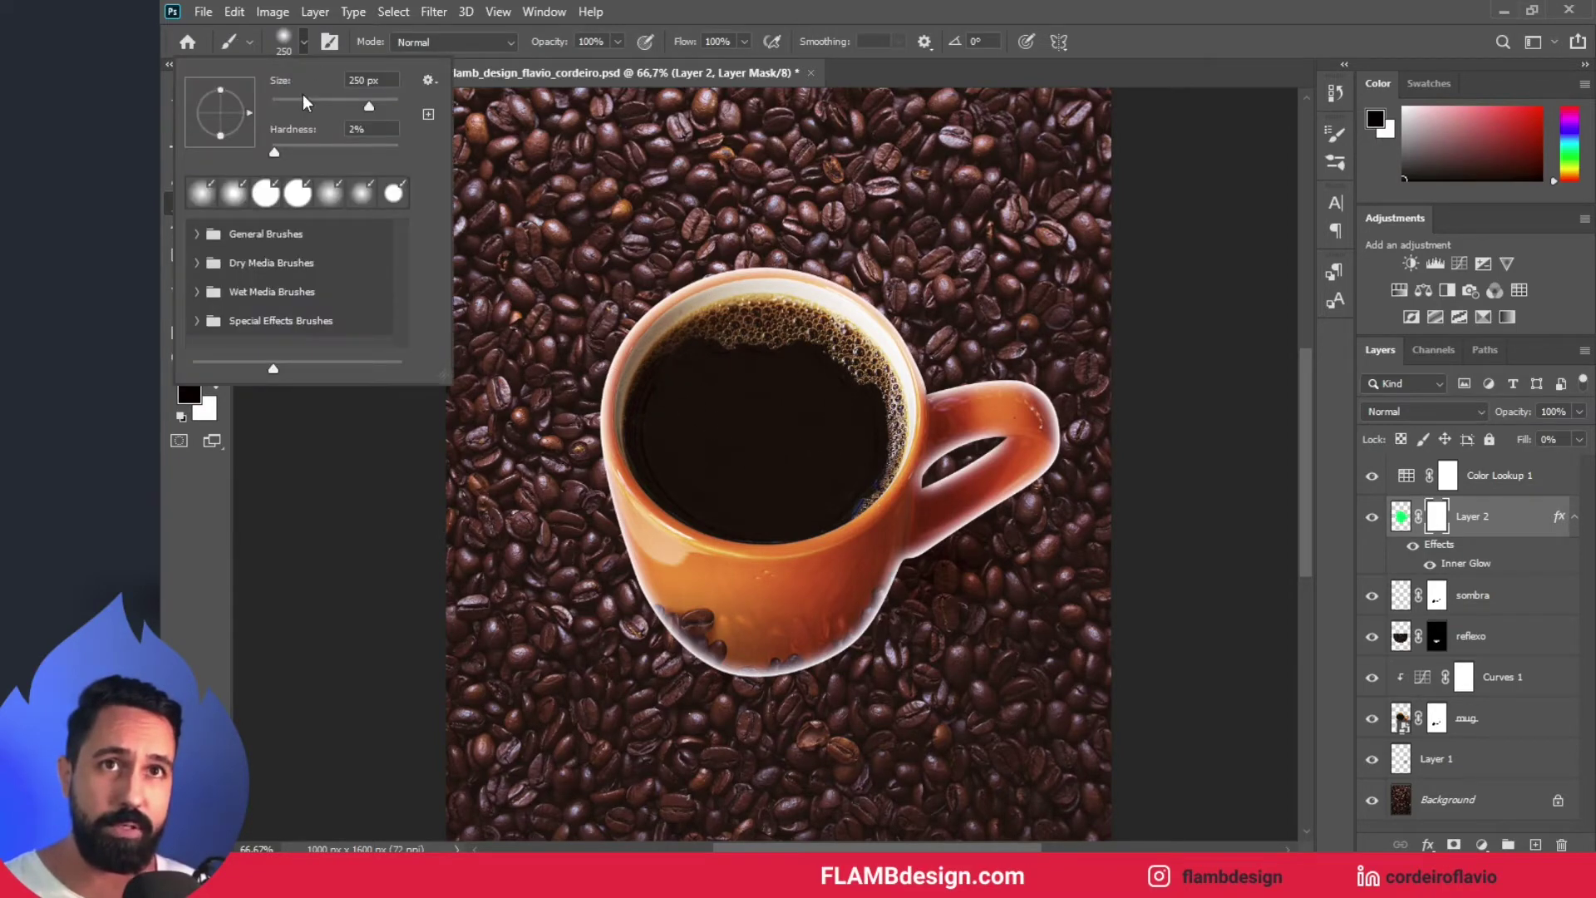
left_click_drag(274, 148, 393, 148)
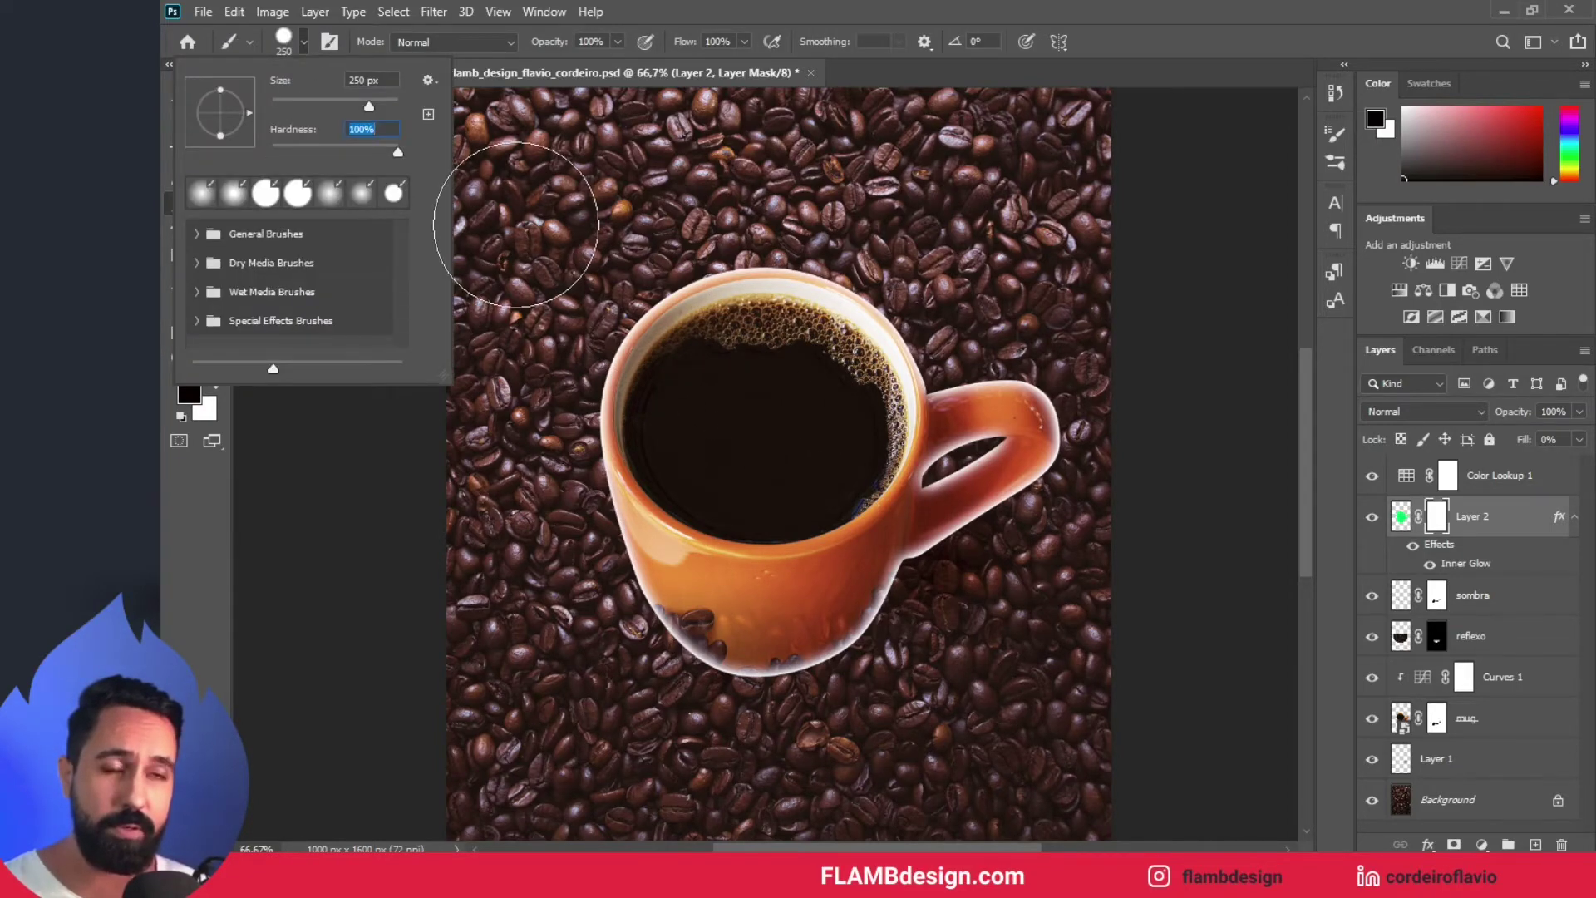
left_click(516, 224)
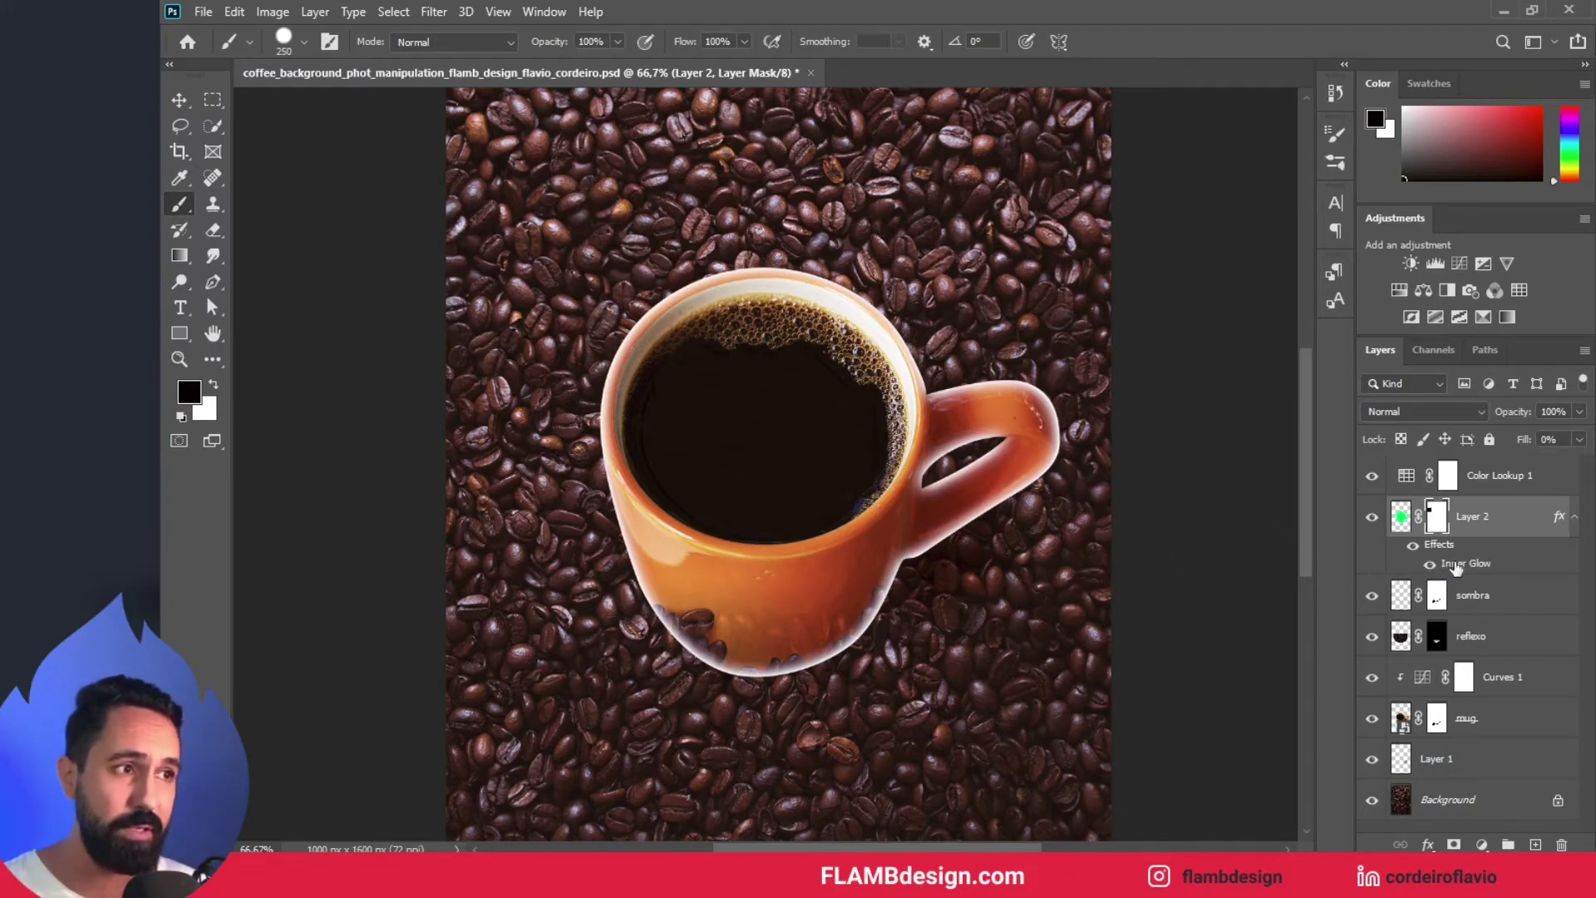
key("bracketleft")
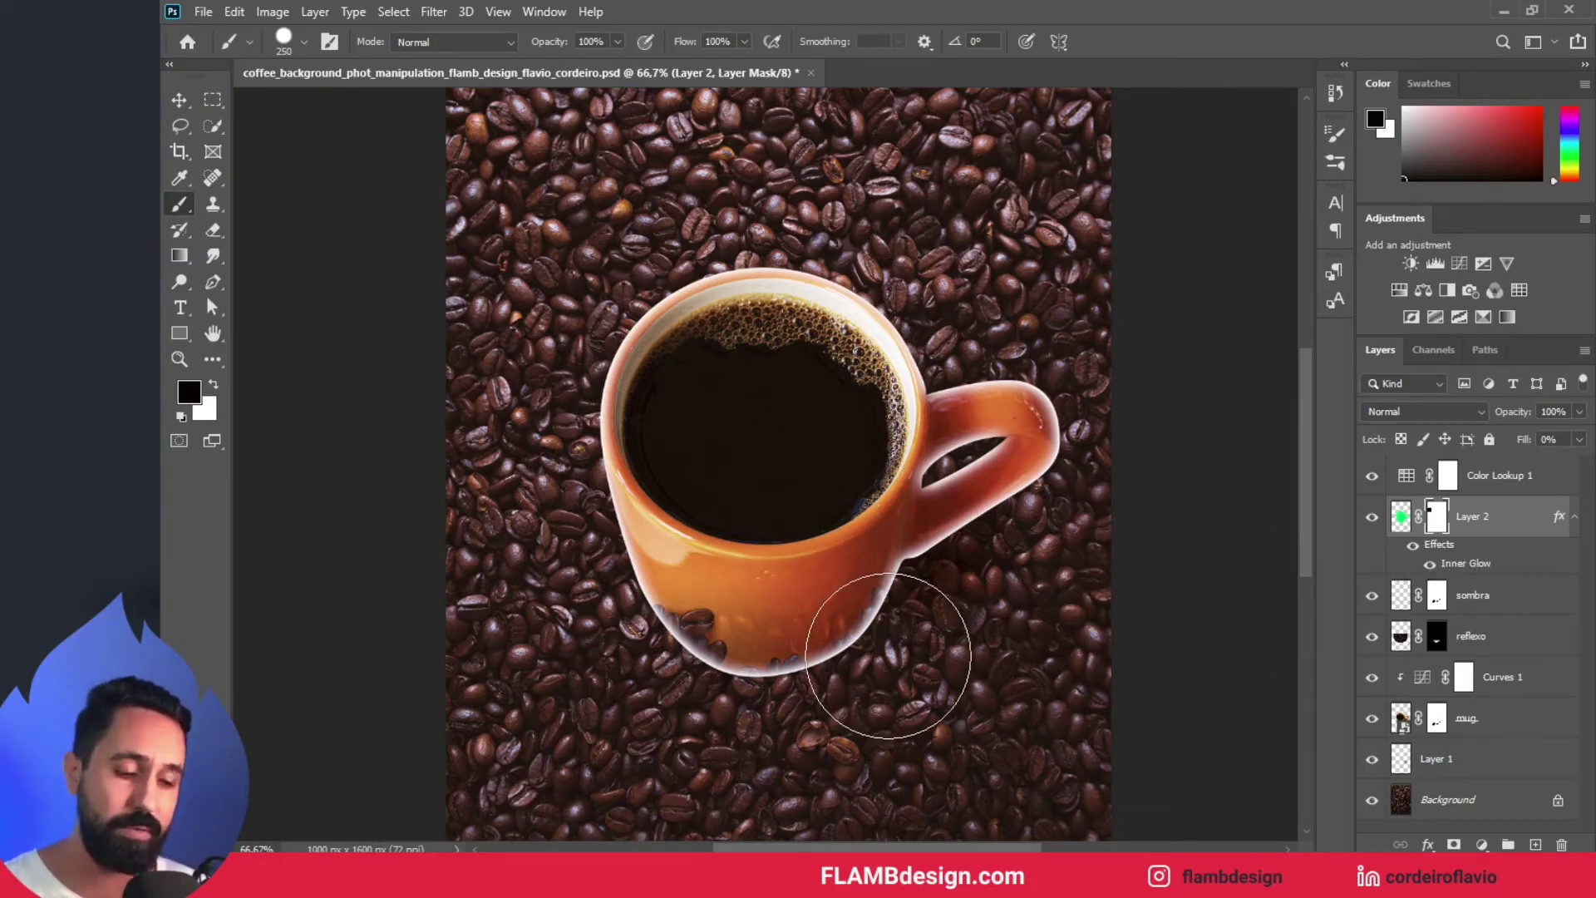
key("bracketleft")
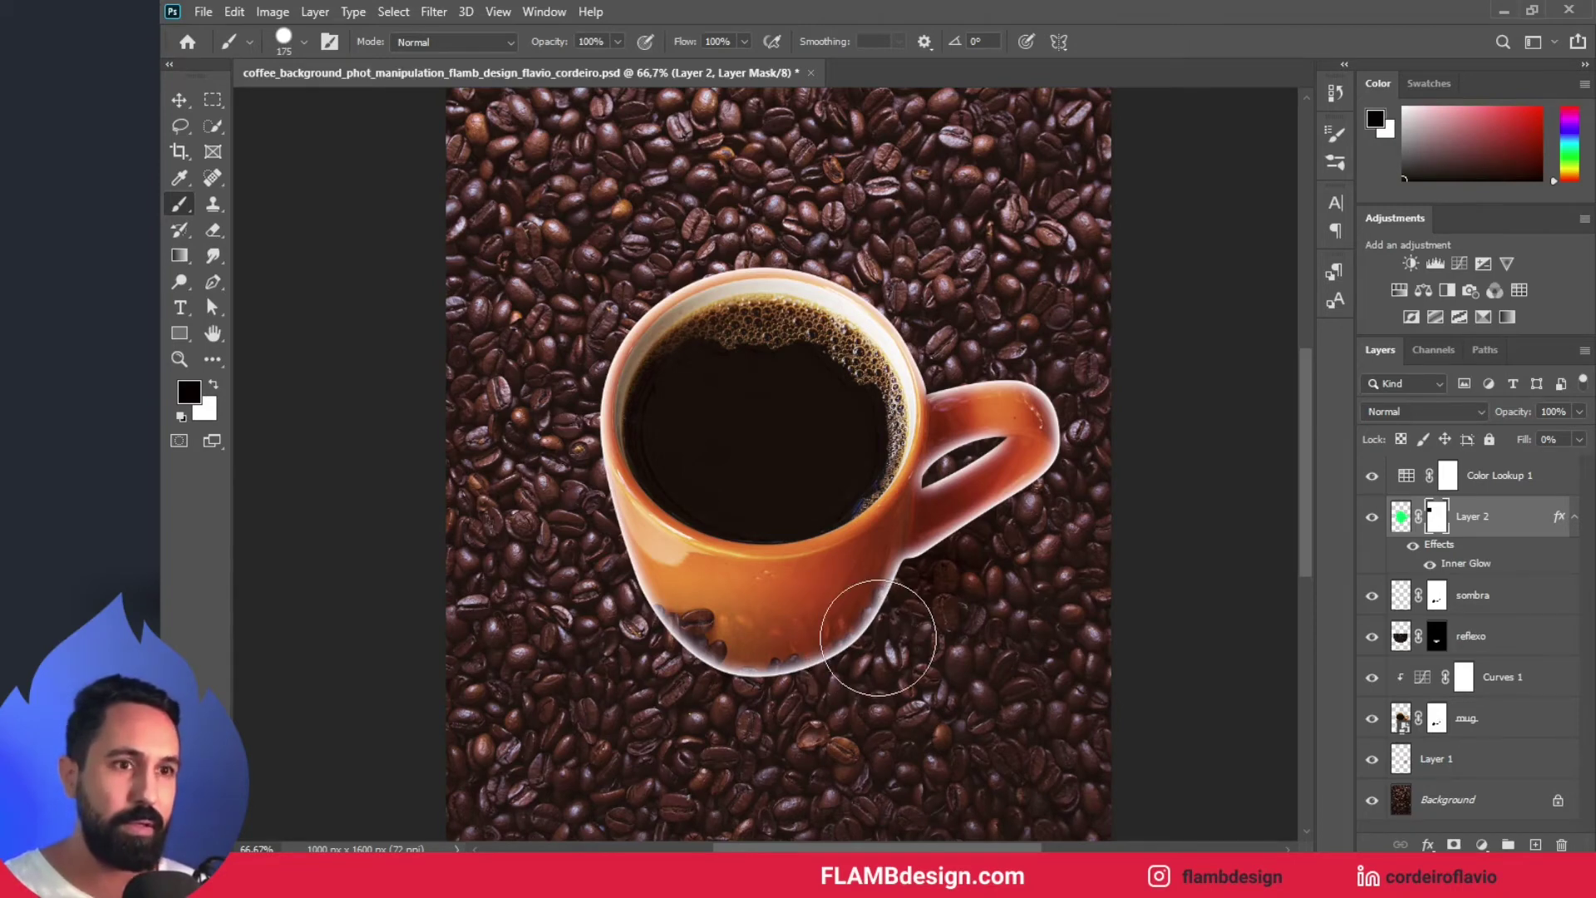
left_click(873, 635)
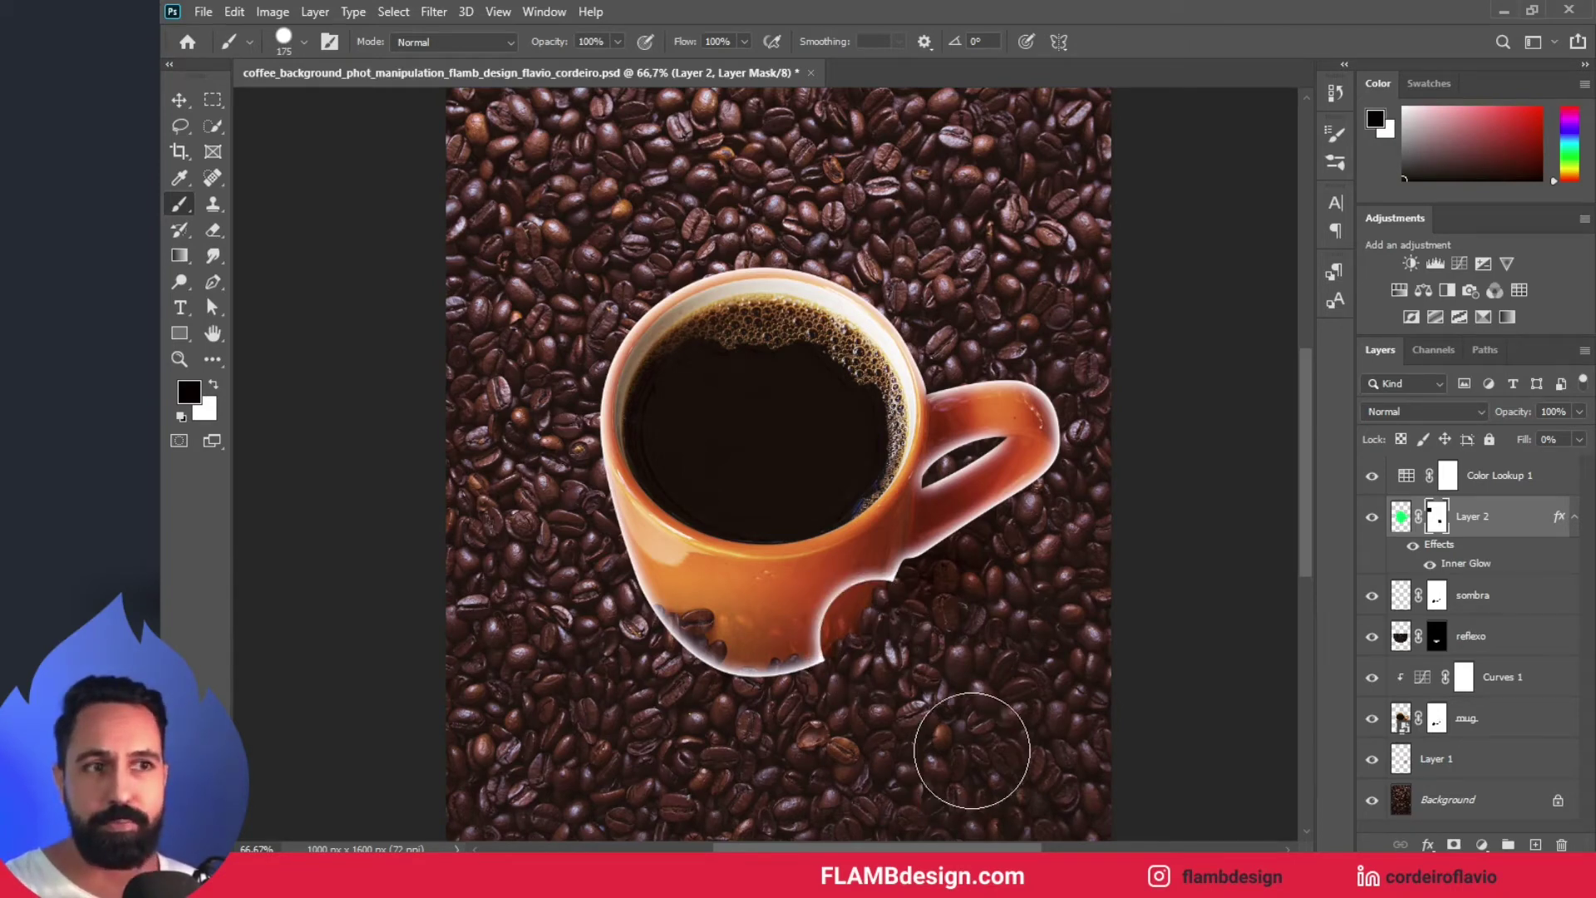
- Try masking the glow on the underside of the mug's handle with the hard brush reduced to 100 px
key("bracketleft")
key("bracketleft")
key("bracketleft")
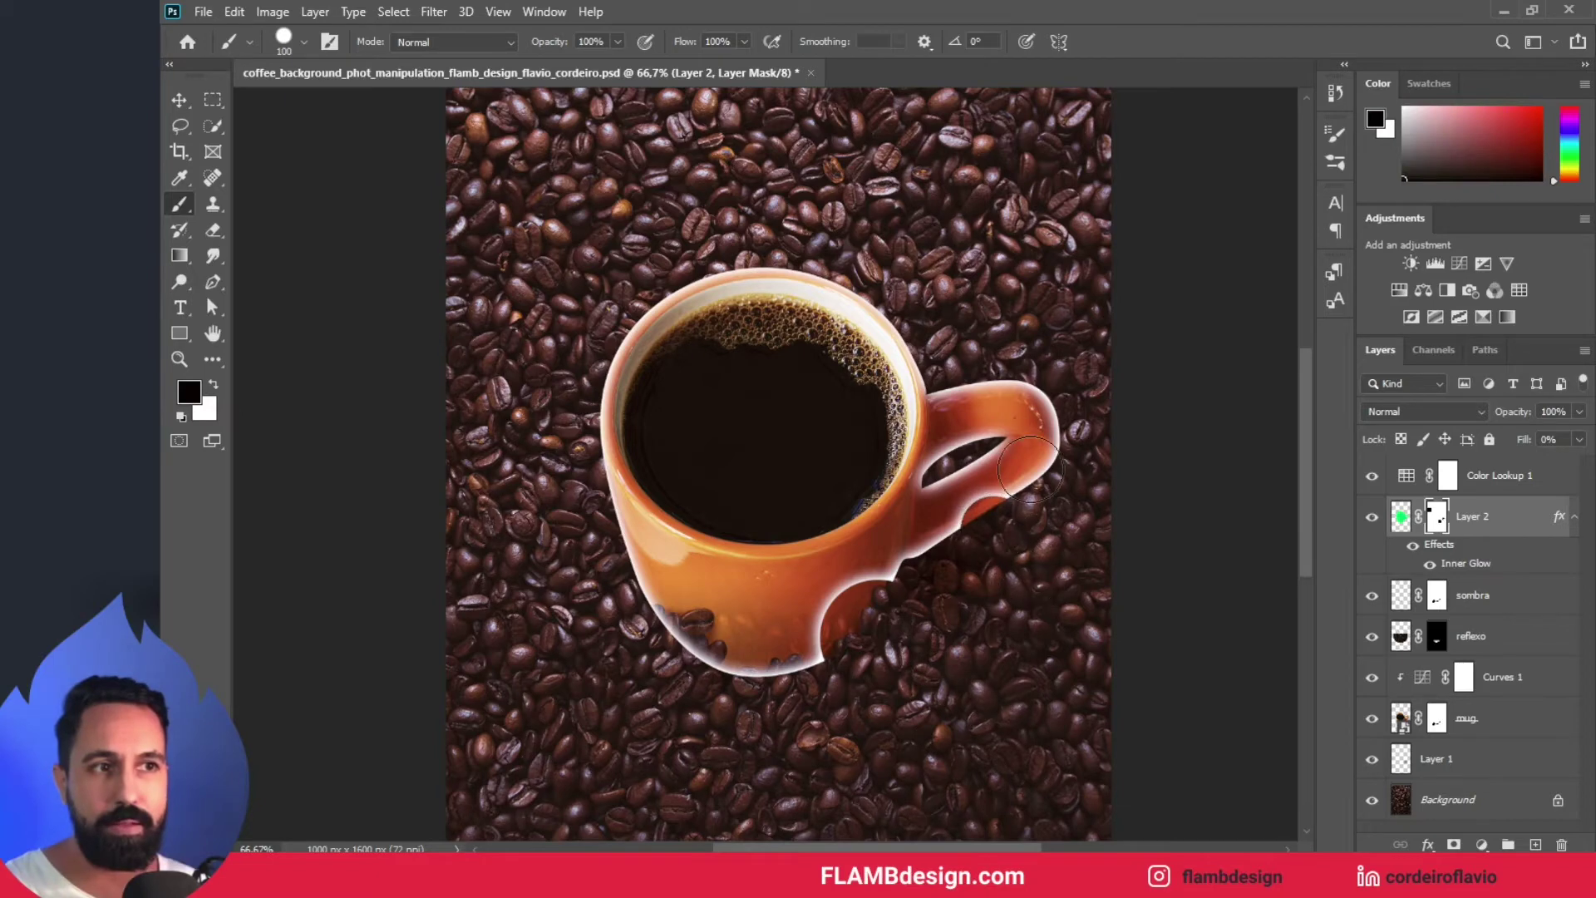
left_click(1031, 468)
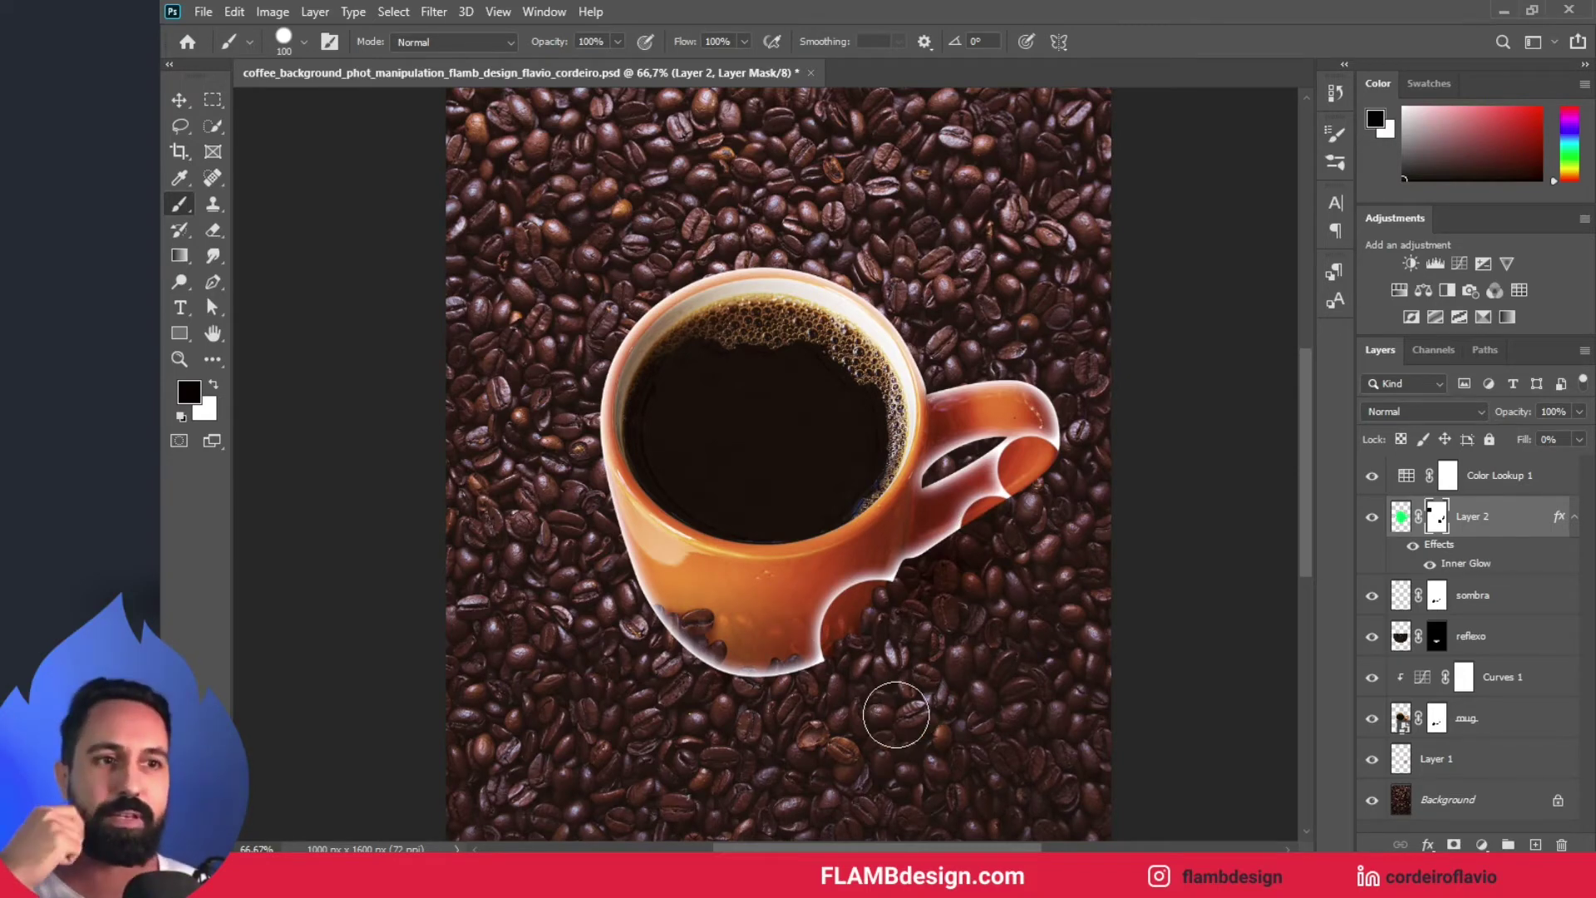
- Try masking the glow along the mug's base with a soft 100 px brush at 0% hardness
left_click(306, 43)
left_click_drag(301, 152, 271, 153)
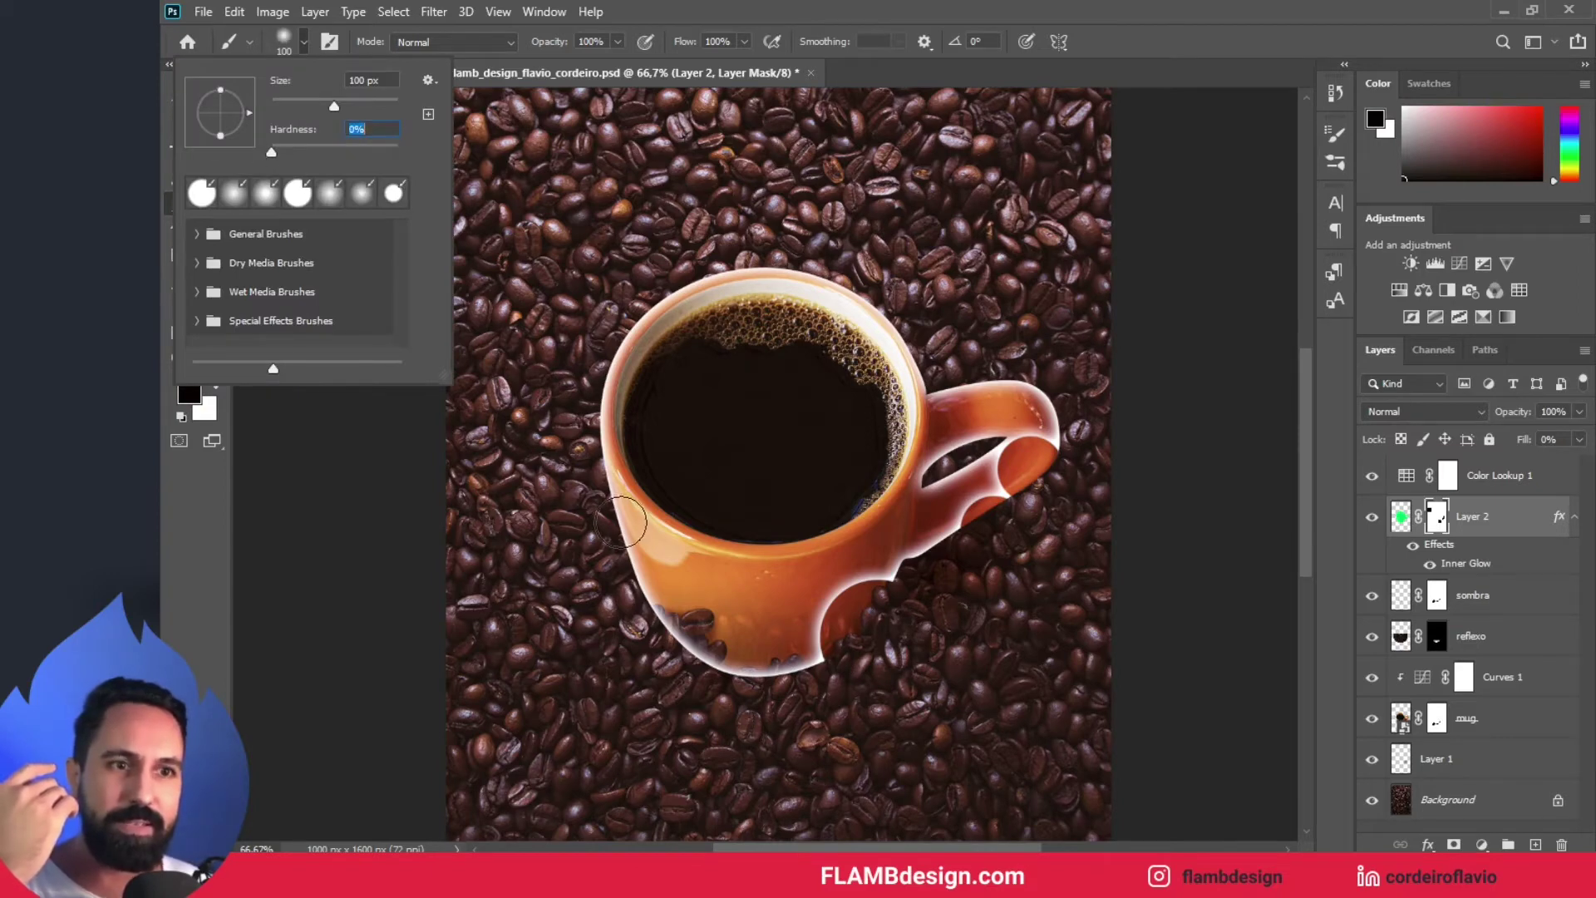
key("Return")
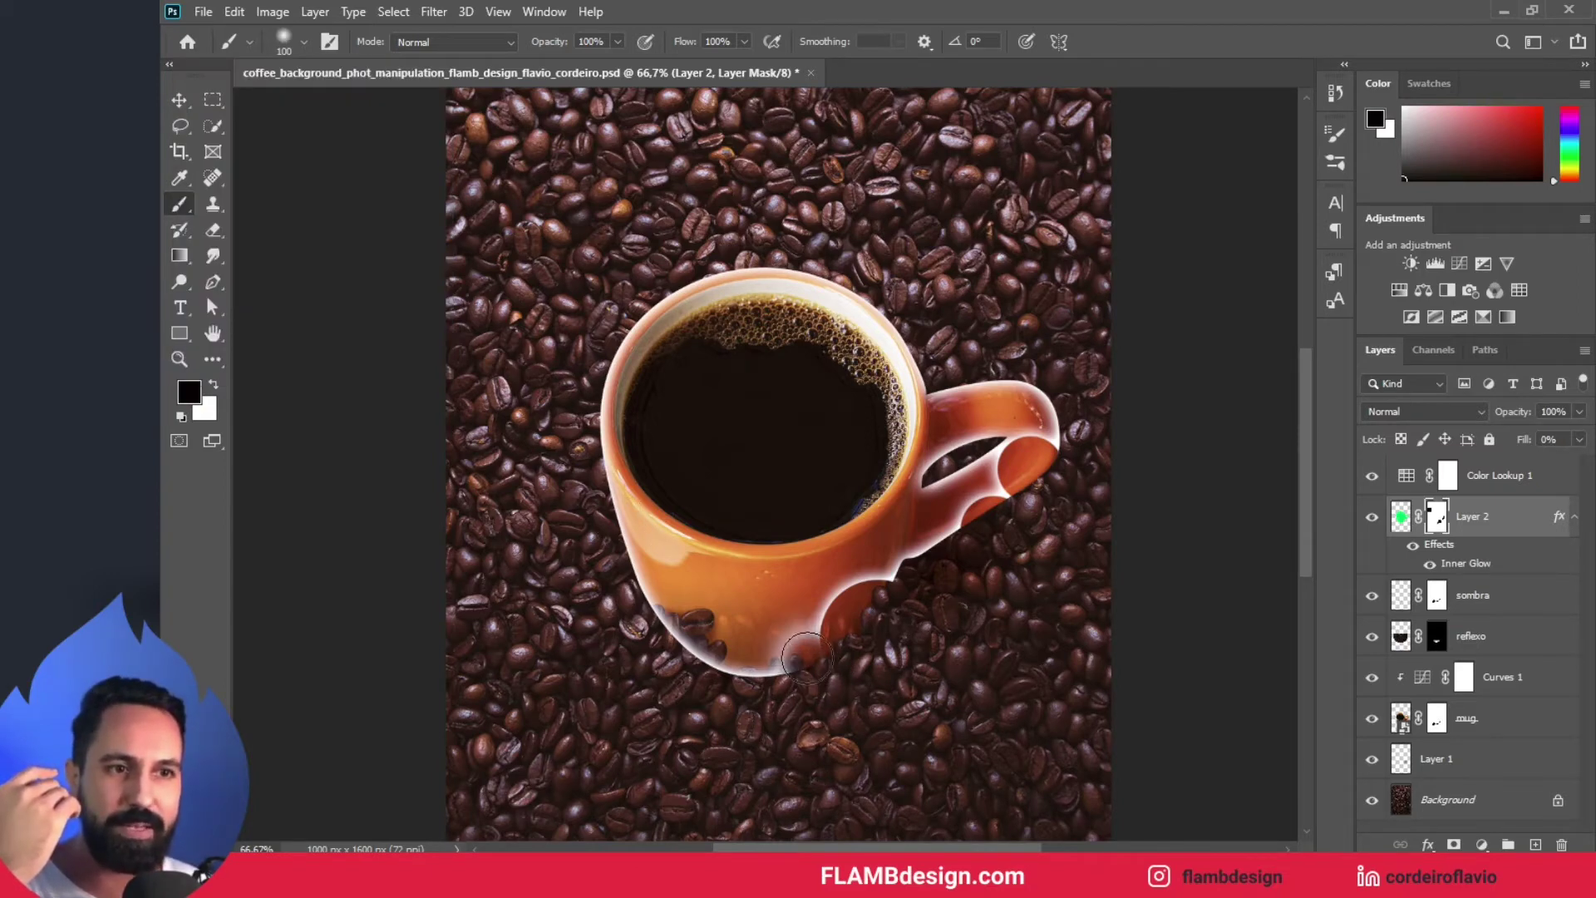
mouse_move(809, 649)
left_mouse_down()
mouse_move(735, 678)
mouse_move(754, 662)
mouse_move(775, 684)
mouse_move(792, 632)
mouse_move(825, 624)
mouse_move(727, 690)
mouse_move(622, 571)
mouse_move(755, 648)
mouse_move(822, 637)
mouse_move(869, 601)
mouse_move(970, 678)
left_mouse_up()
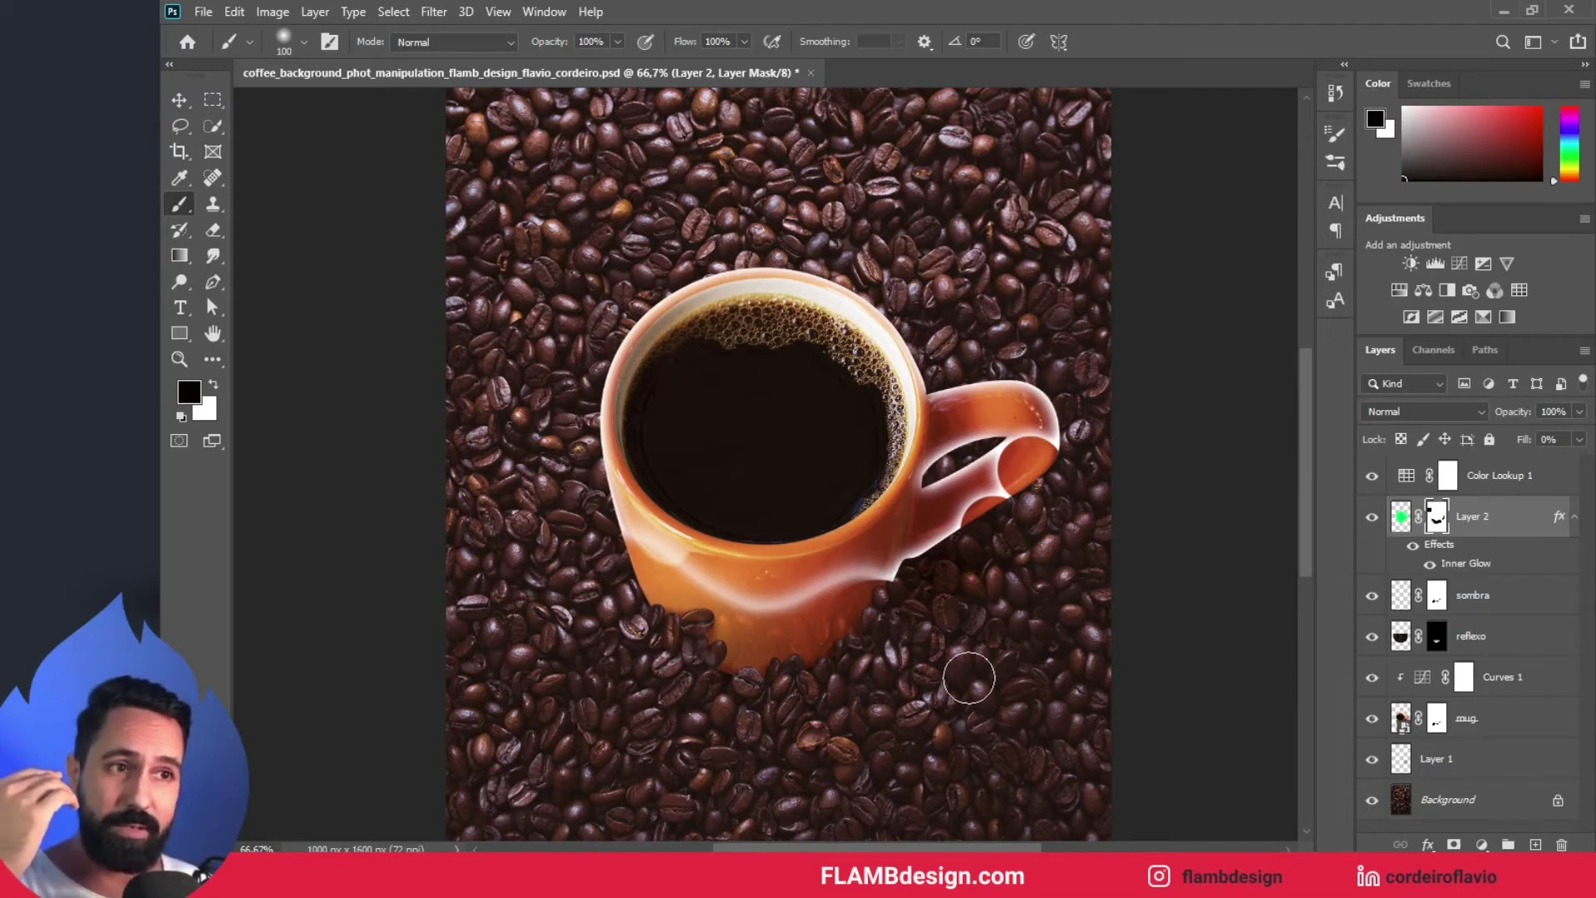
scroll(969, 677, "up", 2)
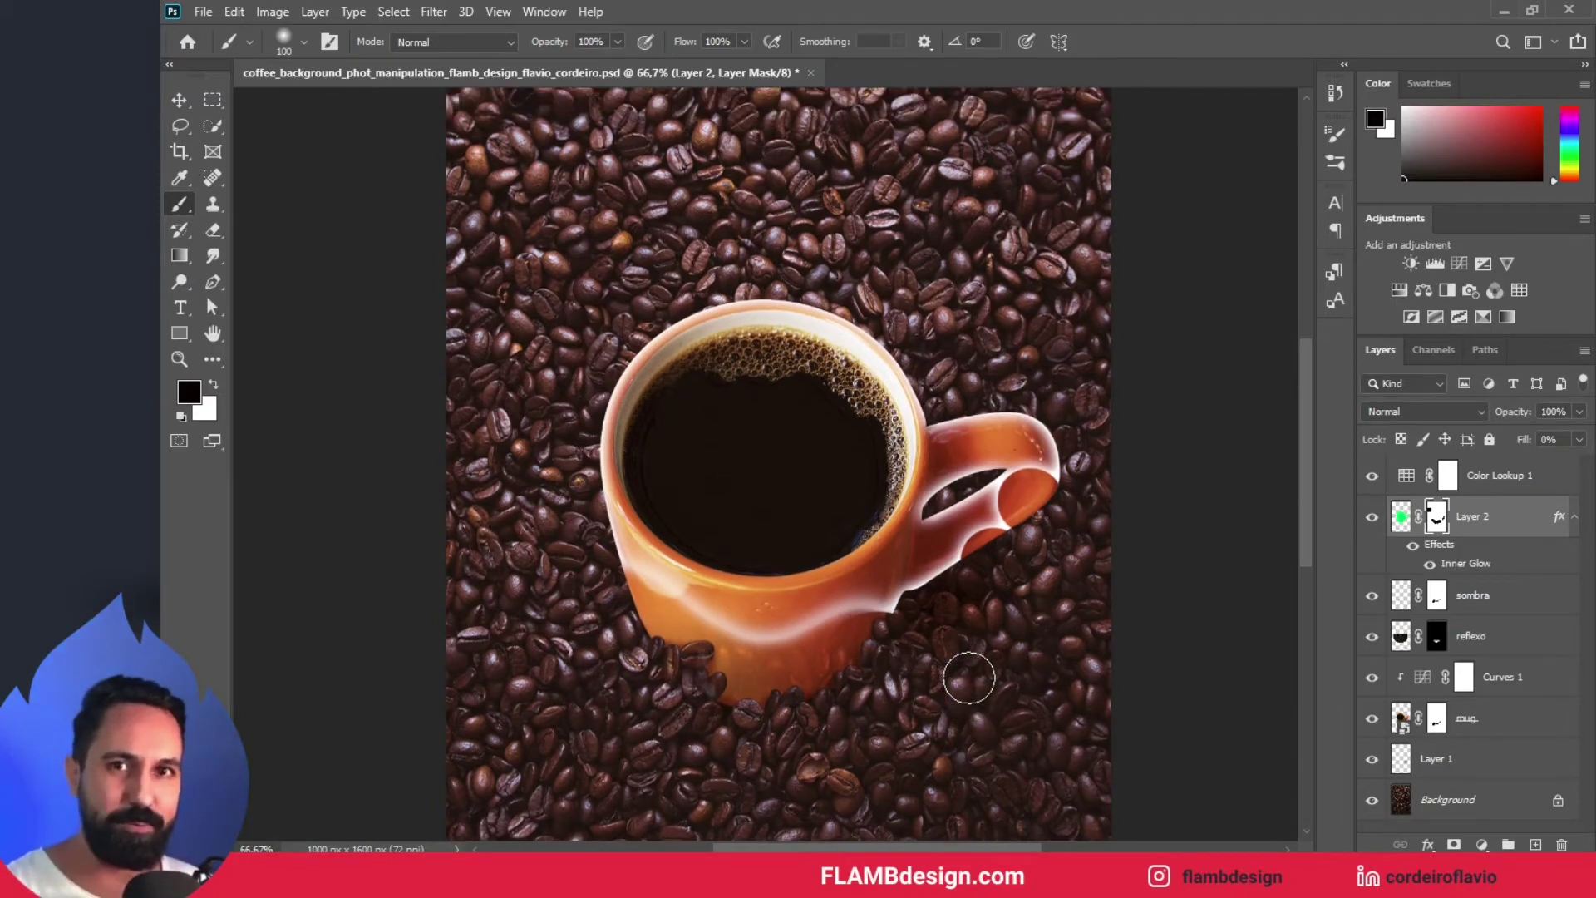
scroll(970, 678, "down", 3)
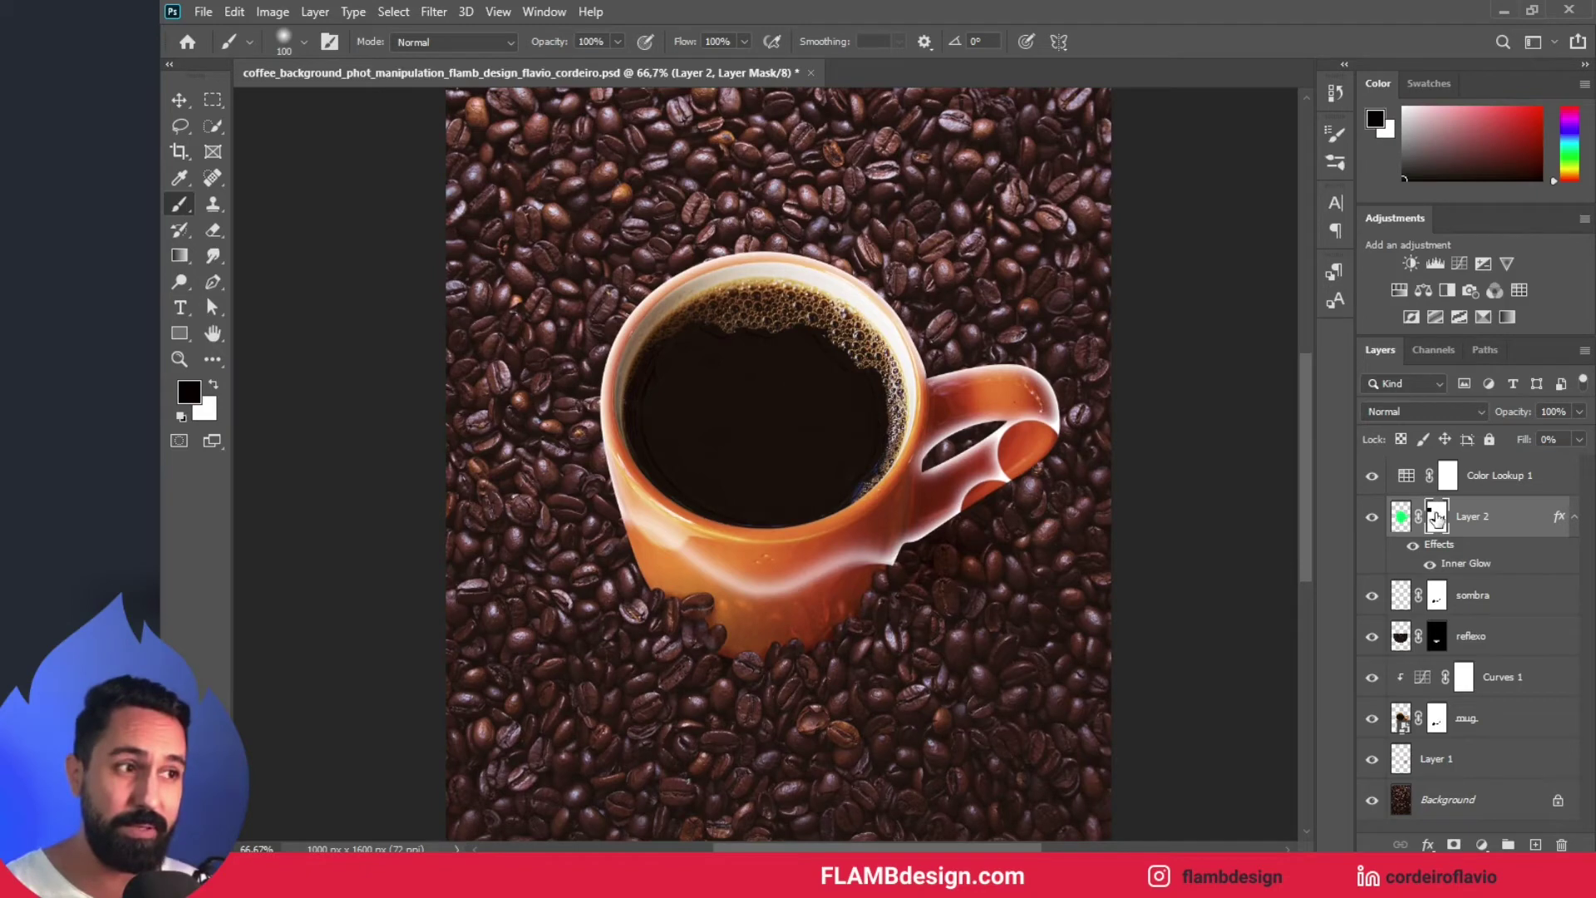
- Undo all the brush strokes painted on the glow layer's mask
key("ctrl+z")
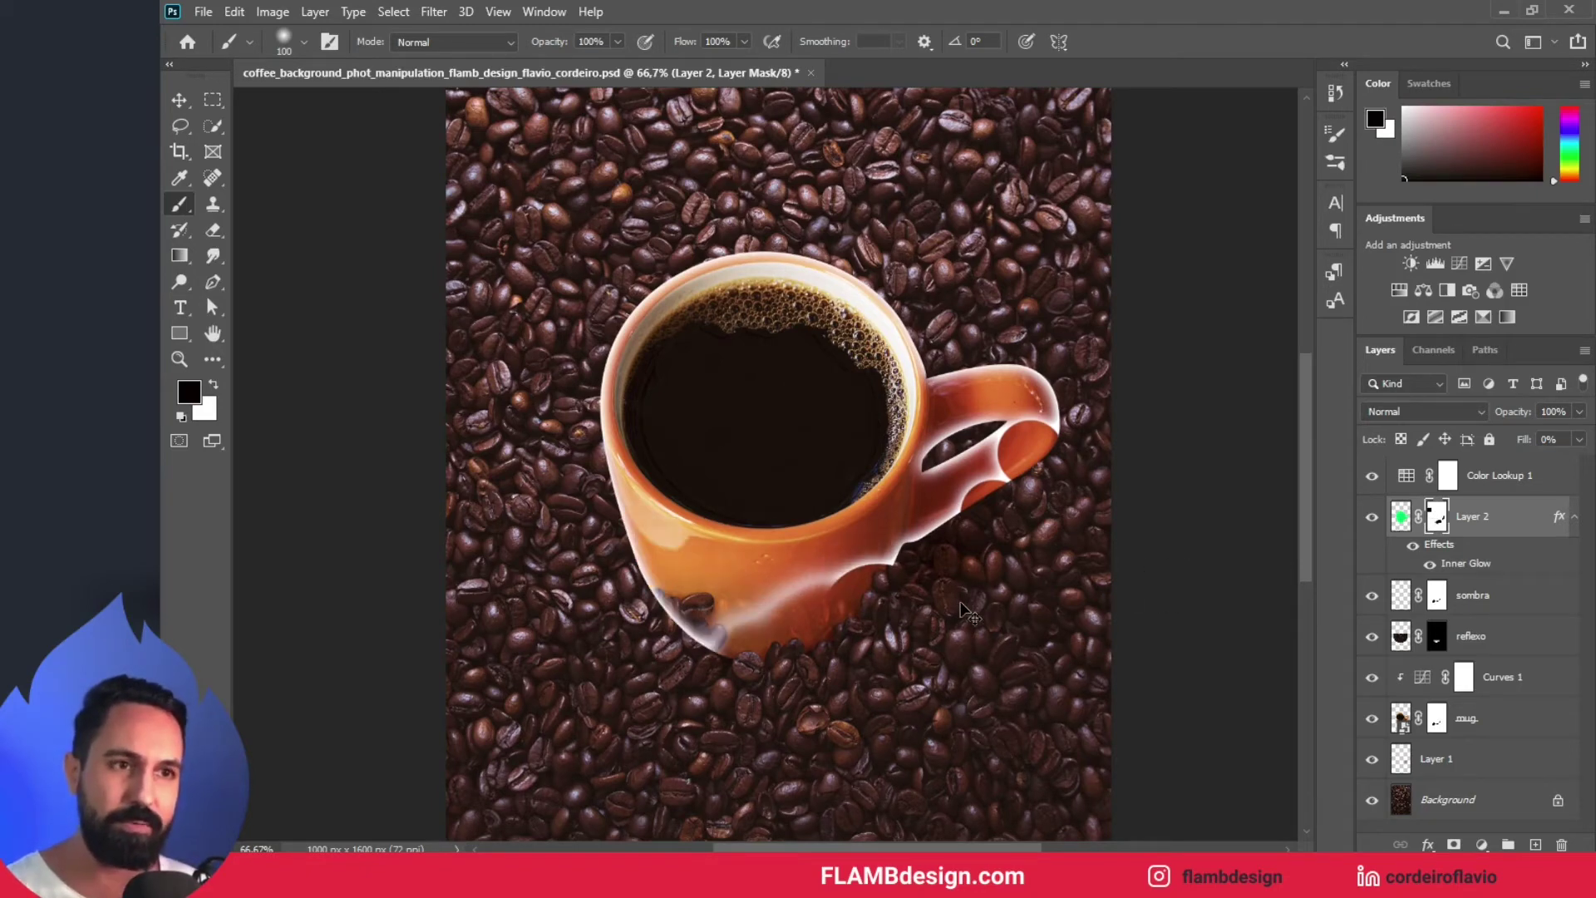
key("ctrl+z")
key("ctrl+z")
key("ctrl+z")
key("ctrl+z")
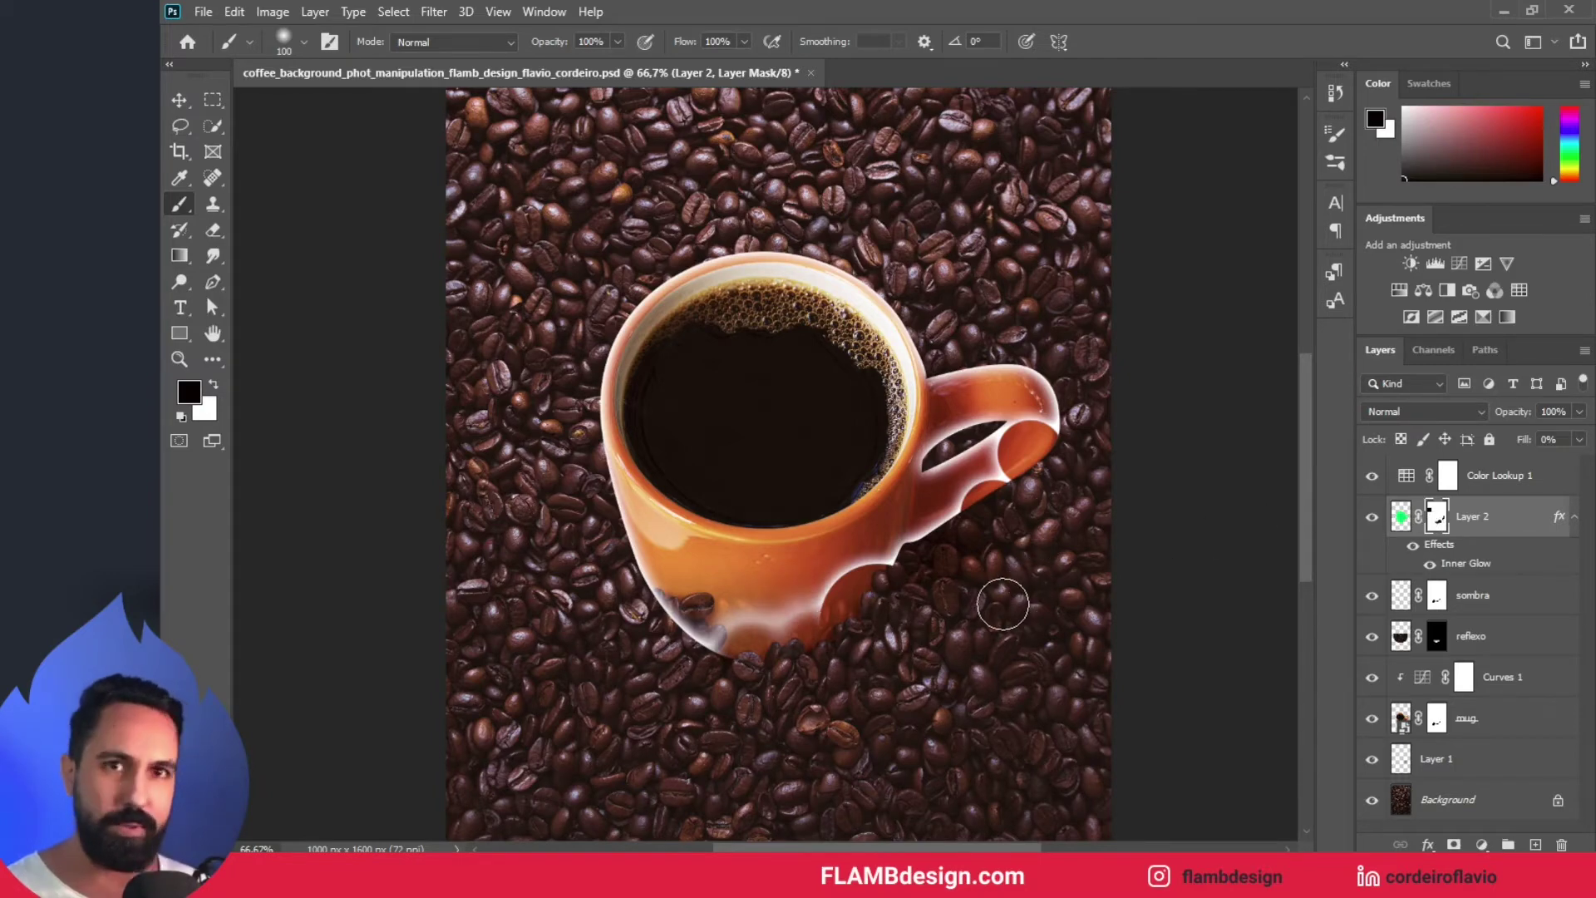
key("ctrl+z")
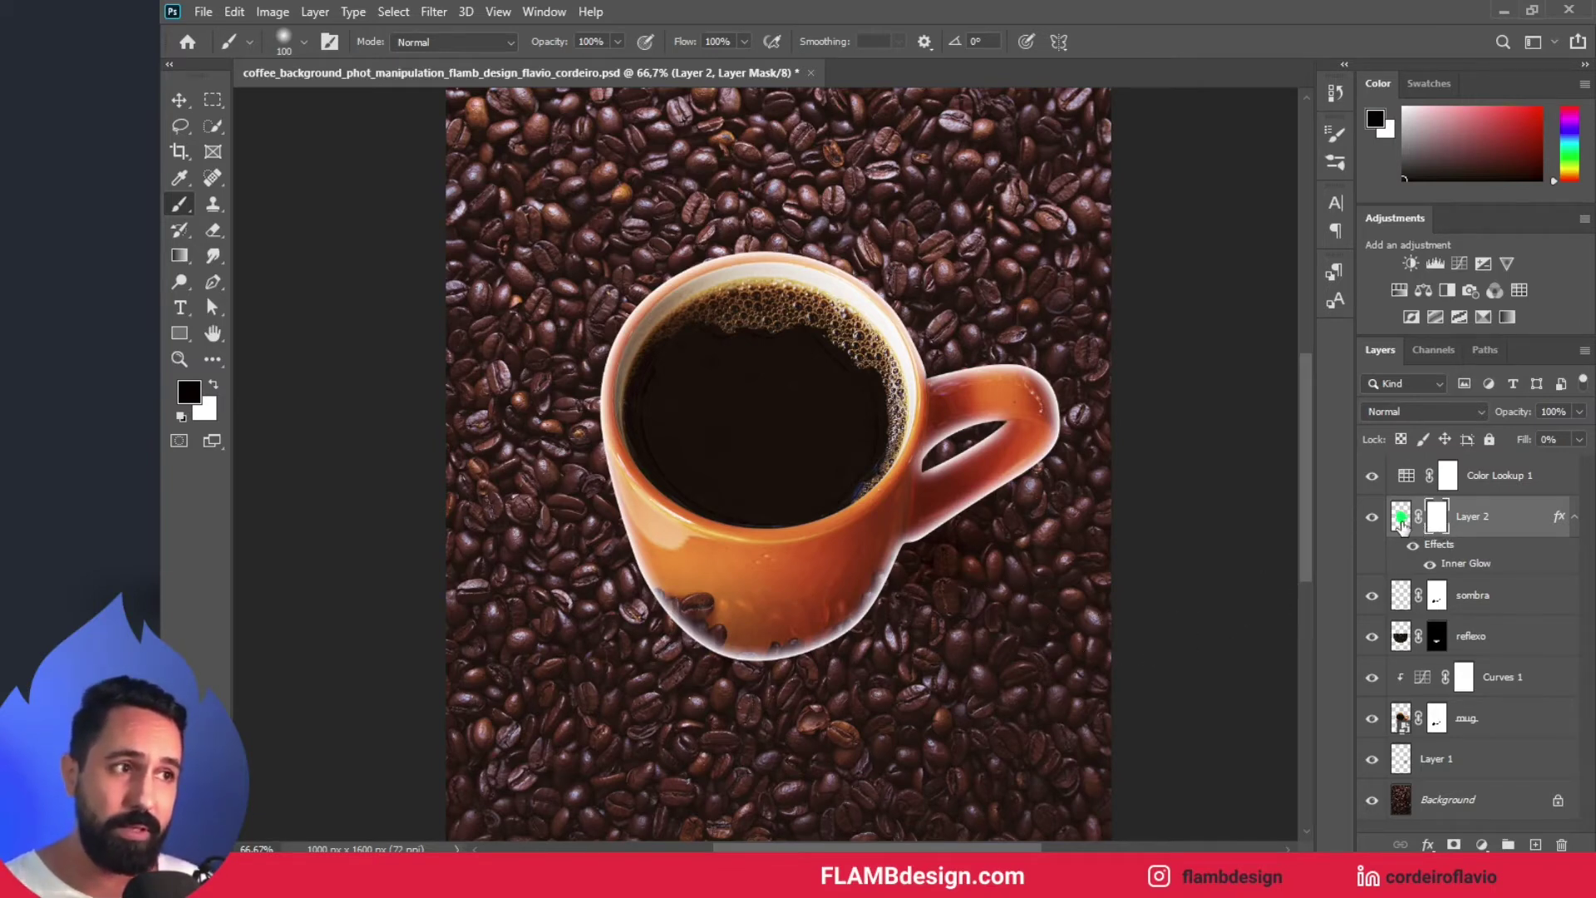
- Rasterize the inner glow layer style of Layer 2 into the layer's pixels
left_click(1403, 522)
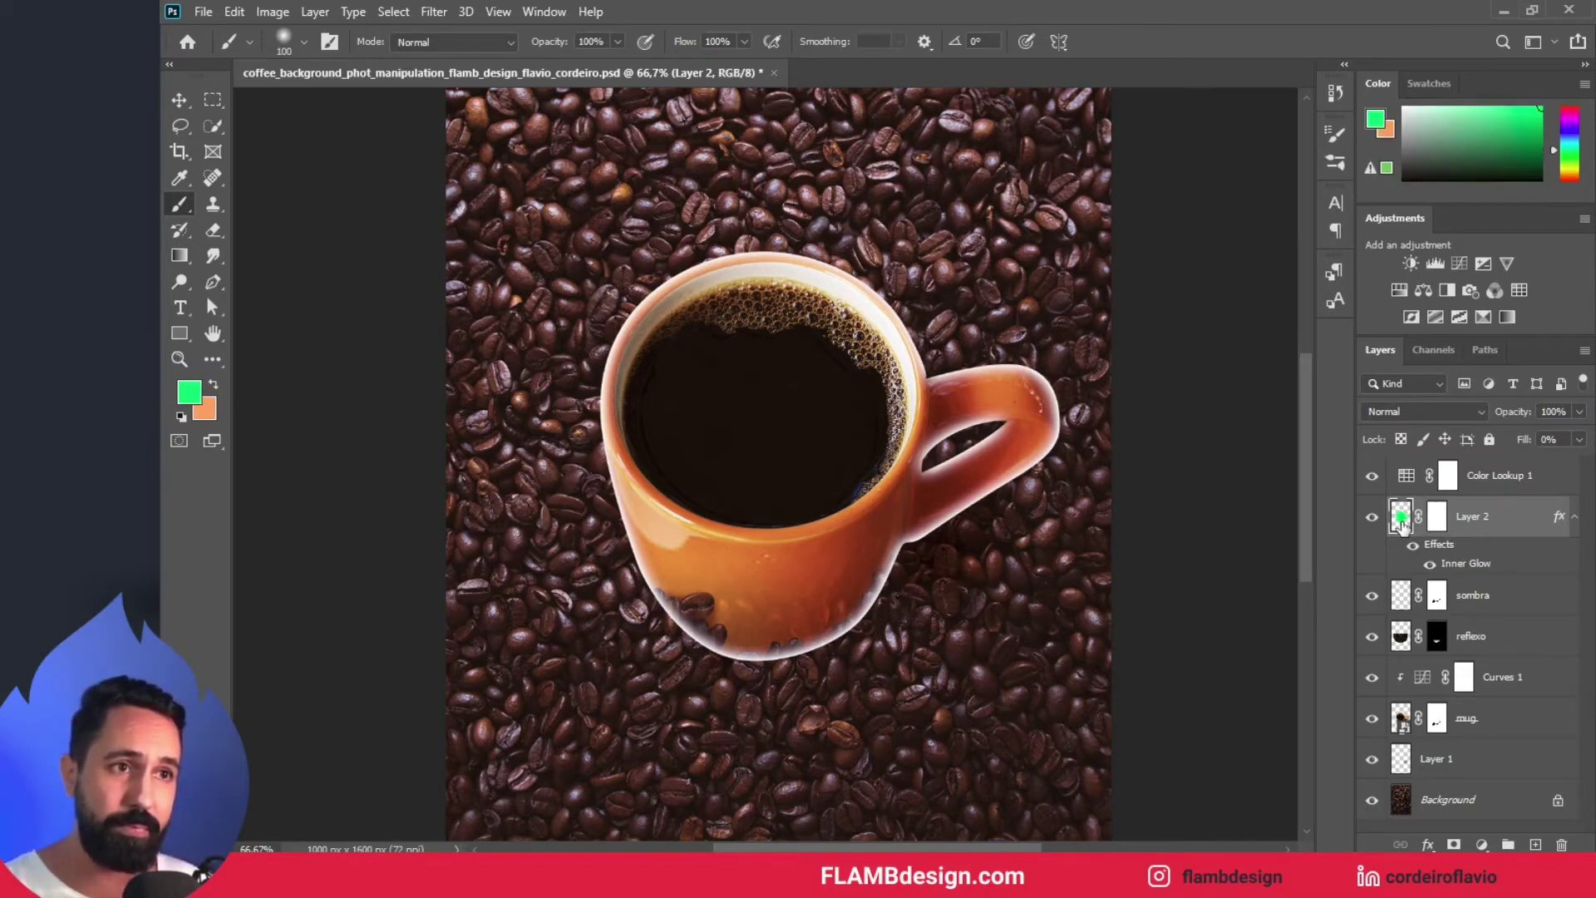
right_click(1514, 523)
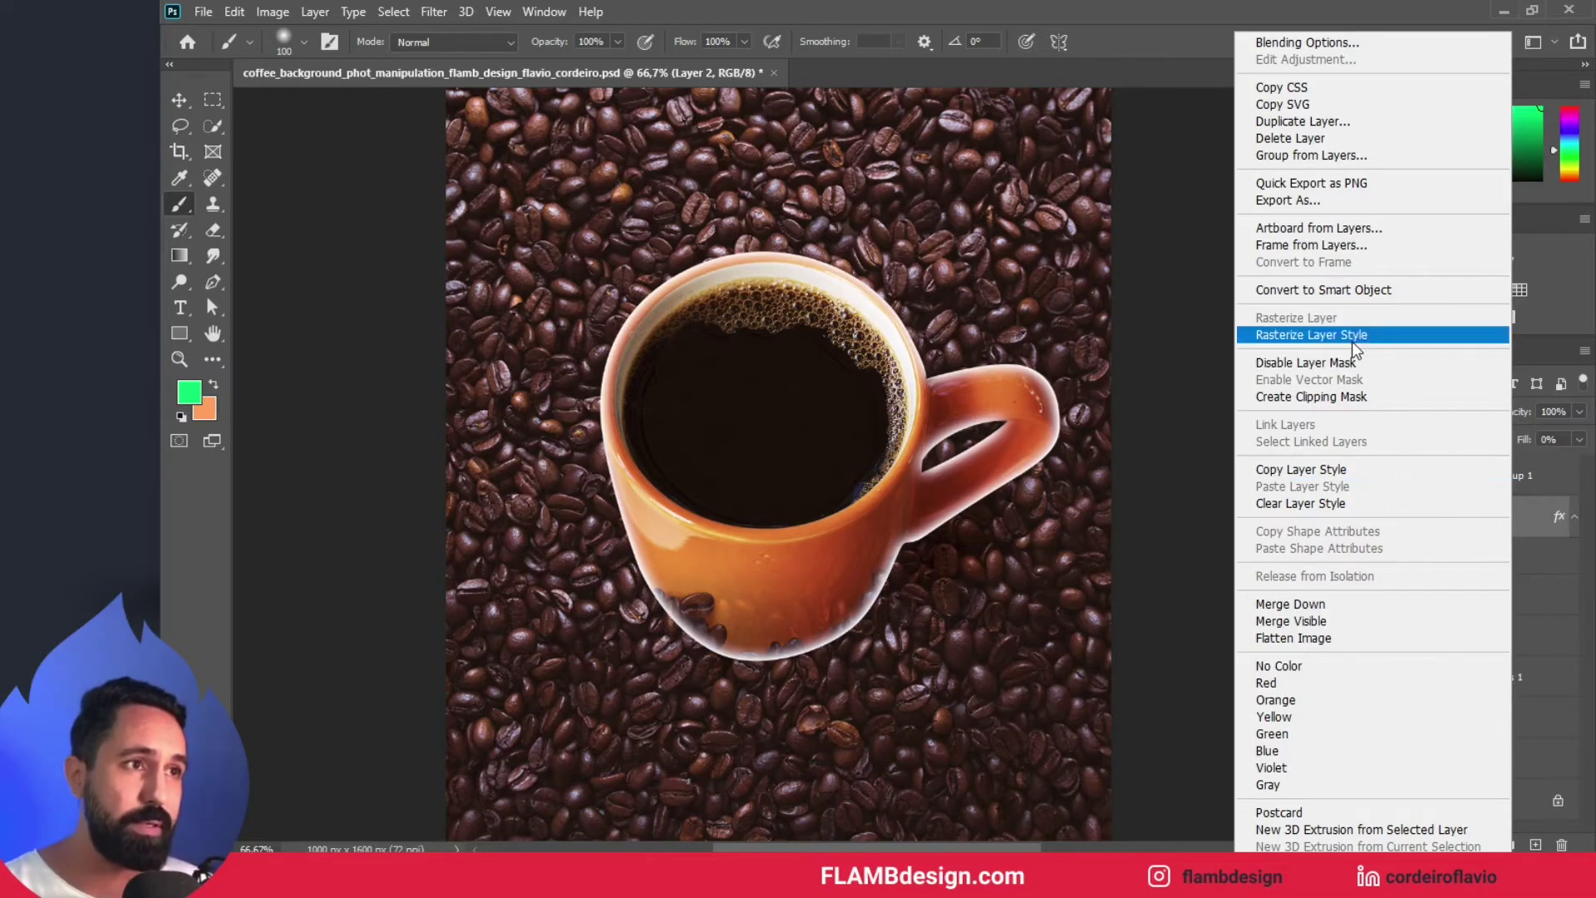
key("Escape")
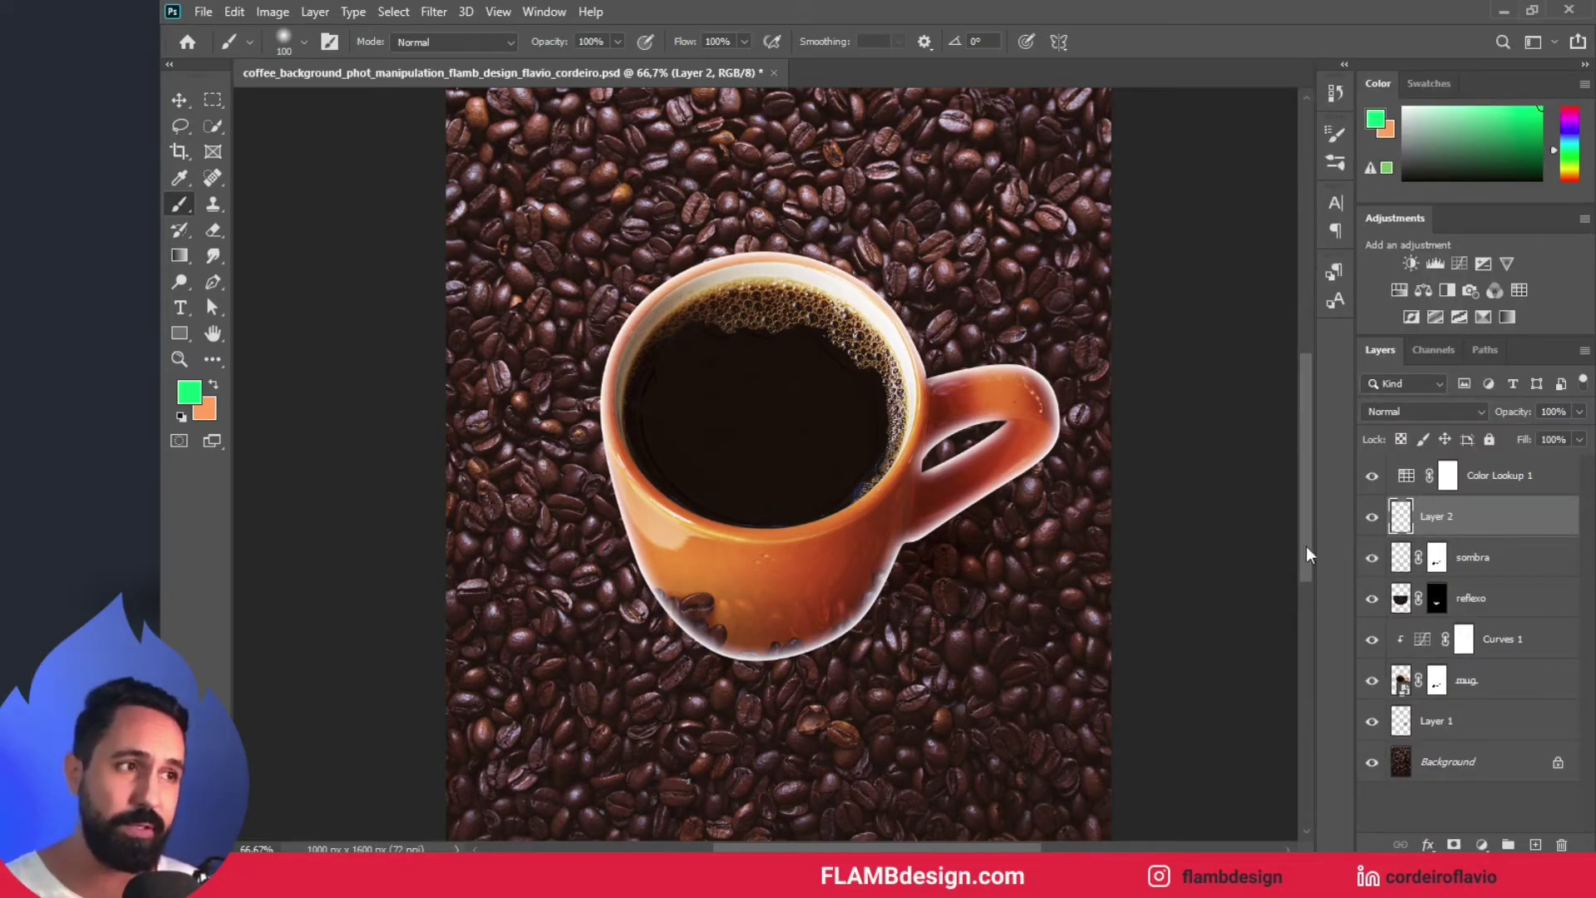
- Add a new layer mask to Layer 2 and fill it with black to hide the whole glow
left_click(1453, 844)
key("d")
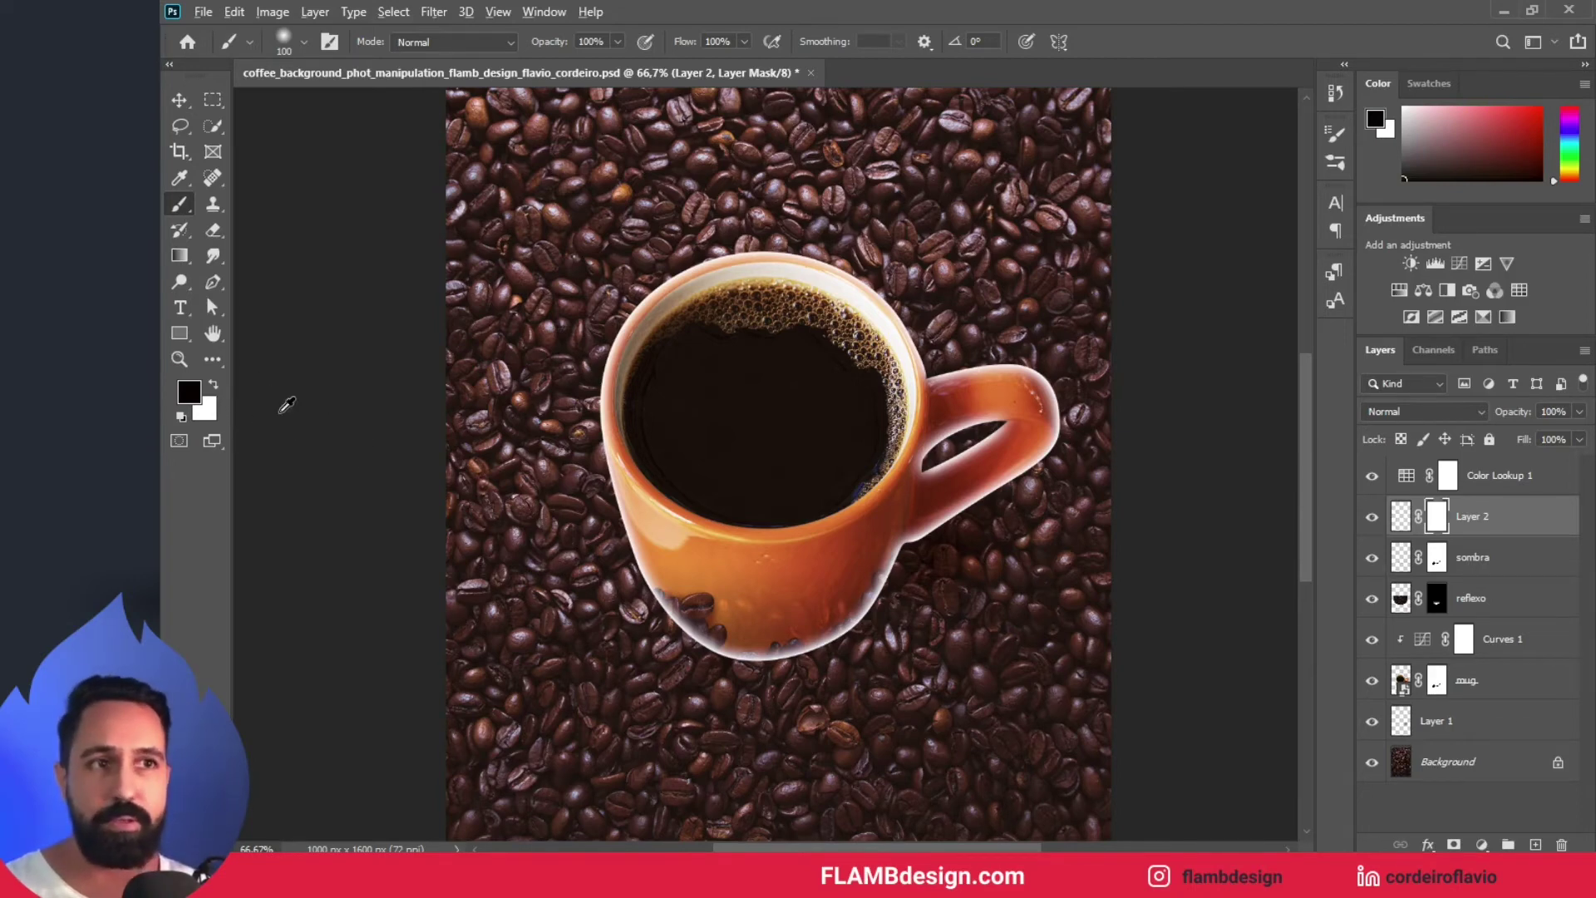
key("alt+BackSpace")
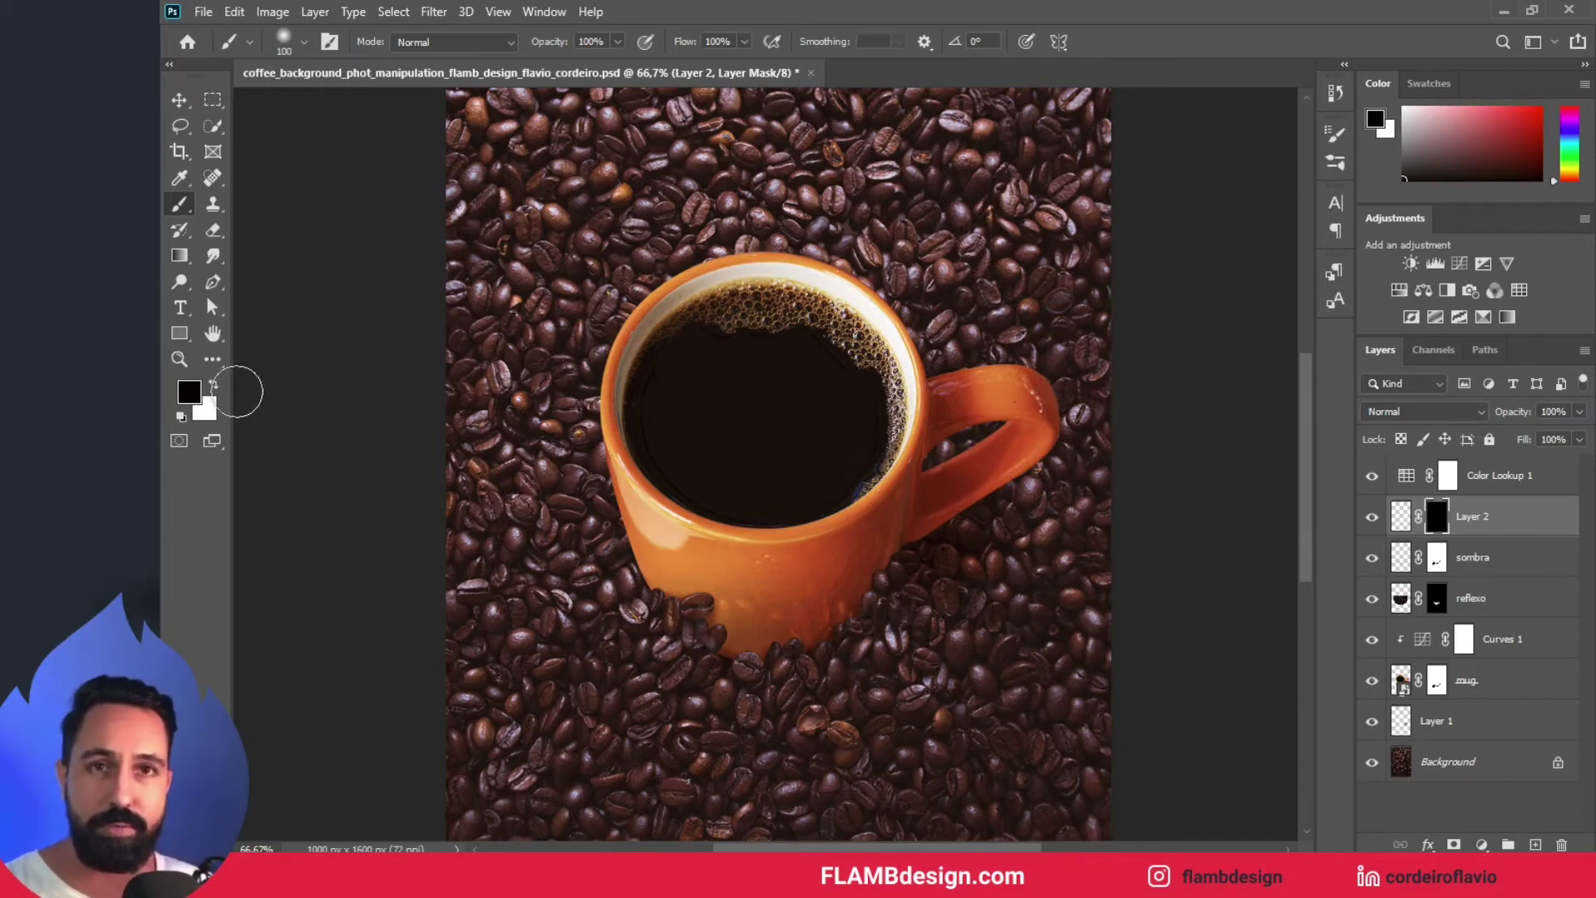
- Prepare a soft 100 px brush with white as the foreground color for painting on Layer 2's mask
key("x")
key("x")
key("x")
key("x")
key("x")
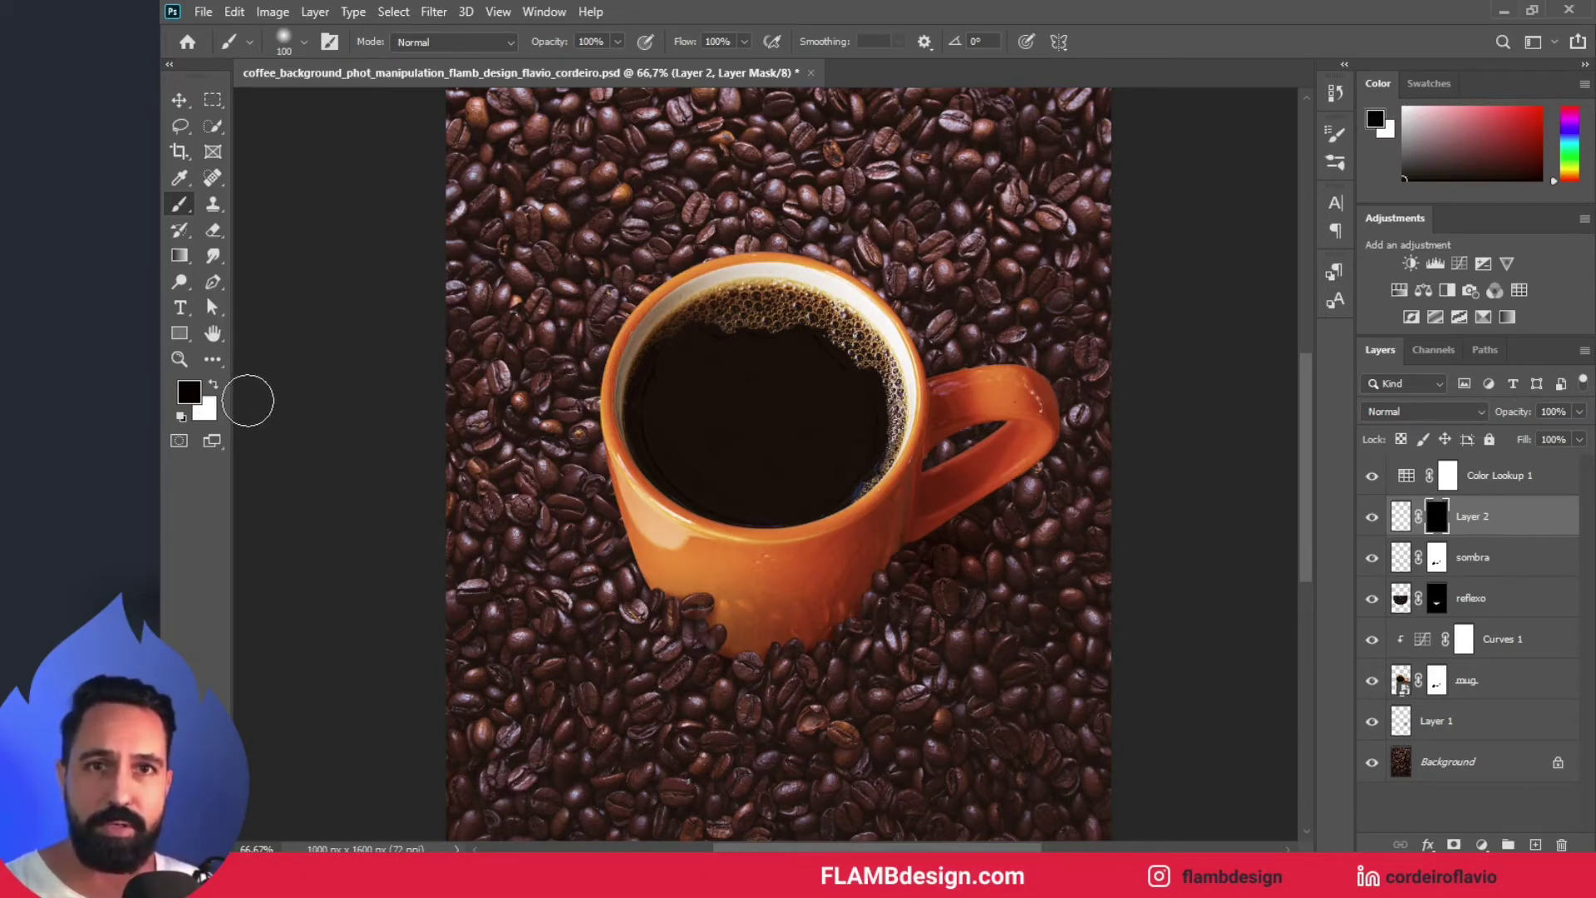
key("x")
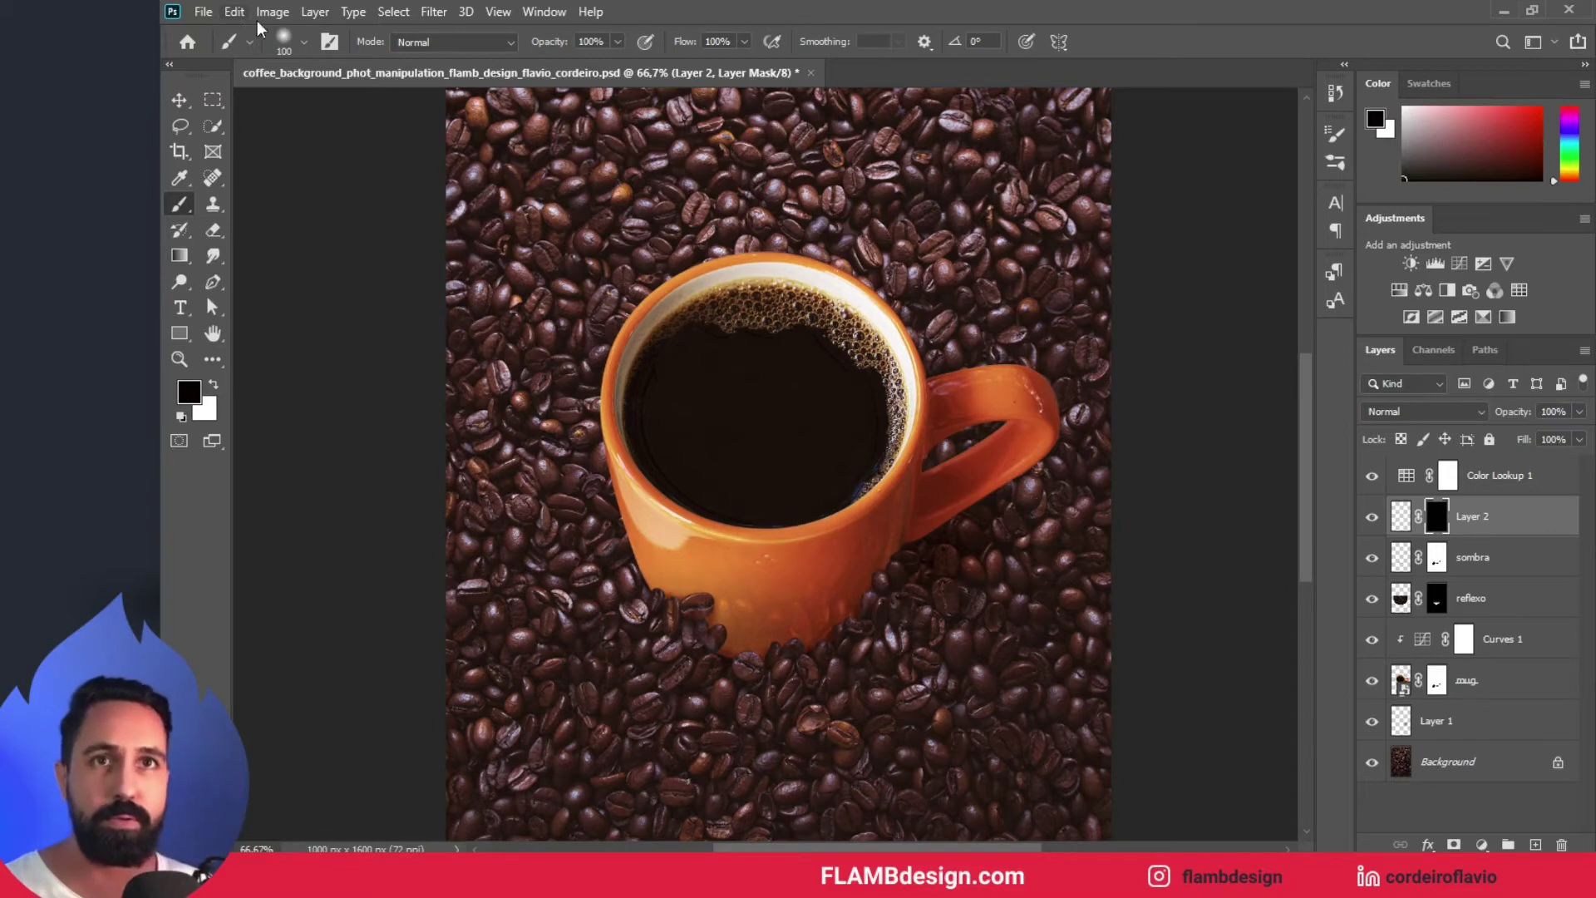
left_click(301, 50)
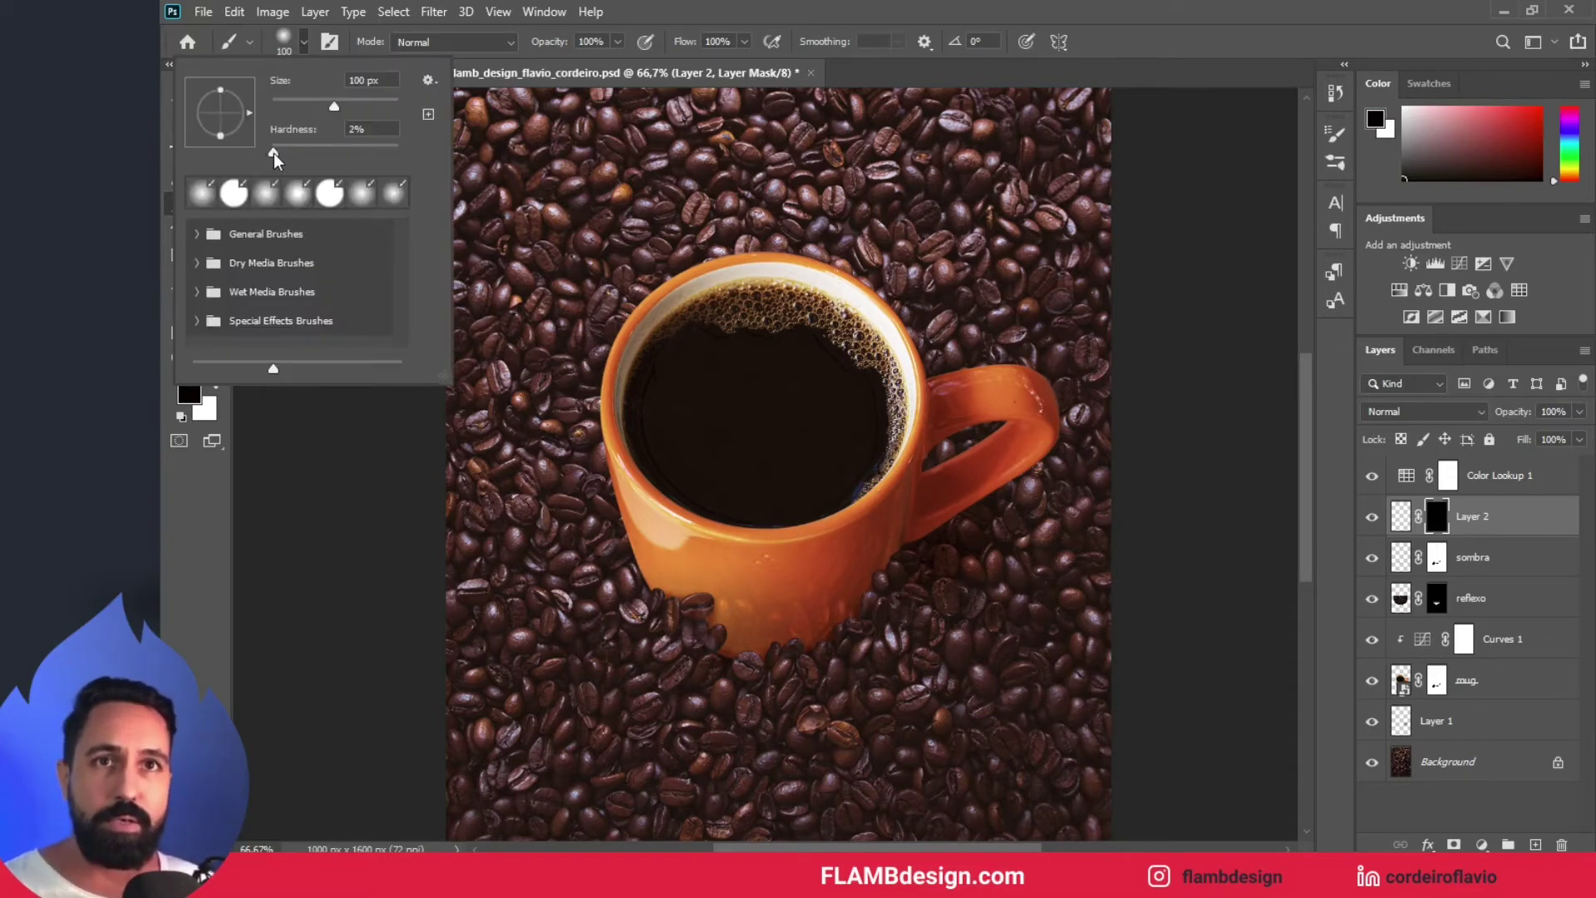
left_click(362, 476)
key("x")
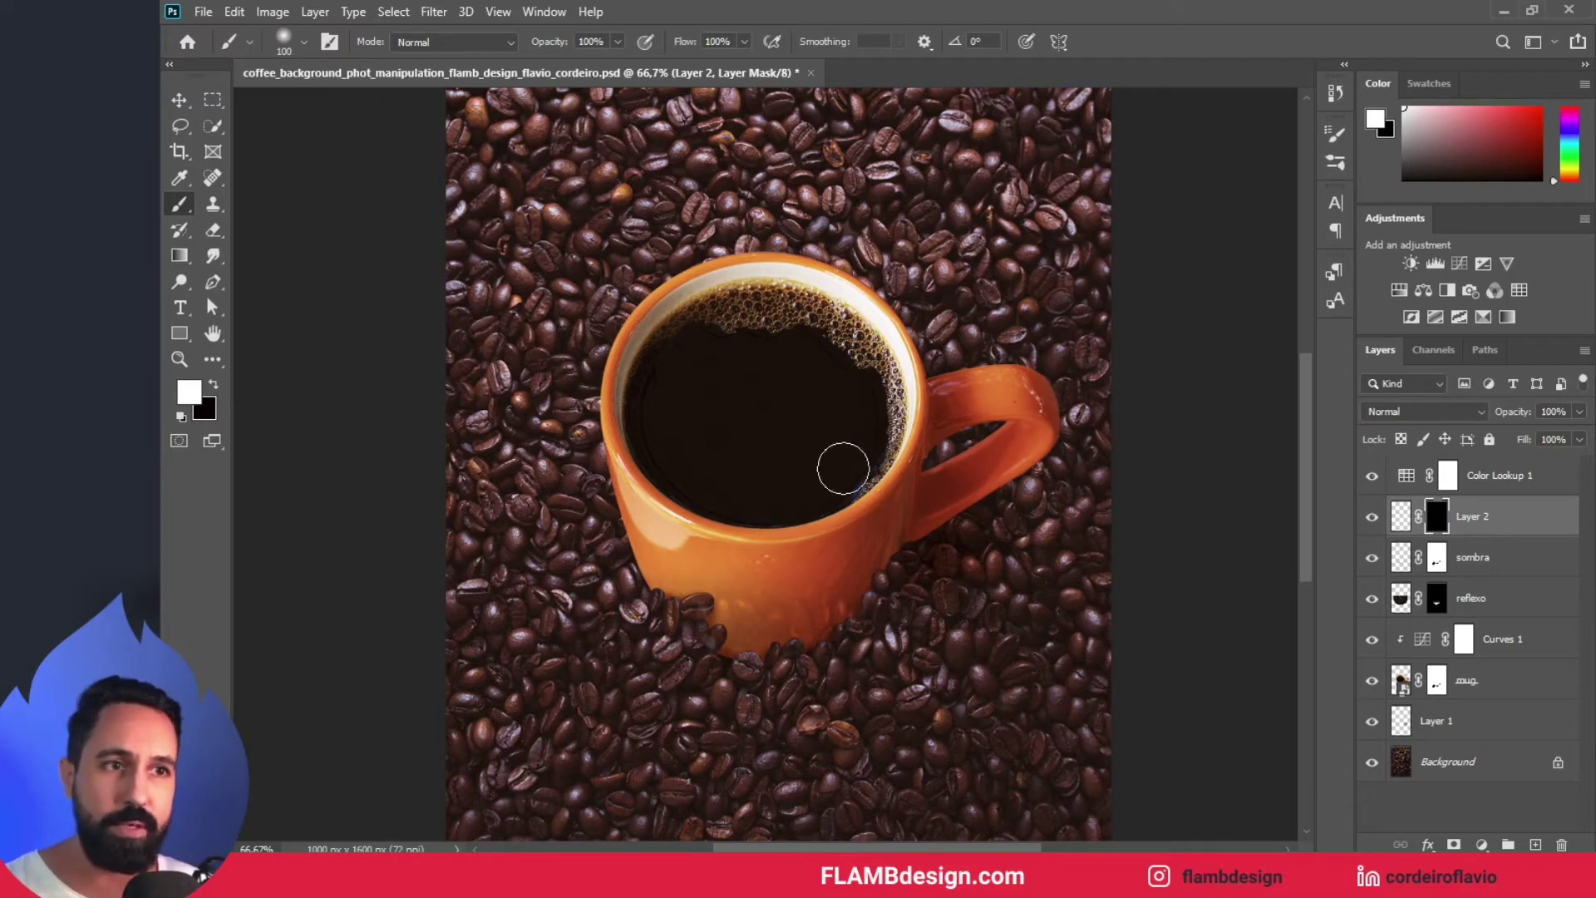
- Try revealing the glow on the handle and the mug's sides with the white brush at 100% opacity
left_click(1049, 382)
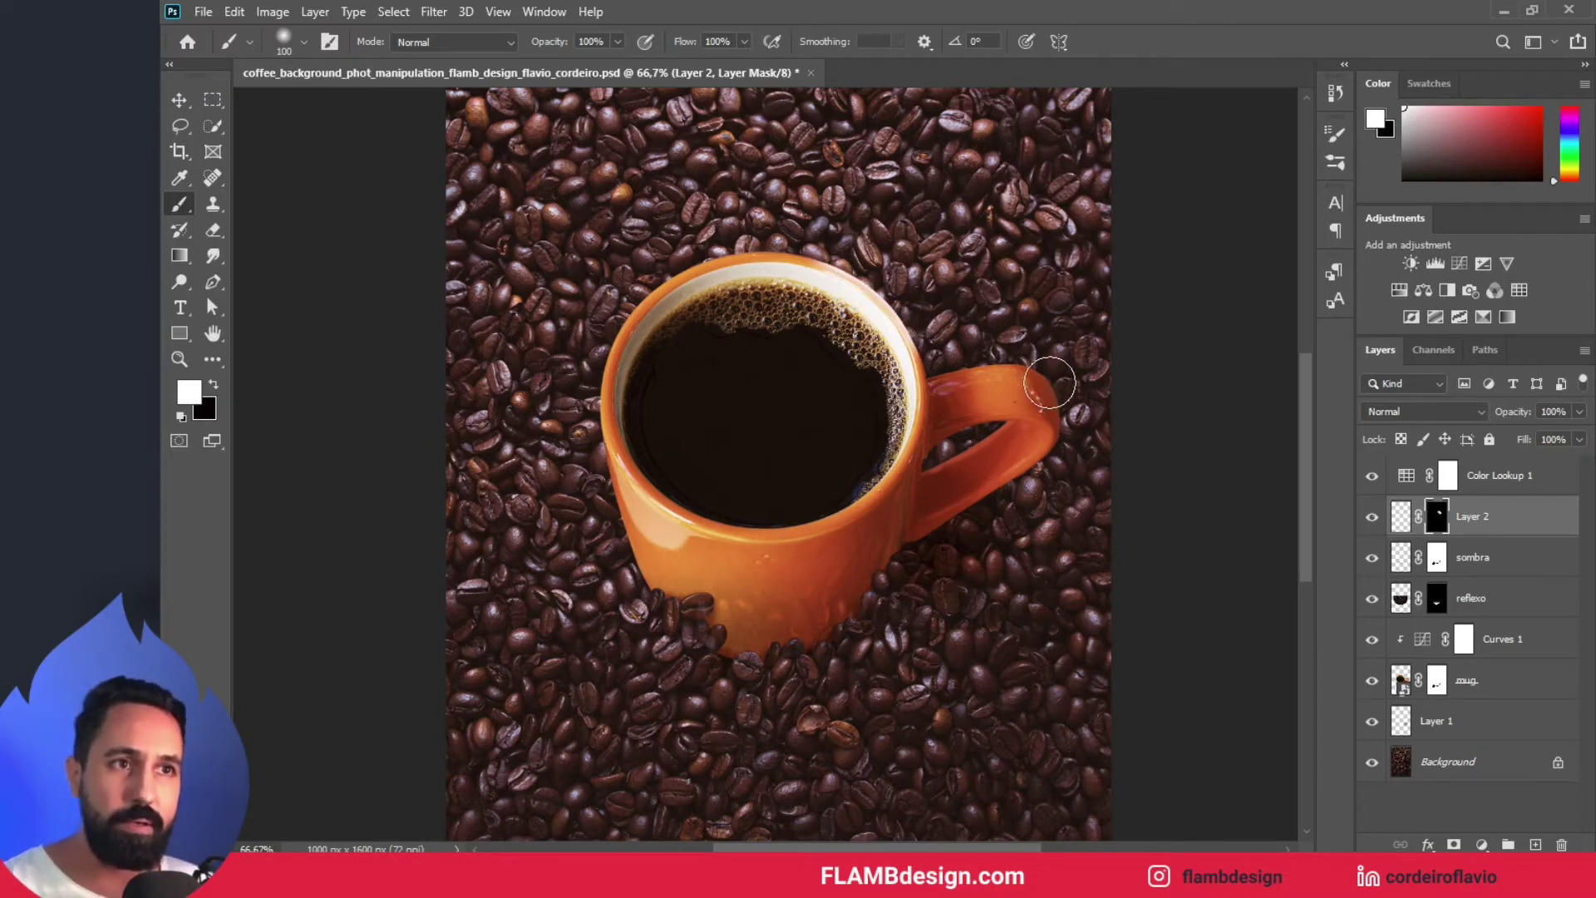
key("ctrl+z")
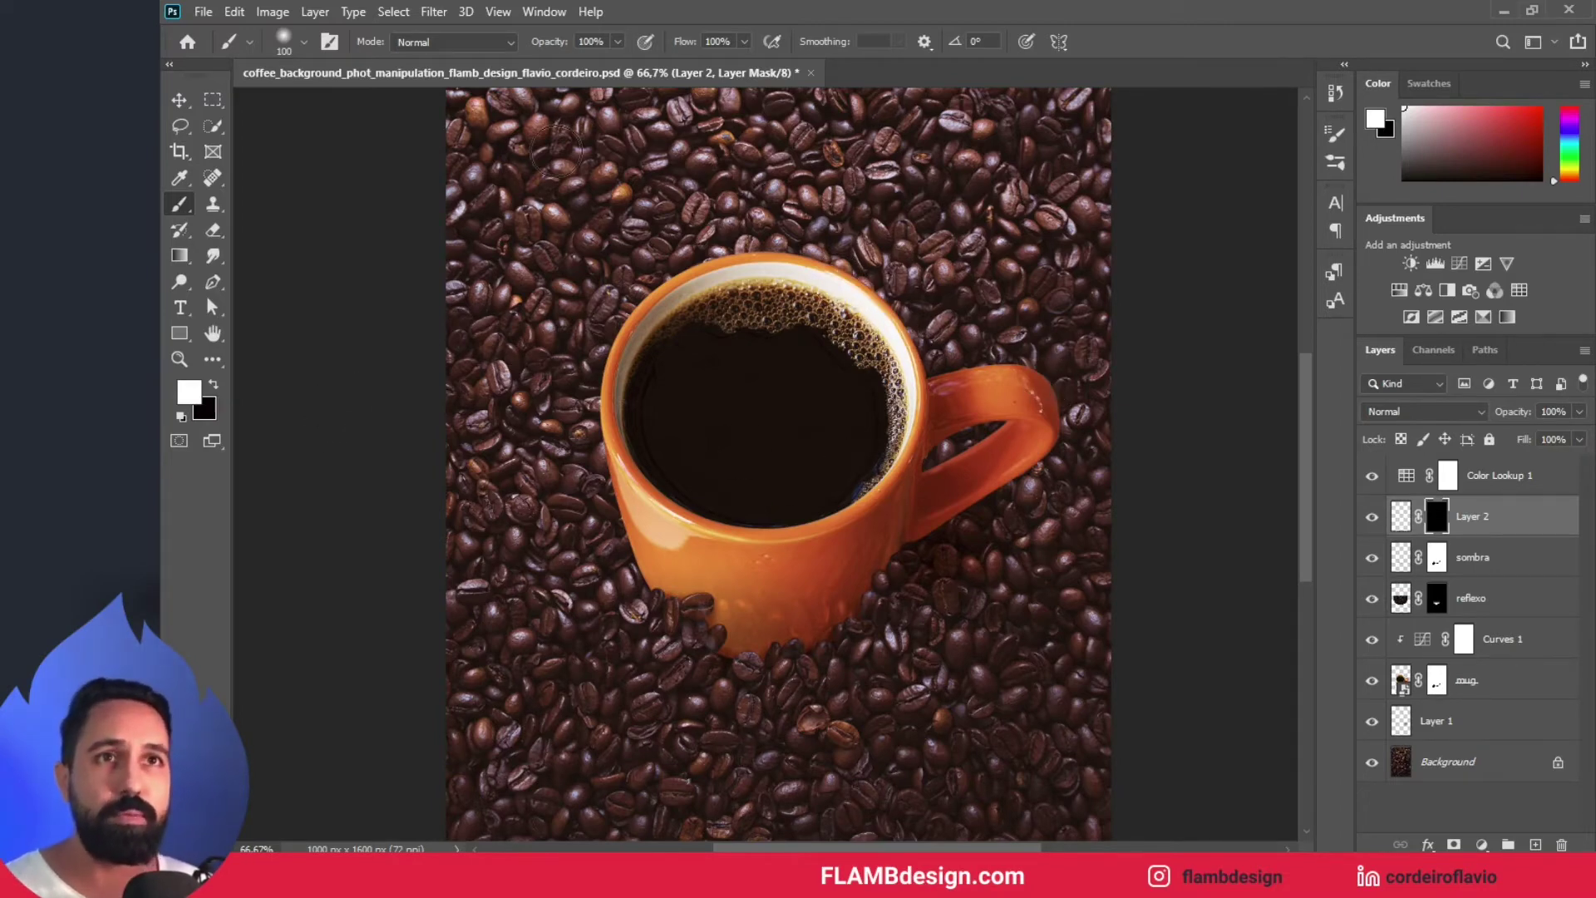
left_click_drag(595, 409, 611, 538)
left_click_drag(856, 582, 928, 504)
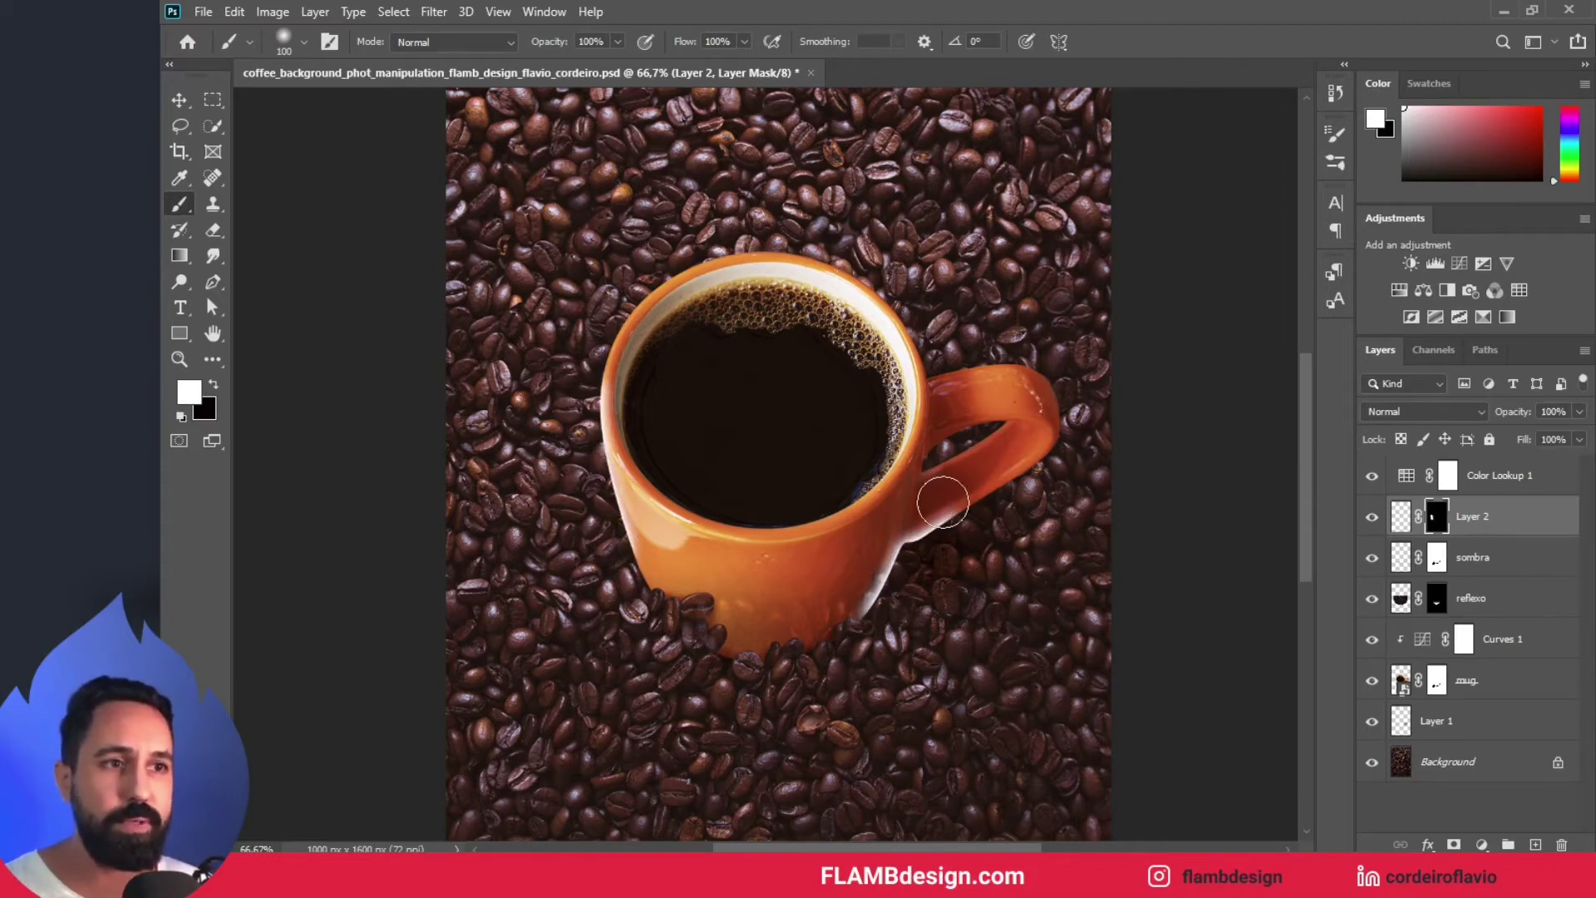
key("ctrl+z")
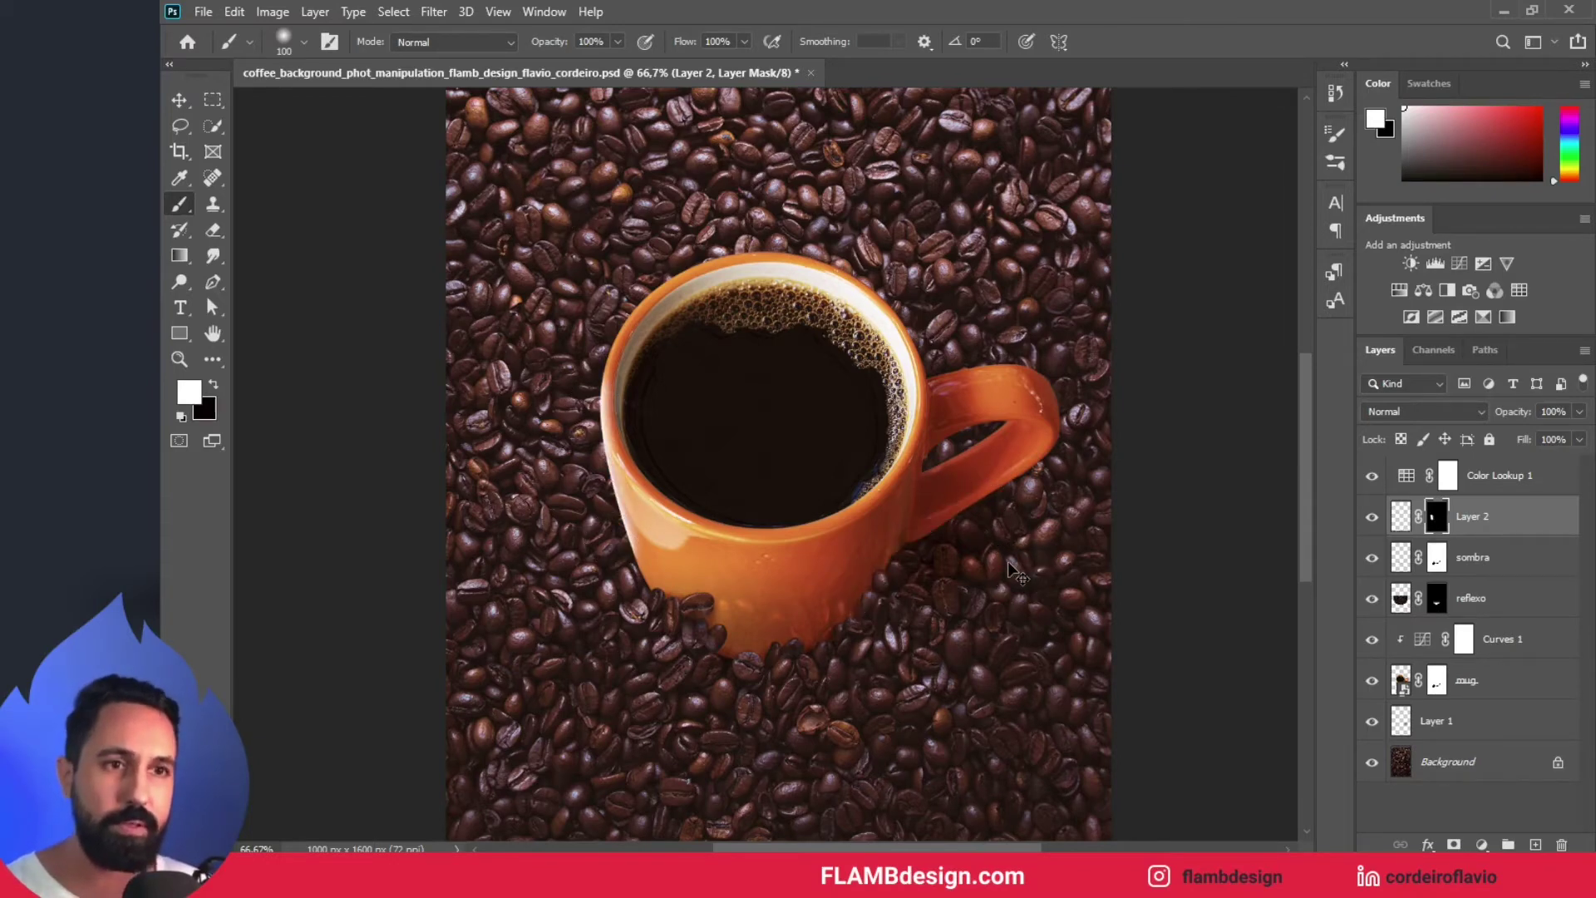
key("ctrl+z")
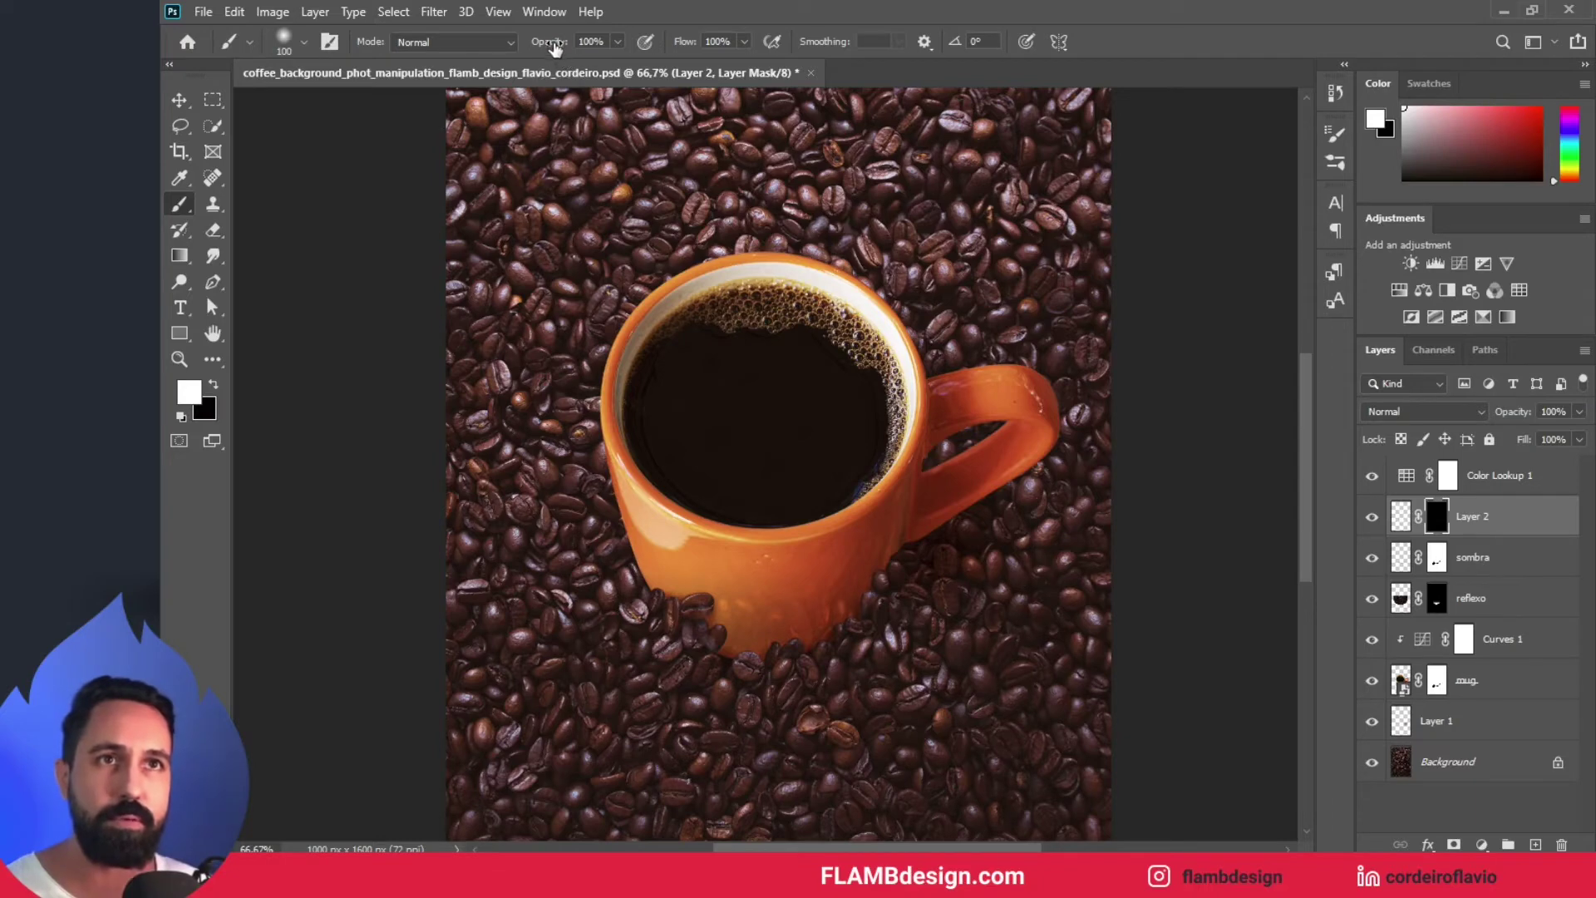
- Paint the glow softly back along the handle's outer edge and the mug's left rim with the brush at 32% opacity
left_click_drag(510, 50, 495, 49)
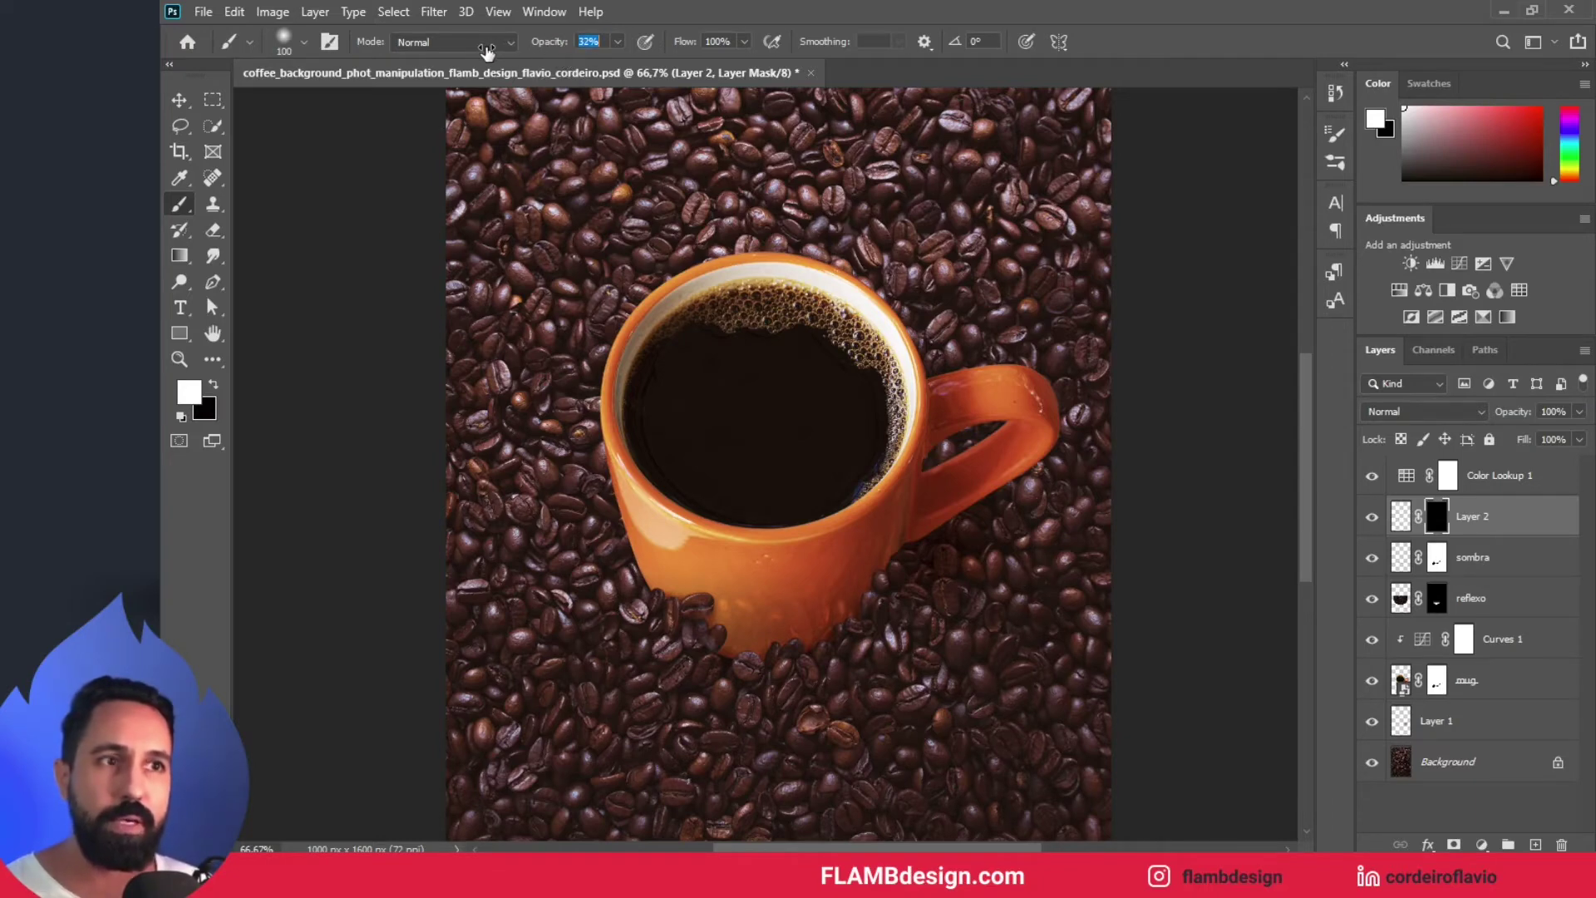
mouse_move(1025, 370)
left_mouse_down()
mouse_move(1028, 462)
mouse_move(960, 511)
mouse_move(1036, 465)
mouse_move(960, 505)
mouse_move(990, 498)
mouse_move(981, 512)
mouse_move(1038, 395)
mouse_move(988, 368)
mouse_move(949, 422)
left_mouse_up()
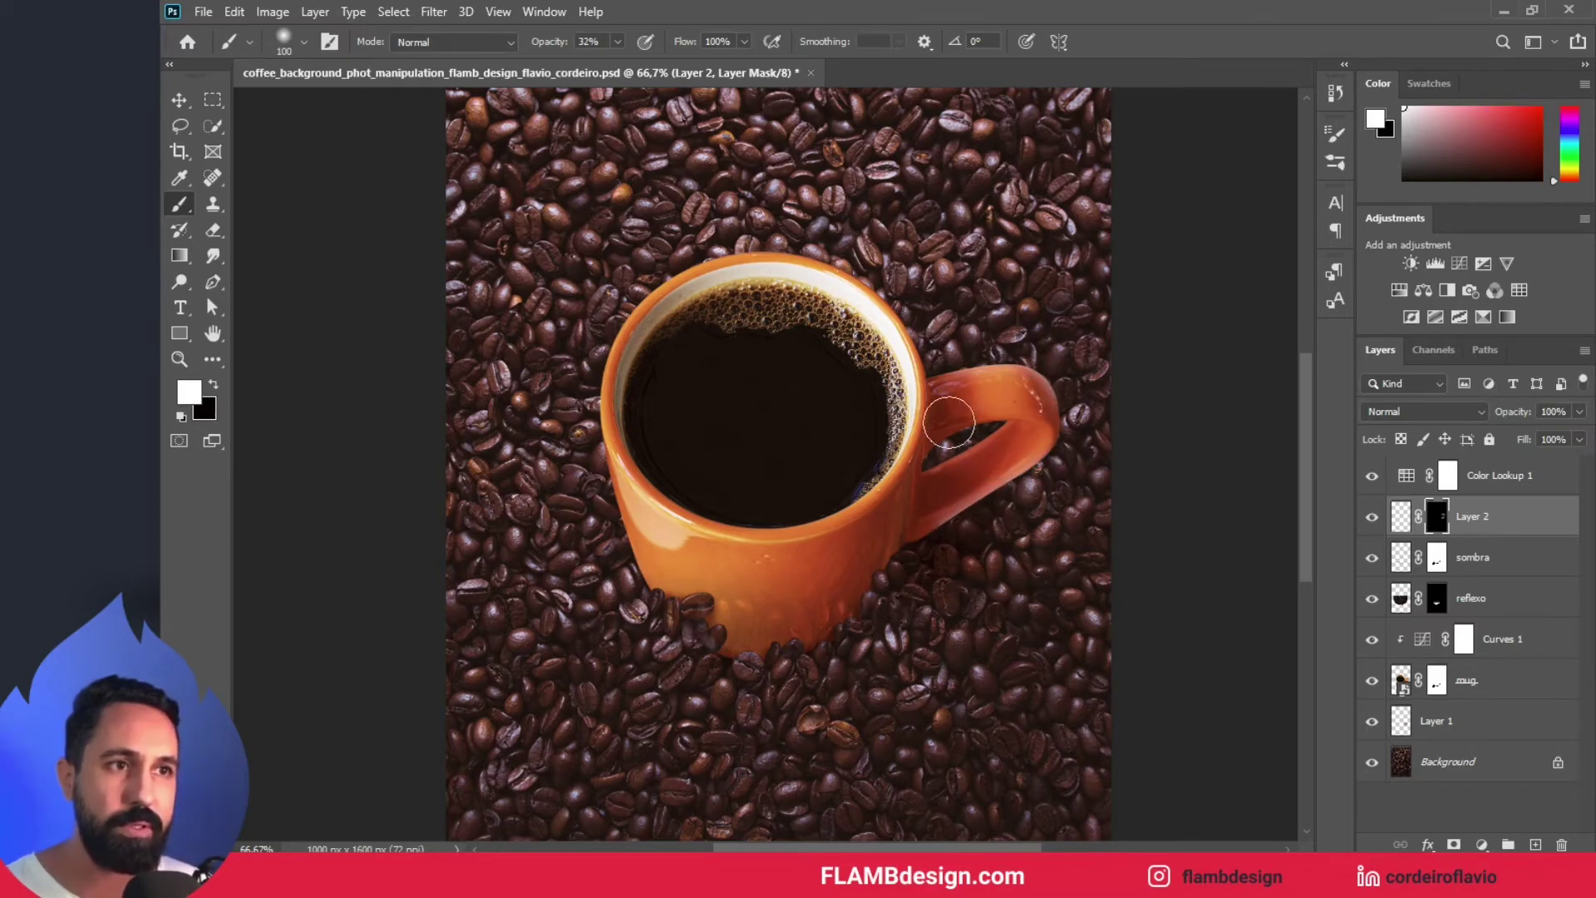
left_click_drag(1002, 368, 990, 369)
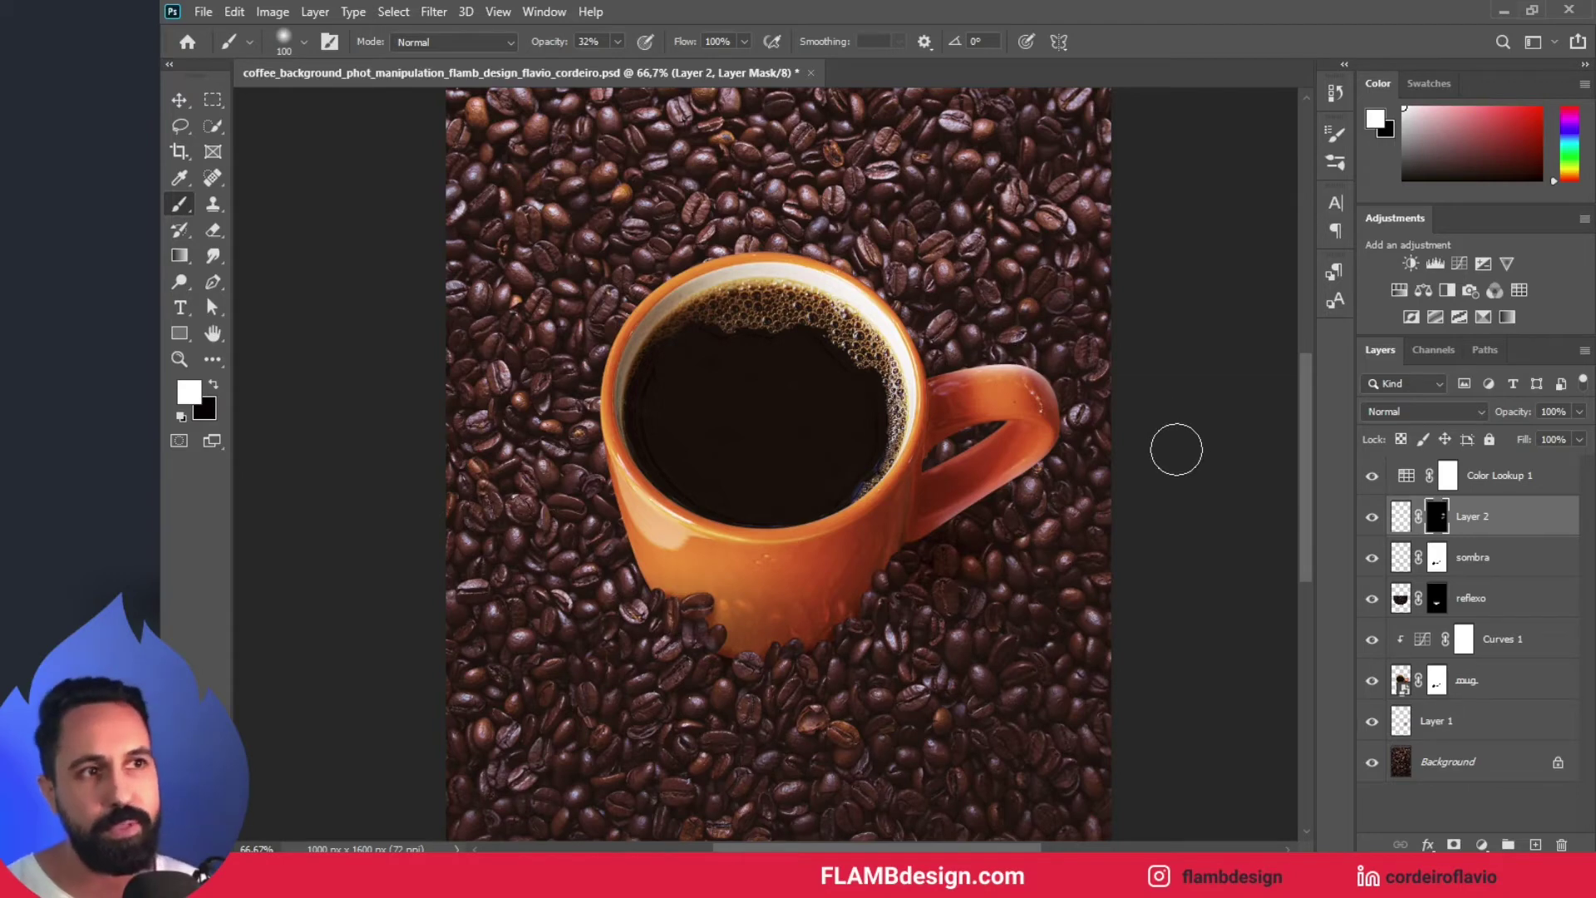
mouse_move(603, 433)
left_mouse_down()
mouse_move(618, 551)
mouse_move(617, 444)
mouse_move(616, 526)
mouse_move(594, 413)
mouse_move(602, 345)
mouse_move(649, 273)
mouse_move(725, 245)
mouse_move(704, 247)
mouse_move(850, 260)
mouse_move(716, 246)
left_mouse_up()
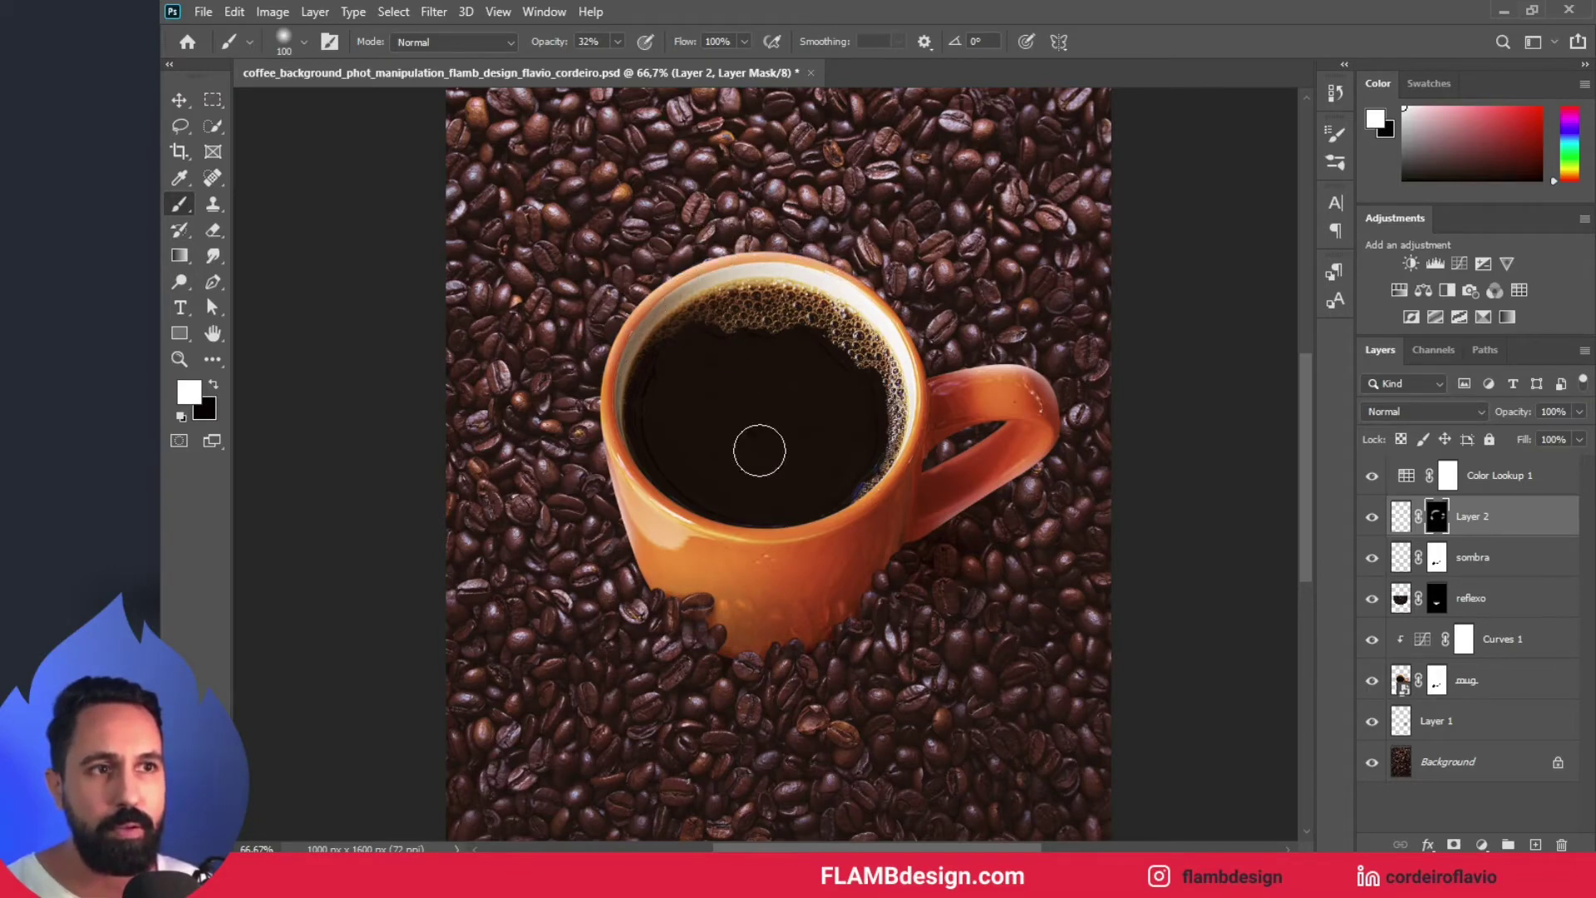
mouse_move(1016, 483)
left_mouse_down()
mouse_move(990, 497)
mouse_move(1008, 491)
left_mouse_up()
- Reveal a faint glow around the handle's inner opening with a 90 px brush at 14% opacity
key("bracketleft")
key("bracketleft")
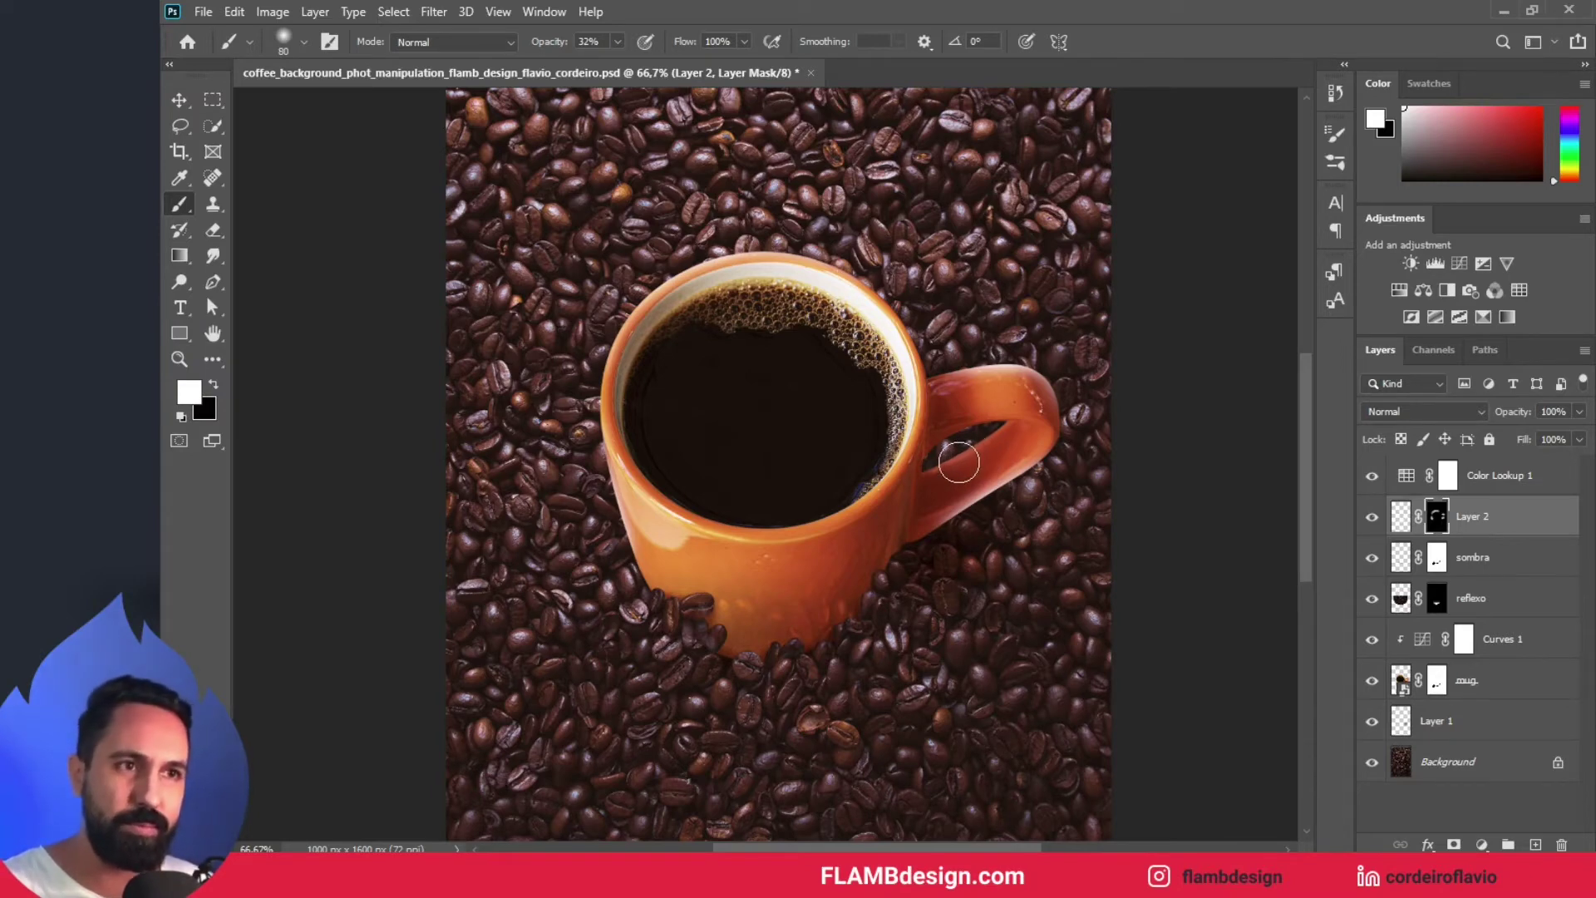
mouse_move(962, 459)
left_mouse_down()
mouse_move(999, 443)
mouse_move(962, 445)
left_mouse_up()
key("bracketright")
left_click_drag(549, 43, 536, 50)
mouse_move(962, 452)
left_mouse_down()
mouse_move(944, 453)
mouse_move(1027, 418)
mouse_move(1032, 477)
mouse_move(1039, 433)
left_mouse_up()
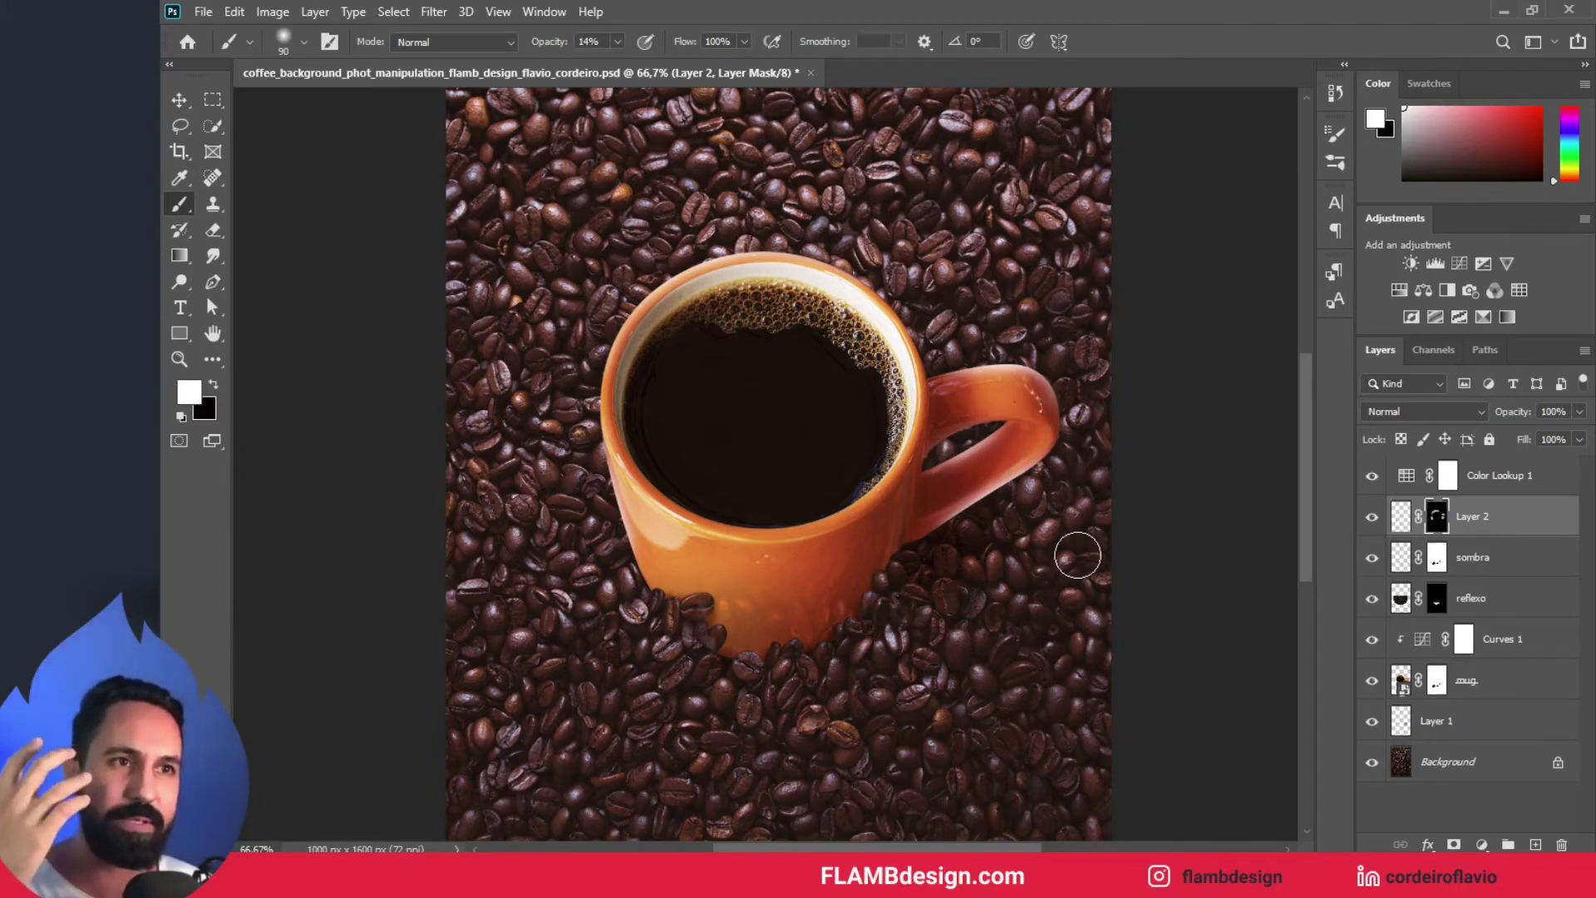
- Examine the composition in a horizontally mirrored view, and compare it with Layer 2's glow toggled off and on
scroll(1070, 552, "up", 1)
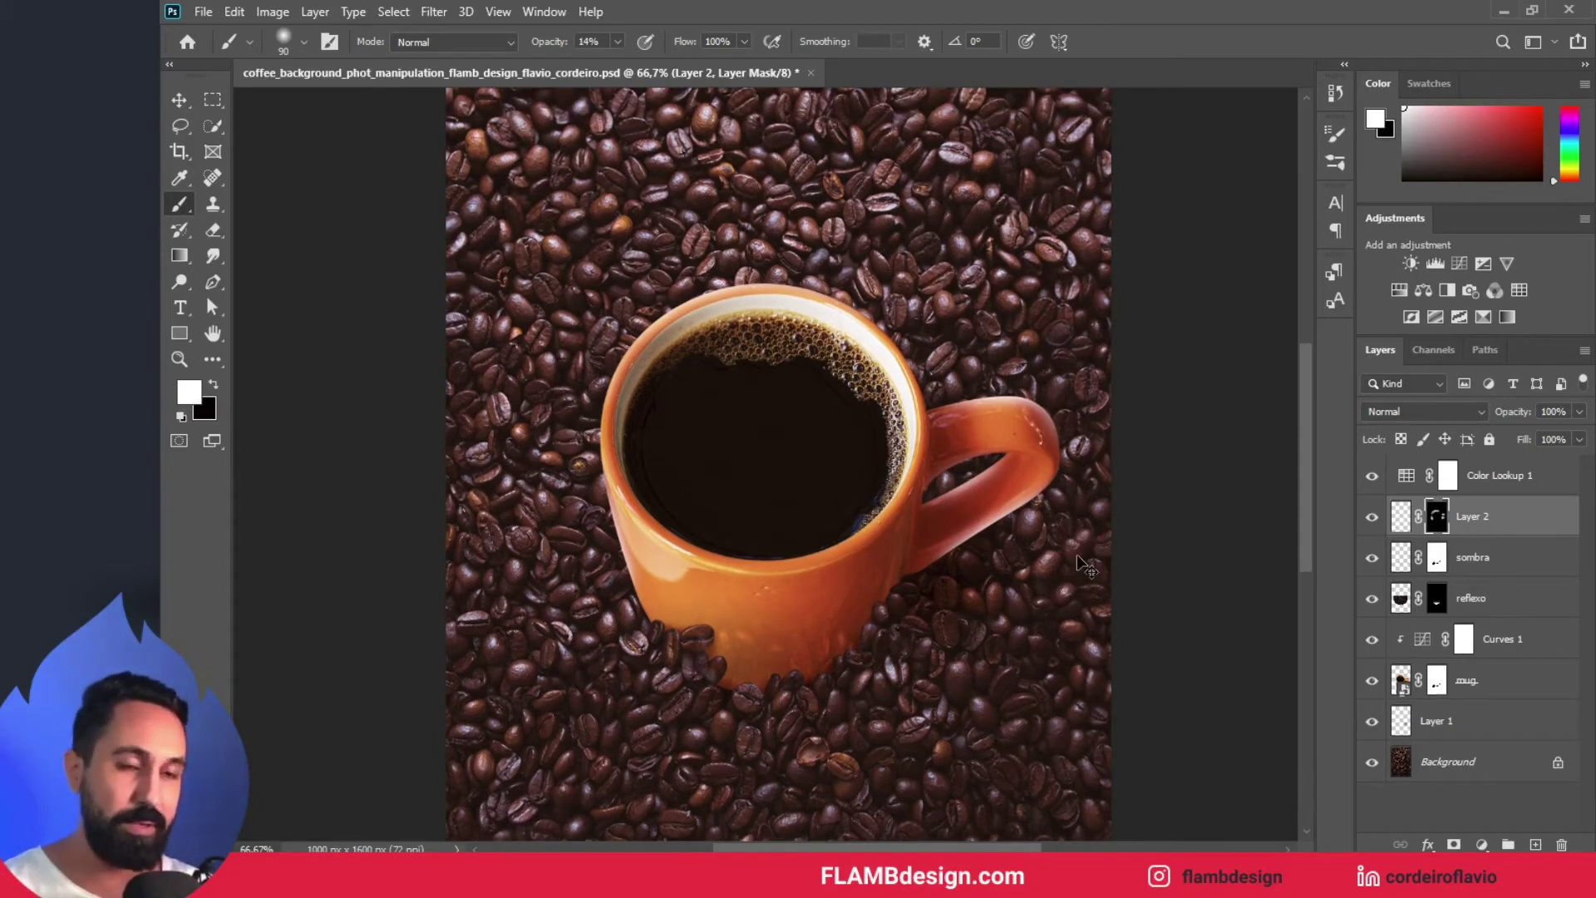
key("ctrl+shift+h")
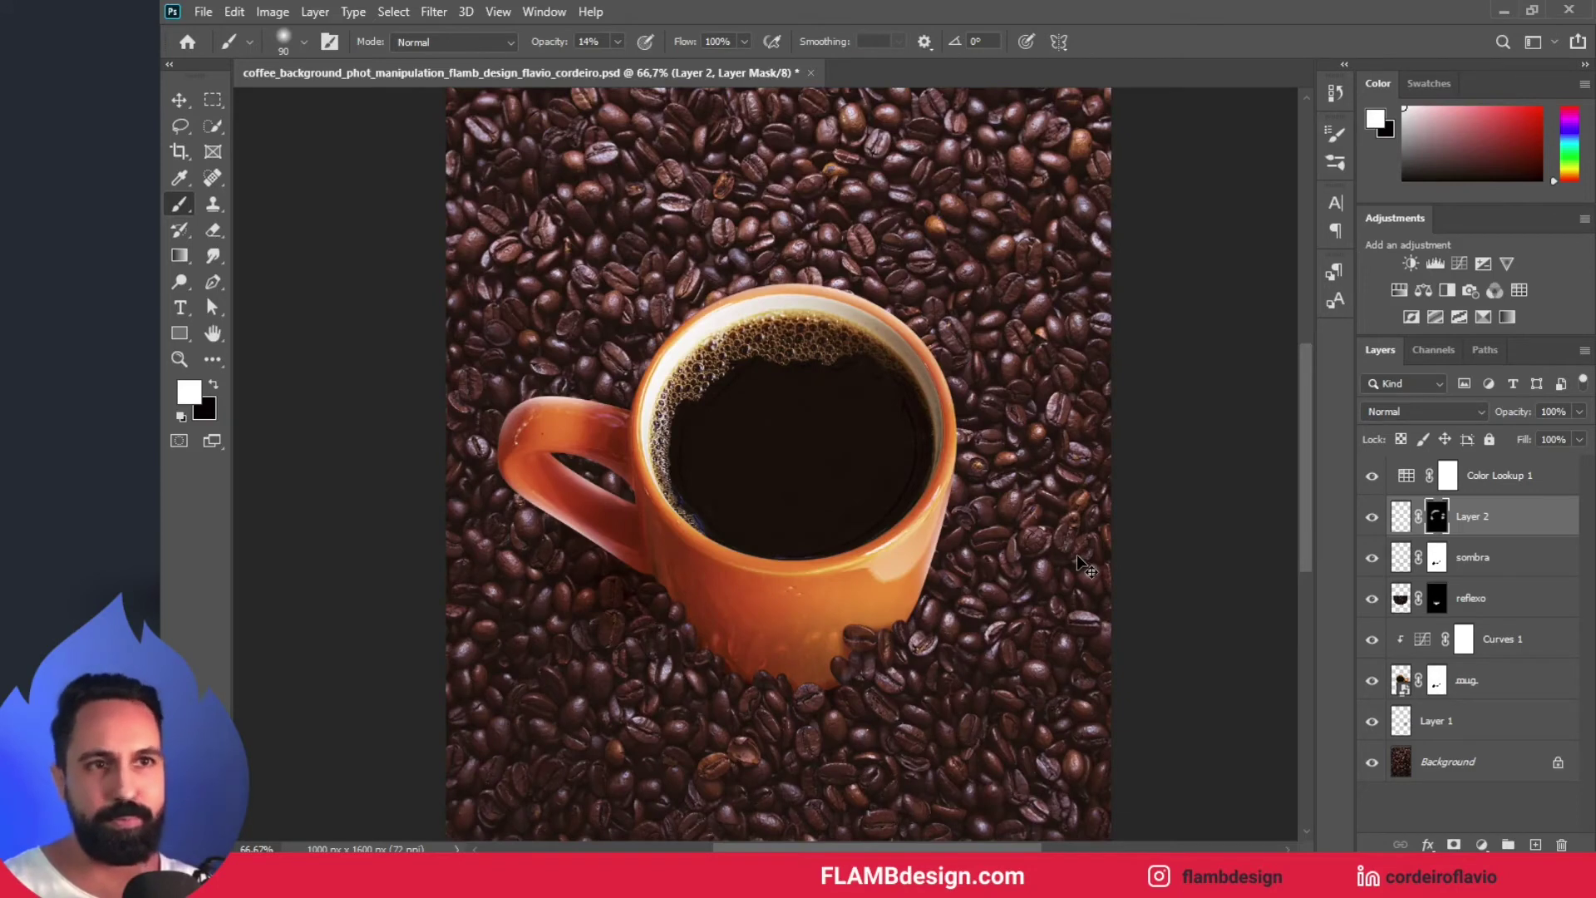
key("ctrl+shift+h")
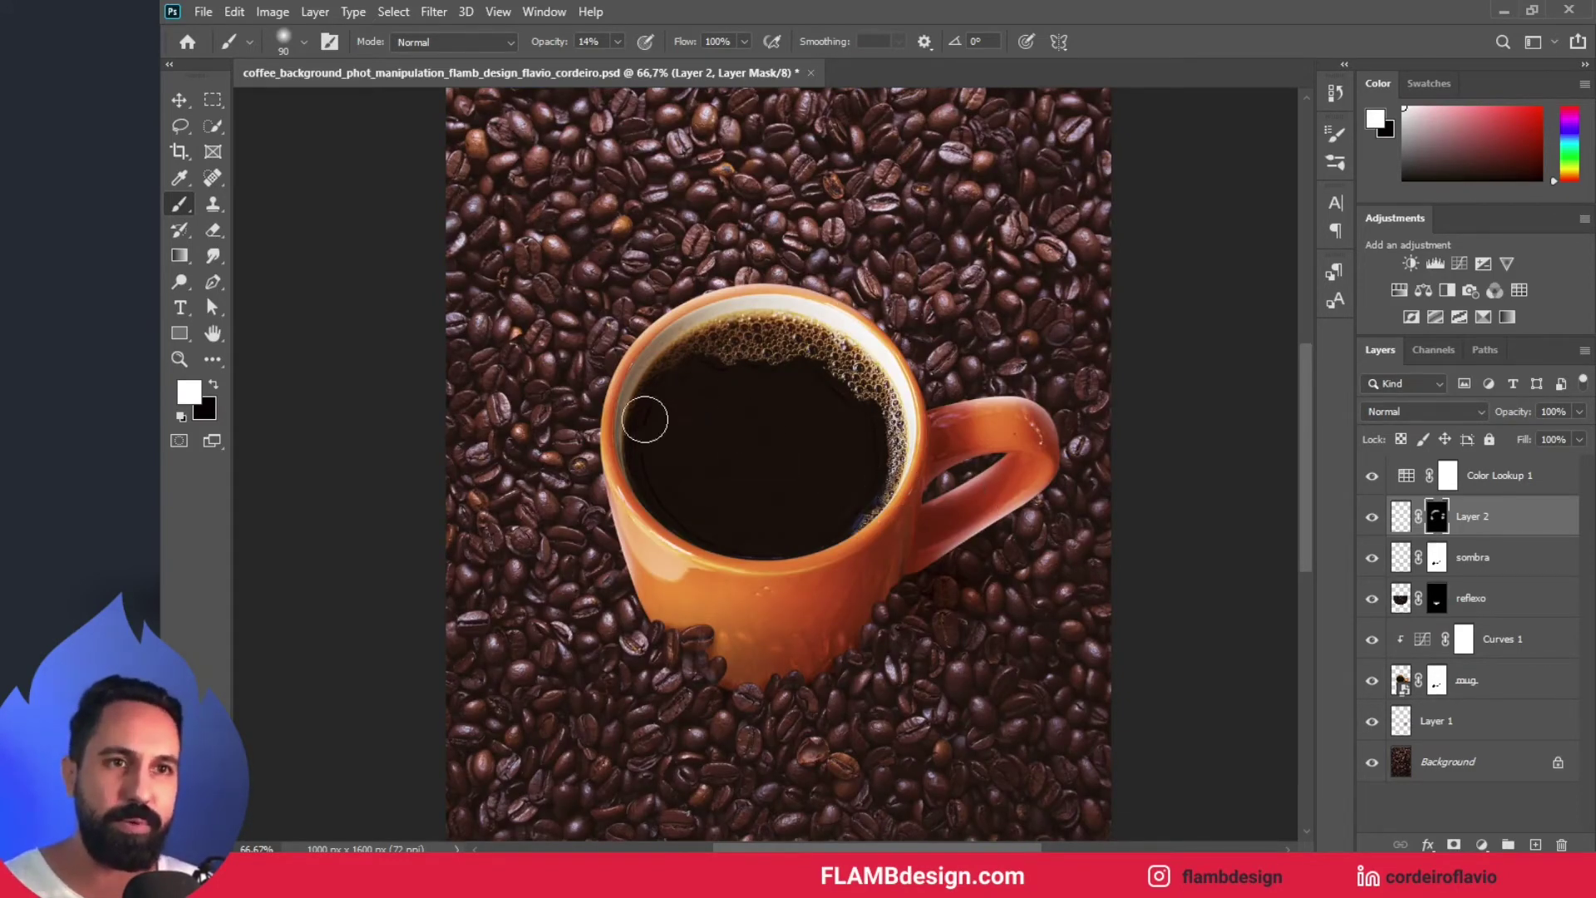
left_click(1372, 522)
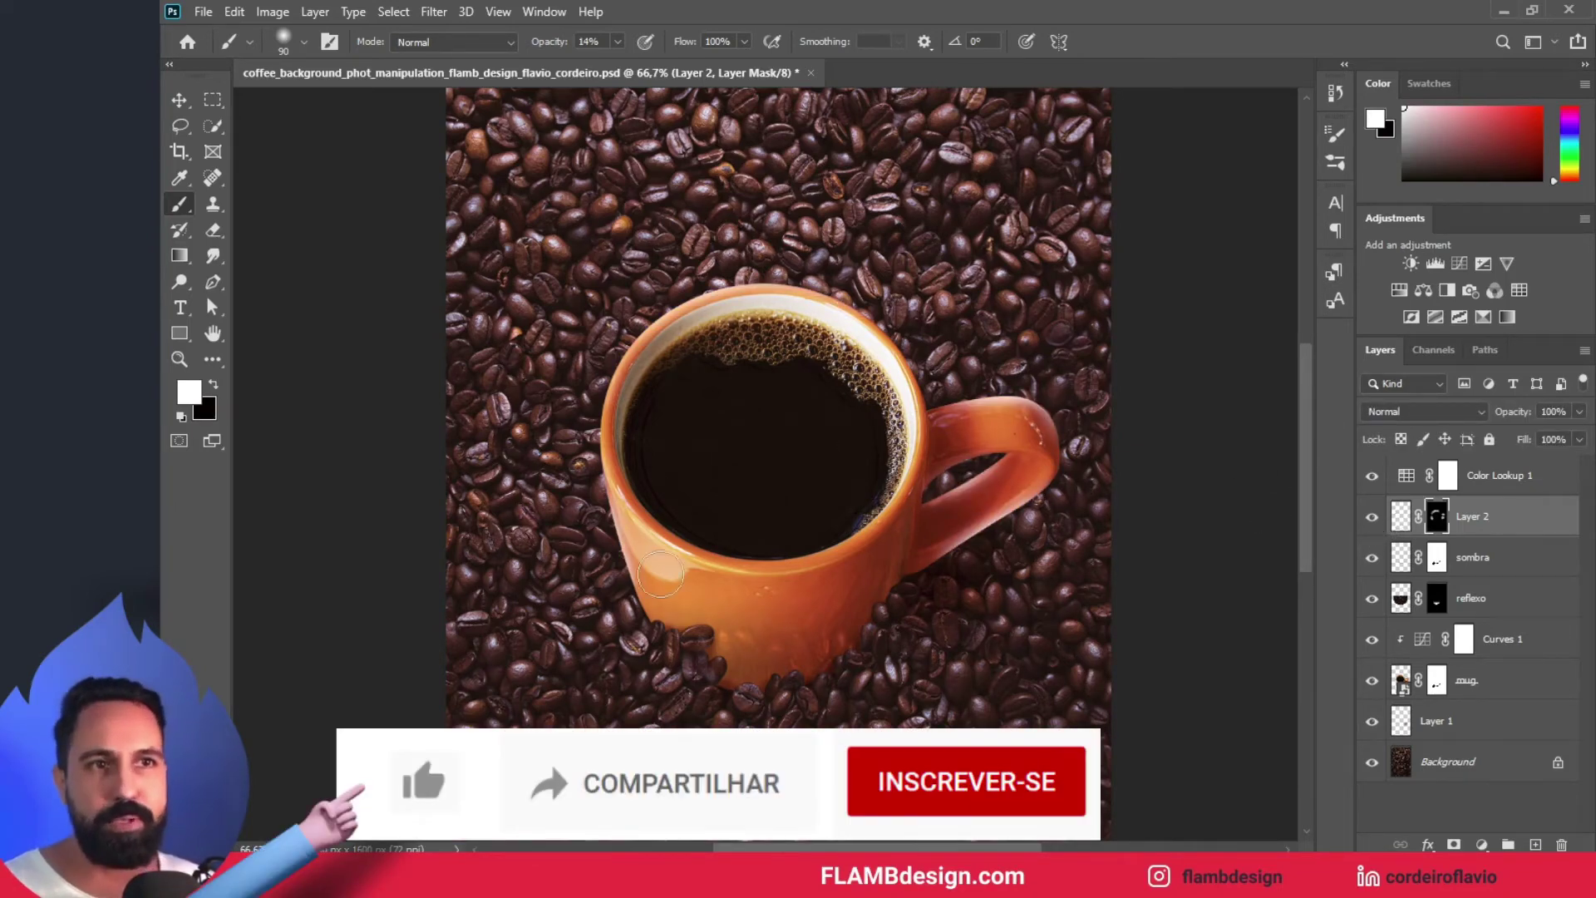
- Set Layer 2's blend mode to Screen and lower its opacity to 61%
left_click_drag(1520, 413, 1496, 413)
left_click(1444, 418)
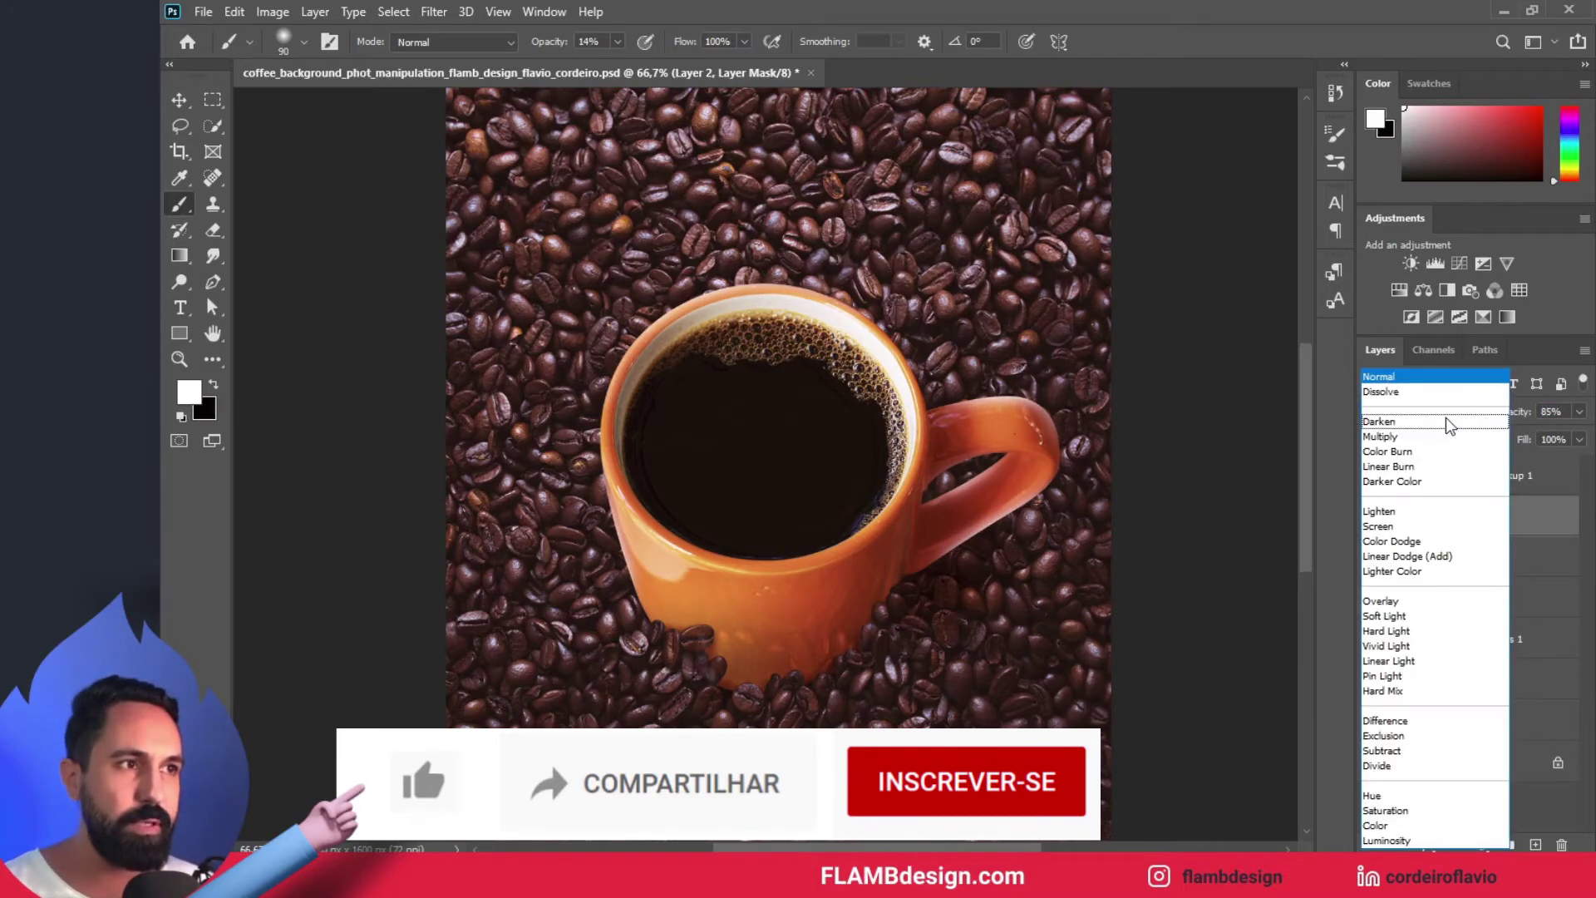
left_click(1393, 529)
left_click_drag(1512, 416, 1491, 413)
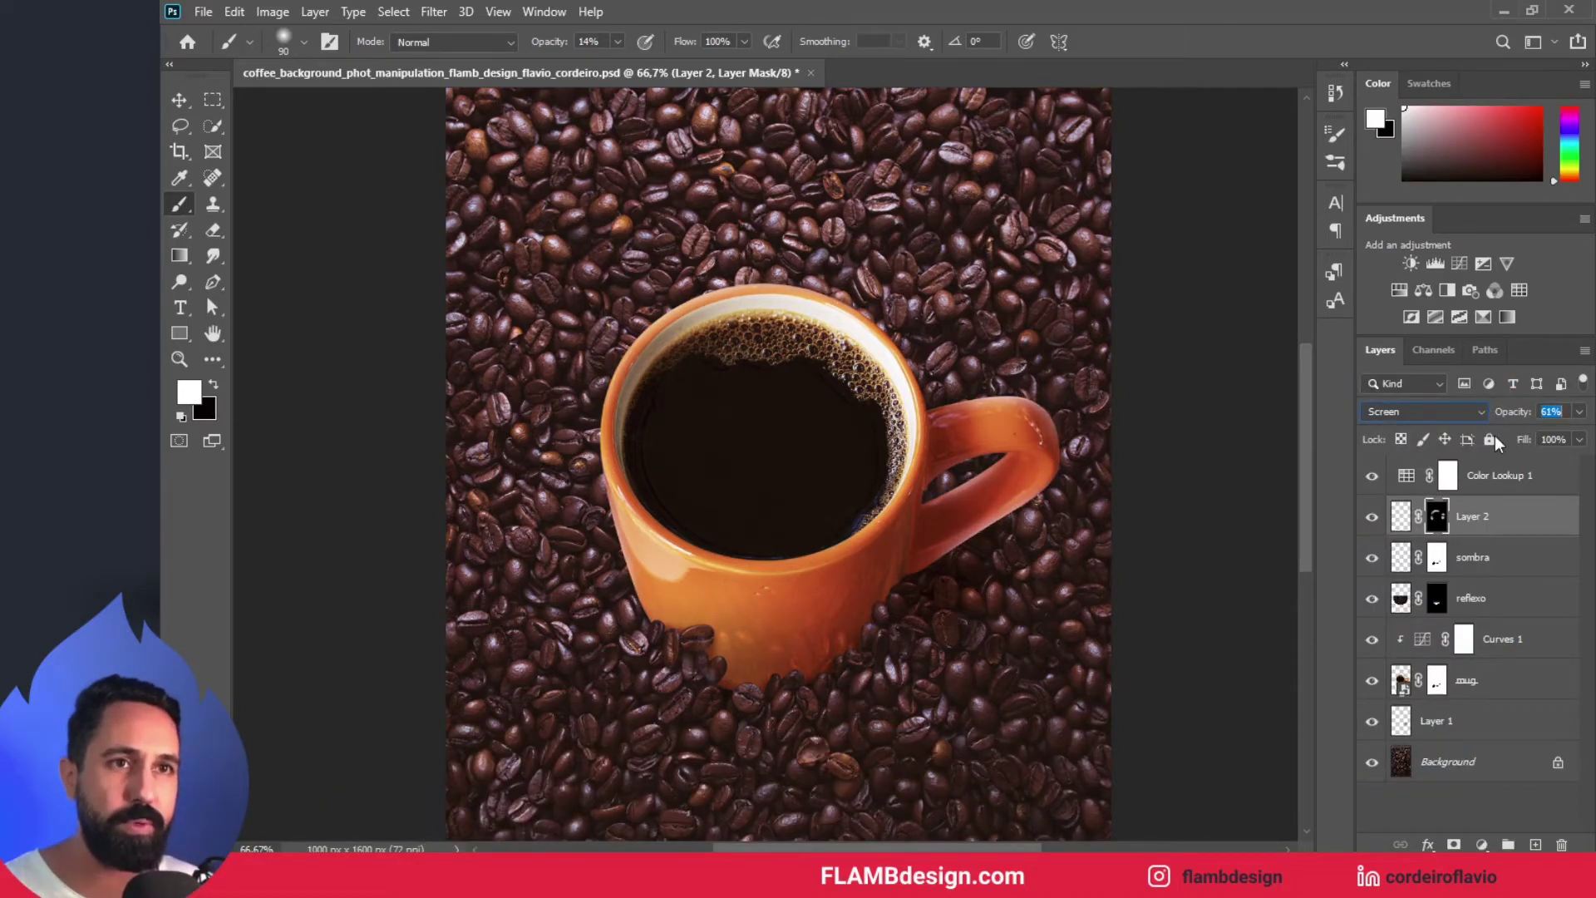
left_click(1548, 534)
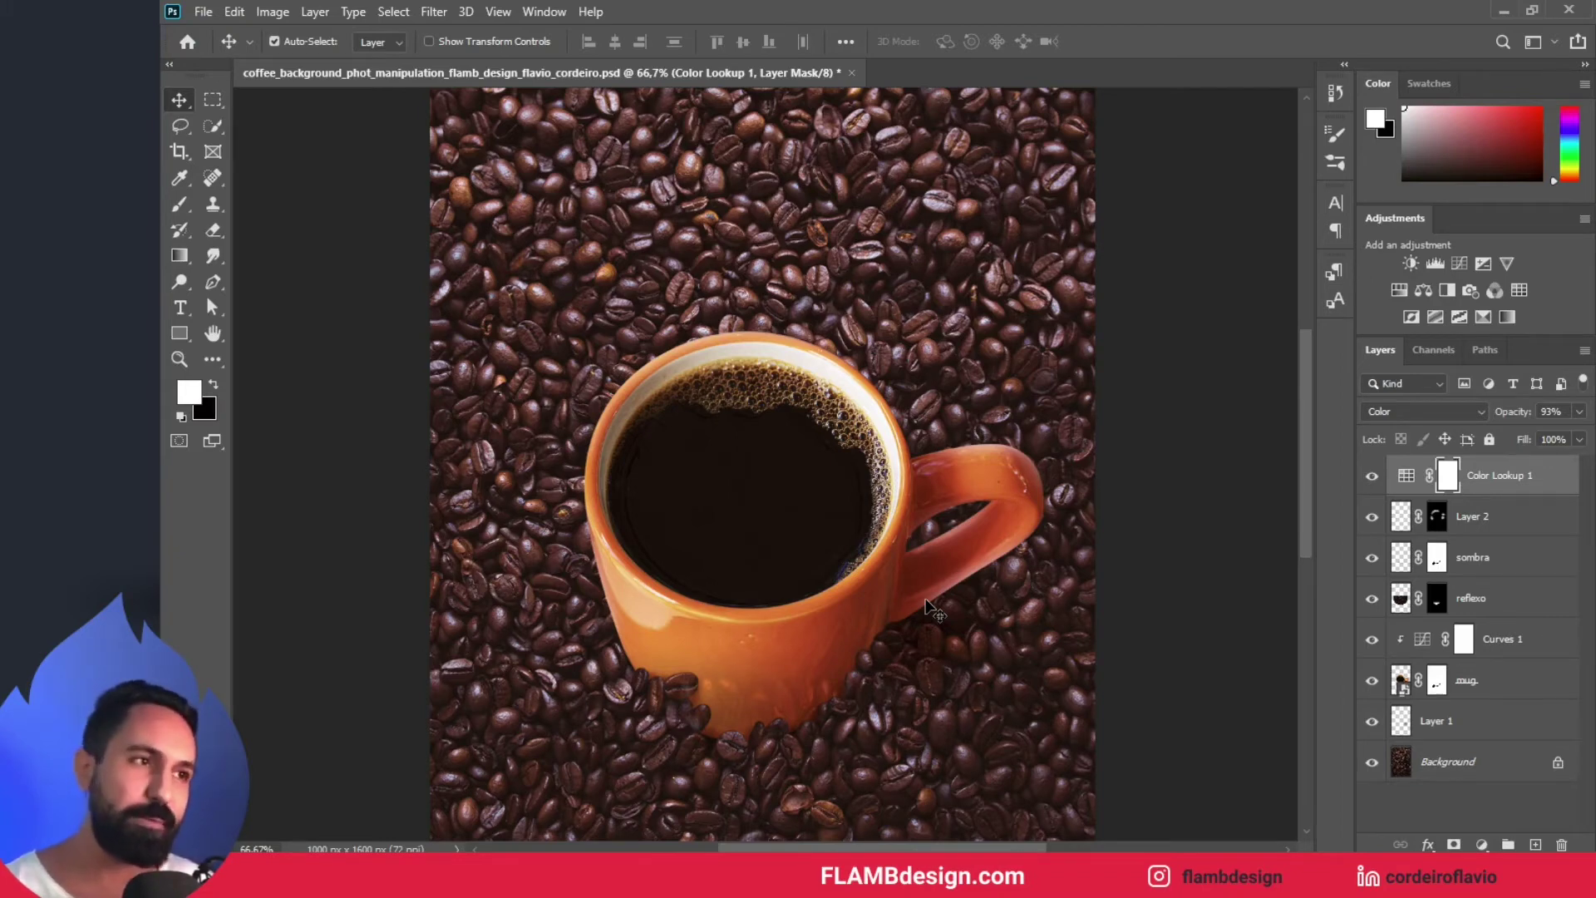
- Add a new layer above Color Lookup 1 and enlarge the soft brush to 200 px with 0% hardness
left_click(1536, 845)
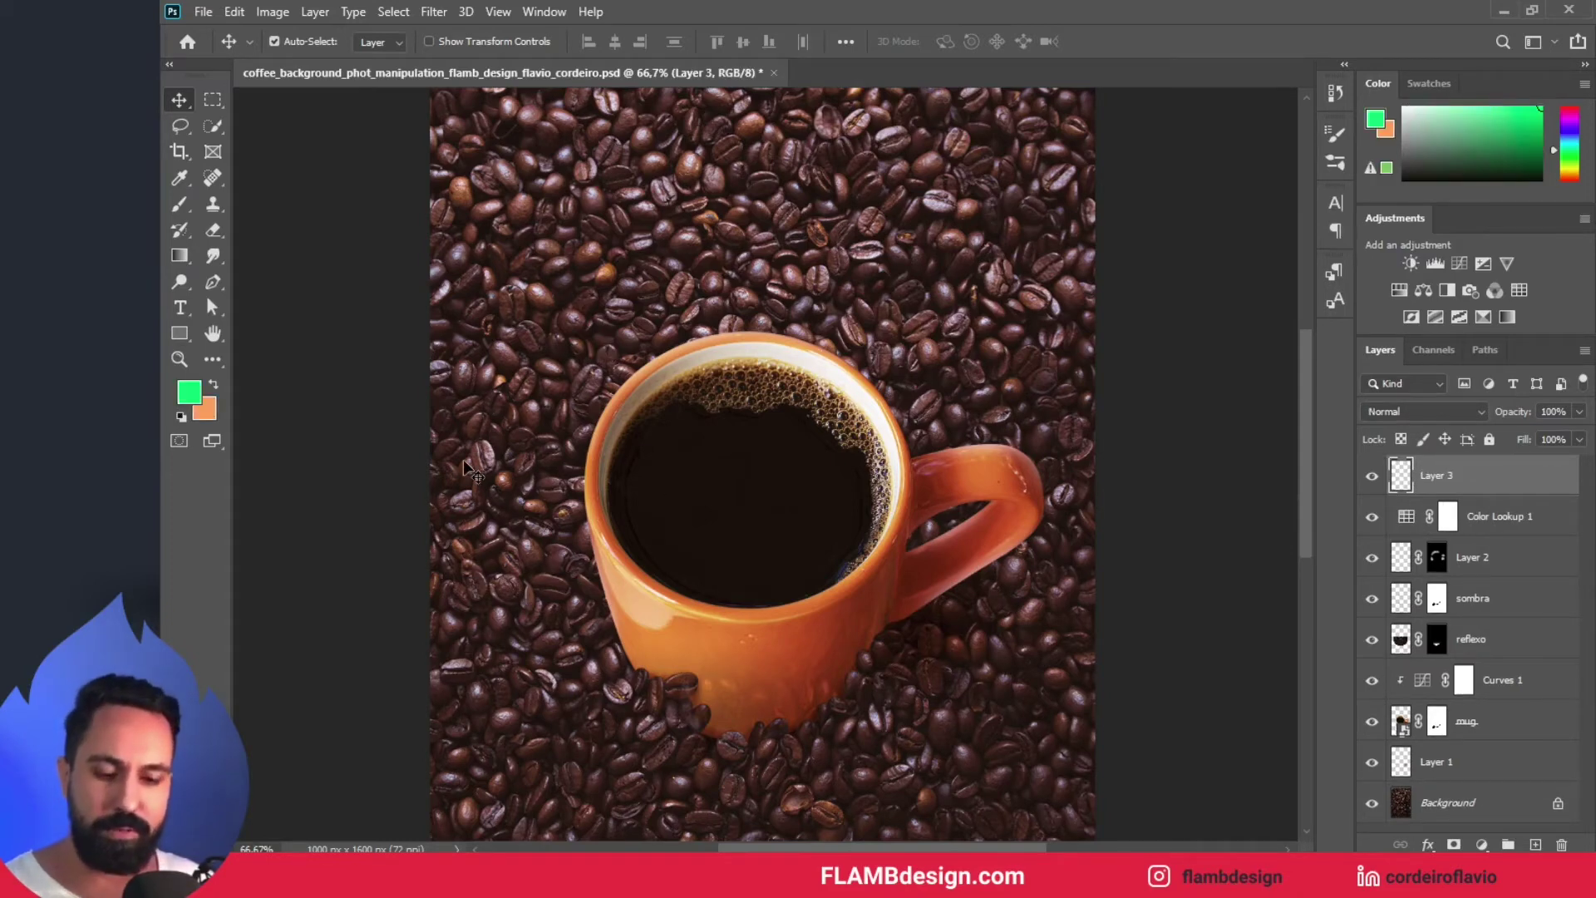
key("b")
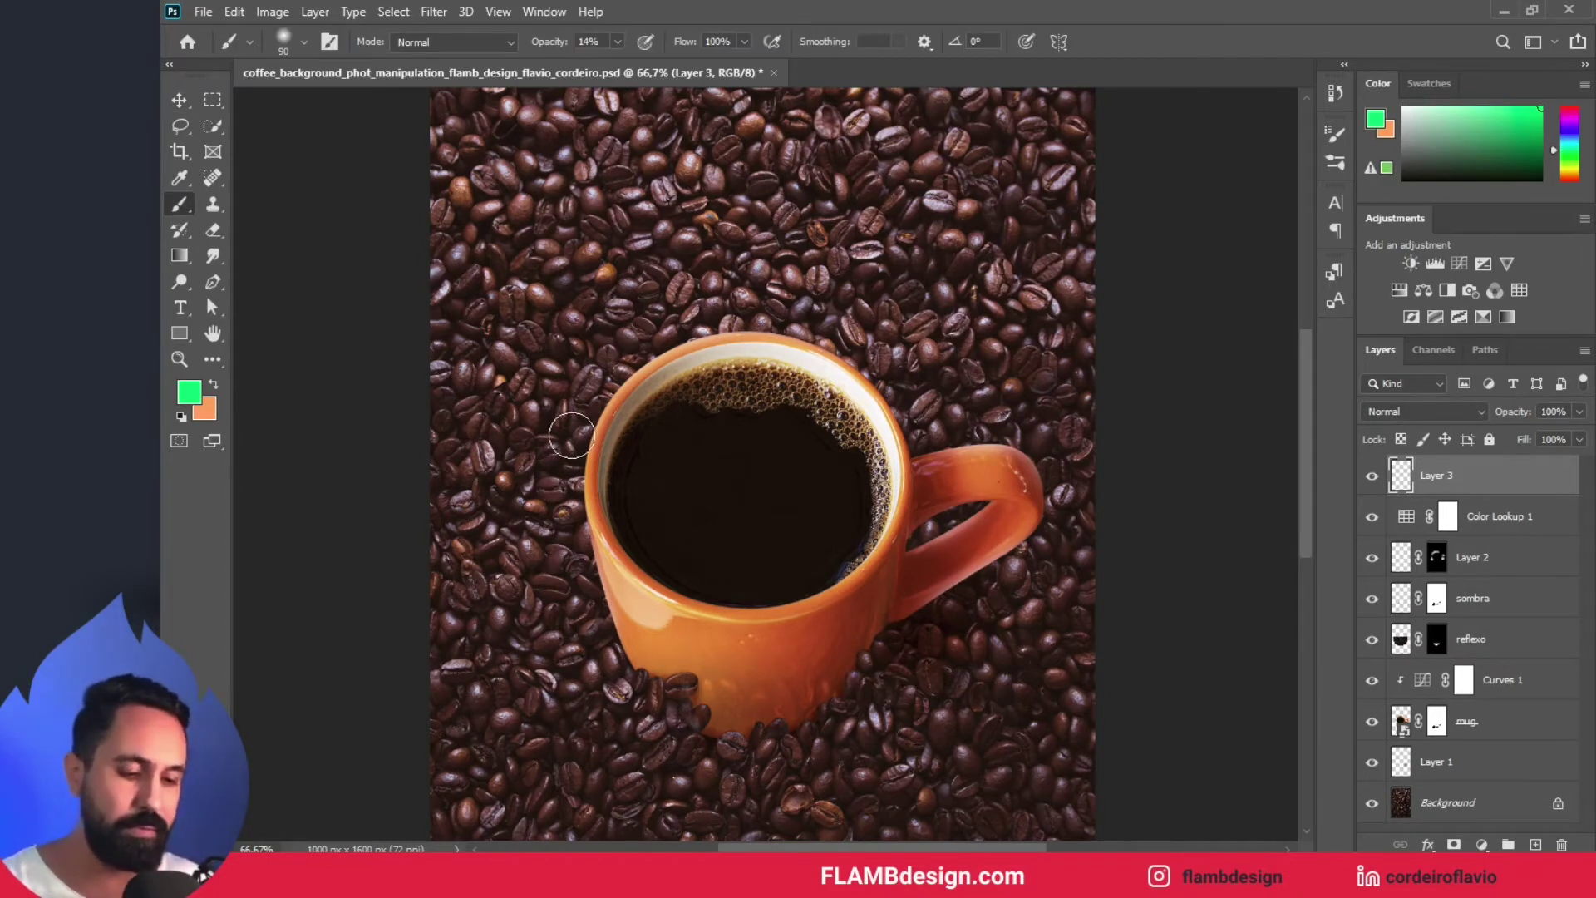
key("bracketright")
key("bracketright")
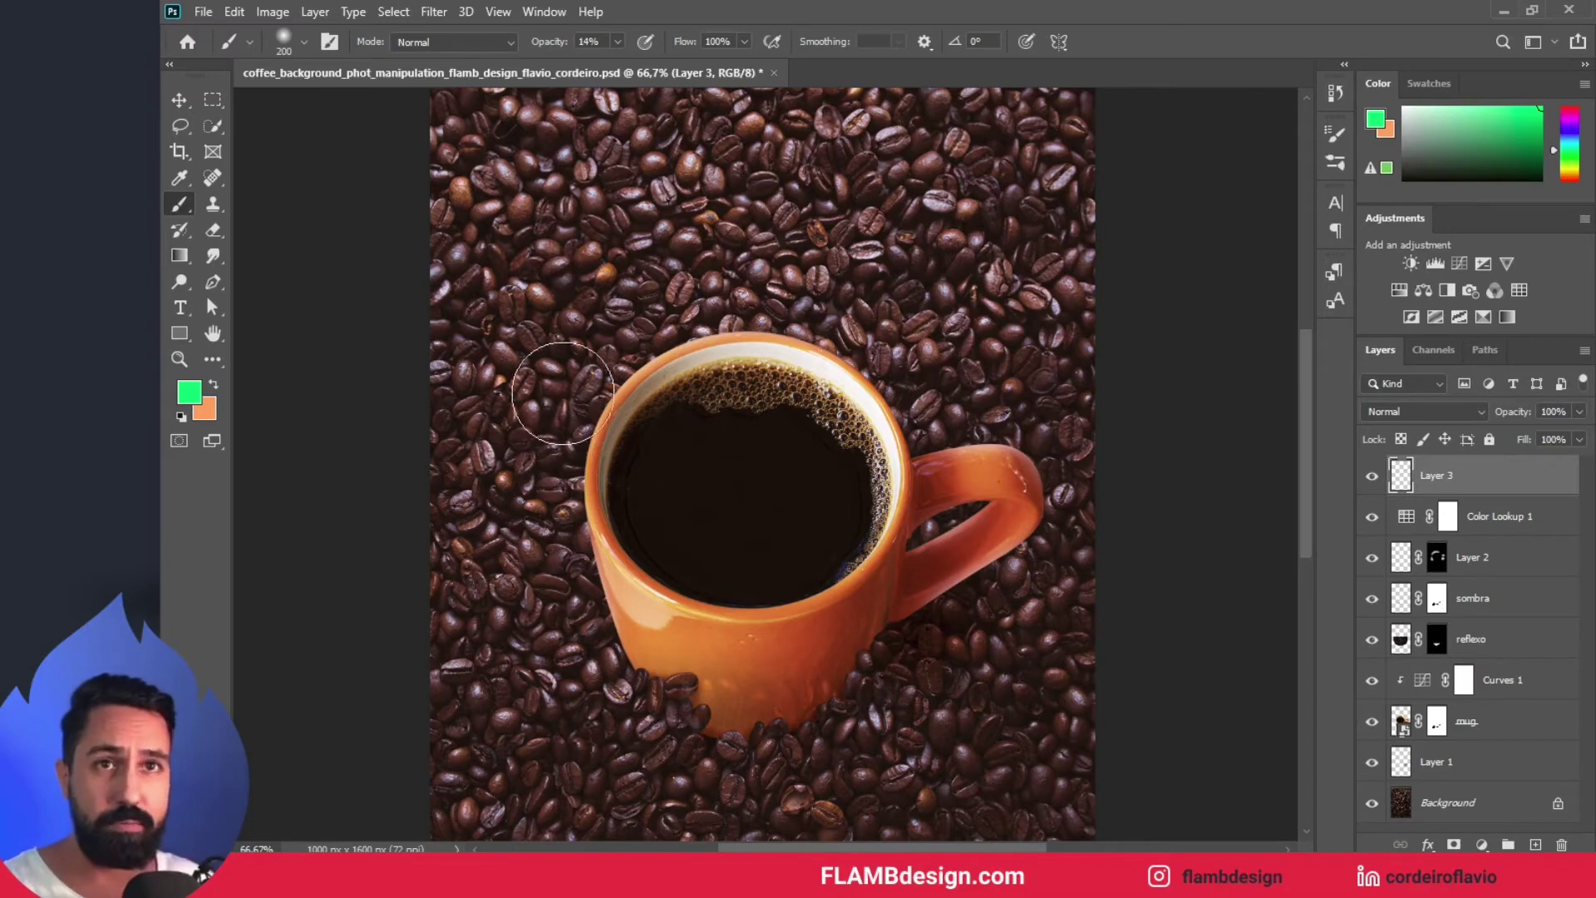
left_click(304, 43)
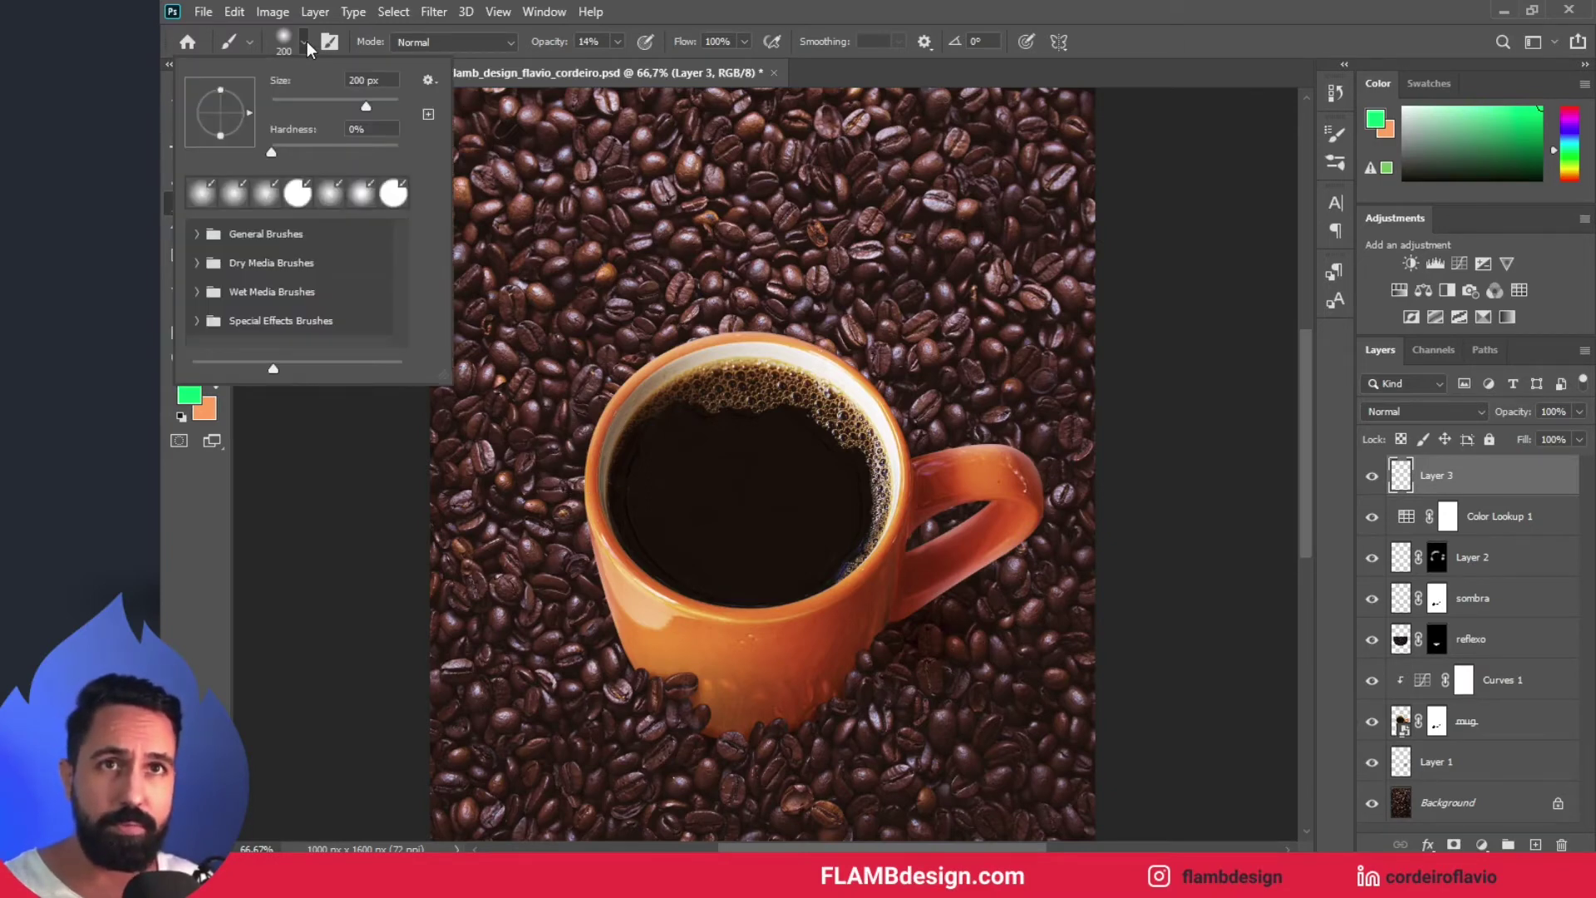
left_click(307, 41)
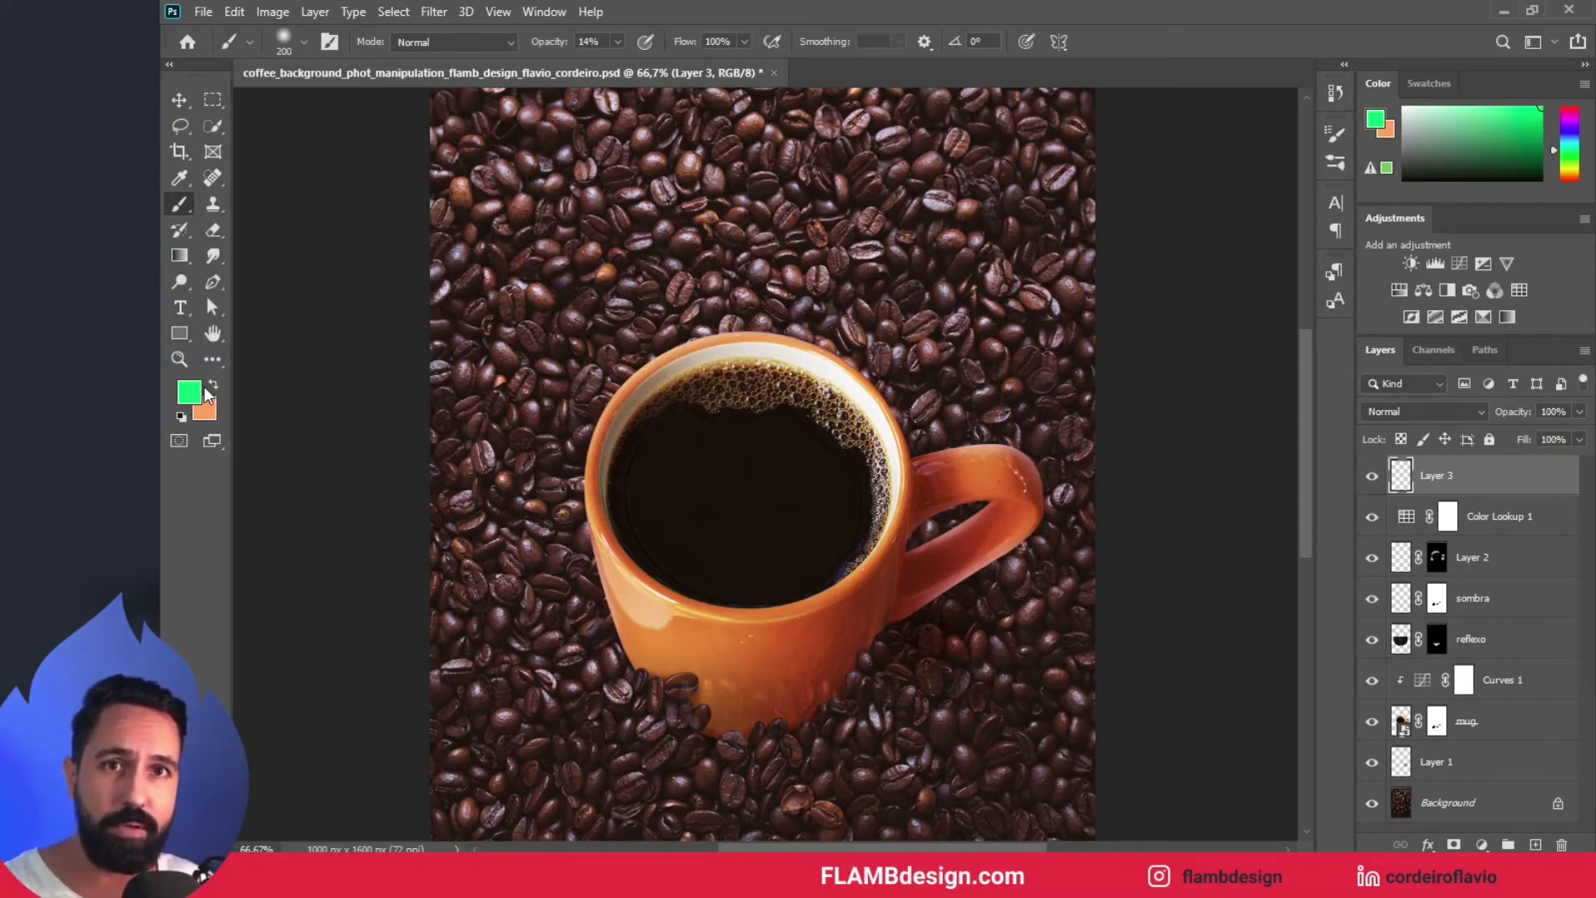
- Paint a soft white spot over the coffee's upper-left area on Layer 3 with a 400 px brush at 100% opacity
left_click(1404, 108)
key("bracketright")
key("bracketright")
key("bracketright")
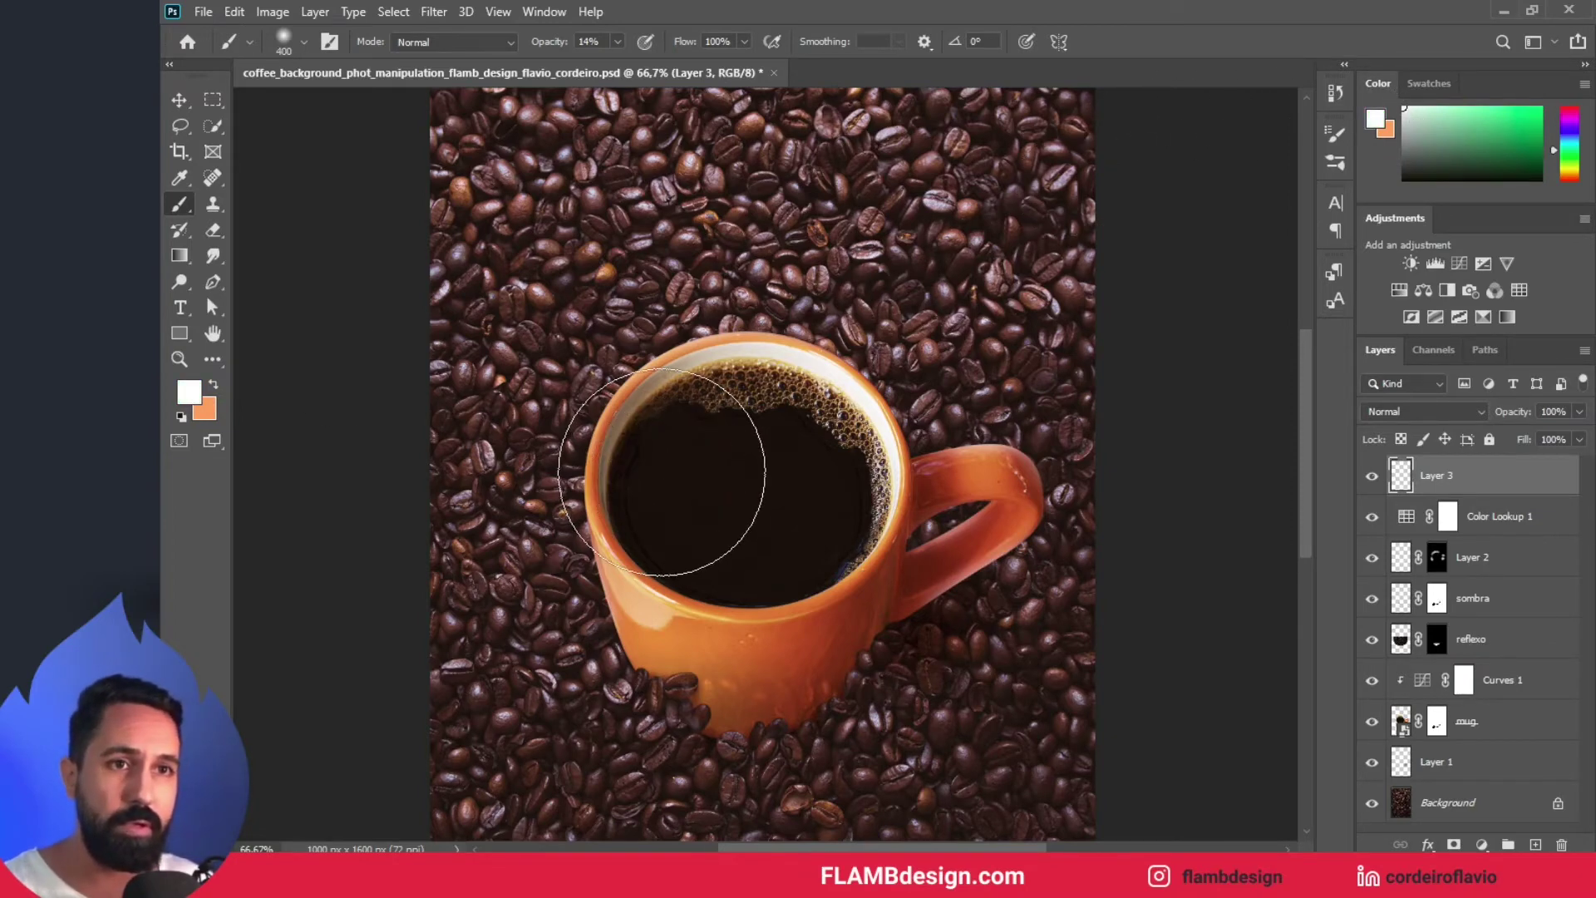
left_click(677, 404)
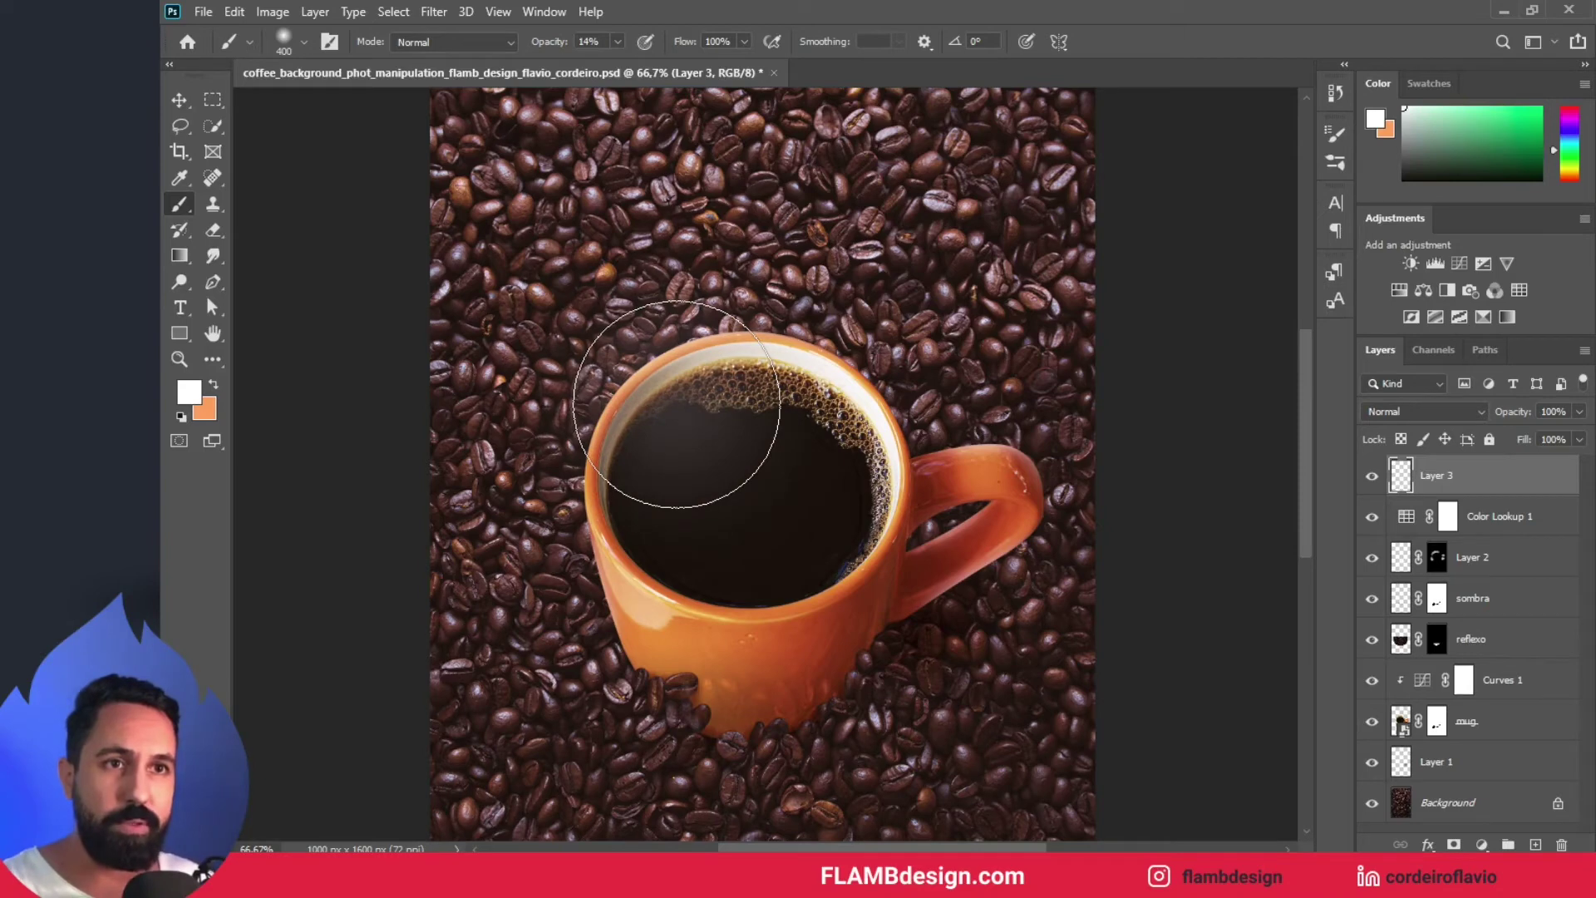
left_click_drag(557, 42, 655, 42)
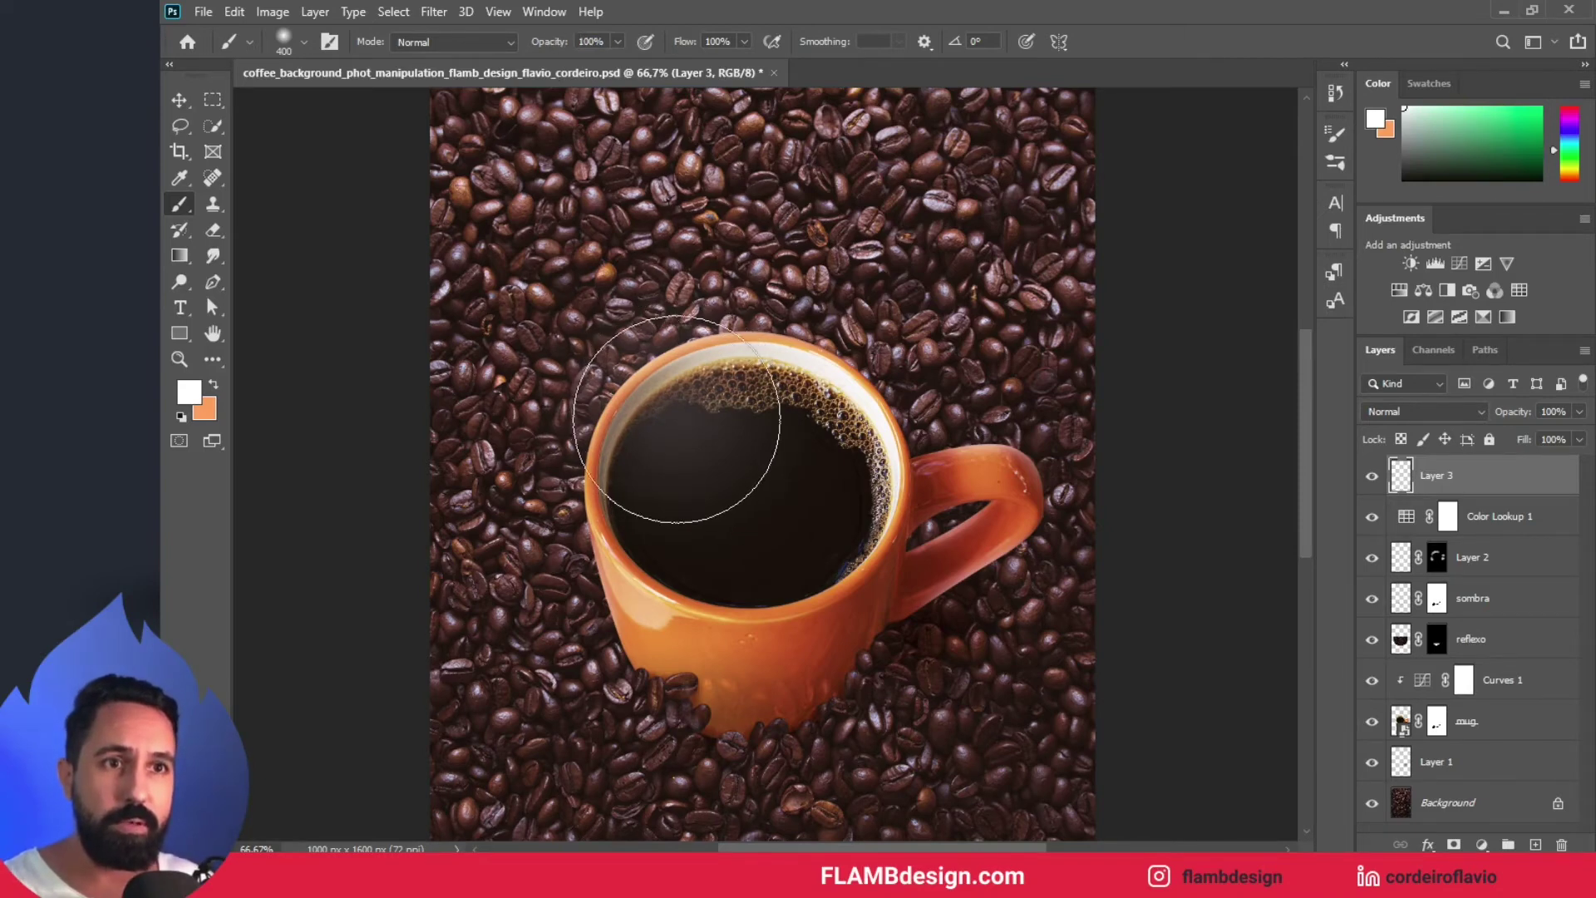
left_click(677, 416)
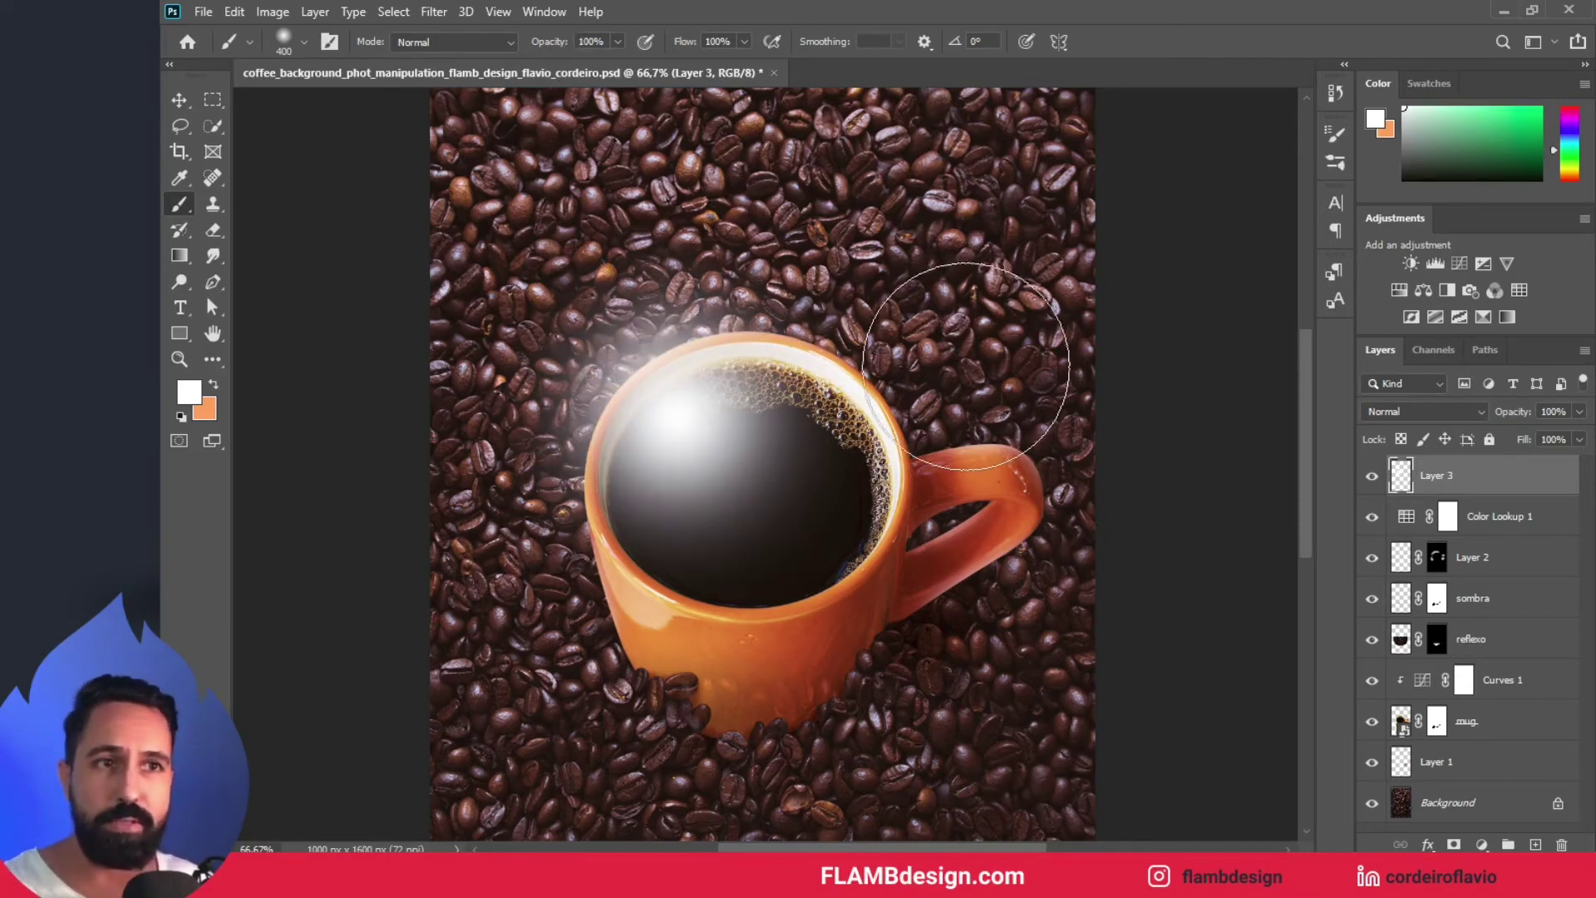
- Warp the white spot on Layer 3, narrowing its left side and shifting its bright centre towards the middle of the mug's rear rim
scroll(1099, 702, "up", 2)
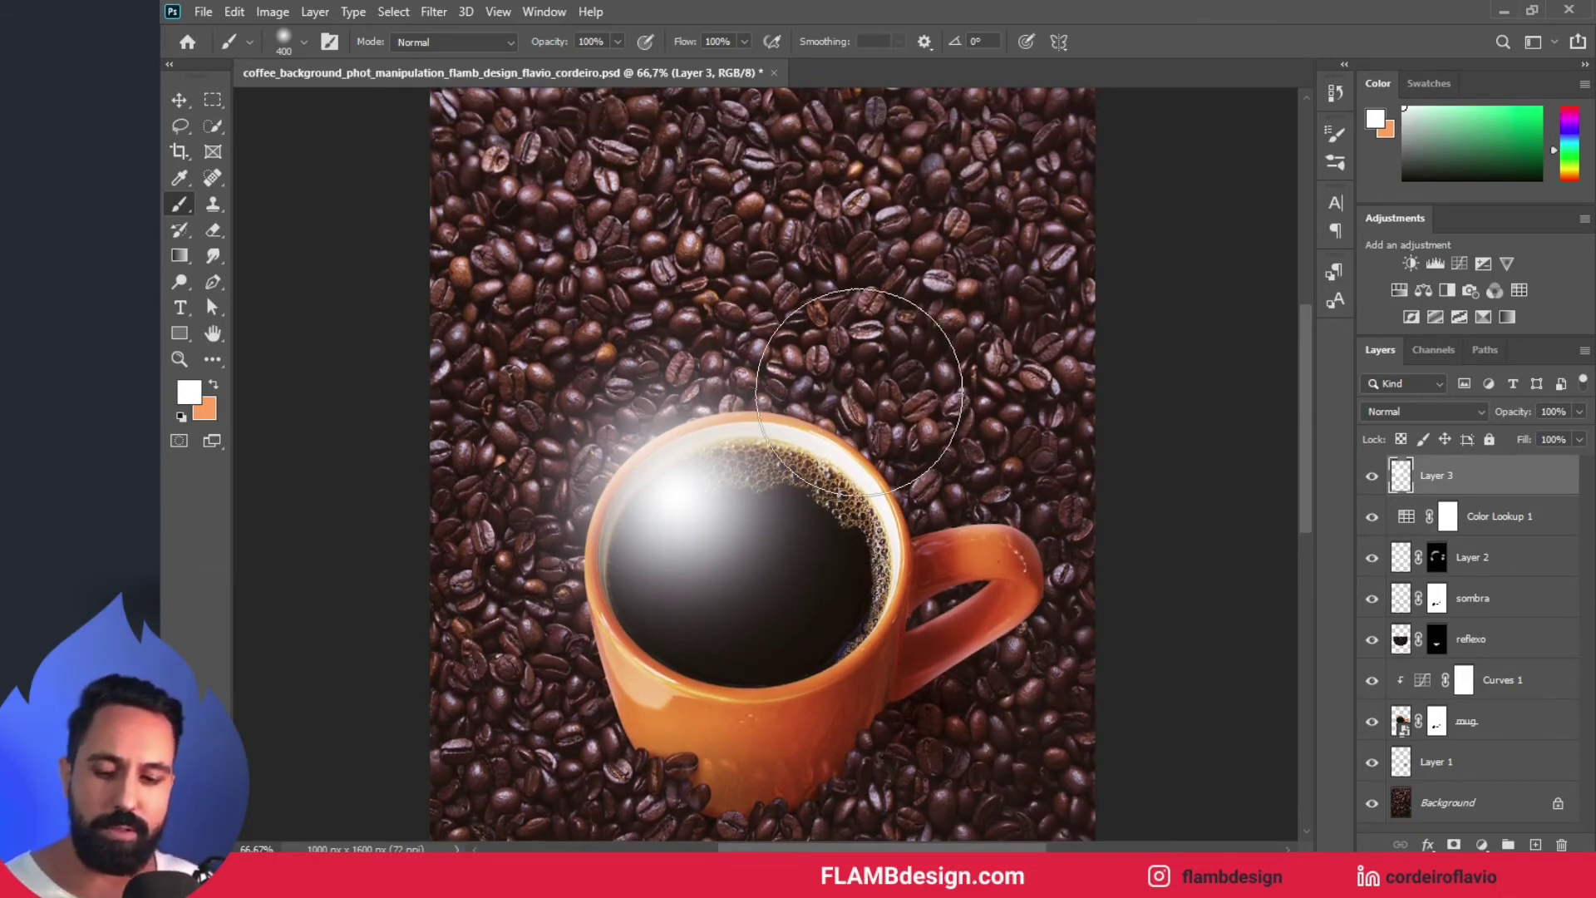
key("ctrl+t")
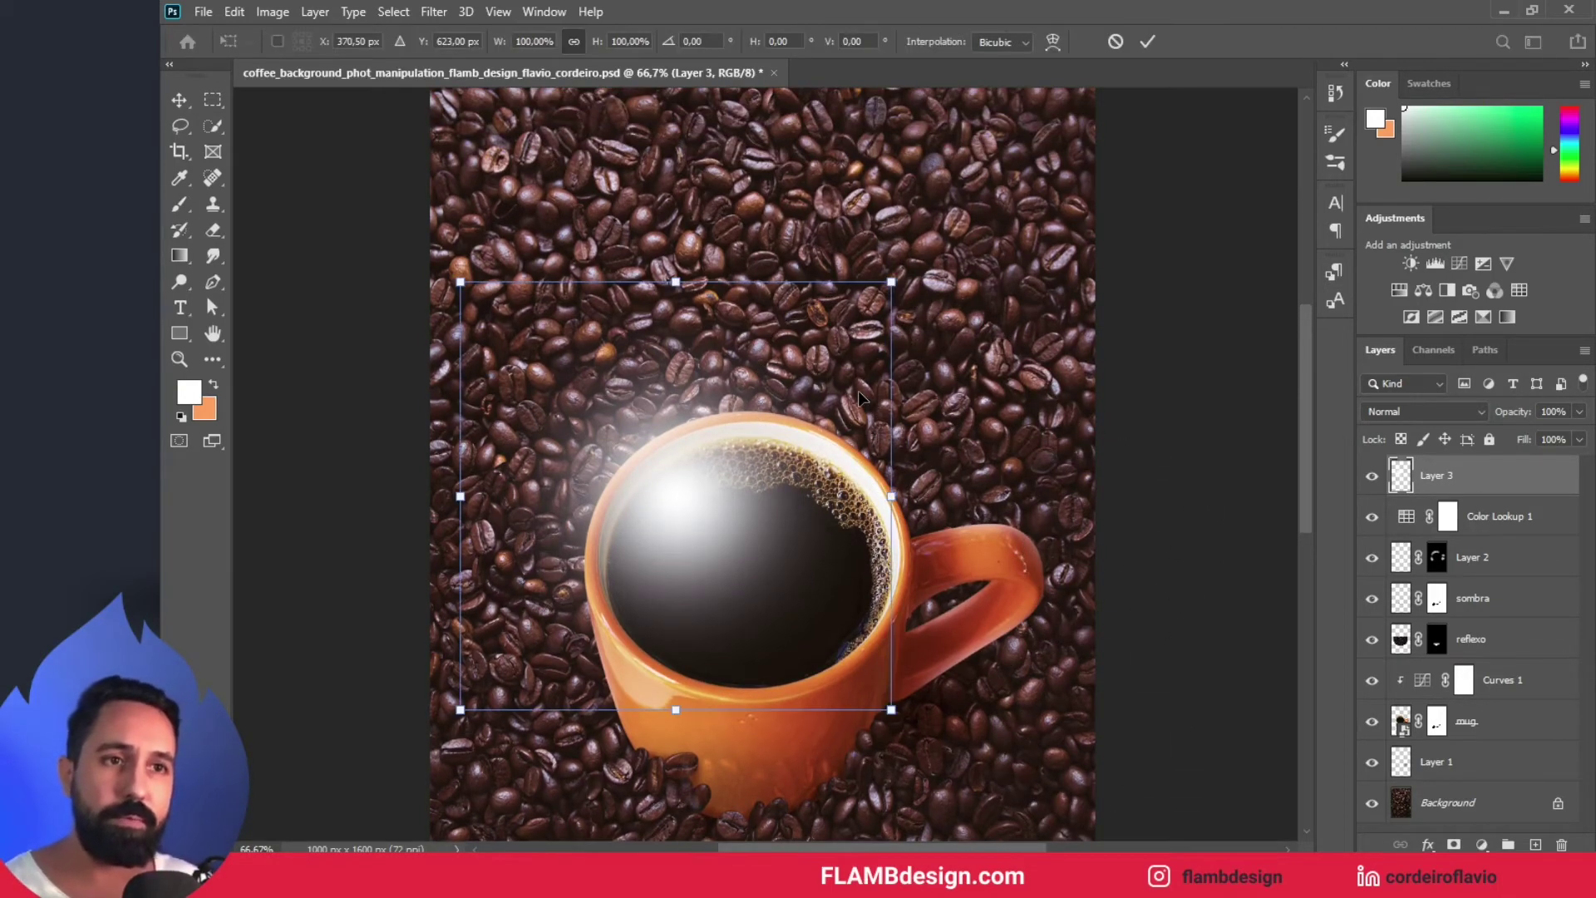
left_click(1052, 45)
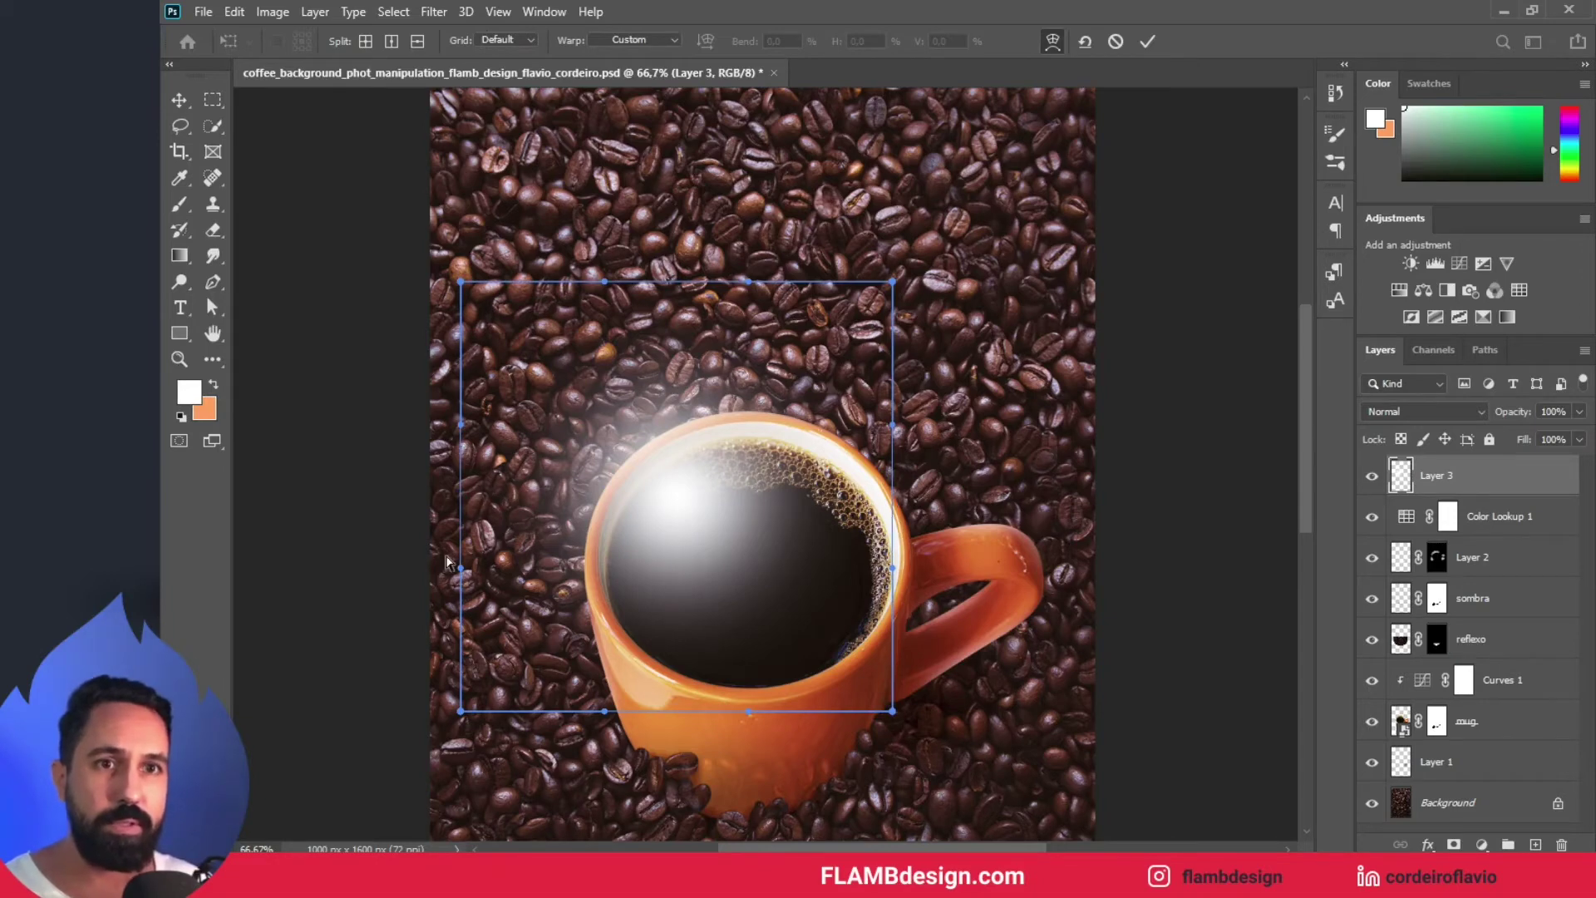
left_click_drag(462, 567, 747, 497)
left_click_drag(479, 293, 646, 420)
left_click_drag(891, 283, 785, 297)
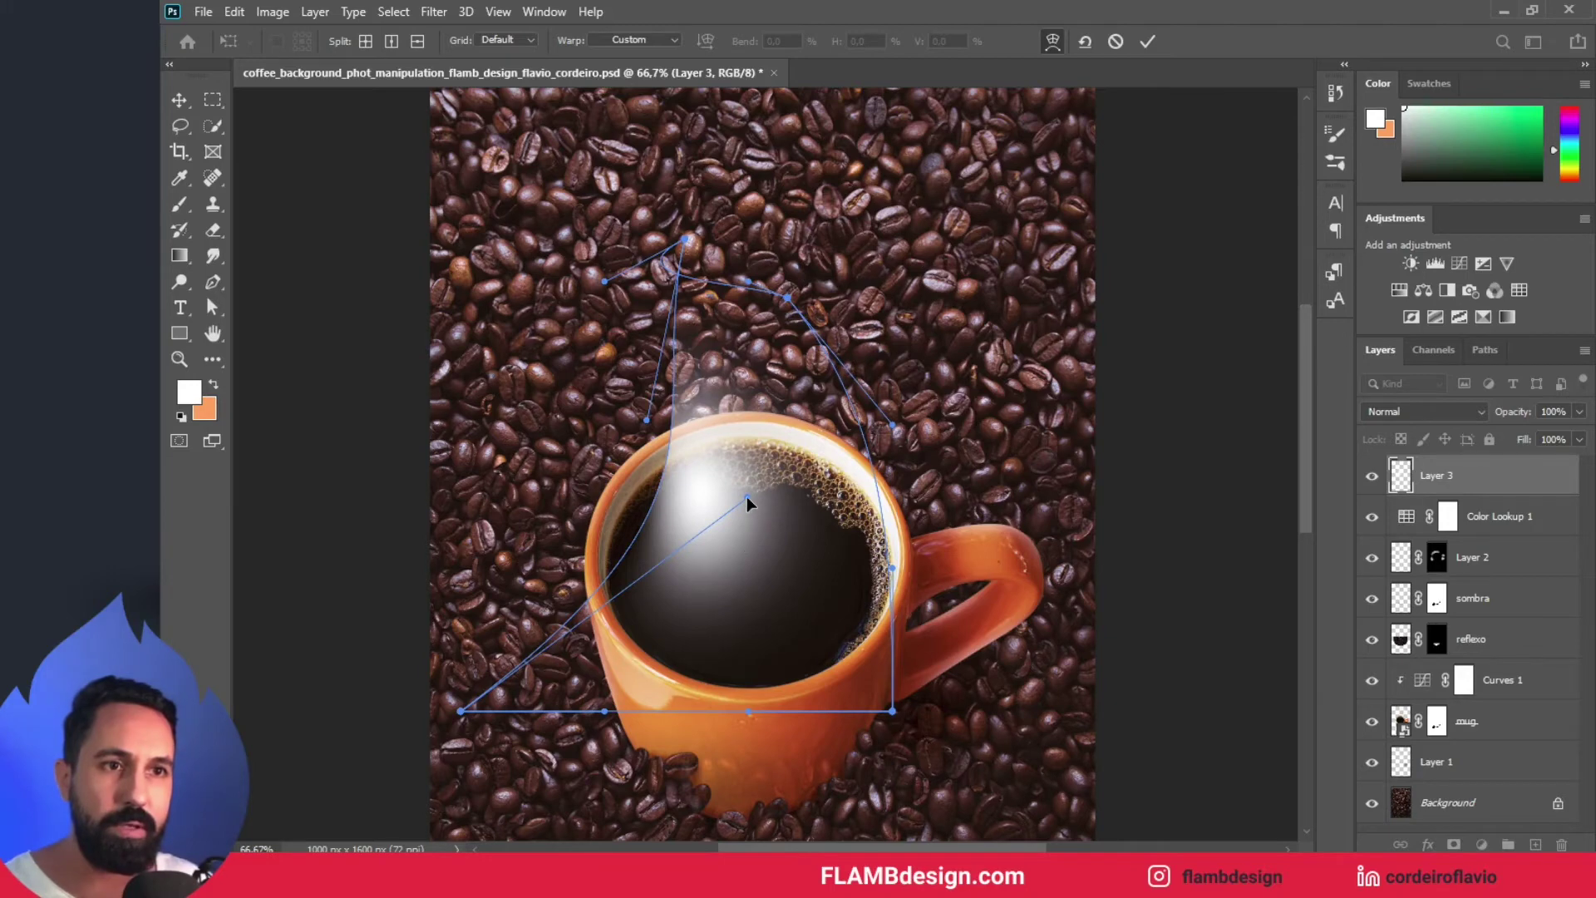
left_click_drag(718, 475, 786, 481)
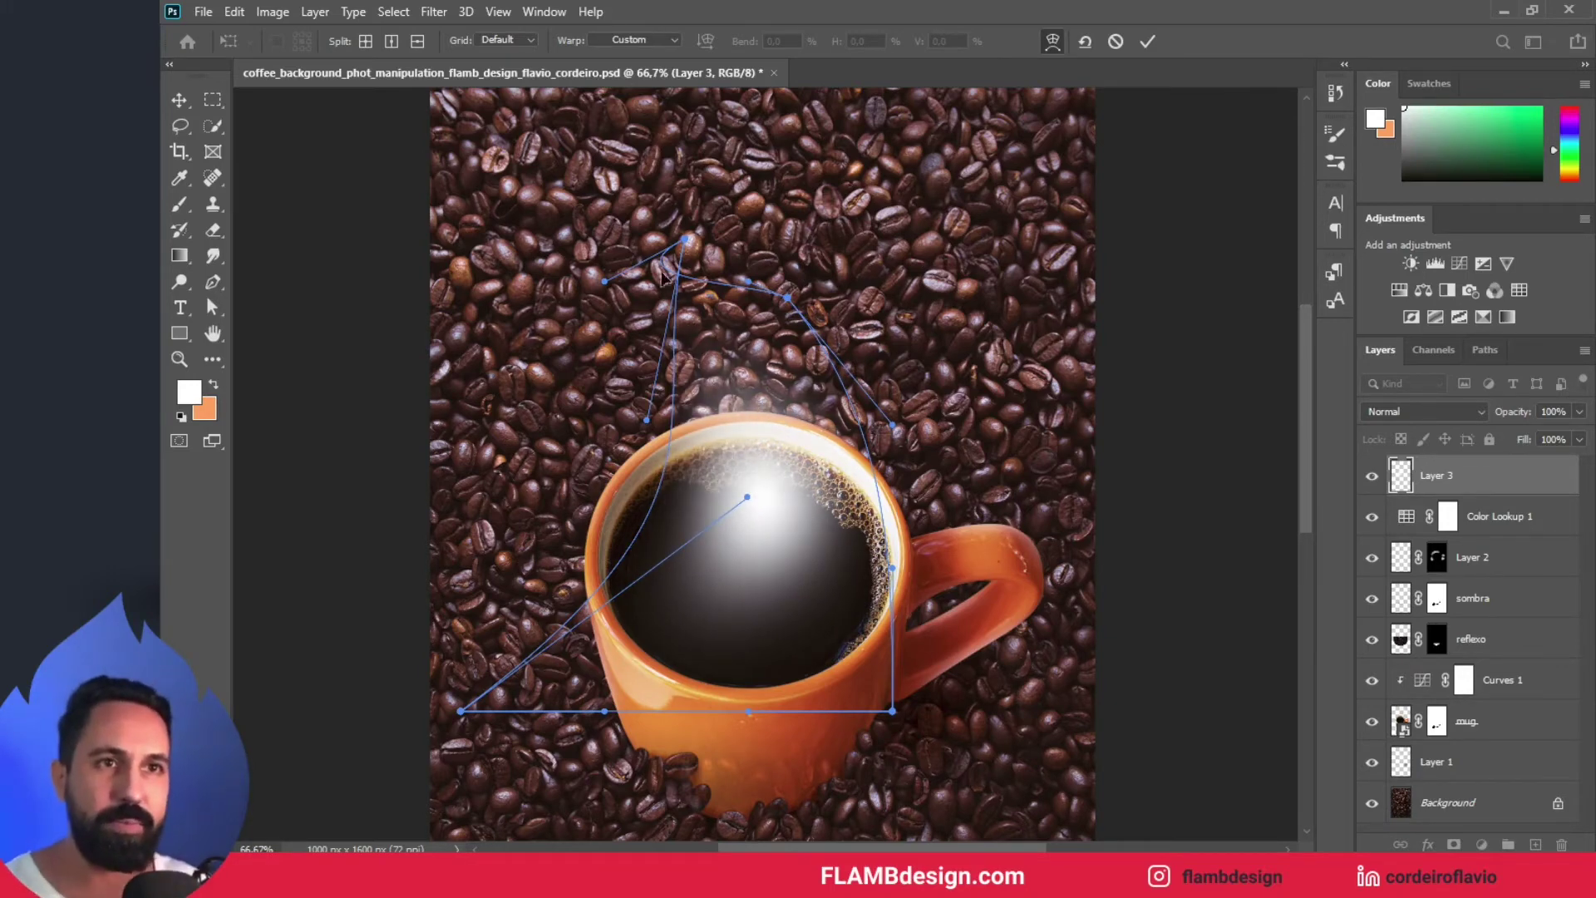
- Stretch the warp's upper corners above the mug and pull its lower corners inward to elongate the glow into steam
left_click_drag(672, 241, 618, 227)
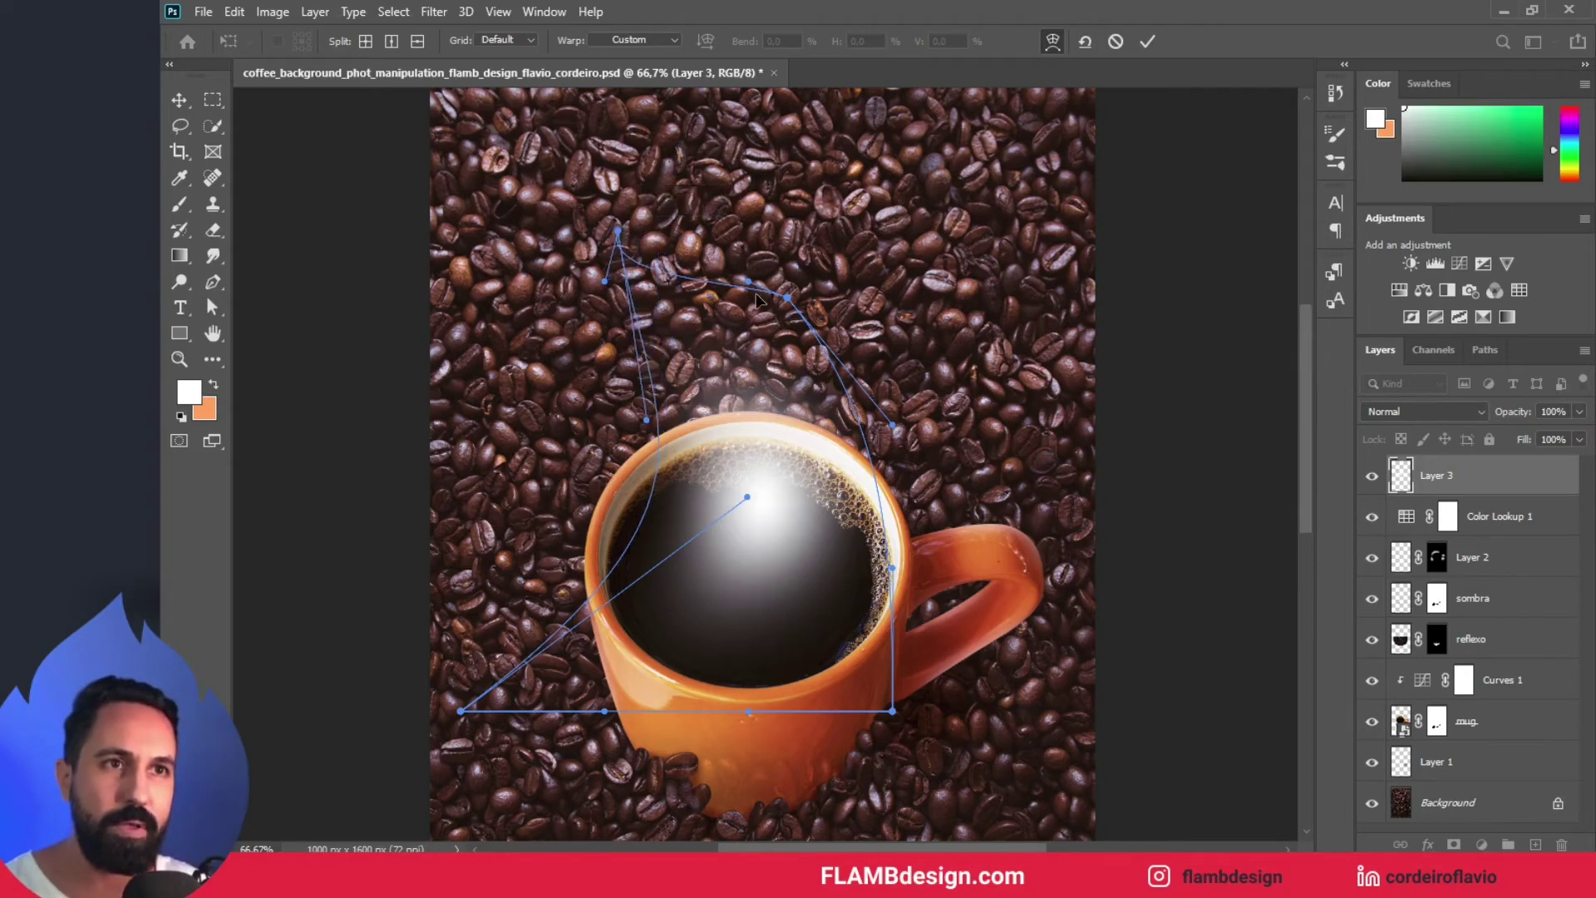
left_click_drag(783, 291, 672, 130)
left_click_drag(892, 710, 874, 616)
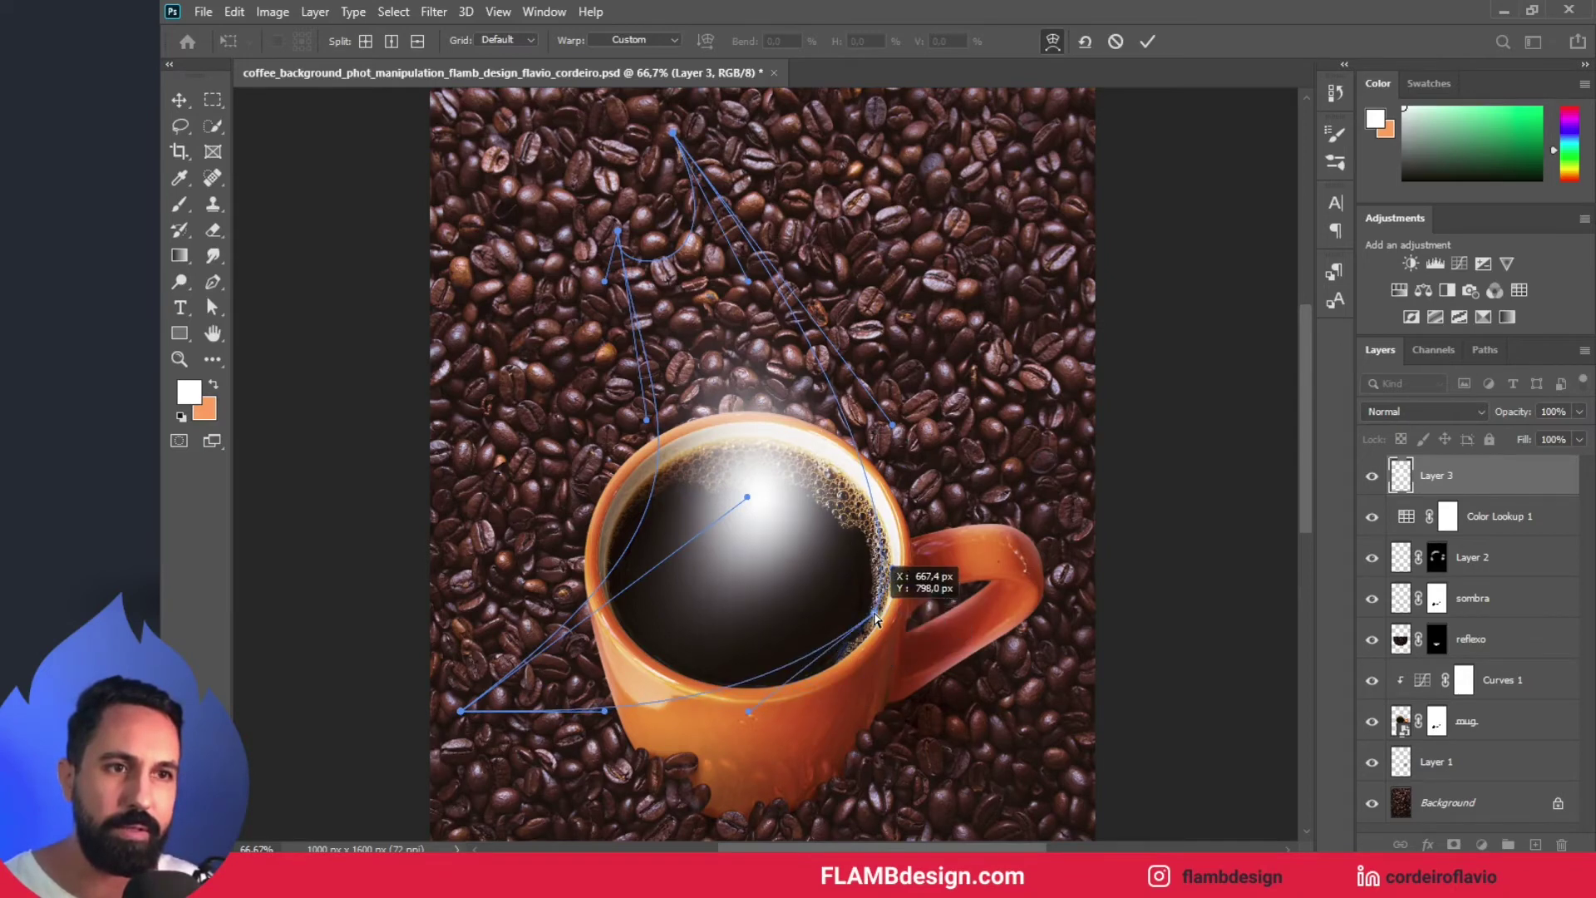
left_click_drag(861, 492, 851, 459)
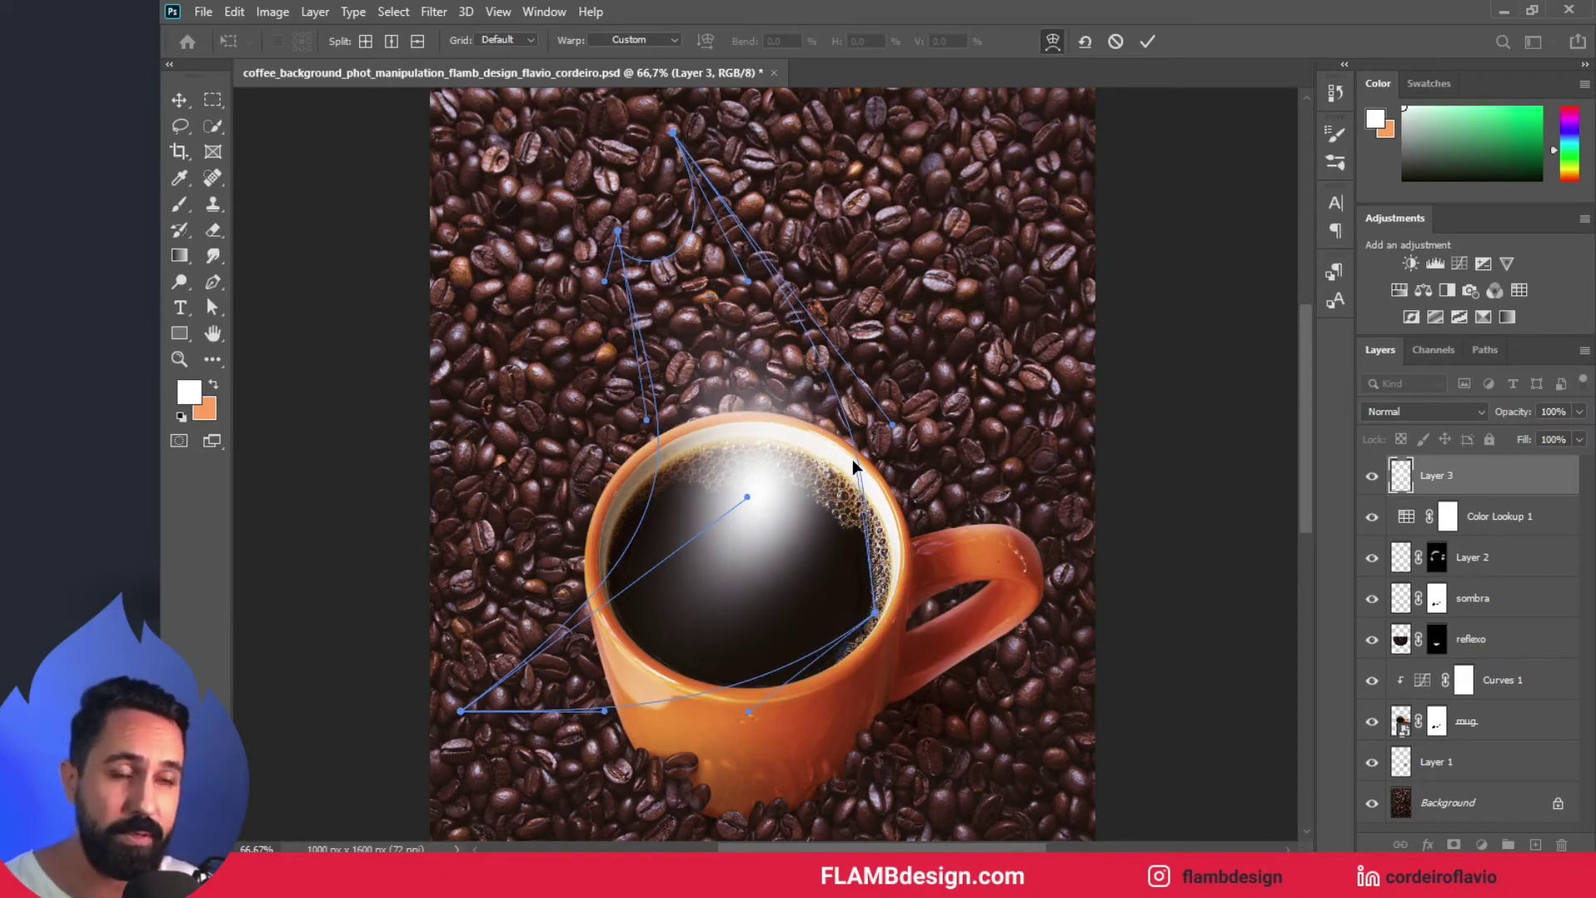
left_click_drag(457, 716, 519, 697)
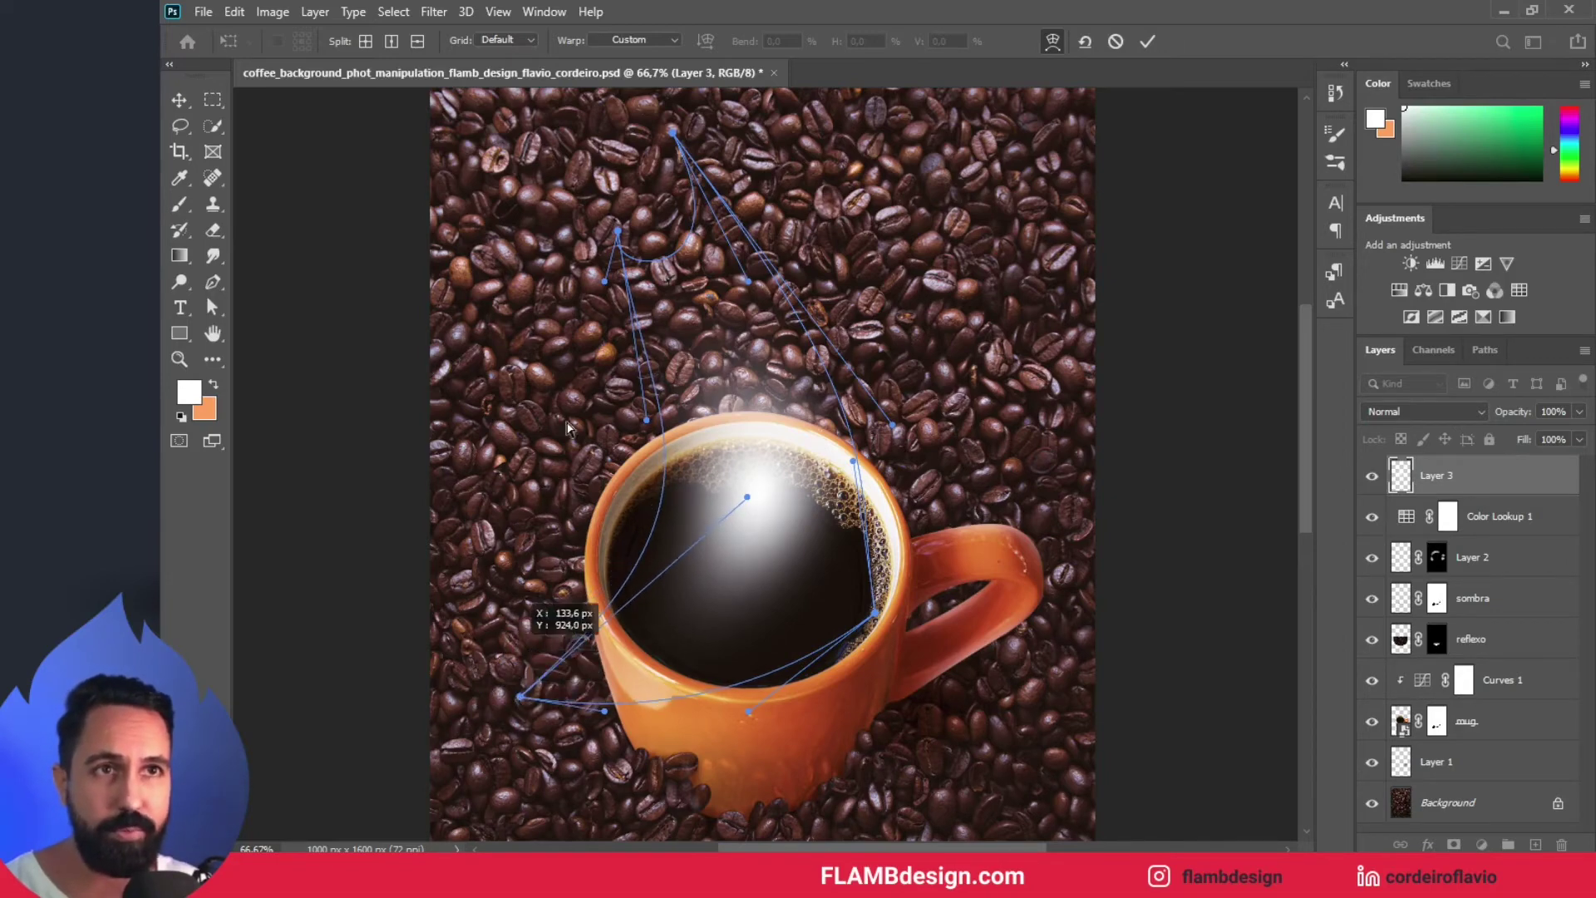
left_click_drag(617, 228, 642, 226)
left_click_drag(744, 496, 796, 483)
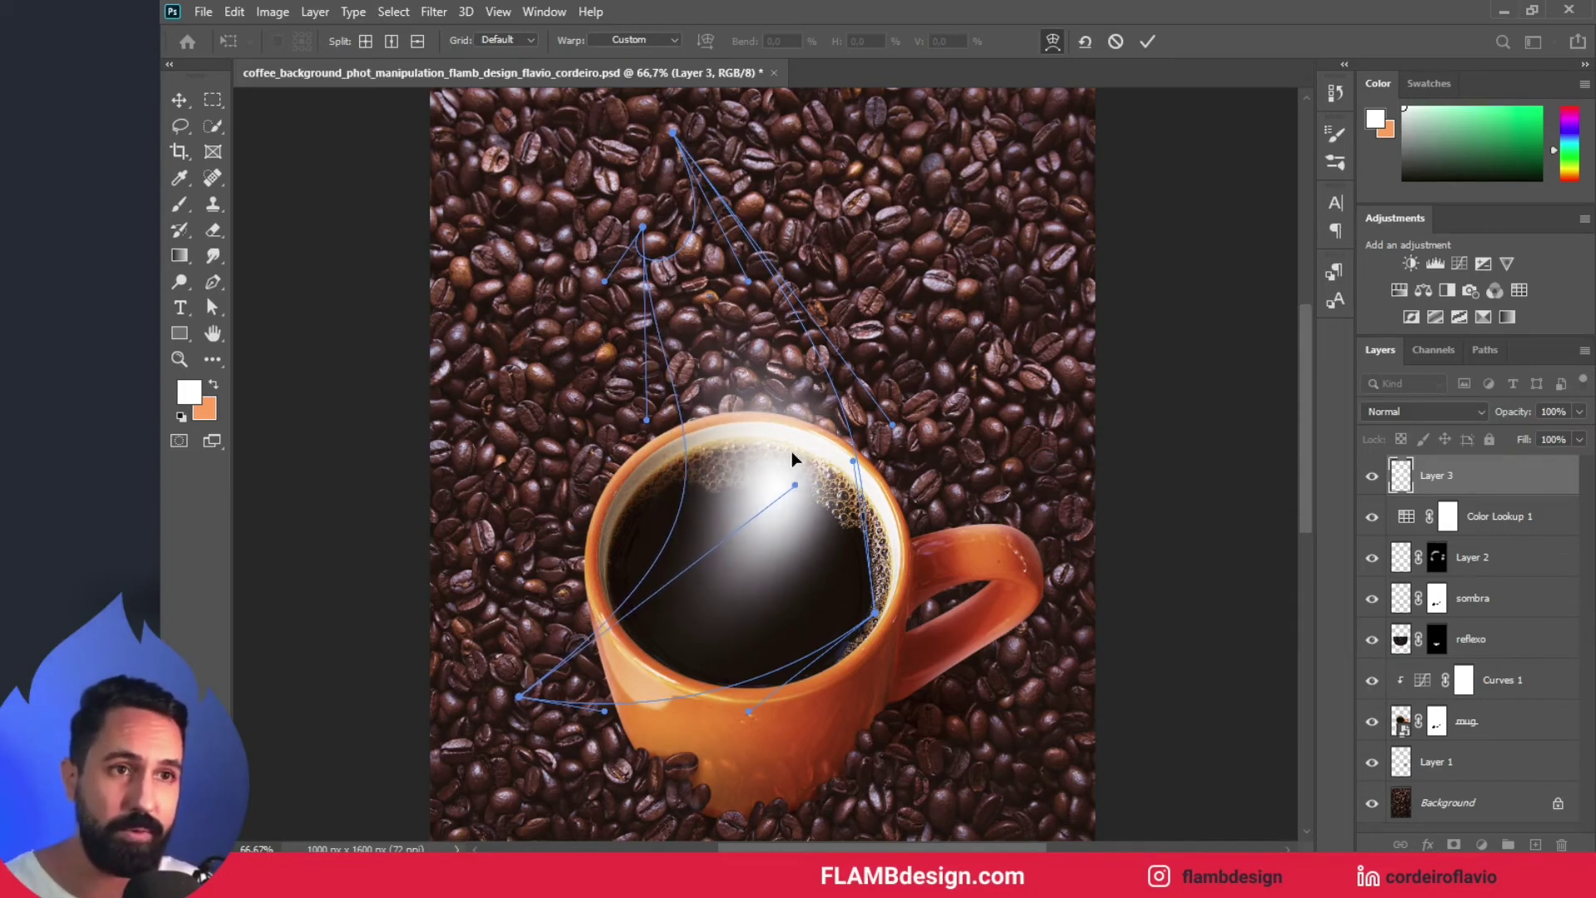
- Lean the upper part of the steam warp to the left and smooth its top and left edges
left_click_drag(635, 223, 548, 131)
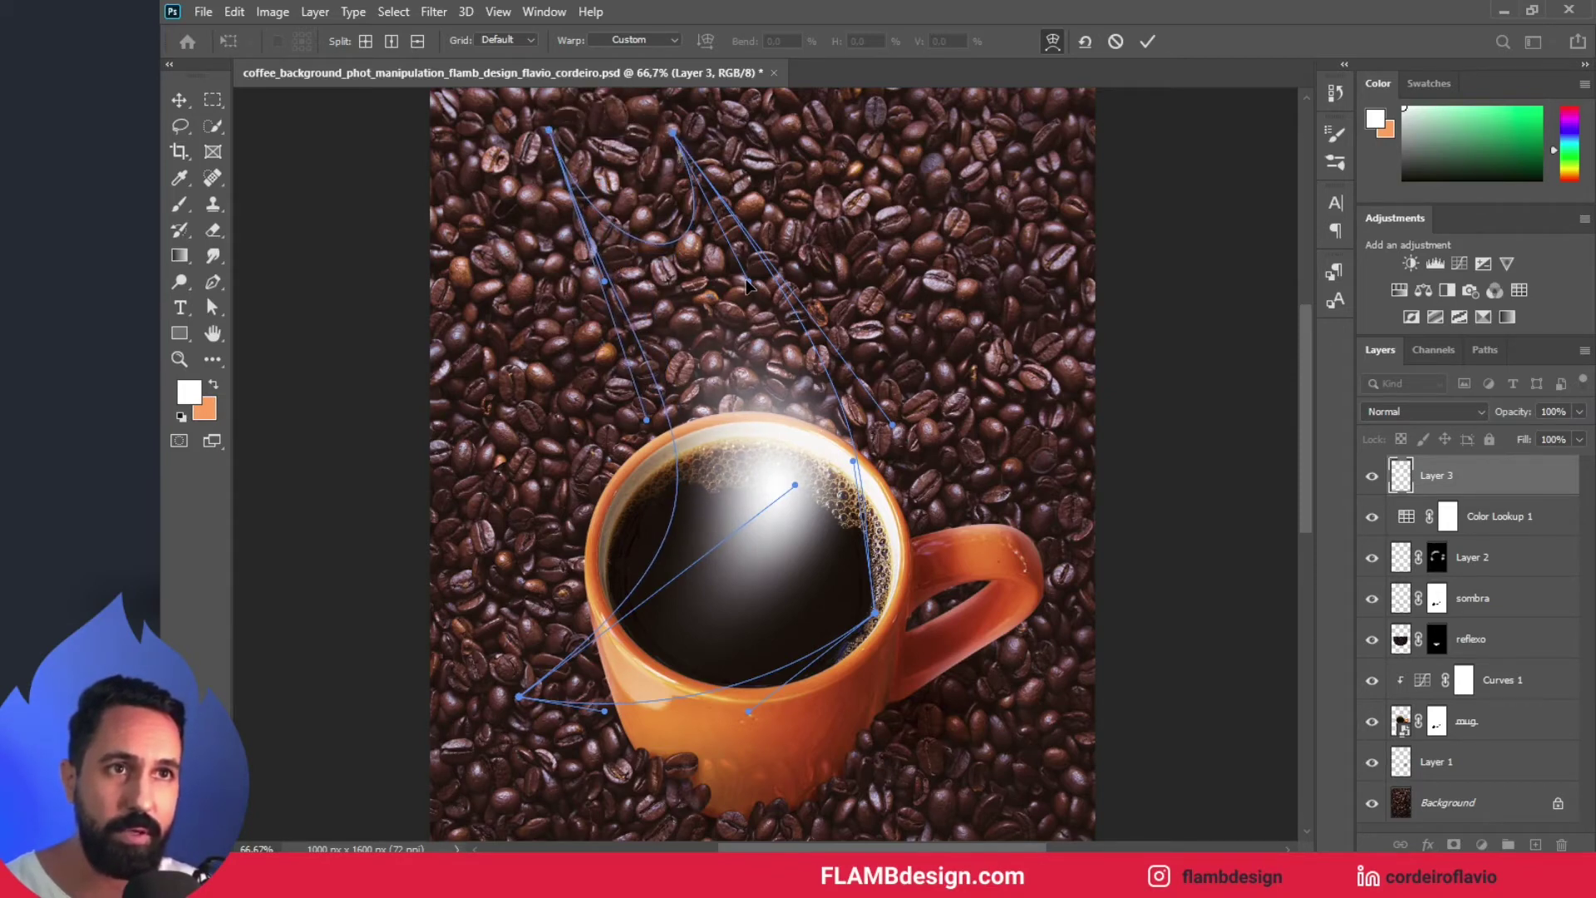
left_click_drag(747, 285, 616, 156)
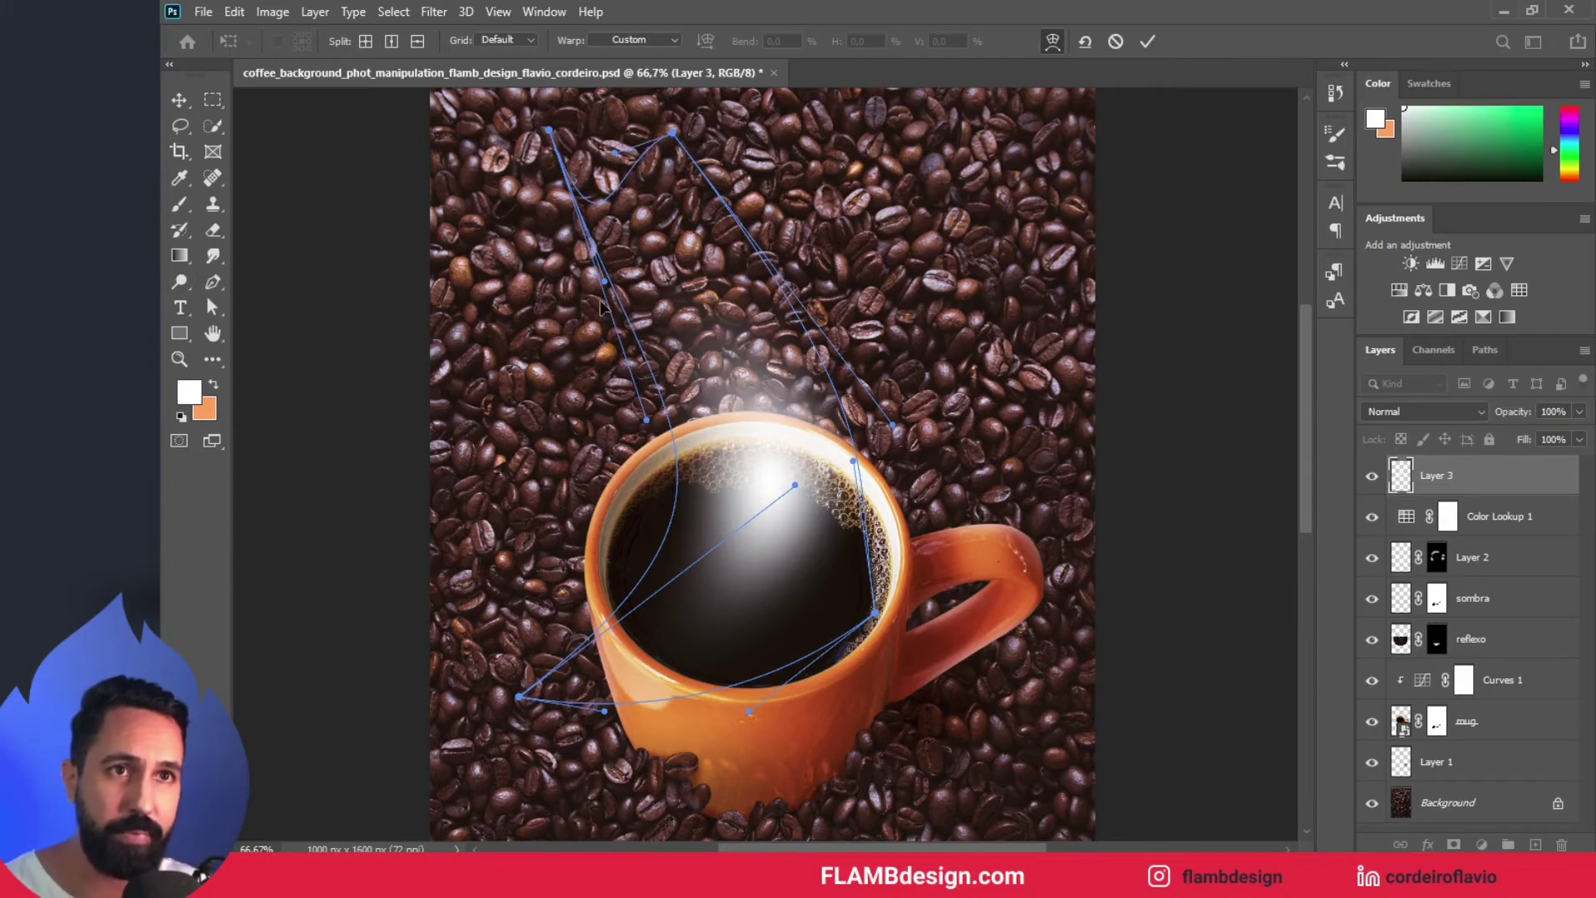
left_click_drag(646, 411, 607, 286)
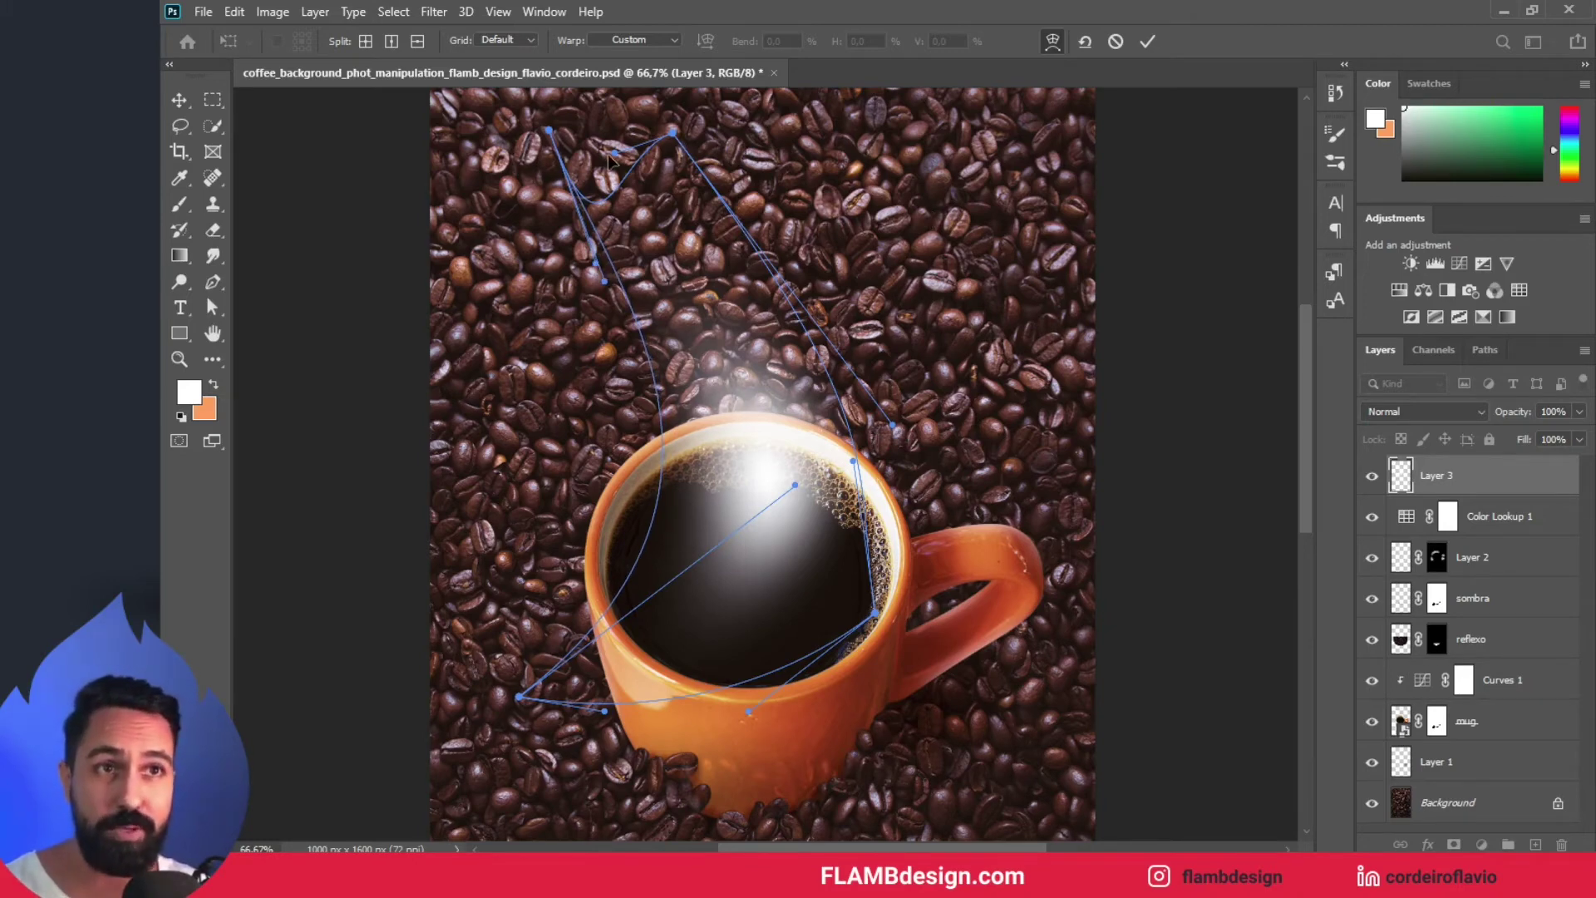
left_click_drag(637, 156, 648, 141)
left_click_drag(607, 287, 626, 198)
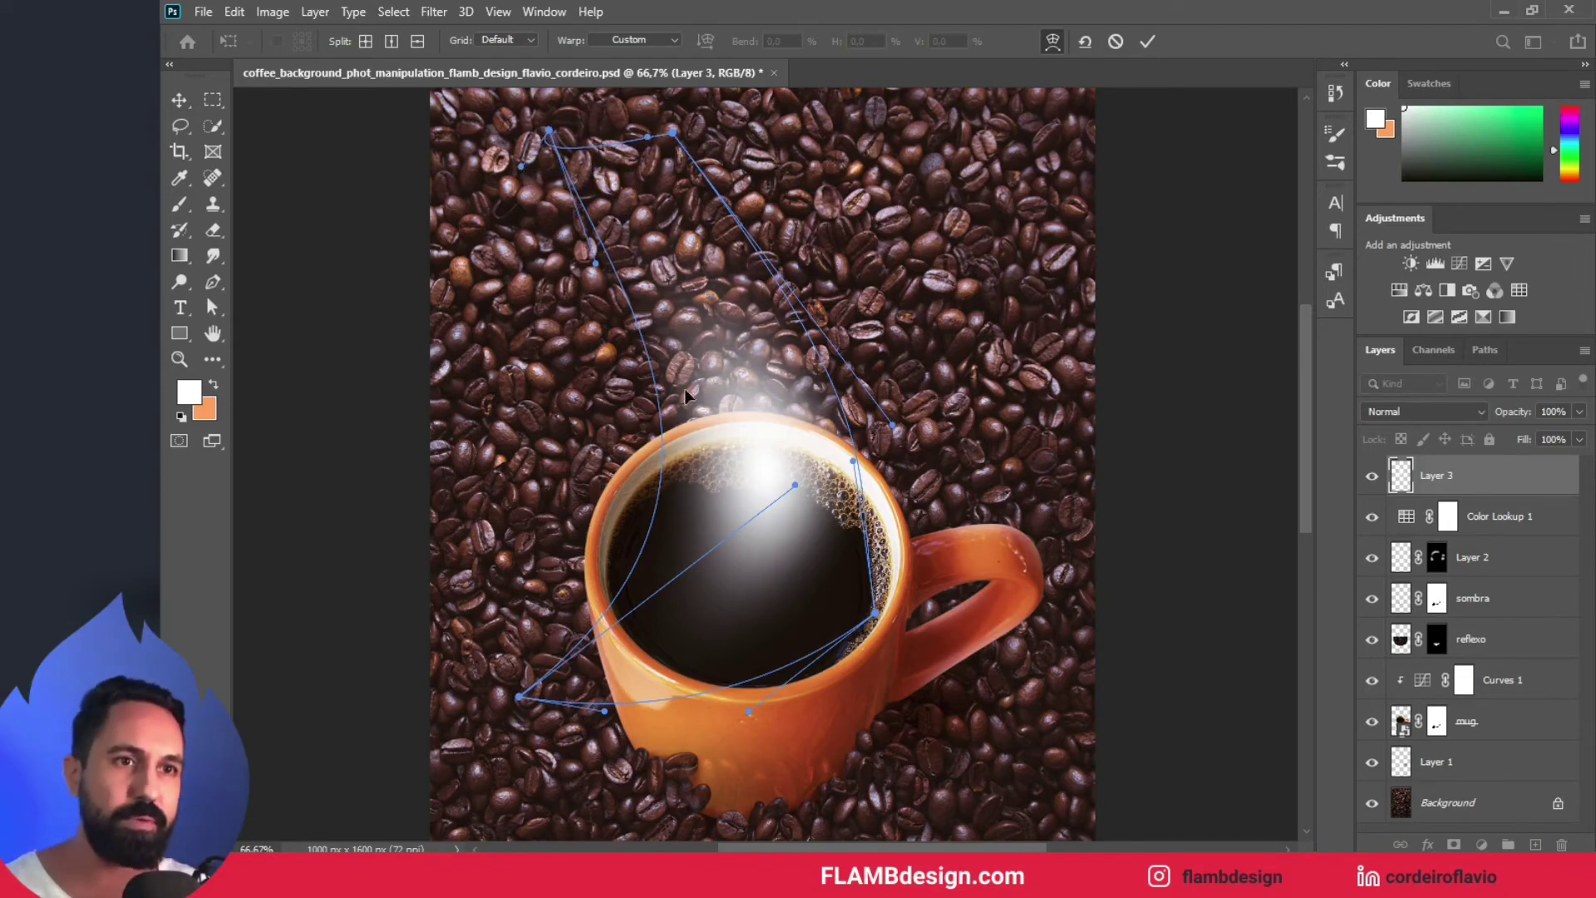
left_click_drag(795, 482, 800, 473)
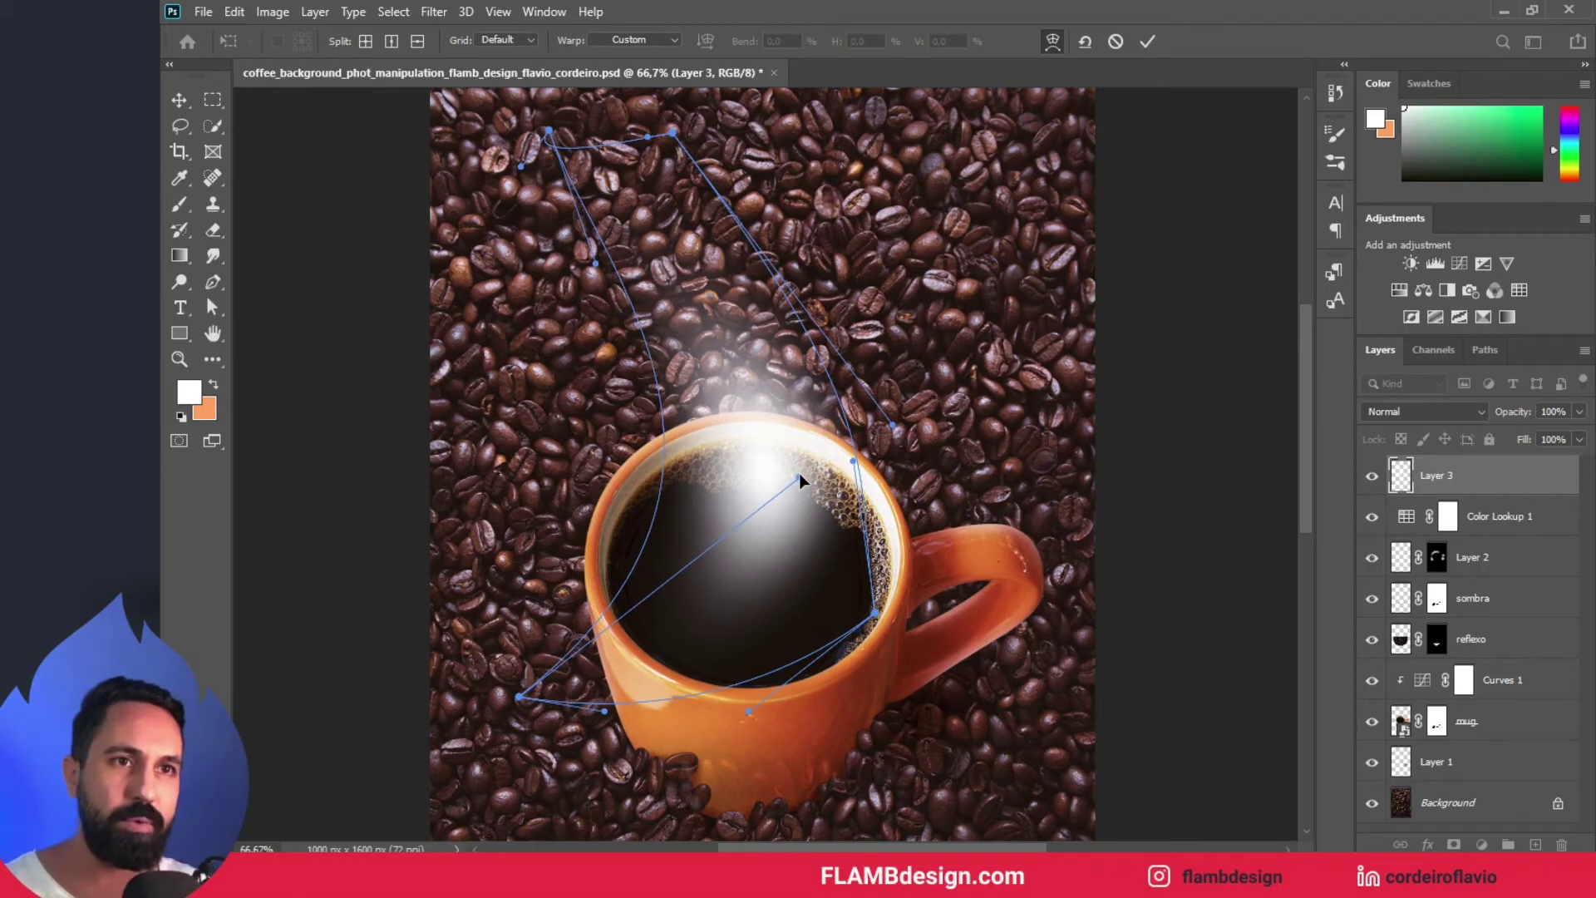
- Apply the warp and move the Layer 3 steam slightly left over the coffee
left_click(1149, 43)
key("b")
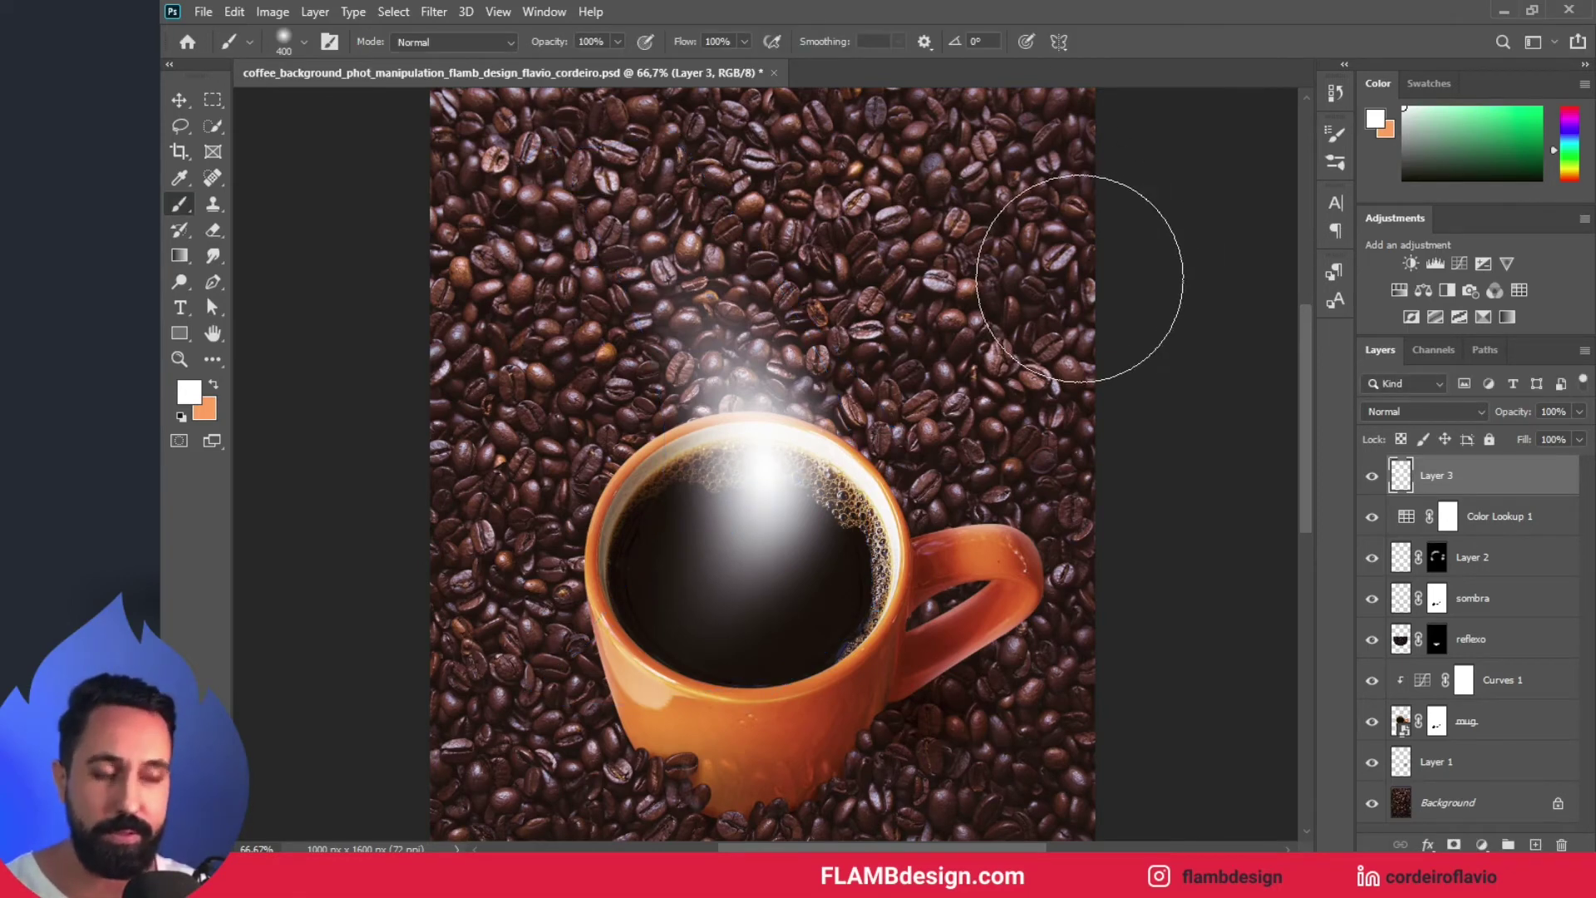
key("v")
left_click_drag(752, 486, 714, 485)
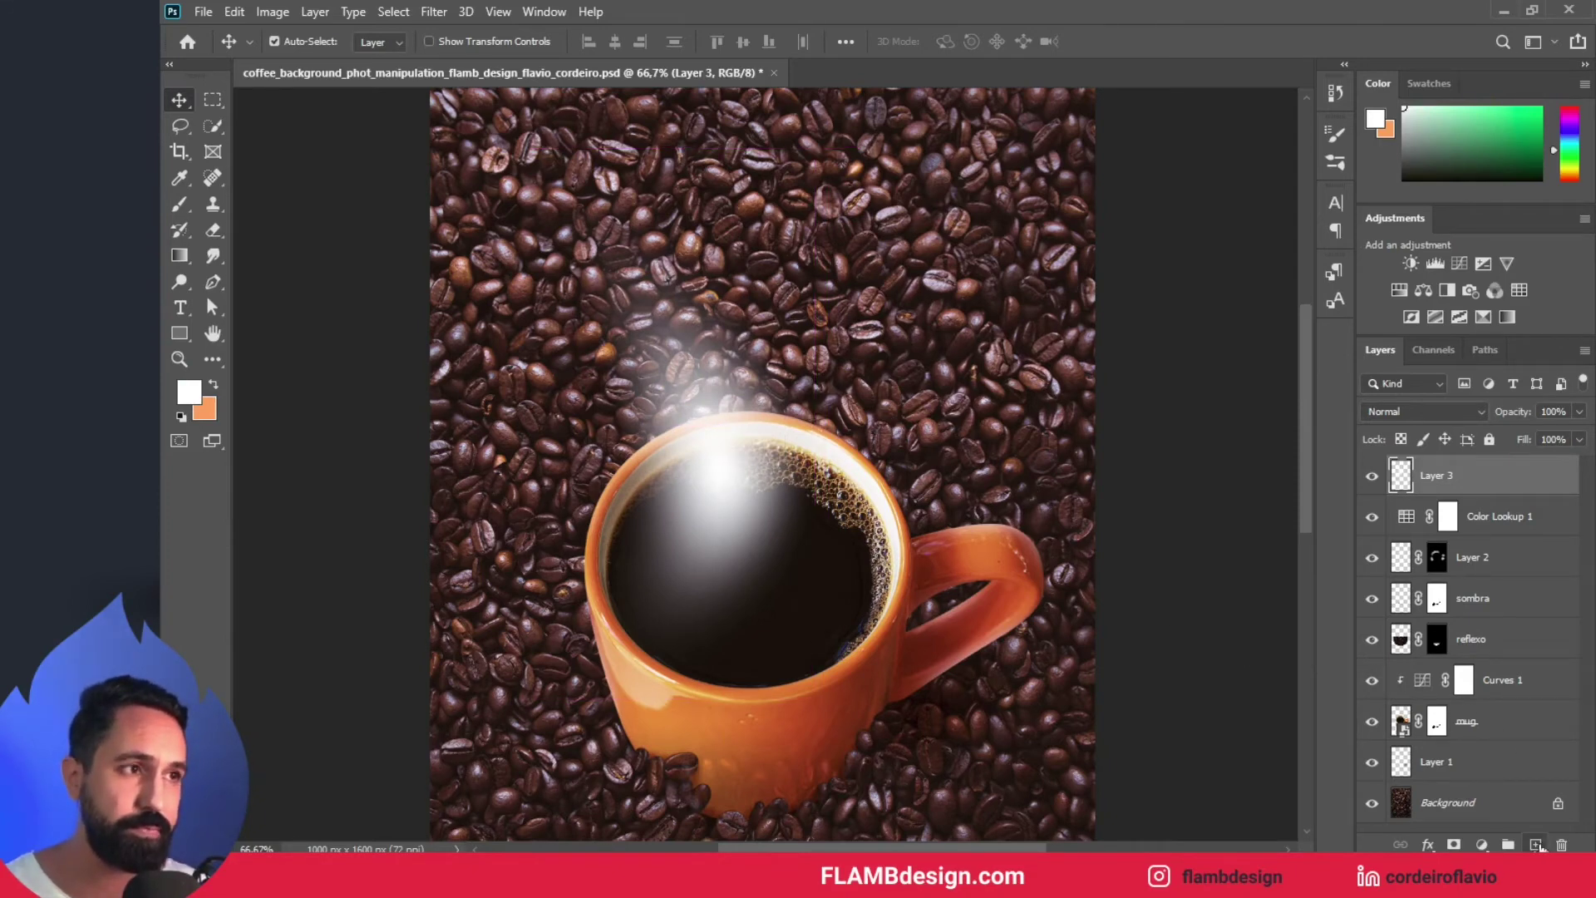
- Add a new layer above Layer 3 and paint a soft 200 px white spot at the mug's upper-right inner rim
left_click(1537, 845)
key("b")
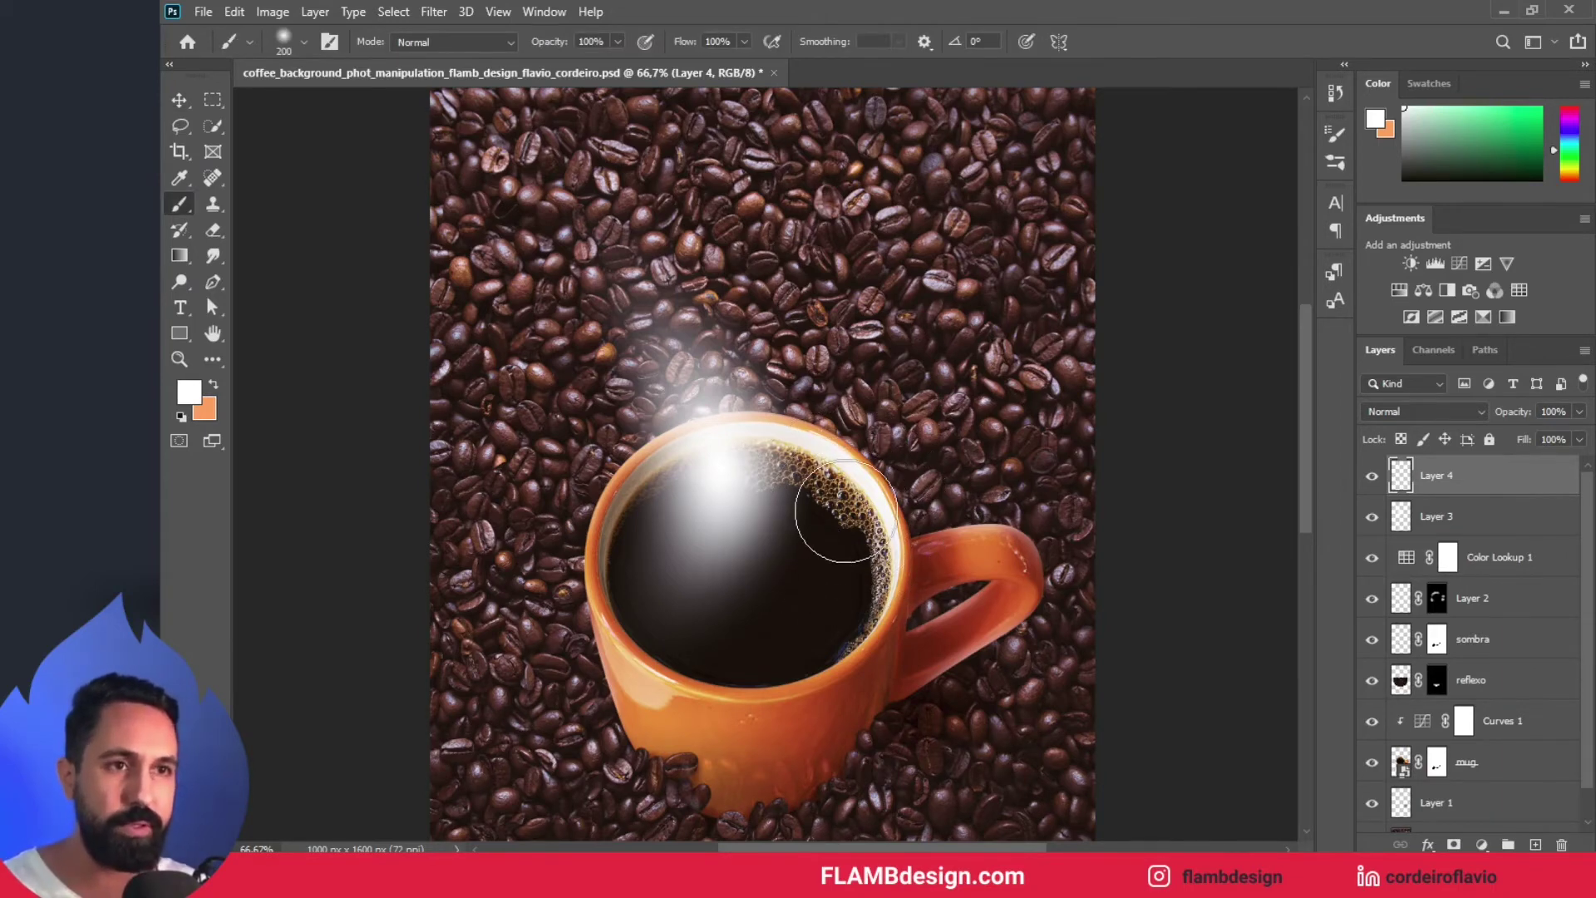
left_click(841, 497)
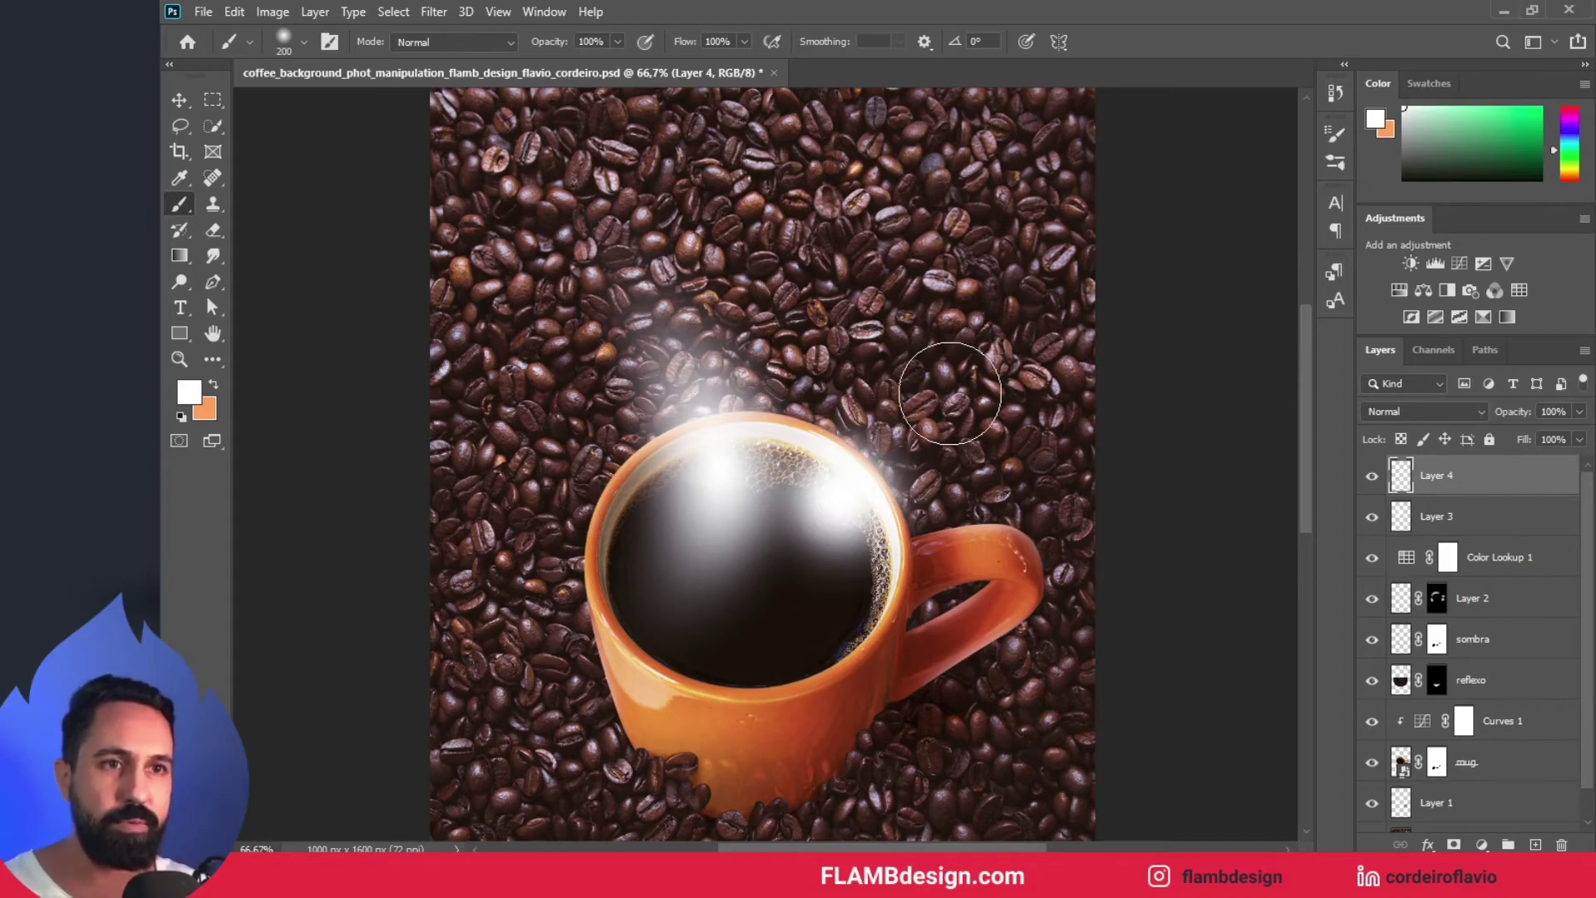
- Scale the Layer 4 spot to about 46% width and 145% height, positioning it over the mug's upper-right rim
key("ctrl+t")
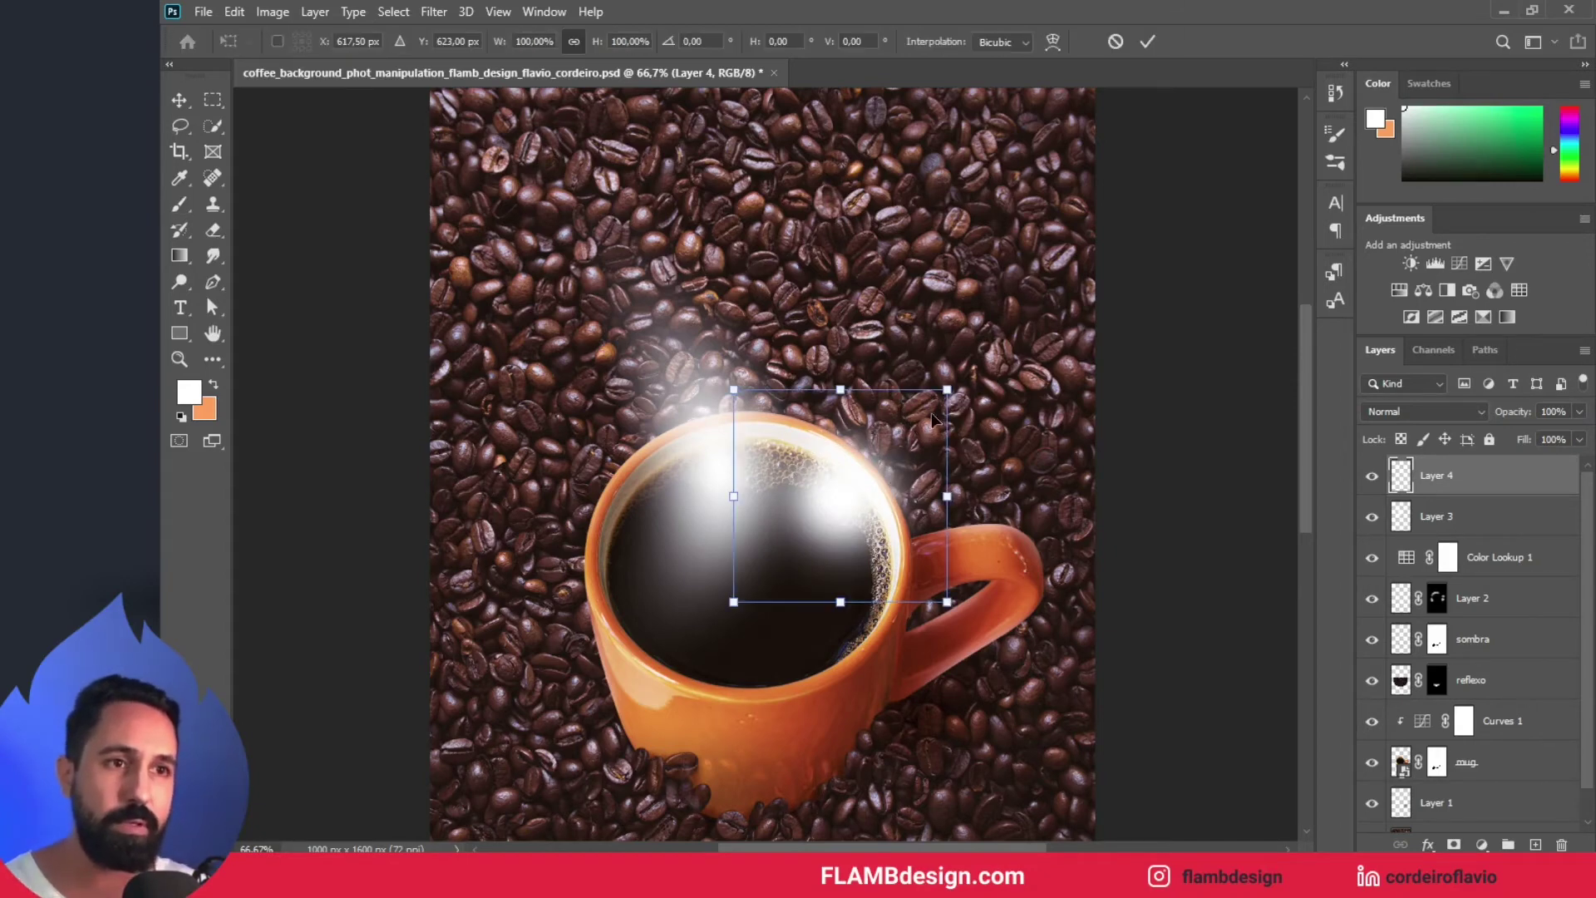
left_click_drag(733, 496, 843, 499)
left_click_drag(832, 393, 848, 290)
left_click_drag(826, 445, 846, 445)
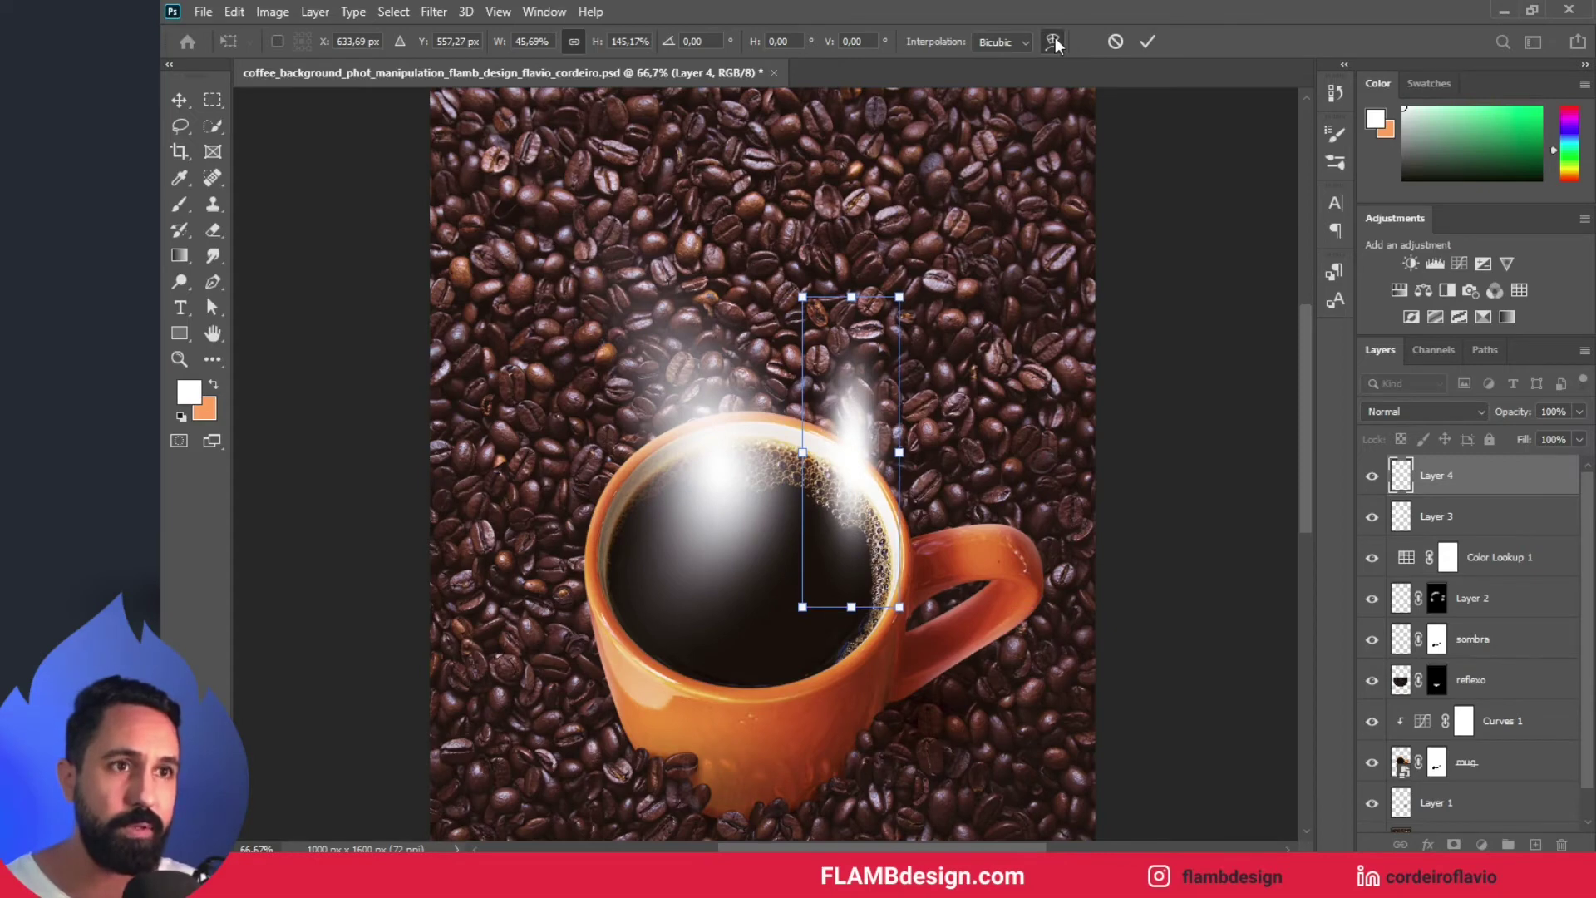
- Warp the narrow Layer 4 spot, bowing both sides of its lower half to the left
left_click(1053, 41)
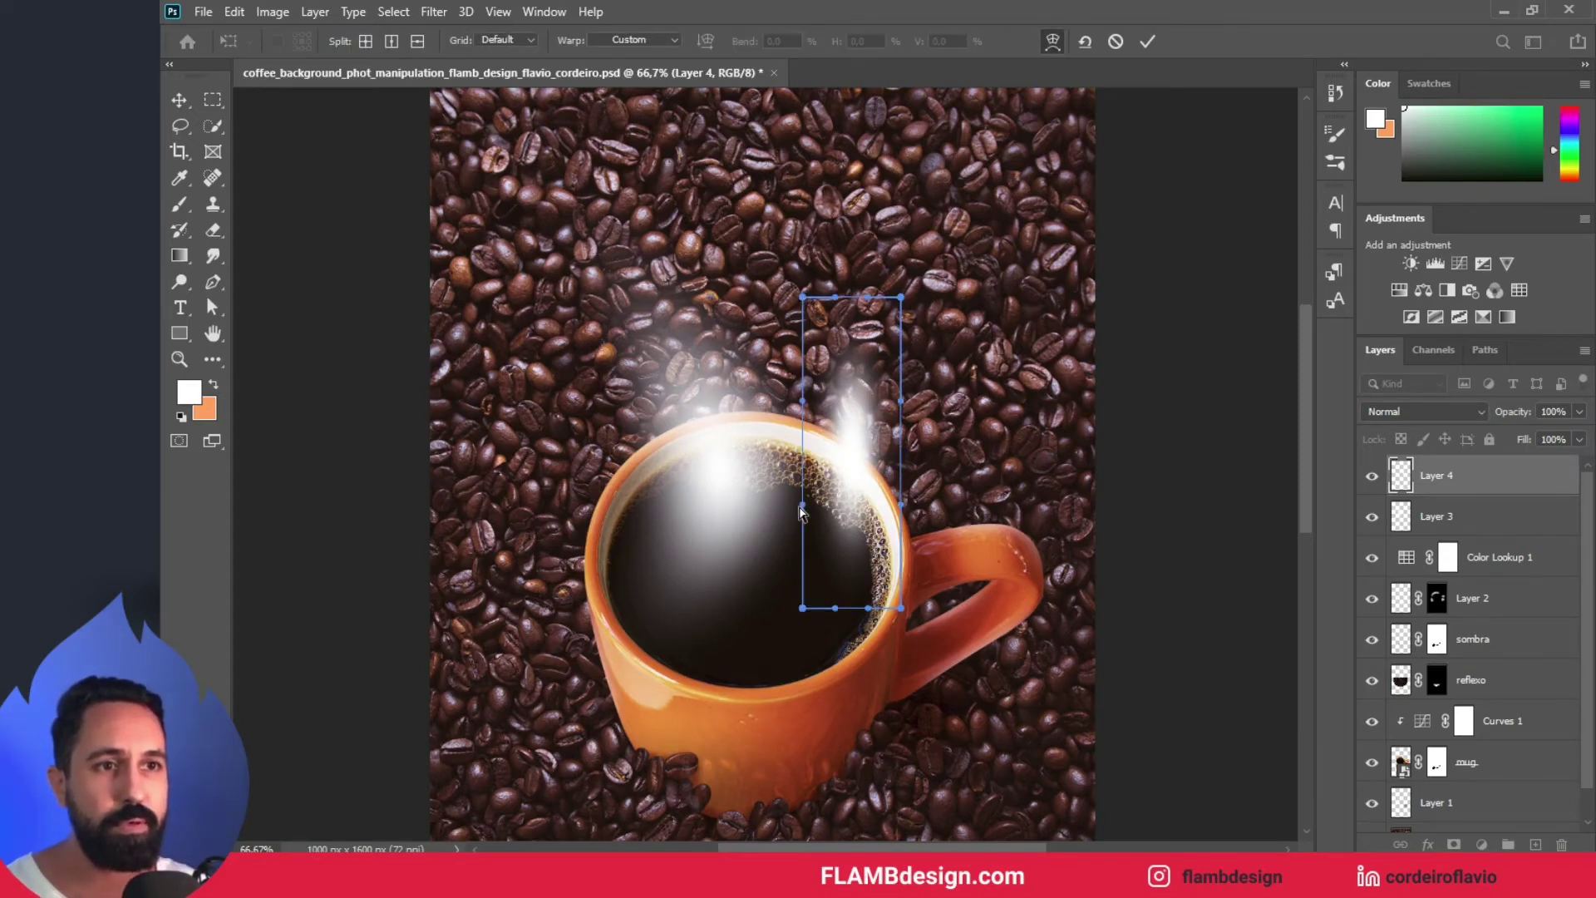
left_click_drag(787, 508, 686, 504)
left_click_drag(902, 509, 804, 507)
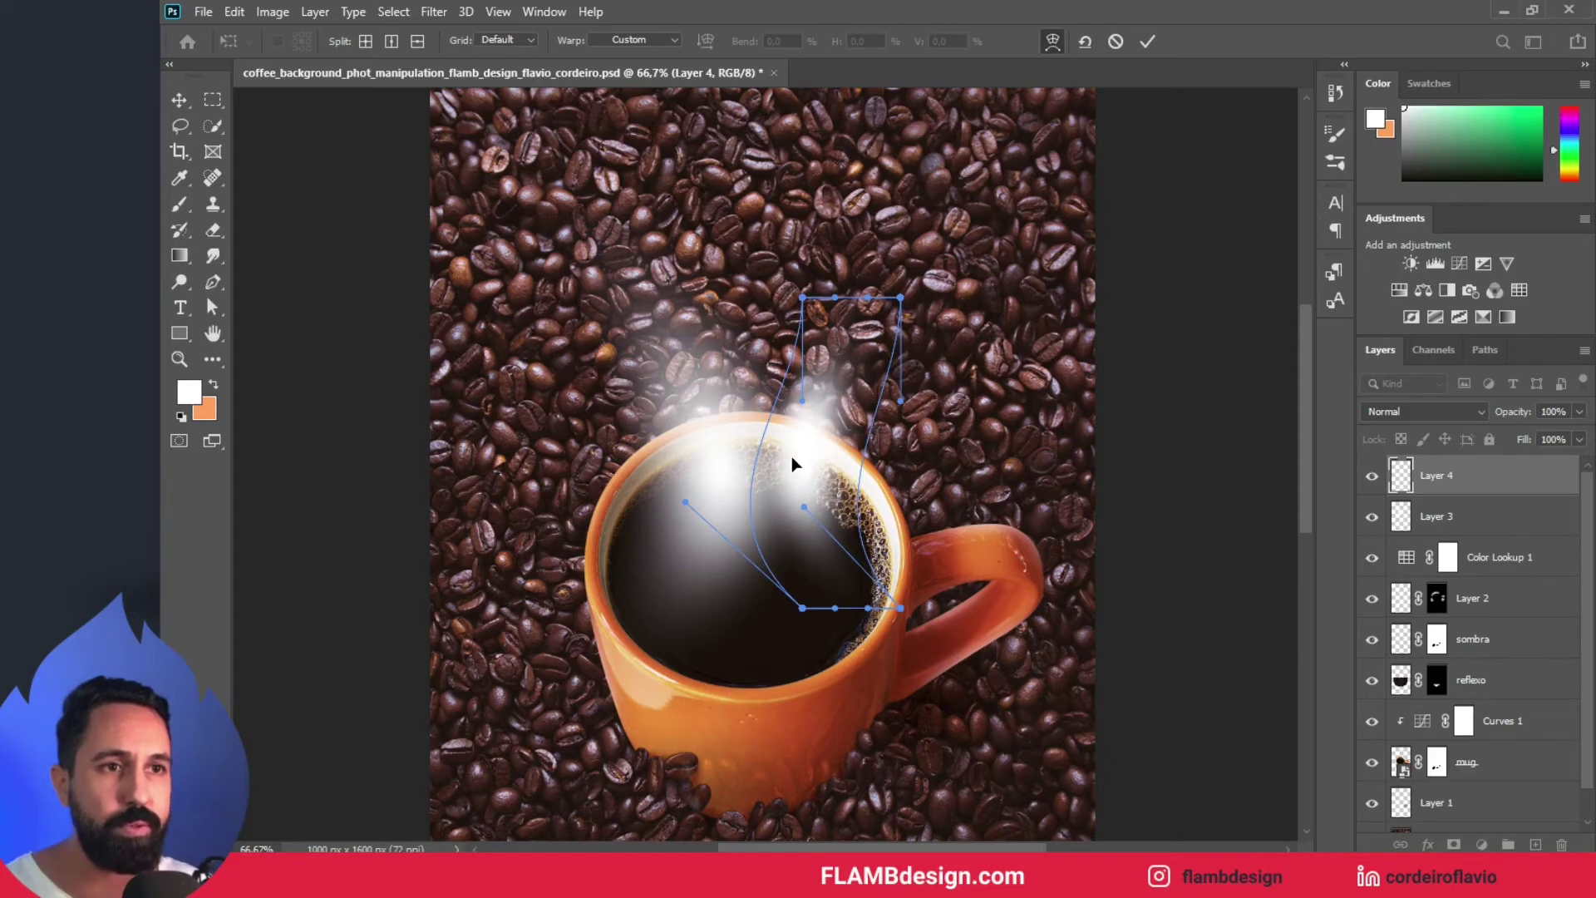
- Taper the top of the Layer 4 warp into a raised tip, widen its lower-right corner, and apply the warp
left_click_drag(804, 295, 831, 239)
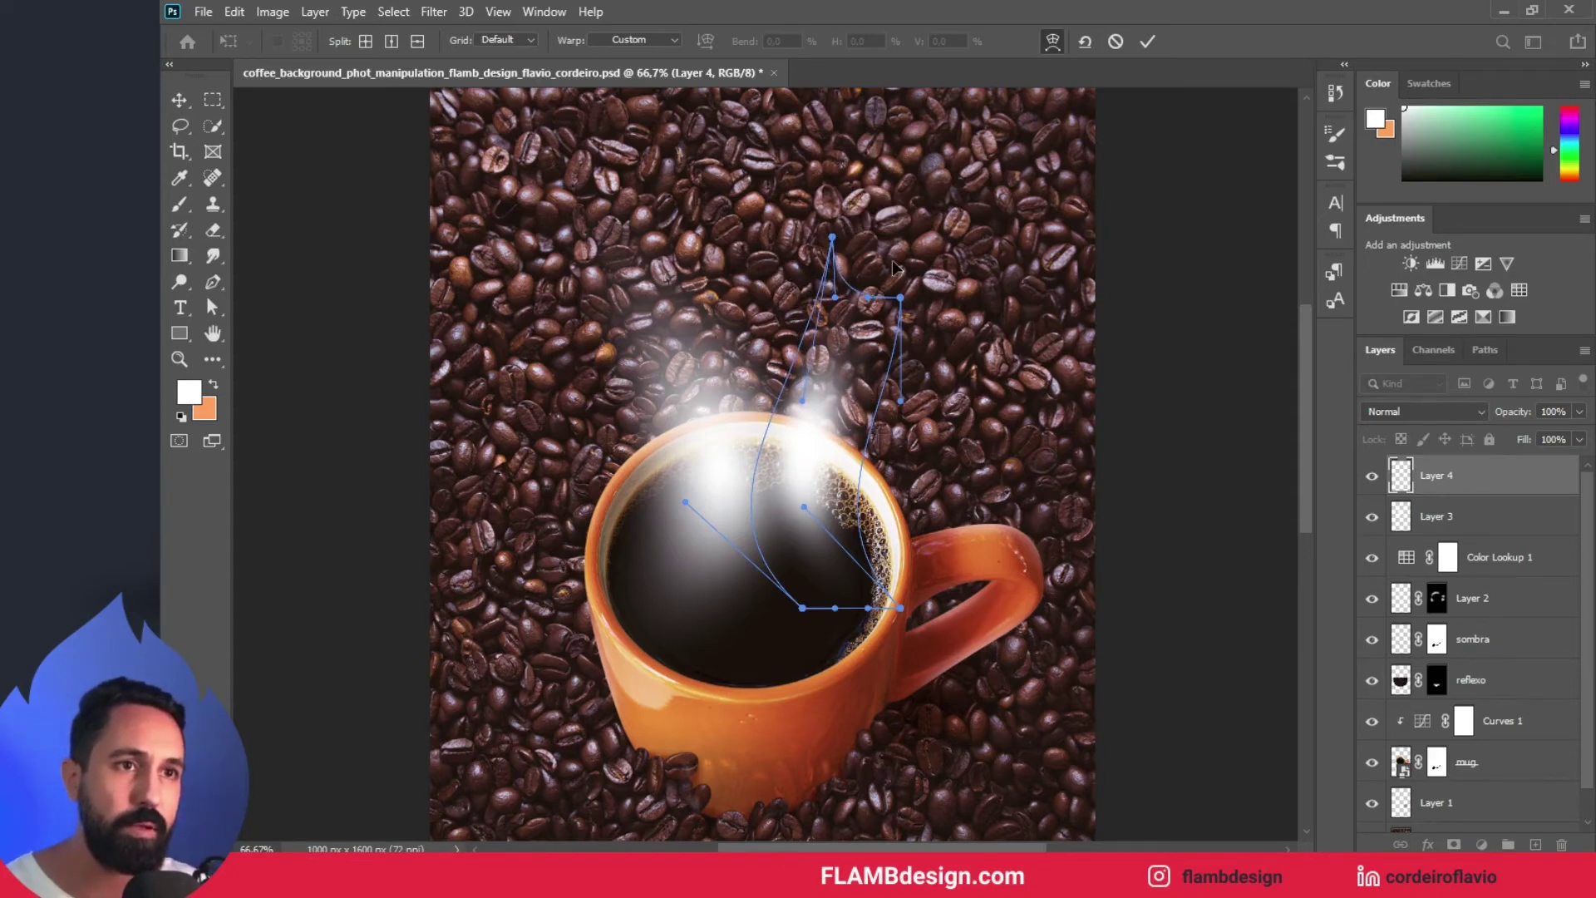
left_click_drag(902, 300, 867, 263)
left_click_drag(900, 617, 1052, 596)
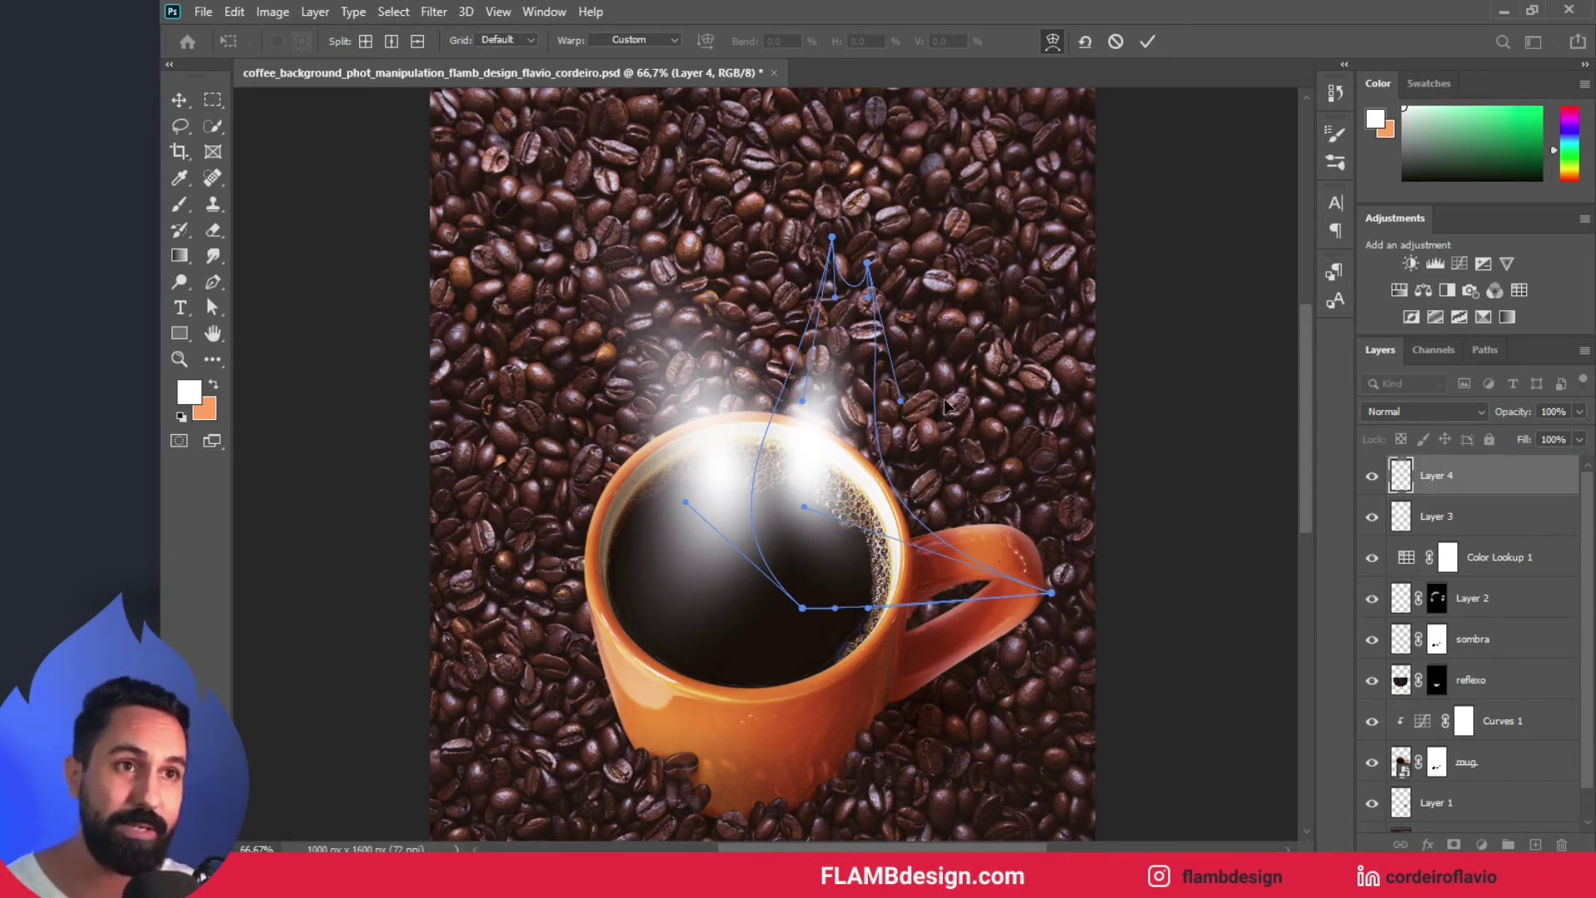
left_click_drag(865, 303, 838, 210)
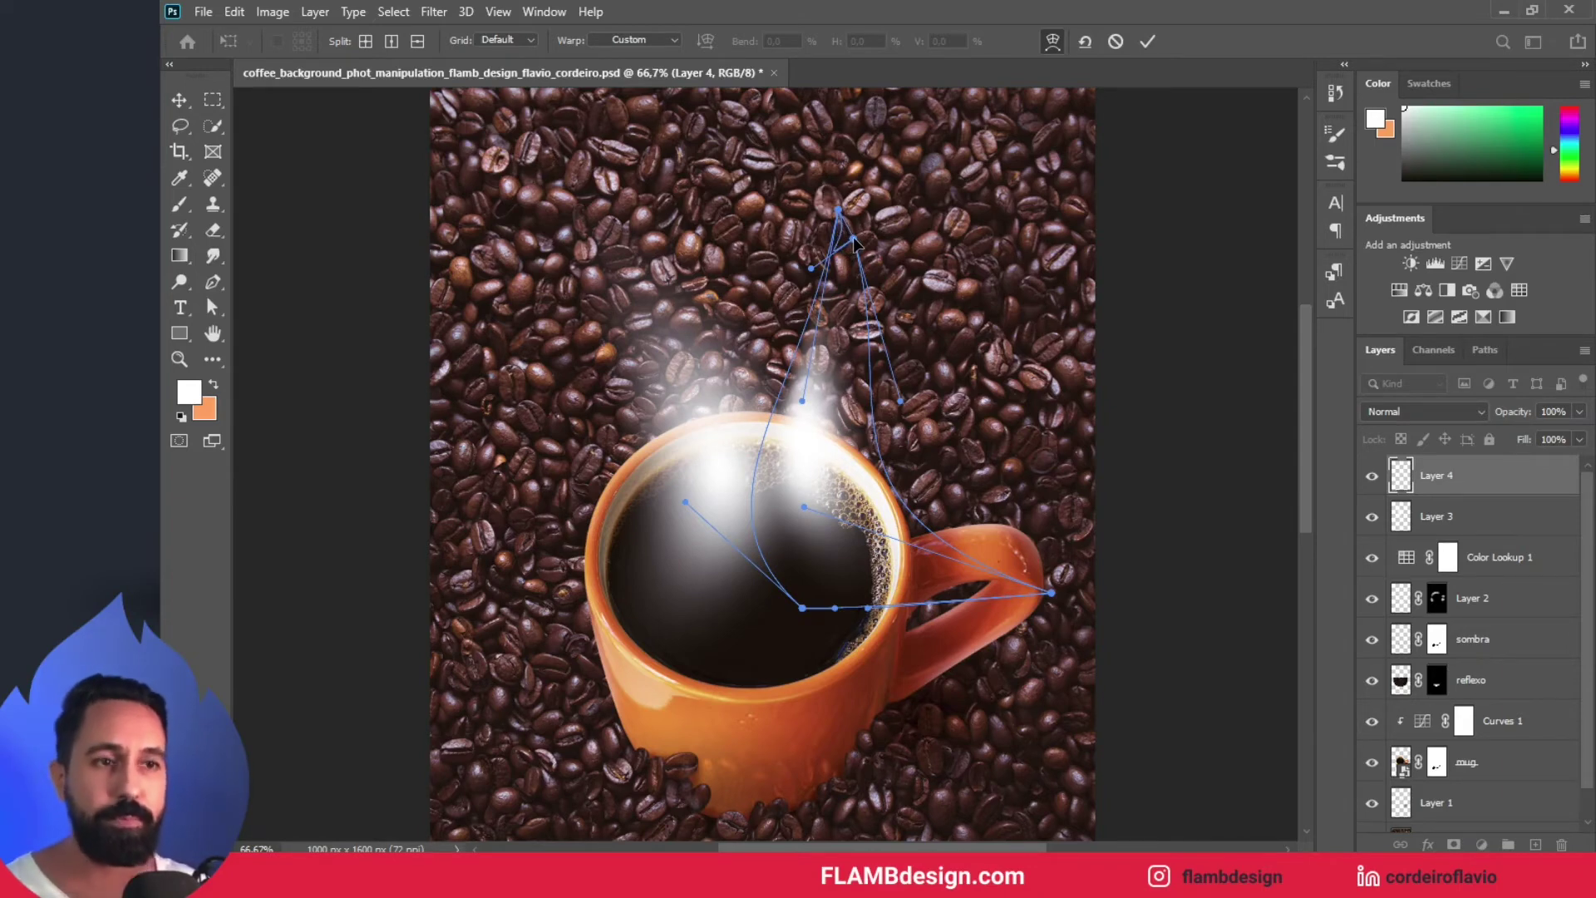
key("b")
left_click(1148, 41)
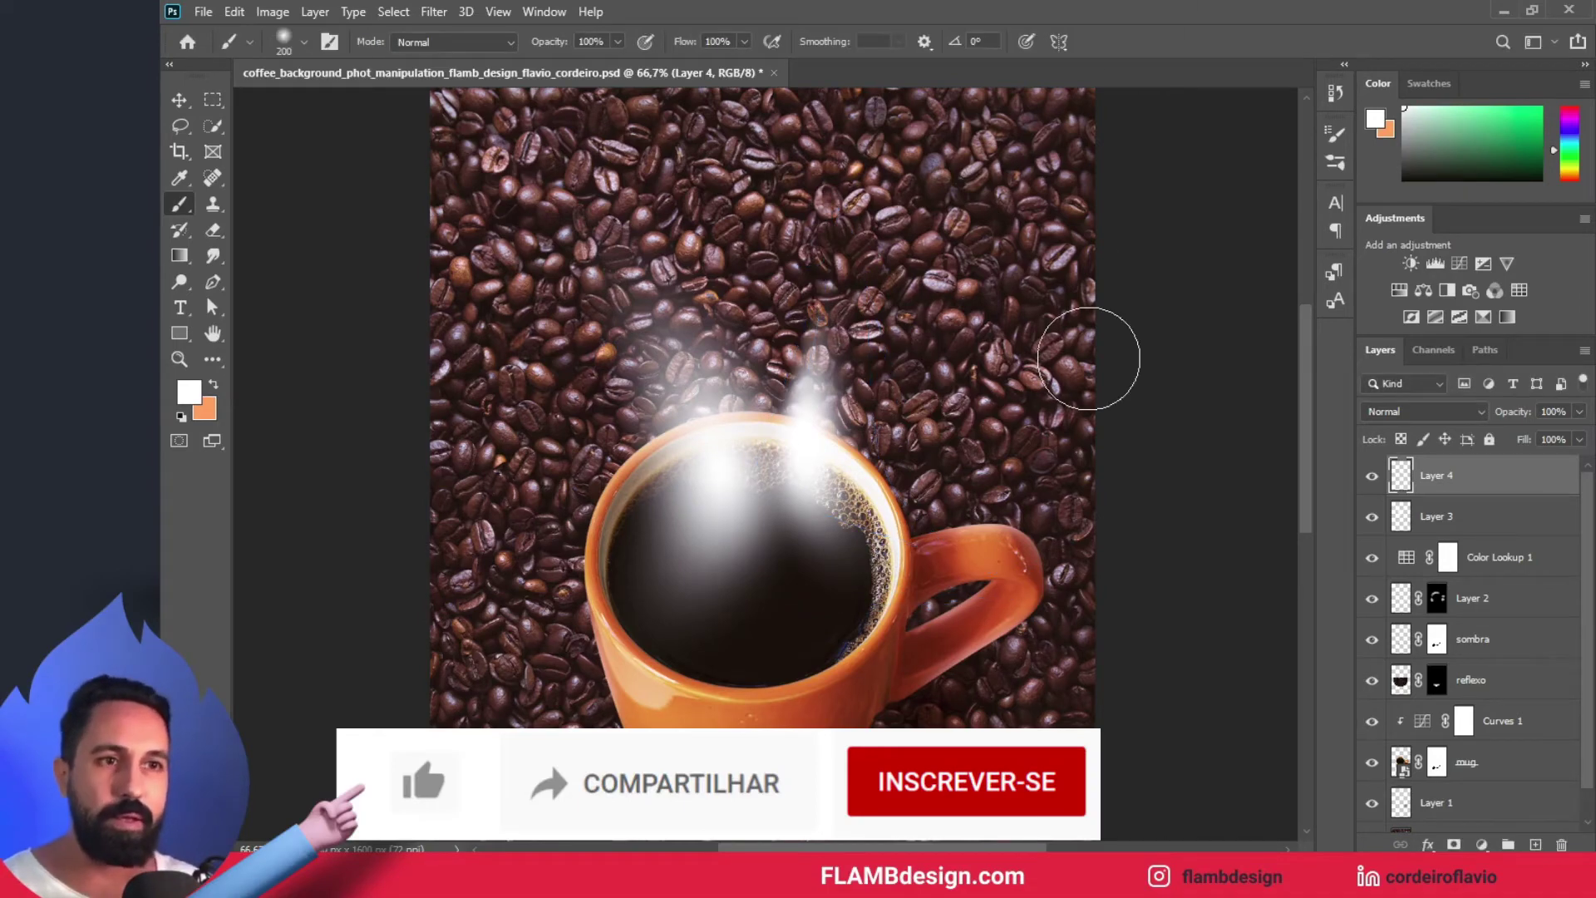
- Rearrange the two steam wisps, placing Layer 3's on the right and Layer 4's on the left of the coffee
key("v")
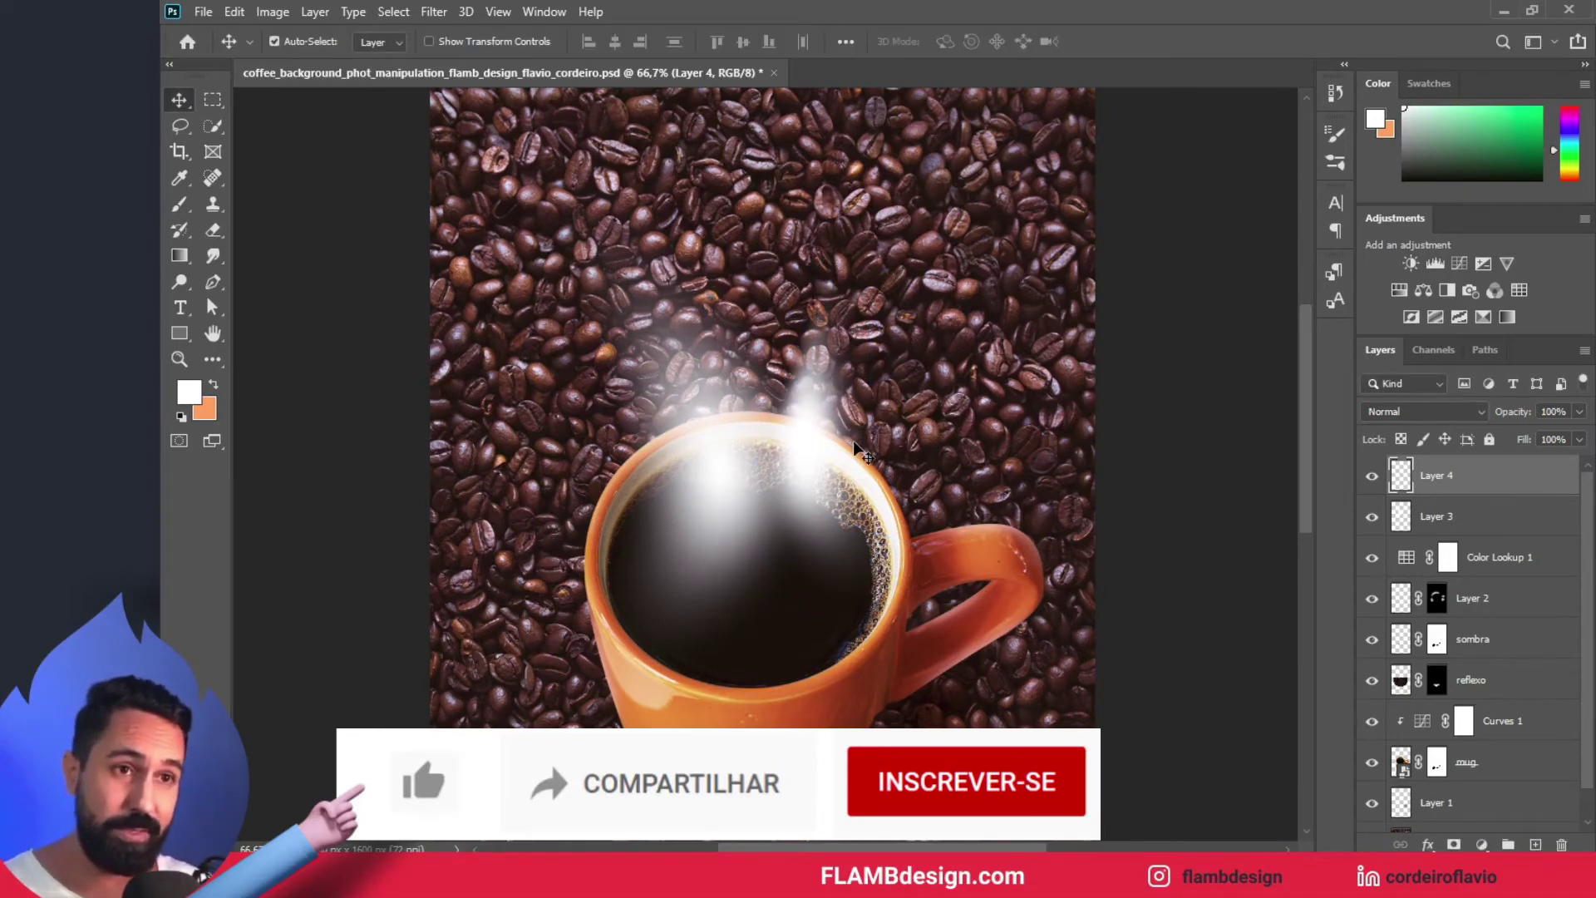
mouse_move(812, 433)
left_mouse_down()
mouse_move(821, 518)
mouse_move(810, 481)
left_mouse_up()
left_click_drag(685, 525, 823, 459)
left_click_drag(792, 527, 644, 491)
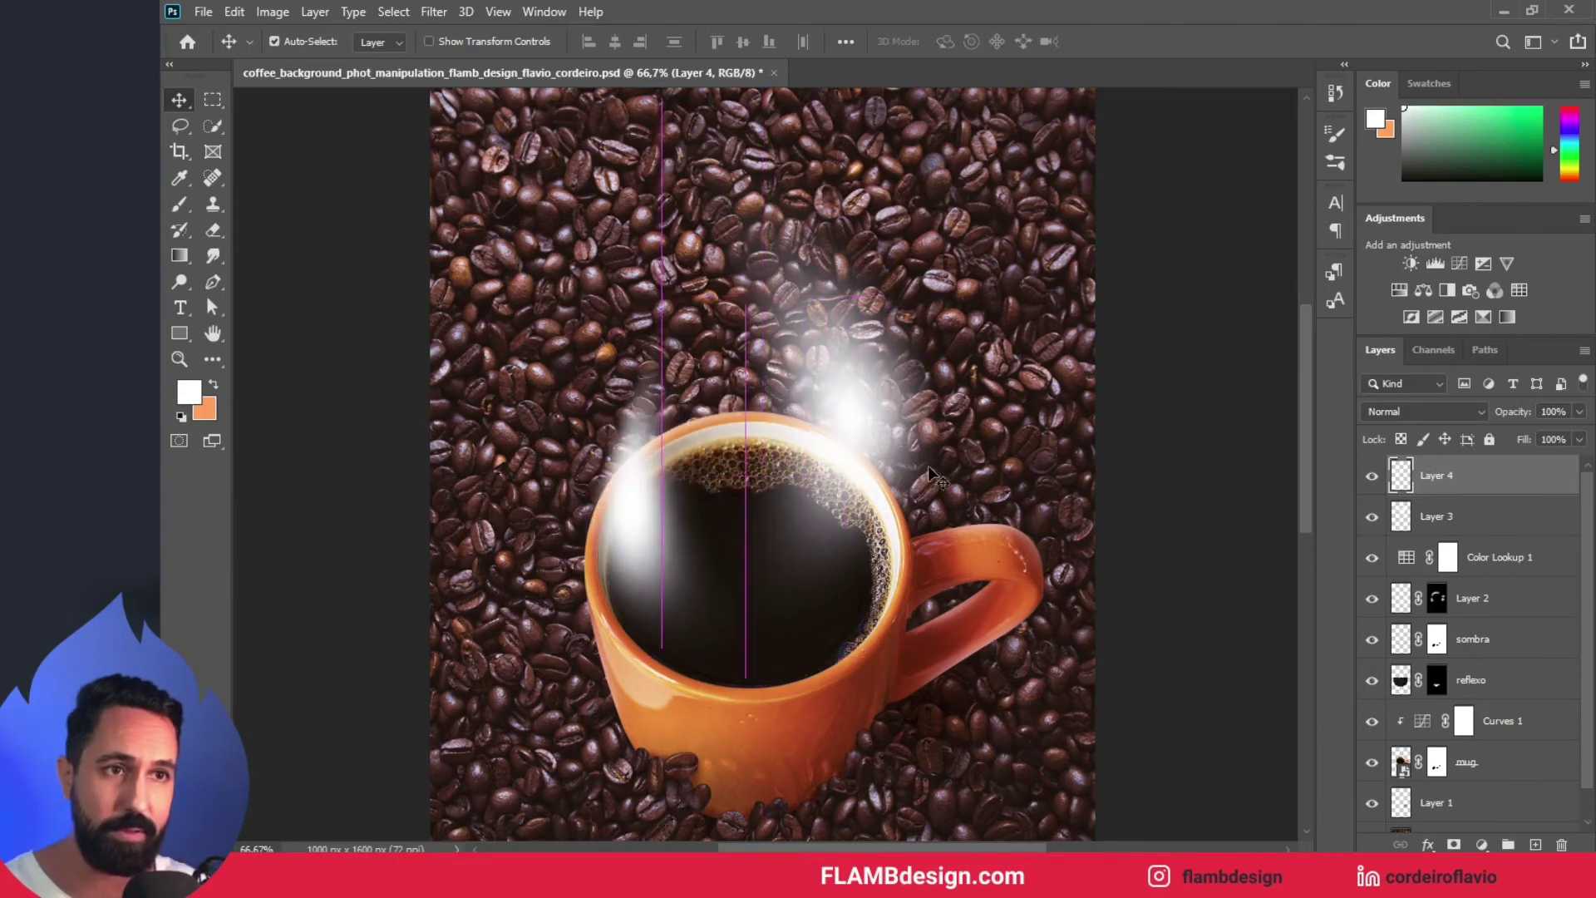
left_click_drag(756, 454, 740, 511)
left_click_drag(647, 497, 691, 470)
- Swap the steam wisps using a horizontally flipped view, placing Layer 3's left and Layer 4's right over the coffee when the view is restored
scroll(1020, 577, "down", 3)
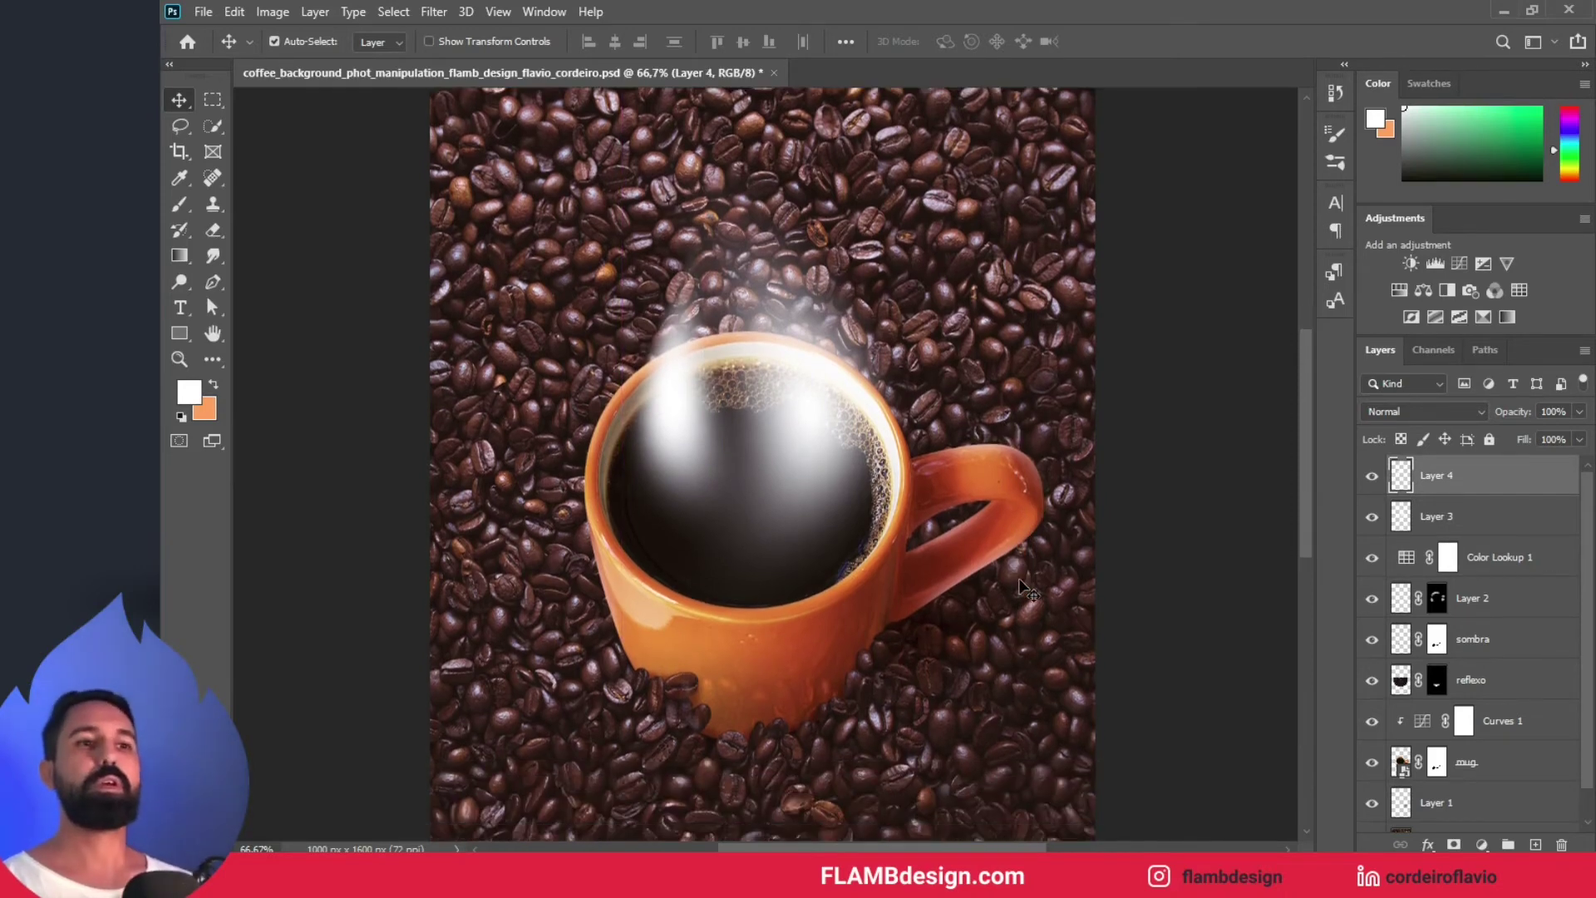
key("ctrl+shift+h")
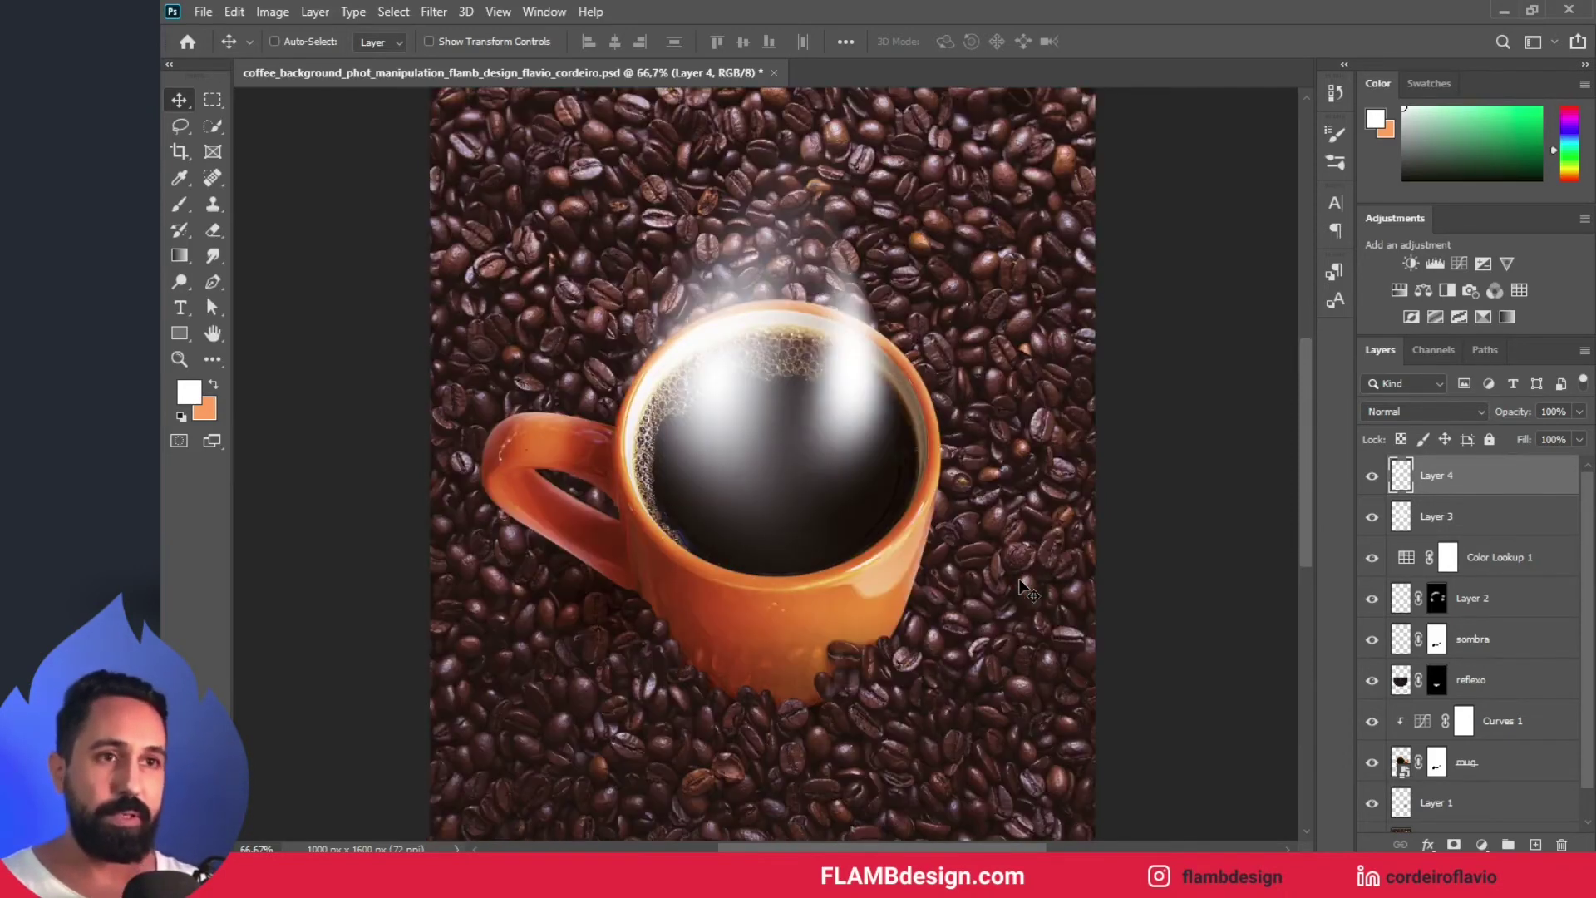
left_click_drag(715, 470, 939, 441)
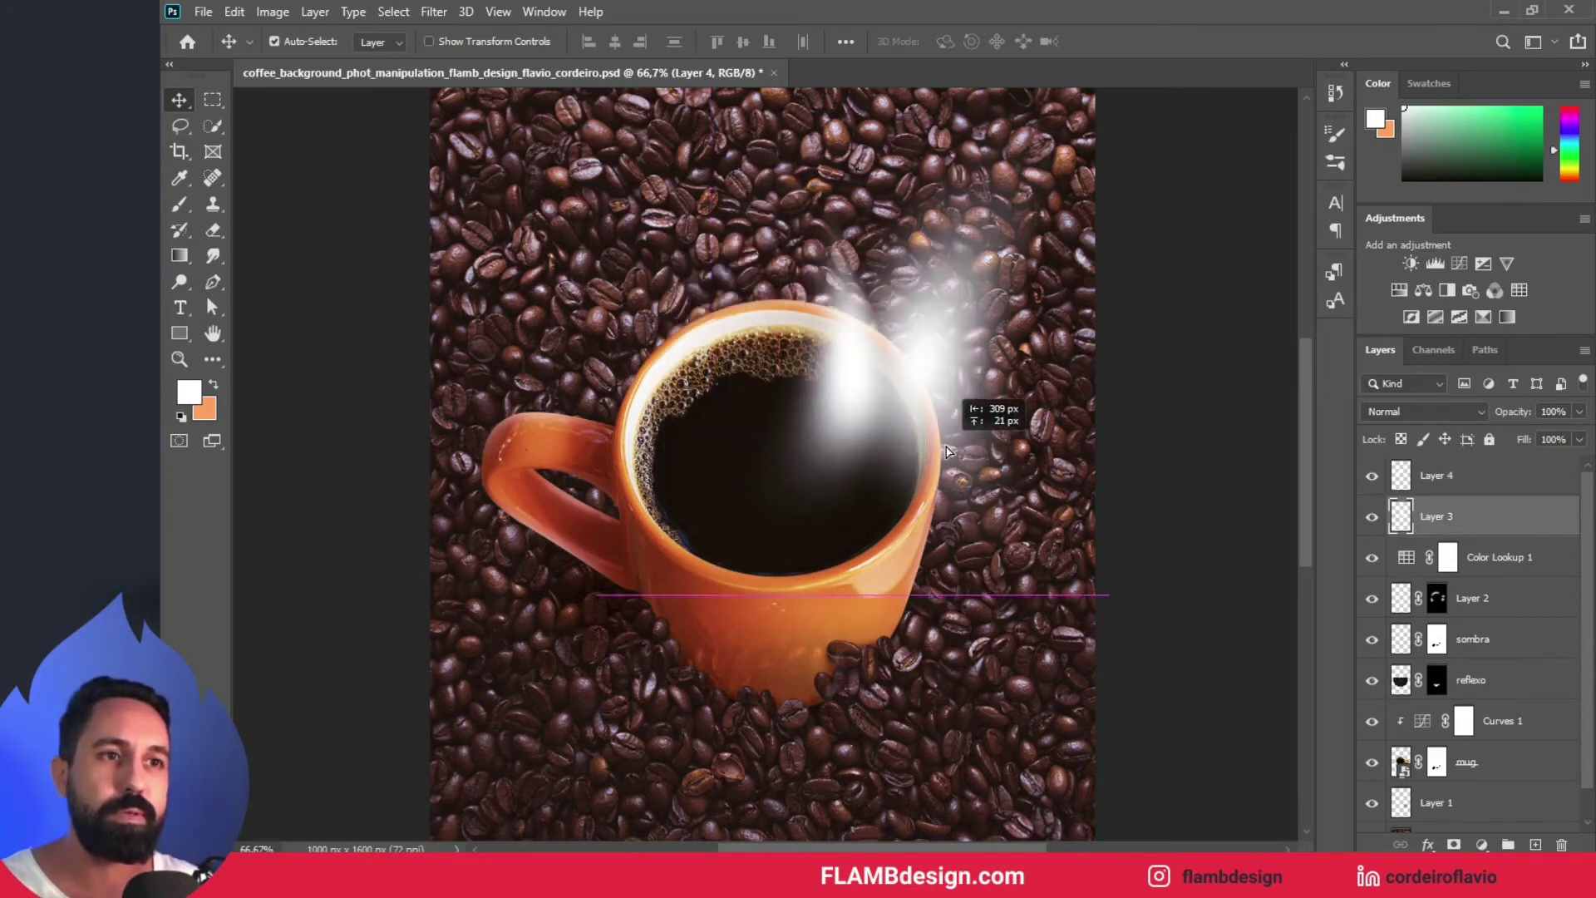
left_click(697, 486)
mouse_move(696, 487)
left_mouse_down()
mouse_move(718, 418)
mouse_move(717, 503)
left_mouse_up()
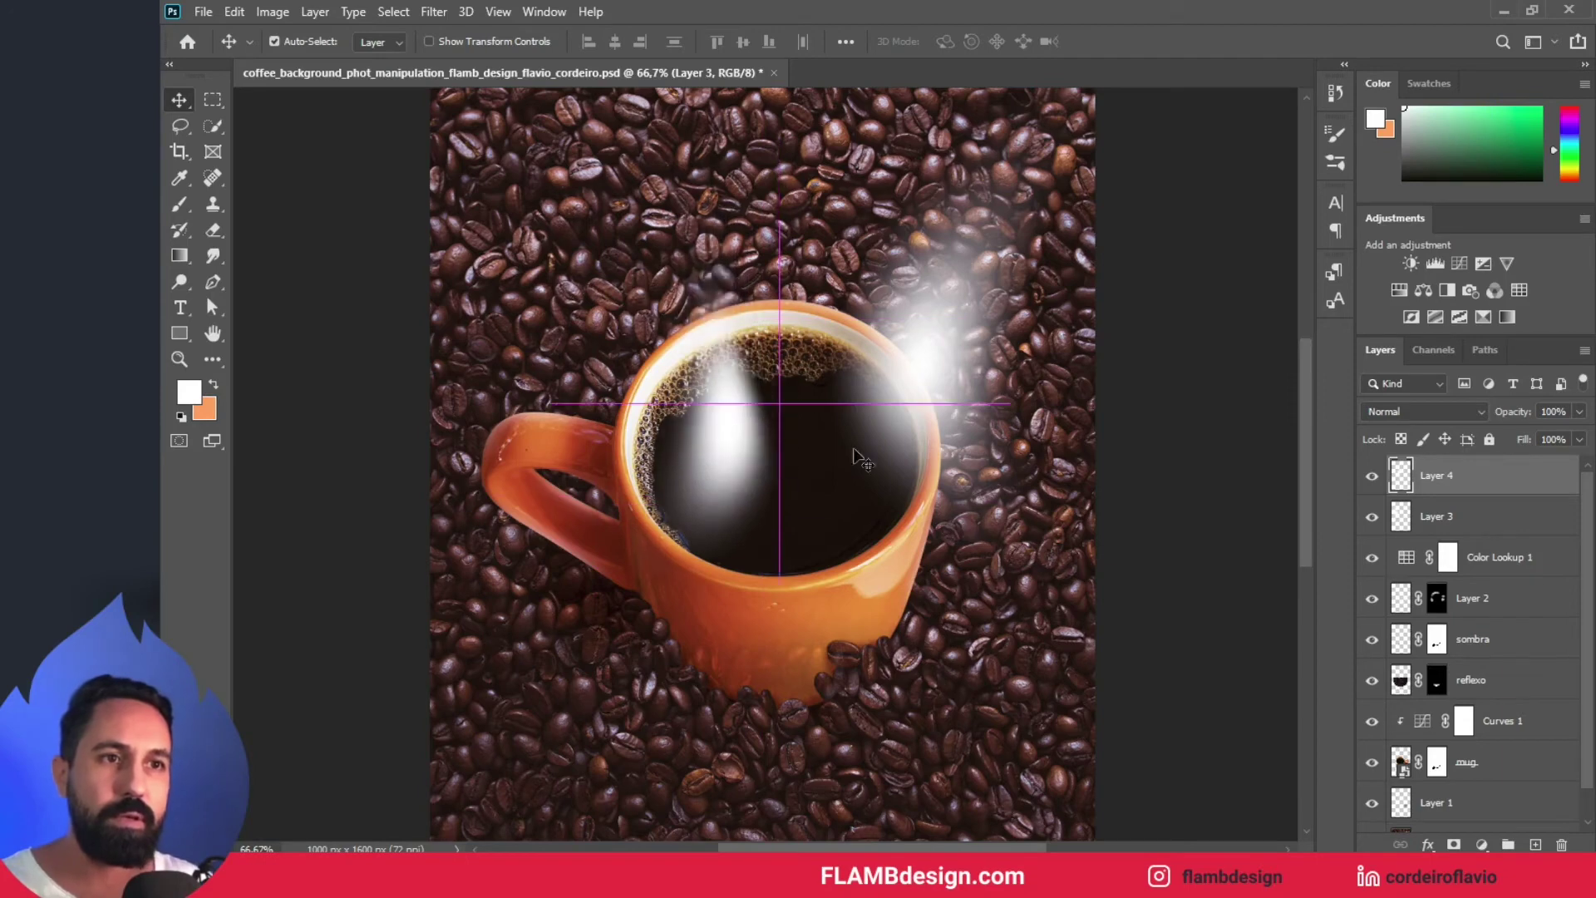
left_click_drag(908, 417, 817, 422)
scroll(982, 537, "up", 2)
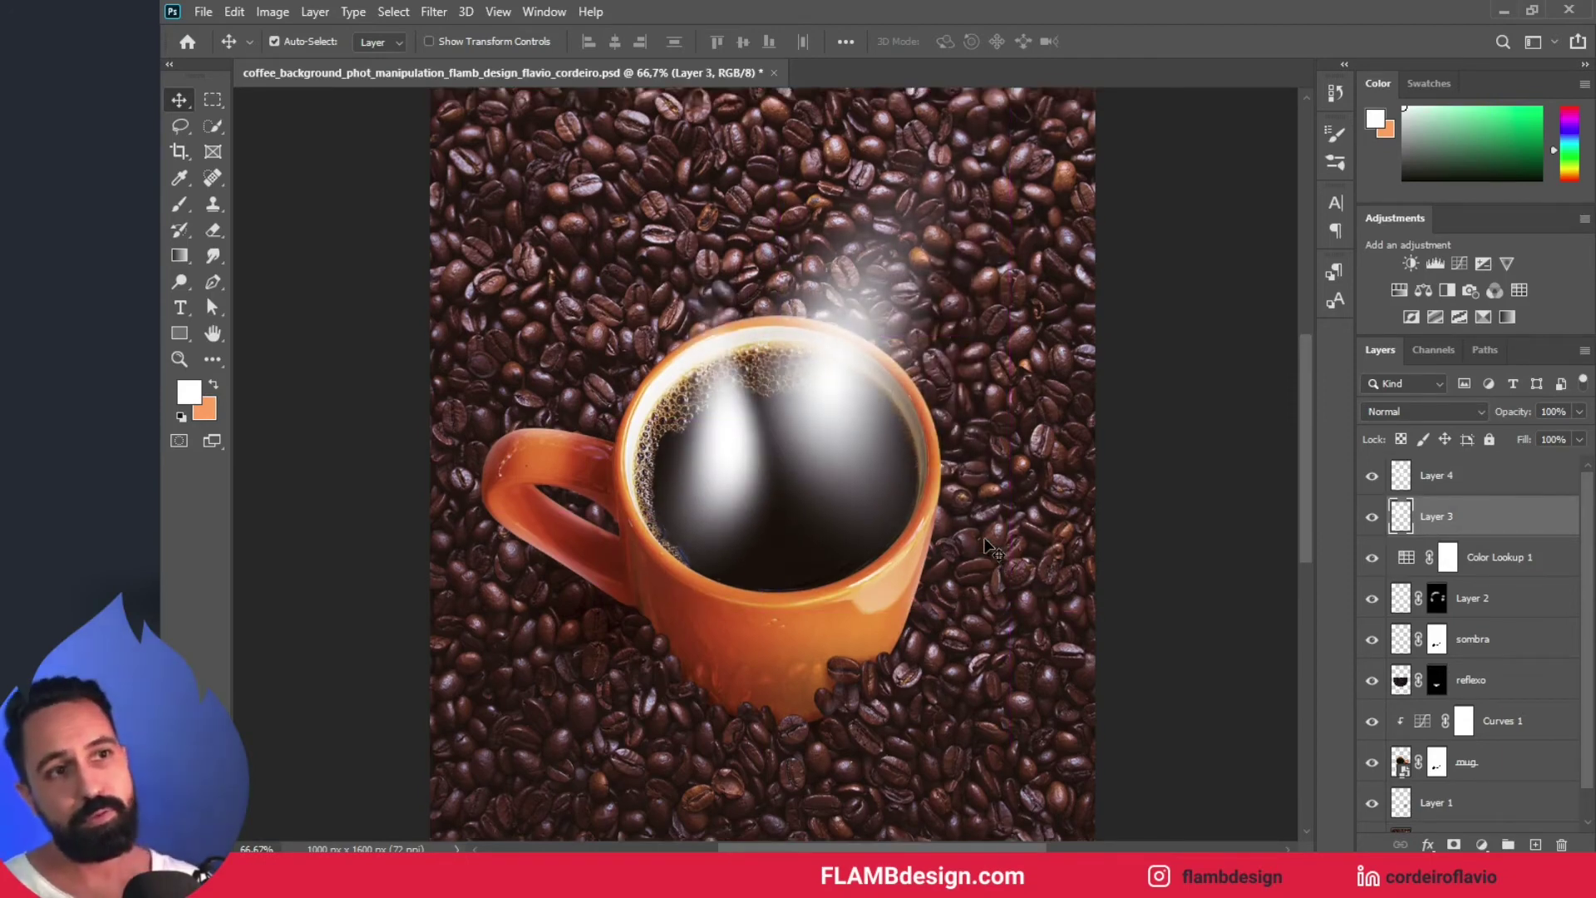
scroll(987, 544, "up", 2)
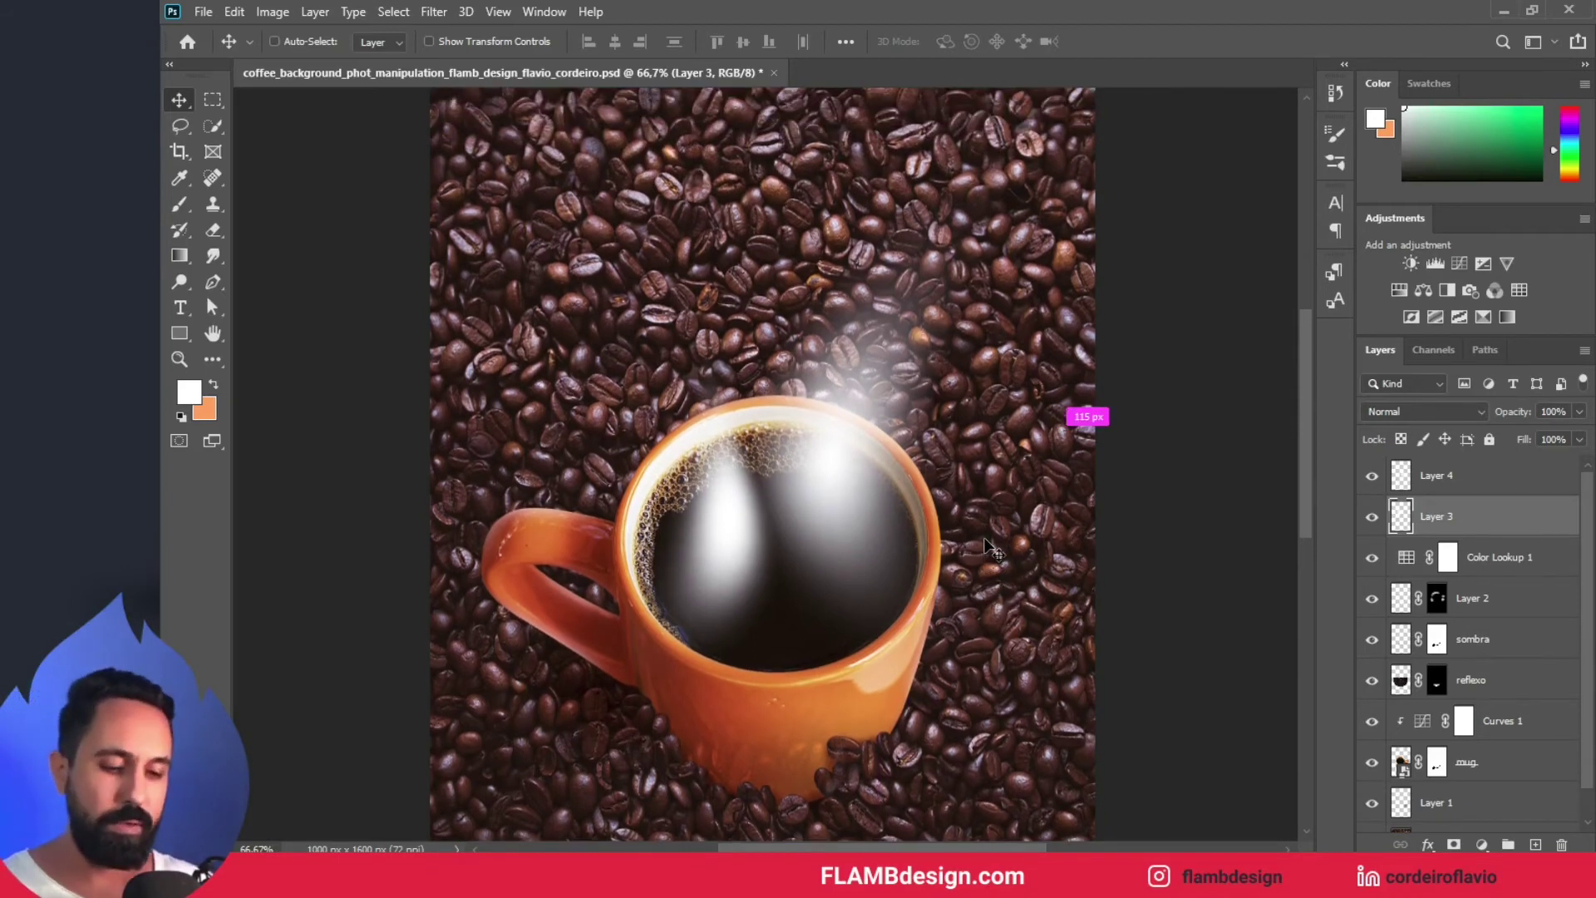
key("ctrl+shift+h")
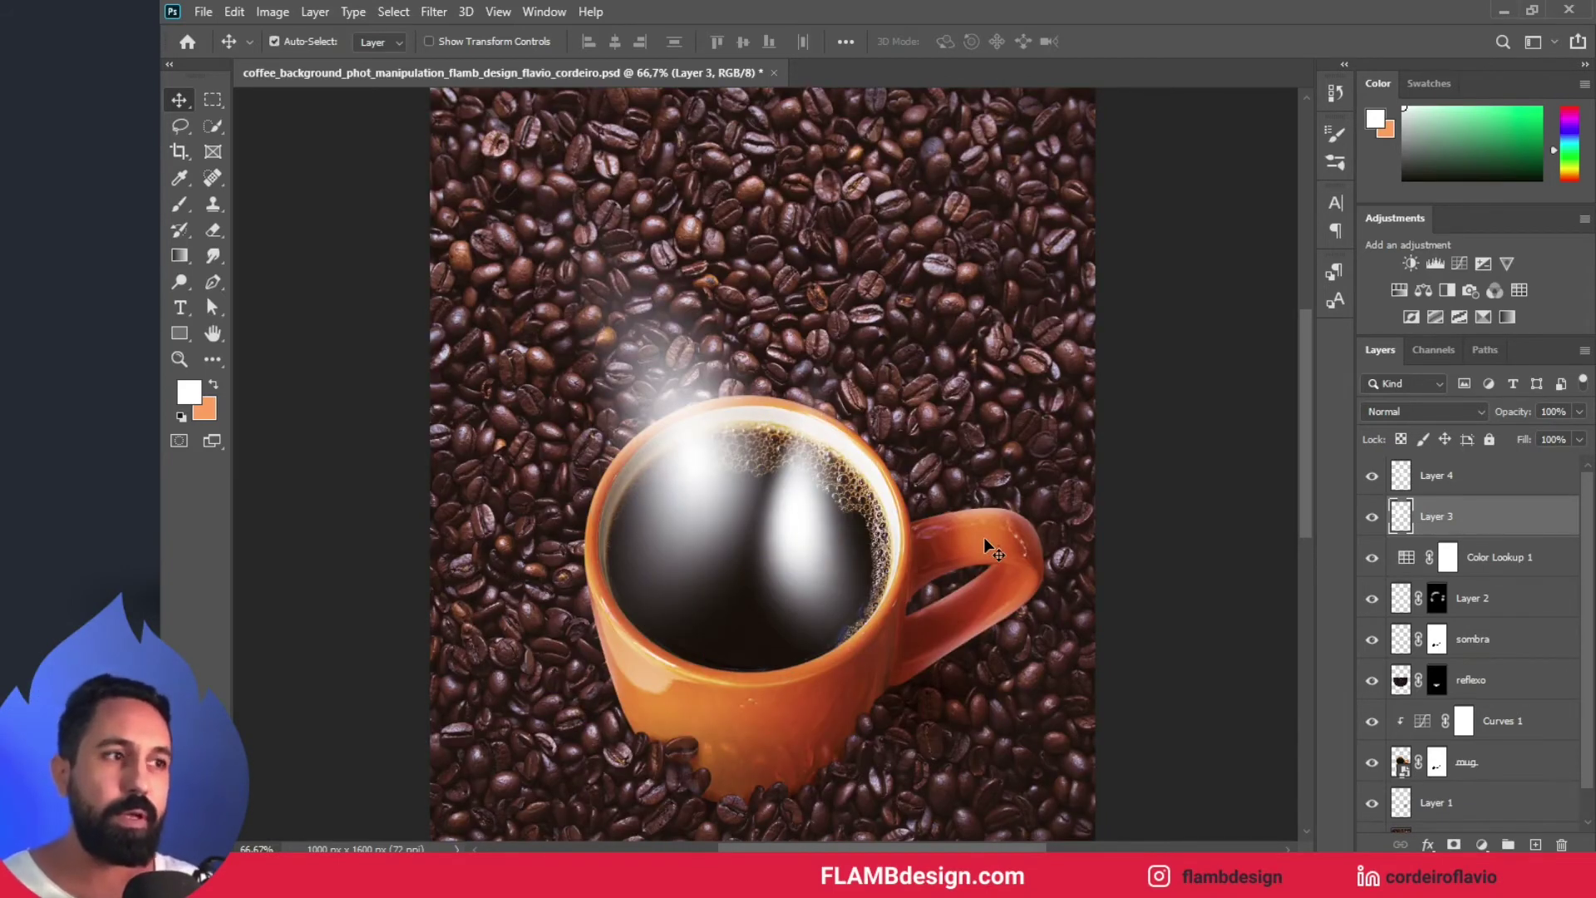
- Toggle Layer 3's visibility to identify its wisp and add a layer mask to it
scroll(984, 538, "down", 1)
left_click(1372, 517)
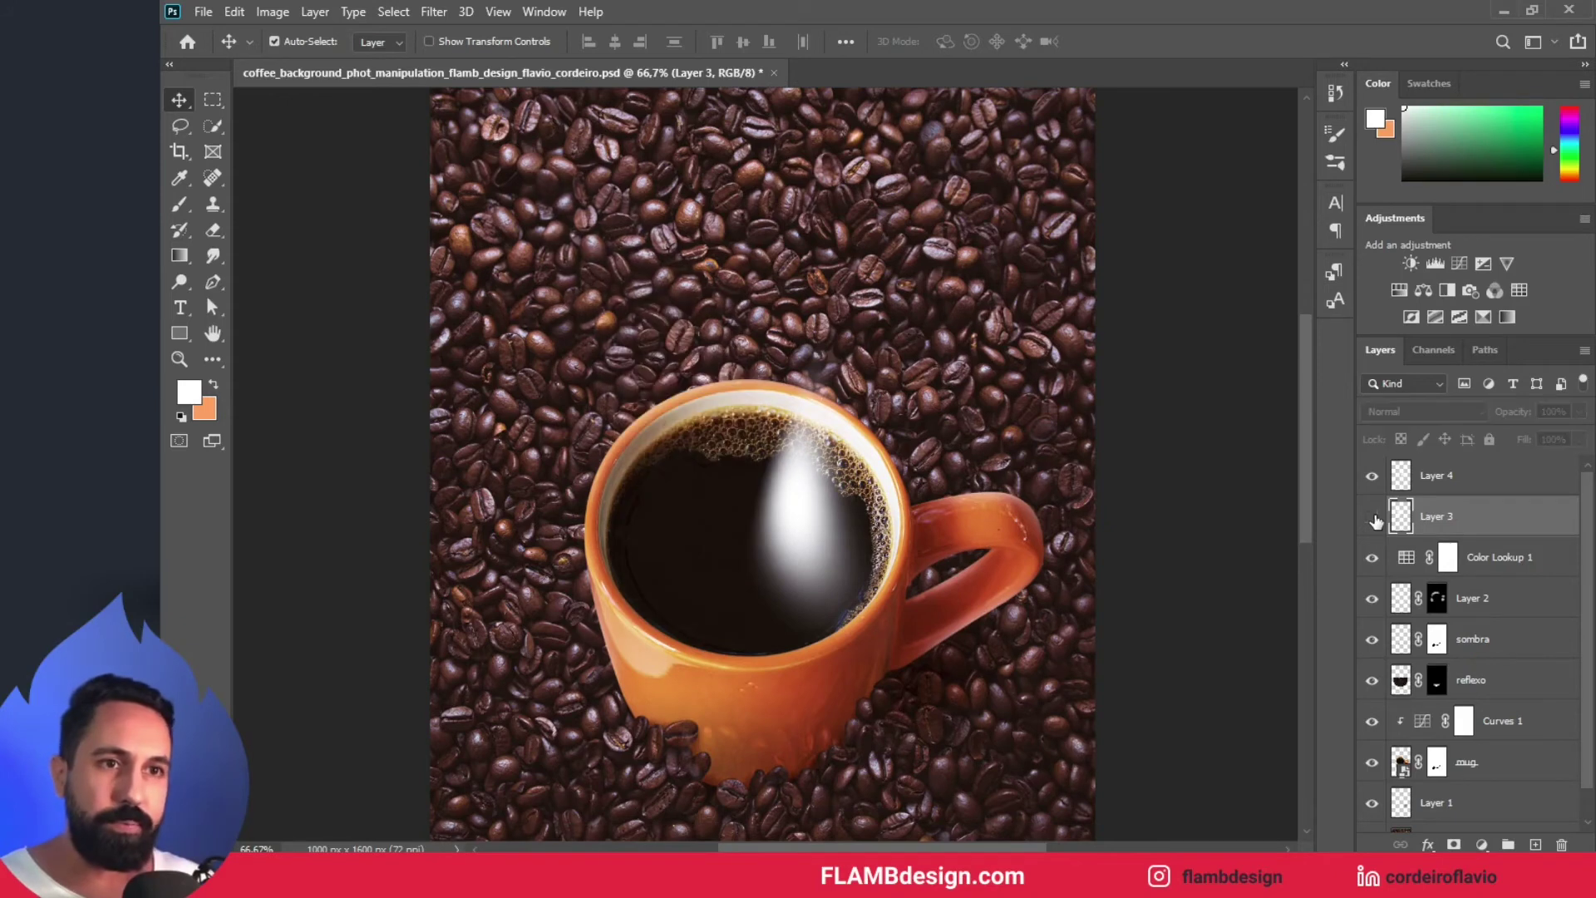
left_click(1372, 517)
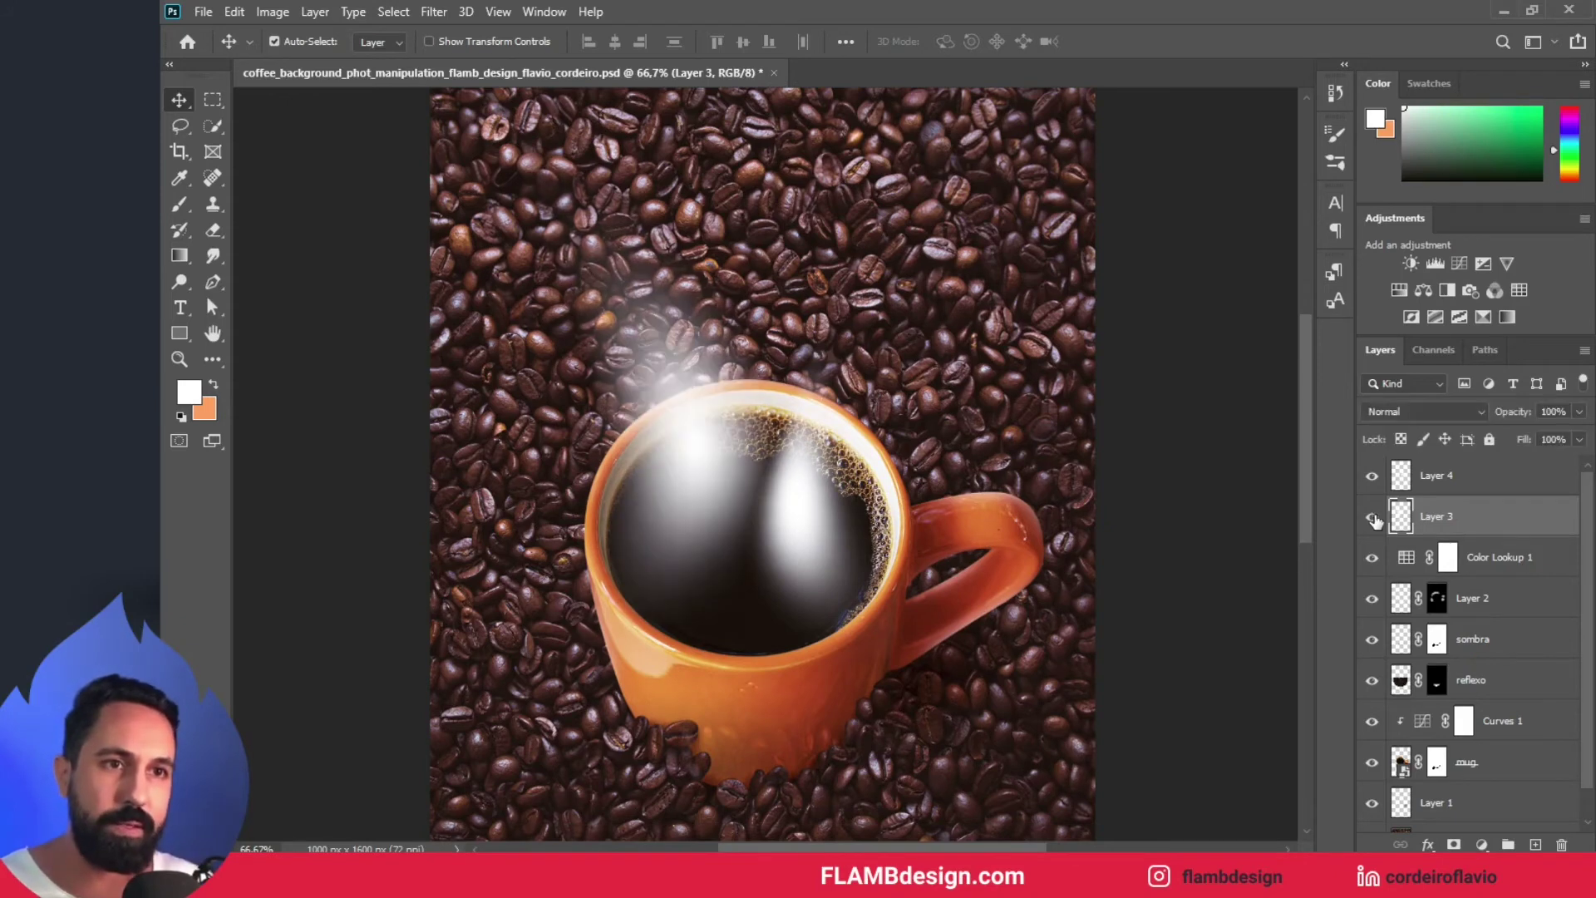
left_click(1454, 844)
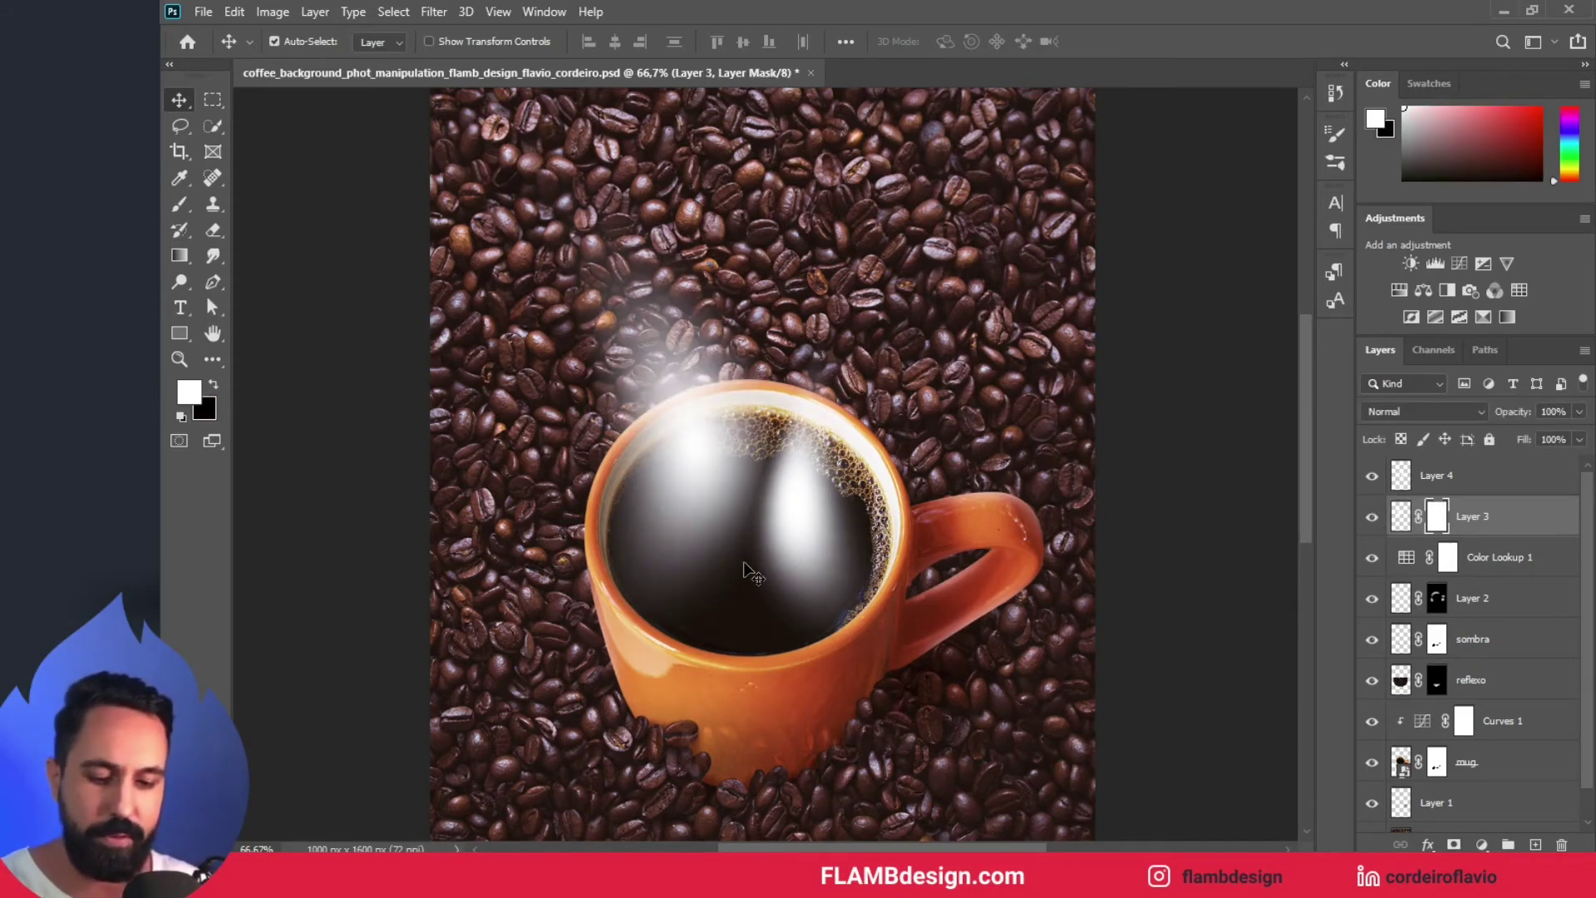
- Soften Layer 3's wisp by painting on its mask with a soft black 200 px brush at 33% opacity
key("b")
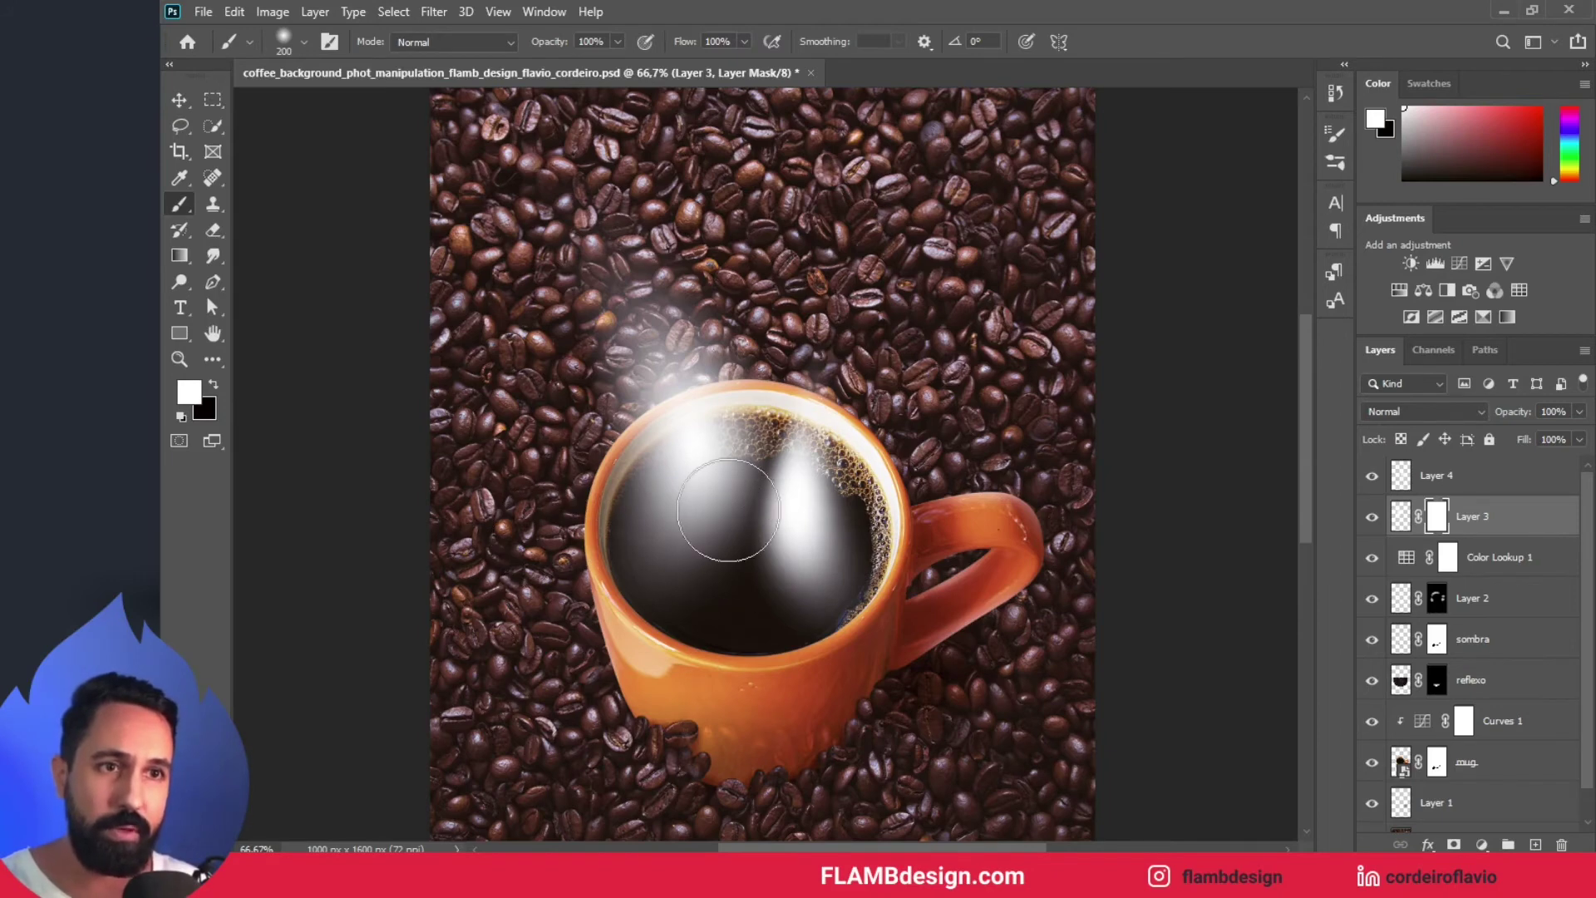
left_click(214, 383)
mouse_move(711, 557)
left_mouse_down()
mouse_move(695, 577)
mouse_move(731, 588)
mouse_move(731, 552)
mouse_move(725, 579)
left_mouse_up()
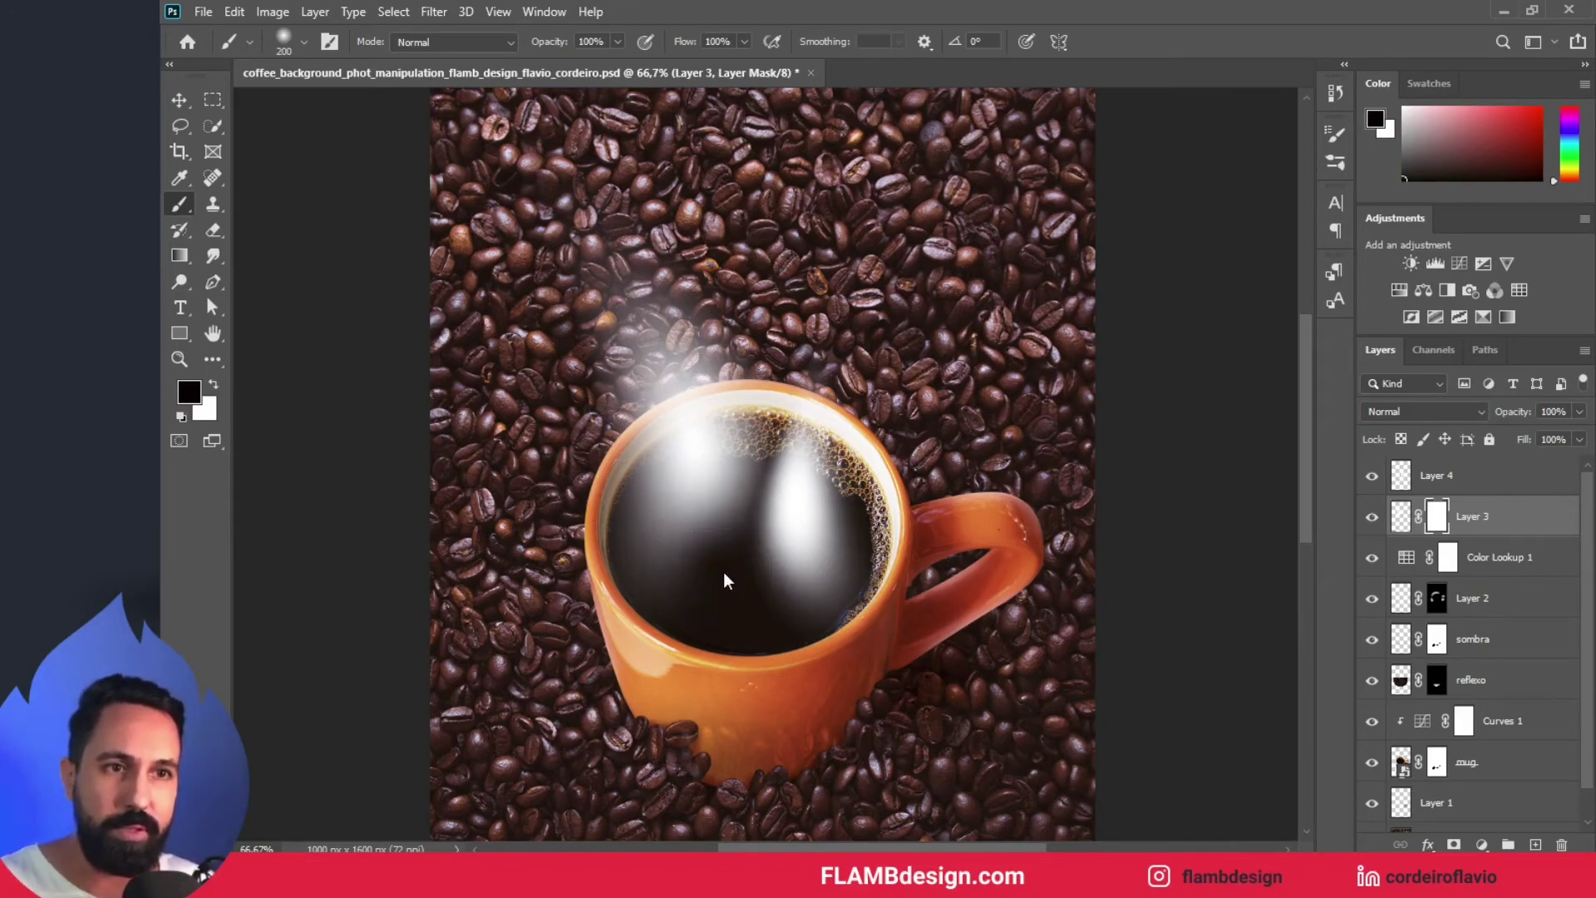
left_click_drag(562, 43, 482, 53)
mouse_move(738, 579)
left_mouse_down()
mouse_move(723, 535)
mouse_move(699, 535)
mouse_move(690, 572)
mouse_move(723, 535)
mouse_move(812, 552)
mouse_move(819, 582)
left_mouse_up()
mouse_move(753, 275)
left_mouse_down()
mouse_move(713, 293)
mouse_move(780, 403)
mouse_move(634, 516)
mouse_move(652, 499)
mouse_move(623, 427)
mouse_move(549, 349)
mouse_move(575, 411)
mouse_move(595, 312)
mouse_move(431, 414)
left_mouse_up()
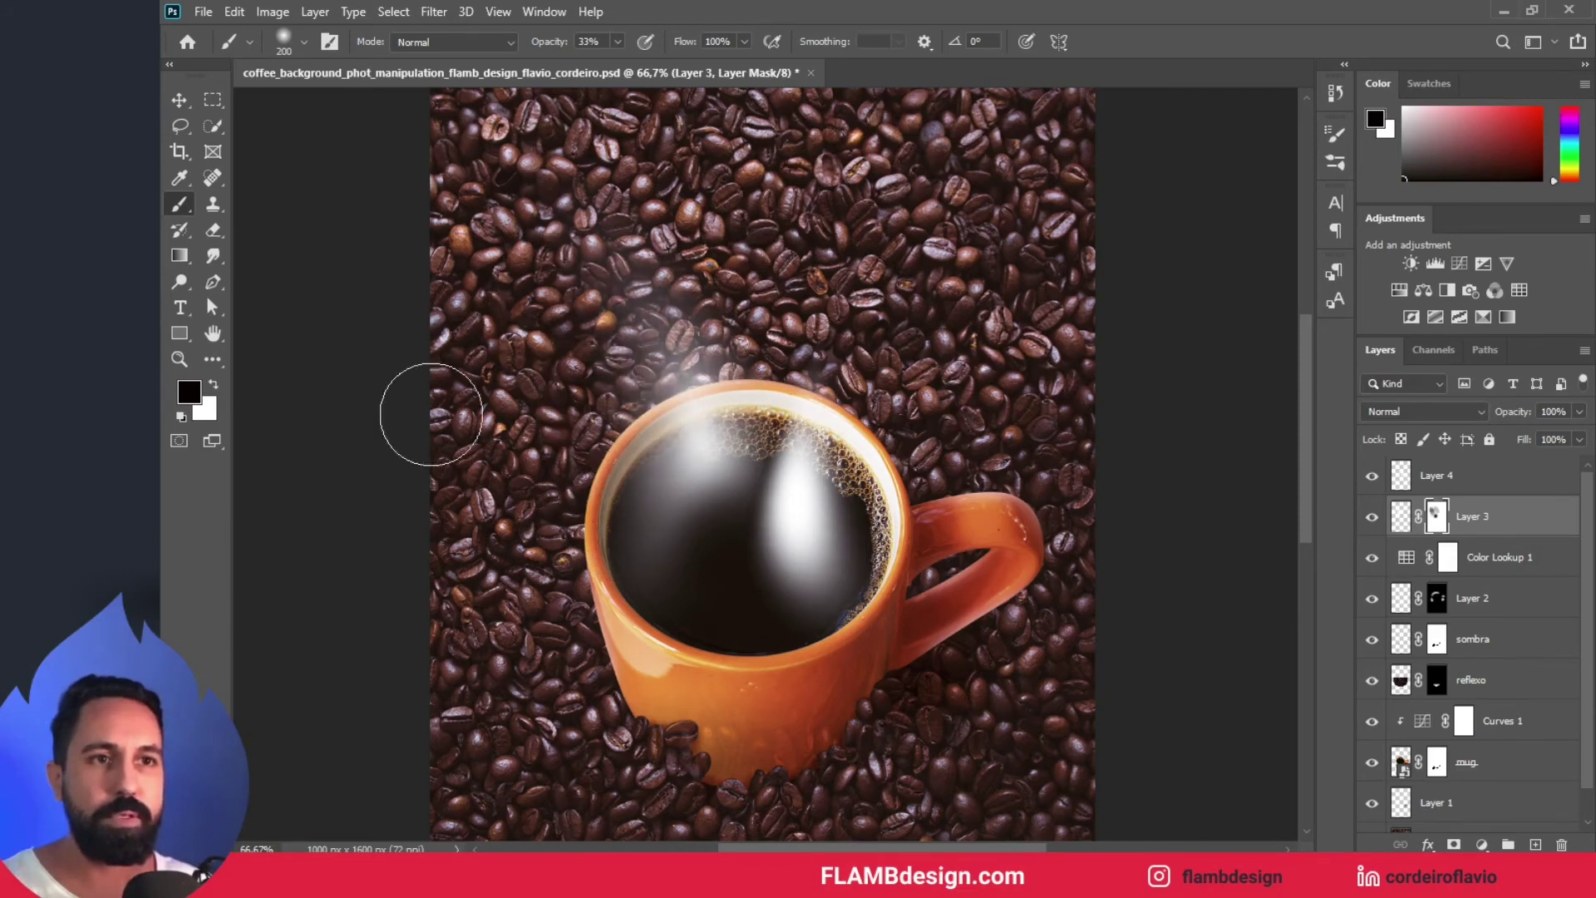
scroll(872, 807, "up", 1)
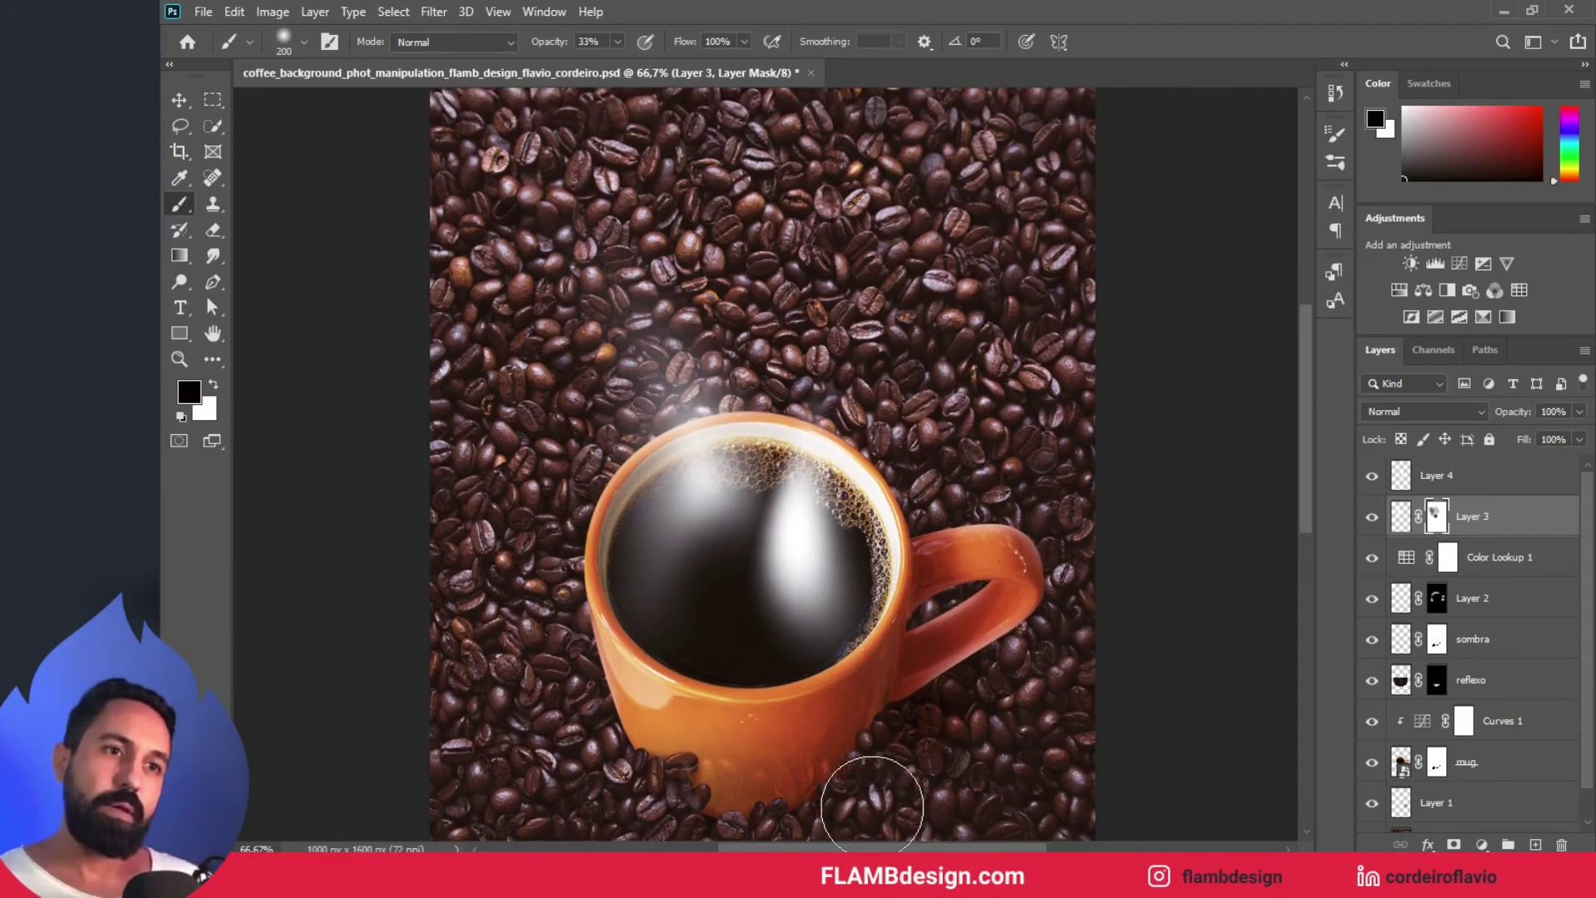
scroll(872, 806, "down", 1)
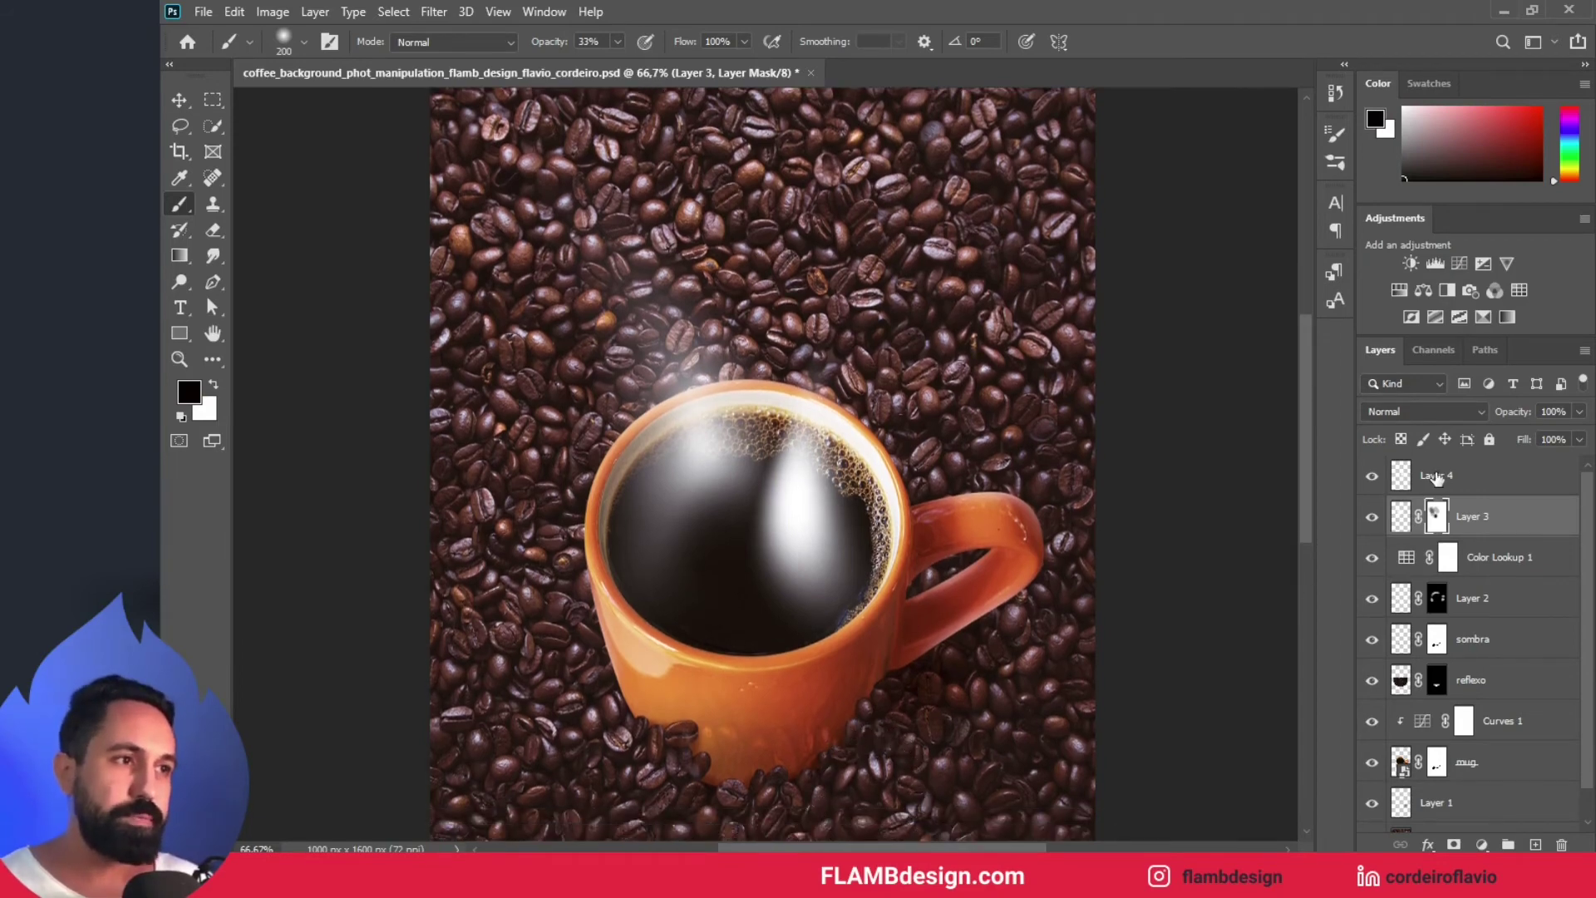
- Add a layer mask to Layer 4 and brush black at 33% opacity along its wisp's right and lower edge
left_click(1446, 476)
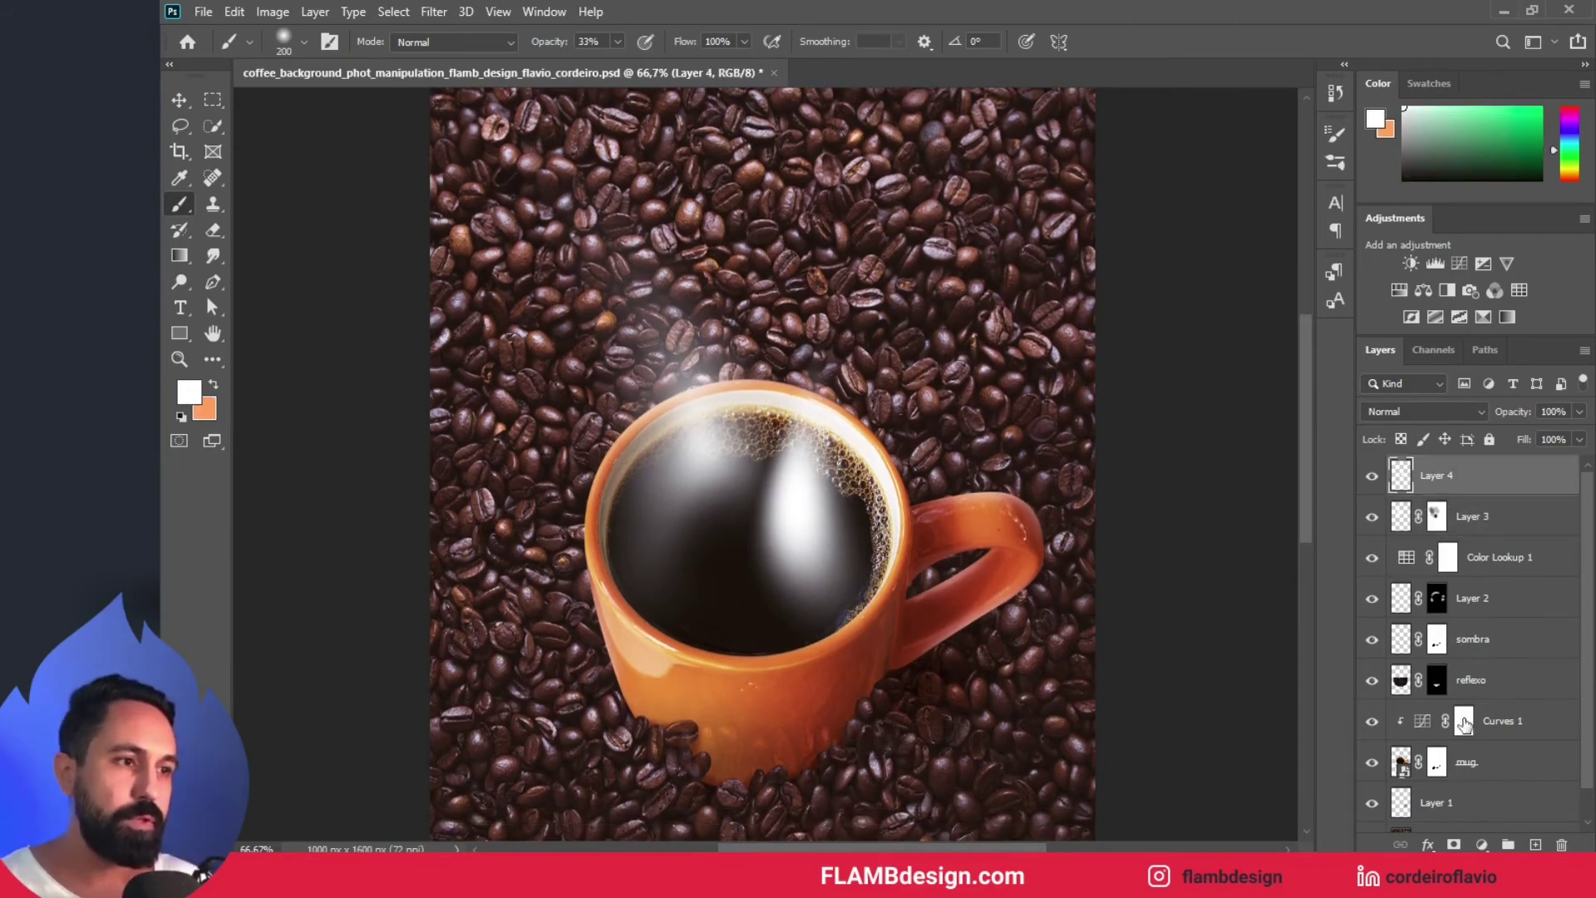
left_click(1453, 845)
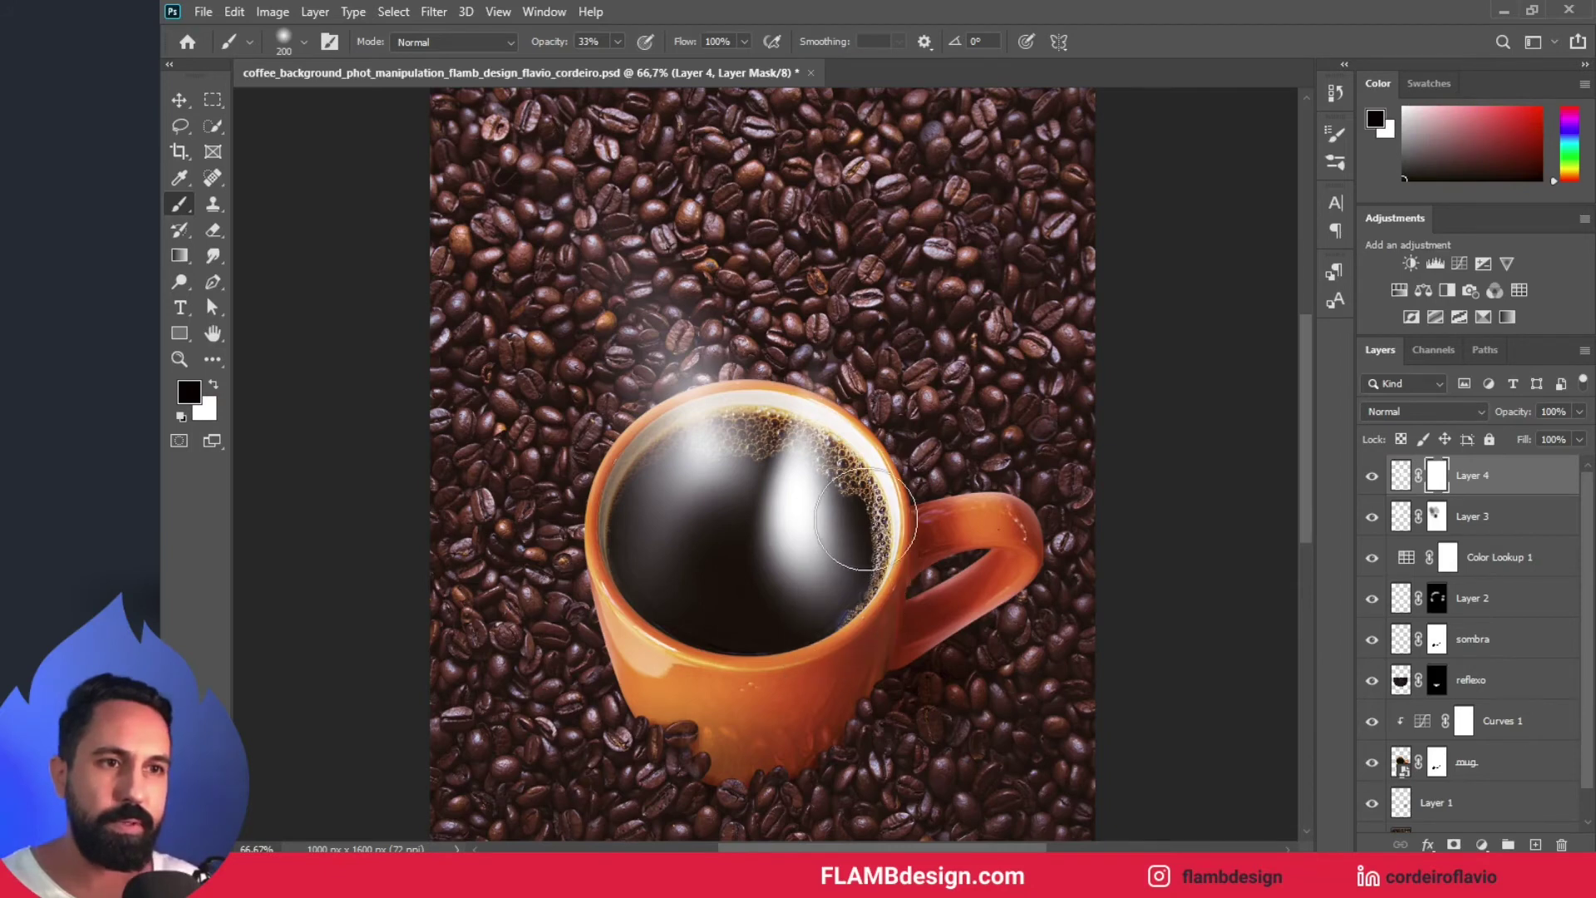
left_click_drag(865, 517, 861, 633)
- Enlarge the brush to 500 px, lower its opacity to 18%, and gently fade the Layer 4 wisp on its mask
key("bracketright")
key("bracketright")
key("bracketright")
key("bracketright")
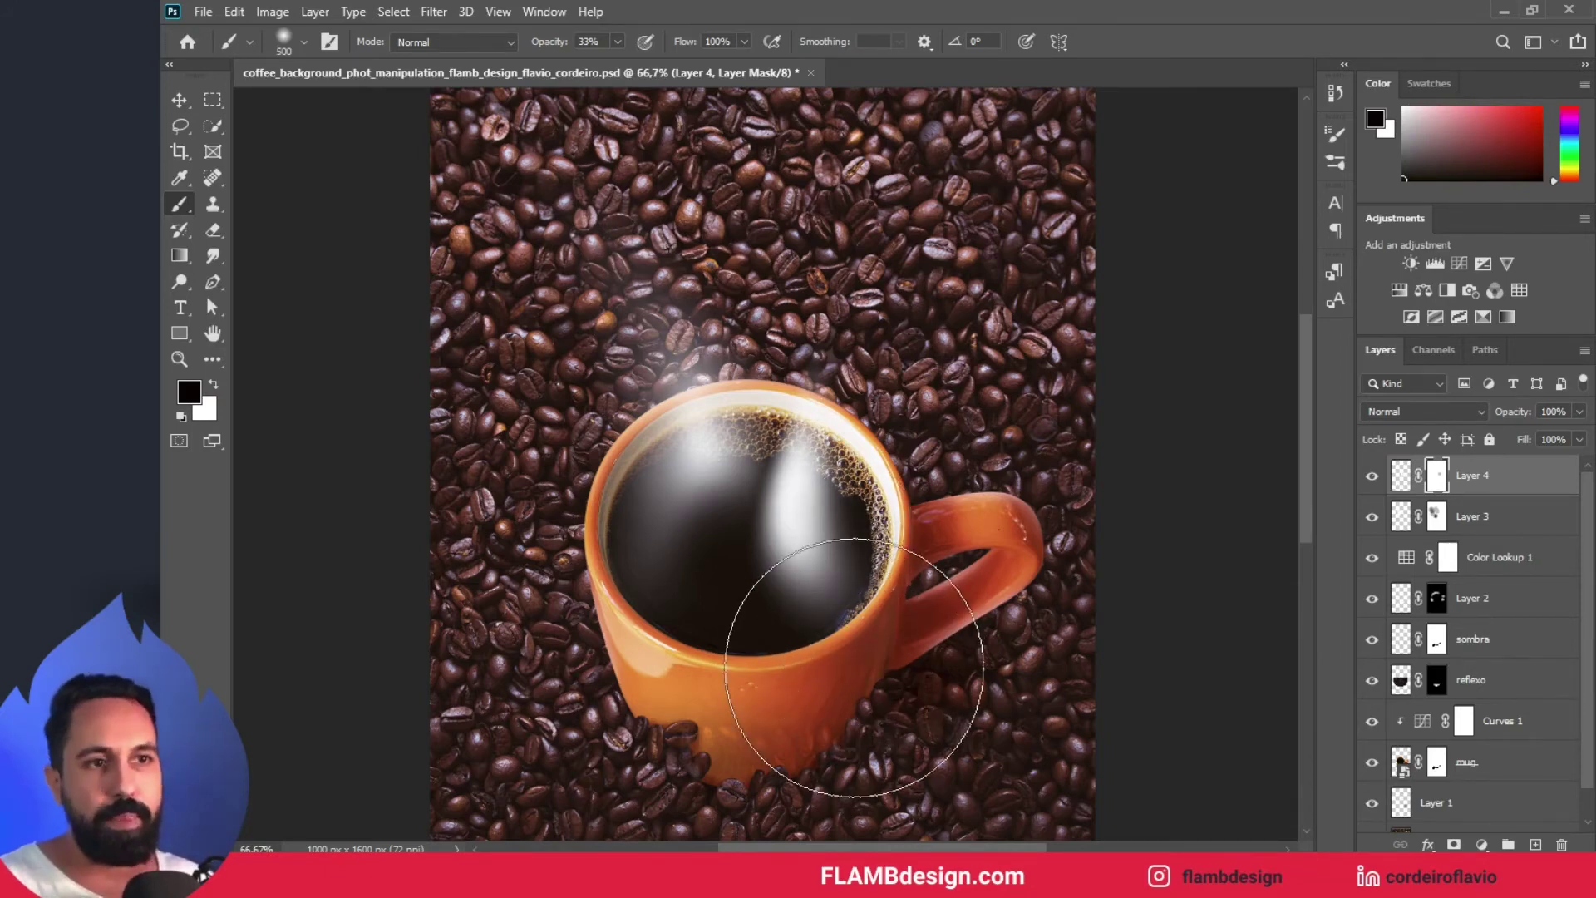
left_click_drag(555, 41, 537, 44)
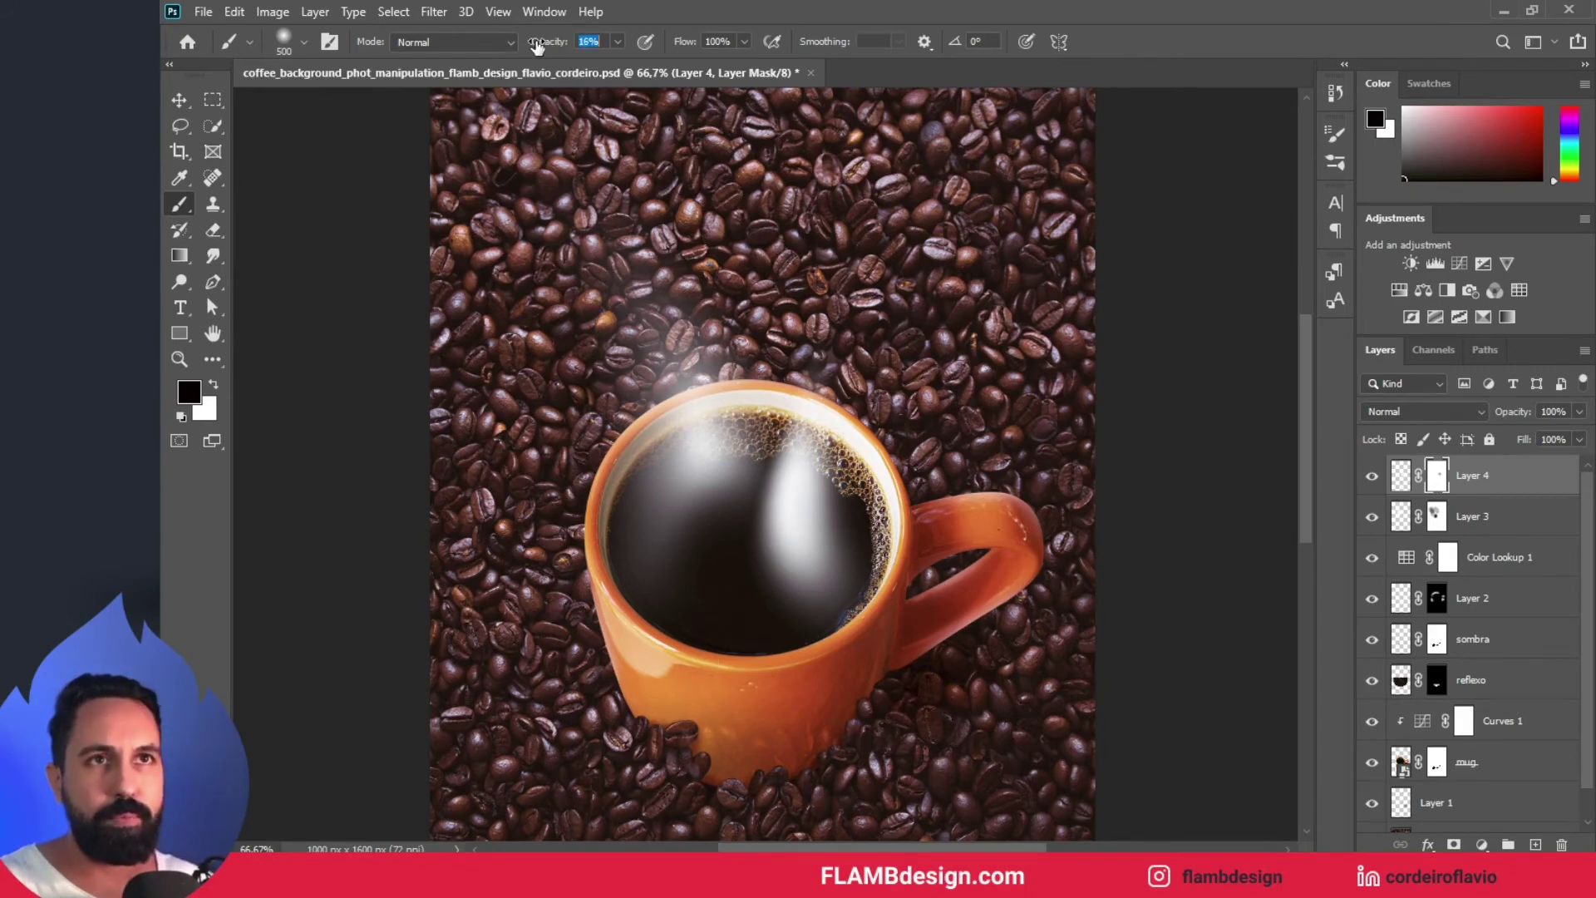
key("Return")
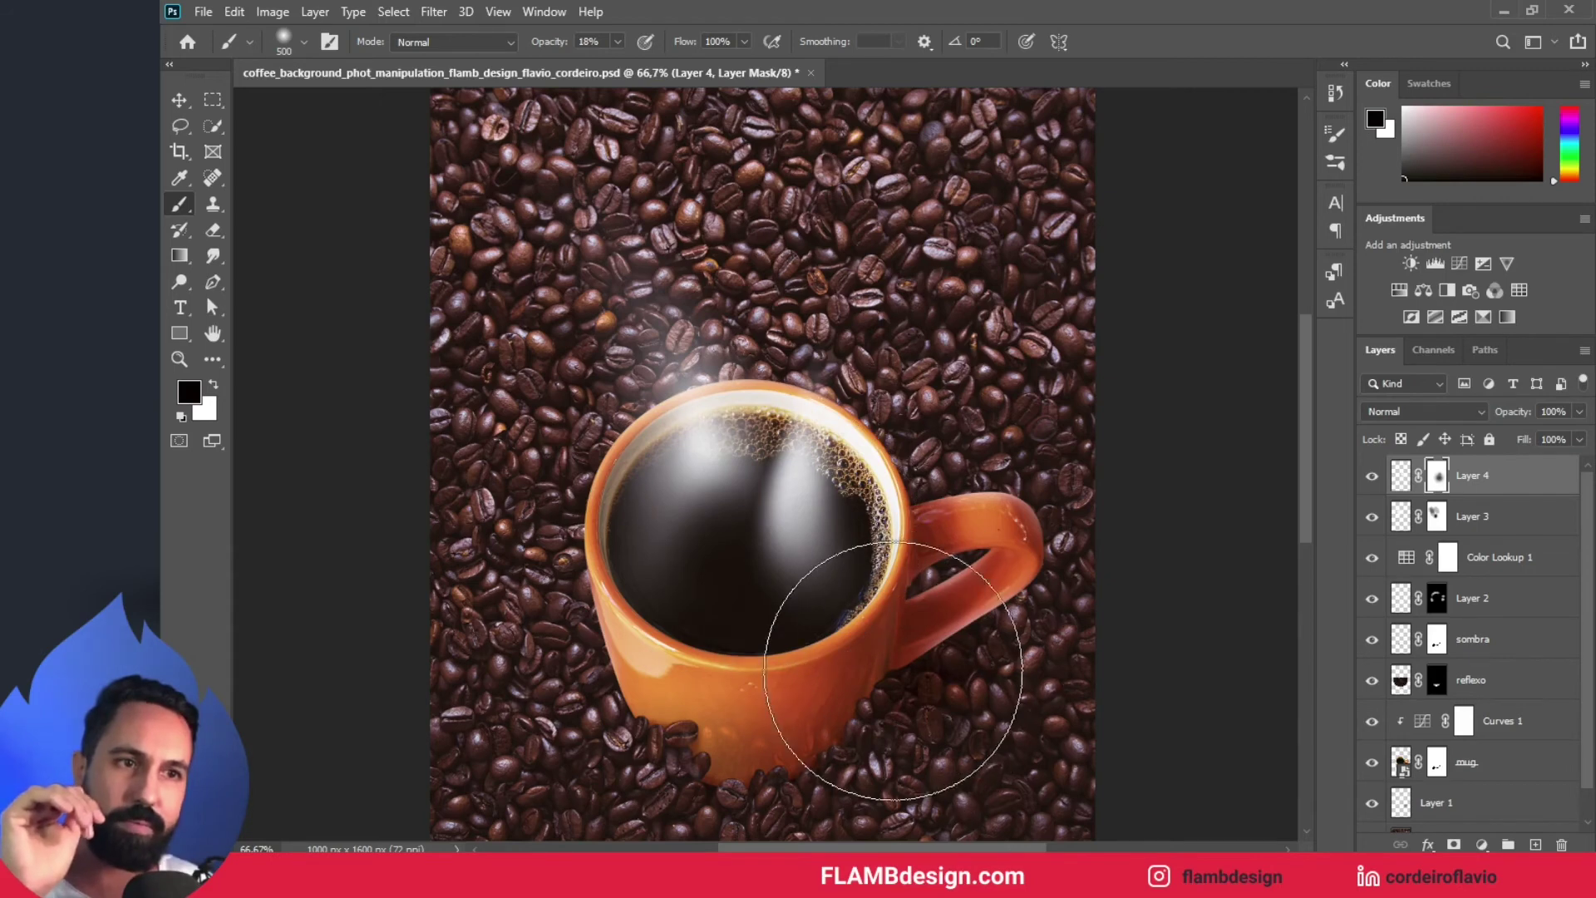
- Shift Layer 4's masked wisp slightly to the right over the coffee
scroll(1056, 513, "up", 3)
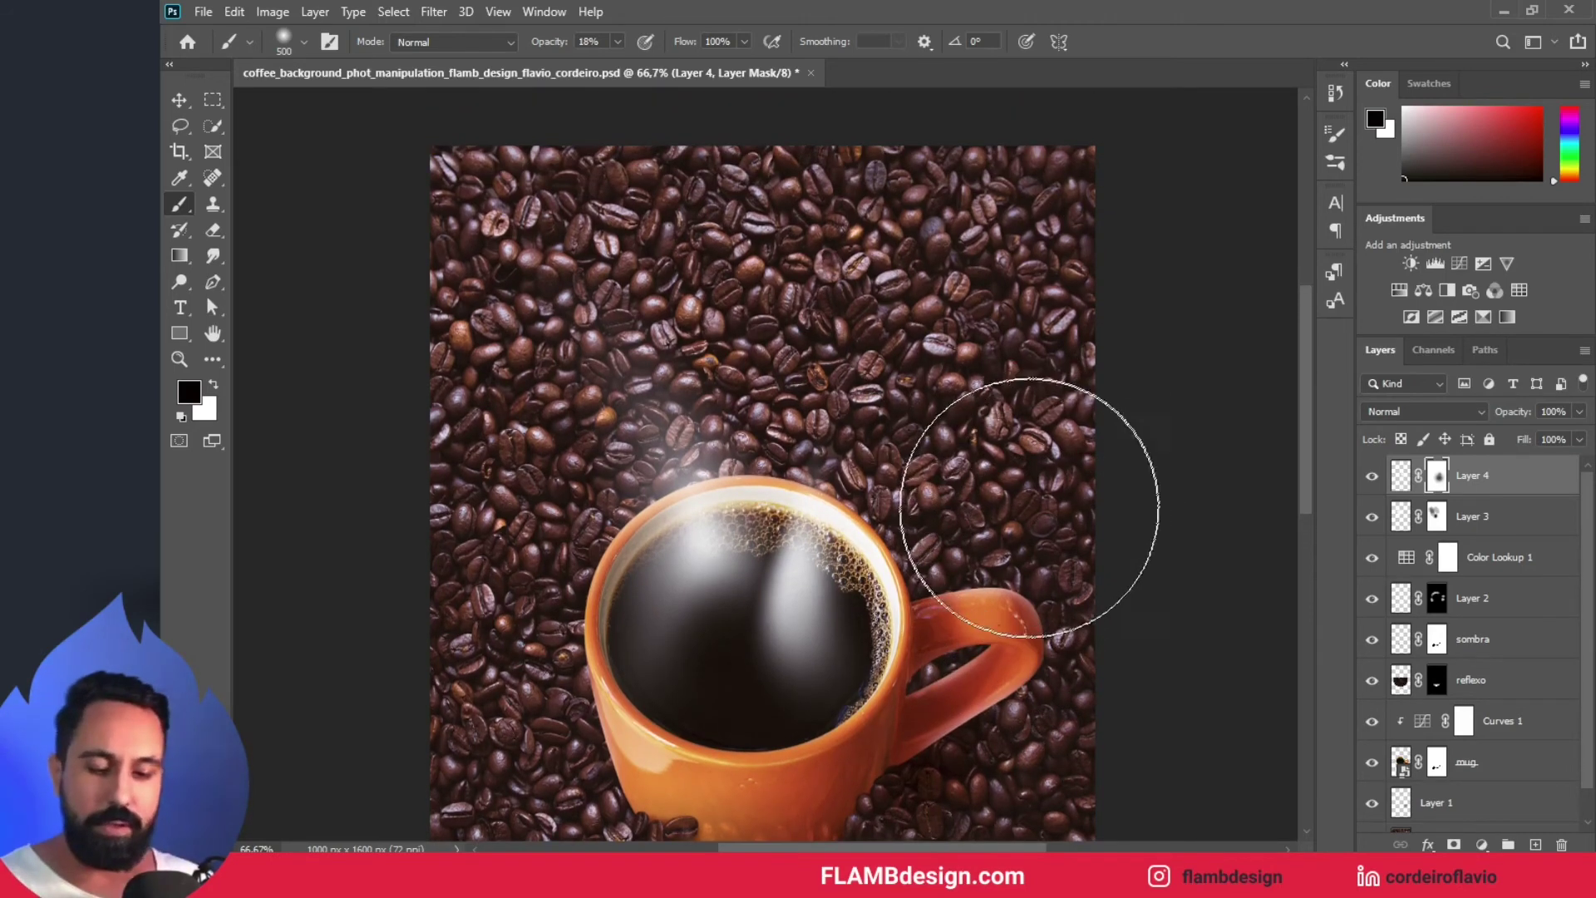
key("v")
left_click_drag(788, 634, 805, 636)
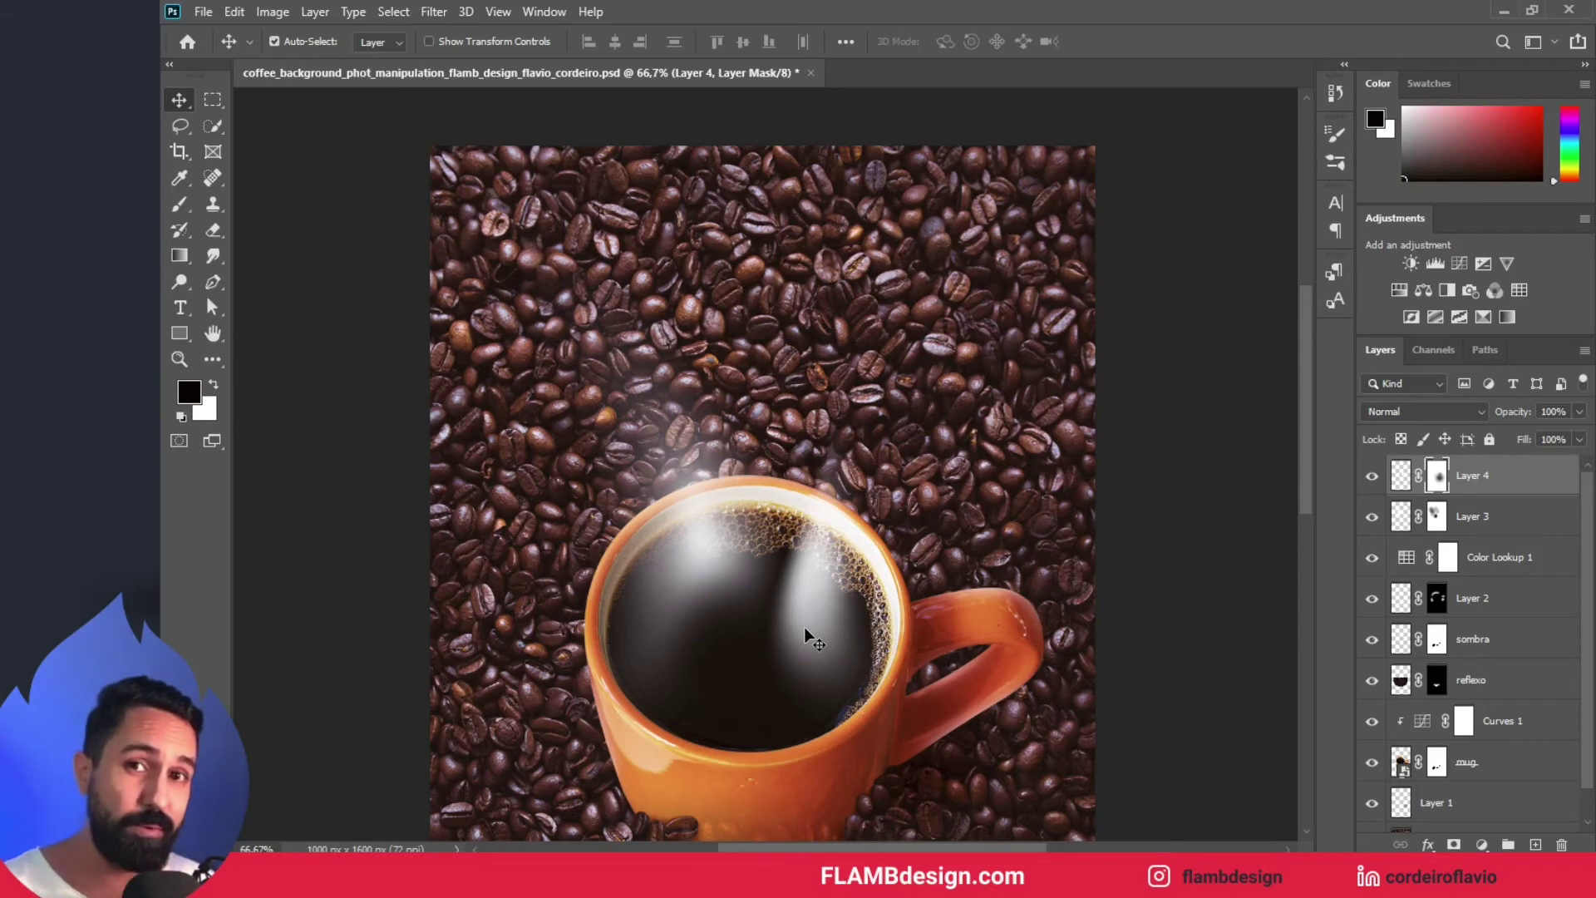
- Examine the steam in a horizontally flipped view and compare it with the smoke reference image in the Photos app
scroll(804, 636, "down", 3)
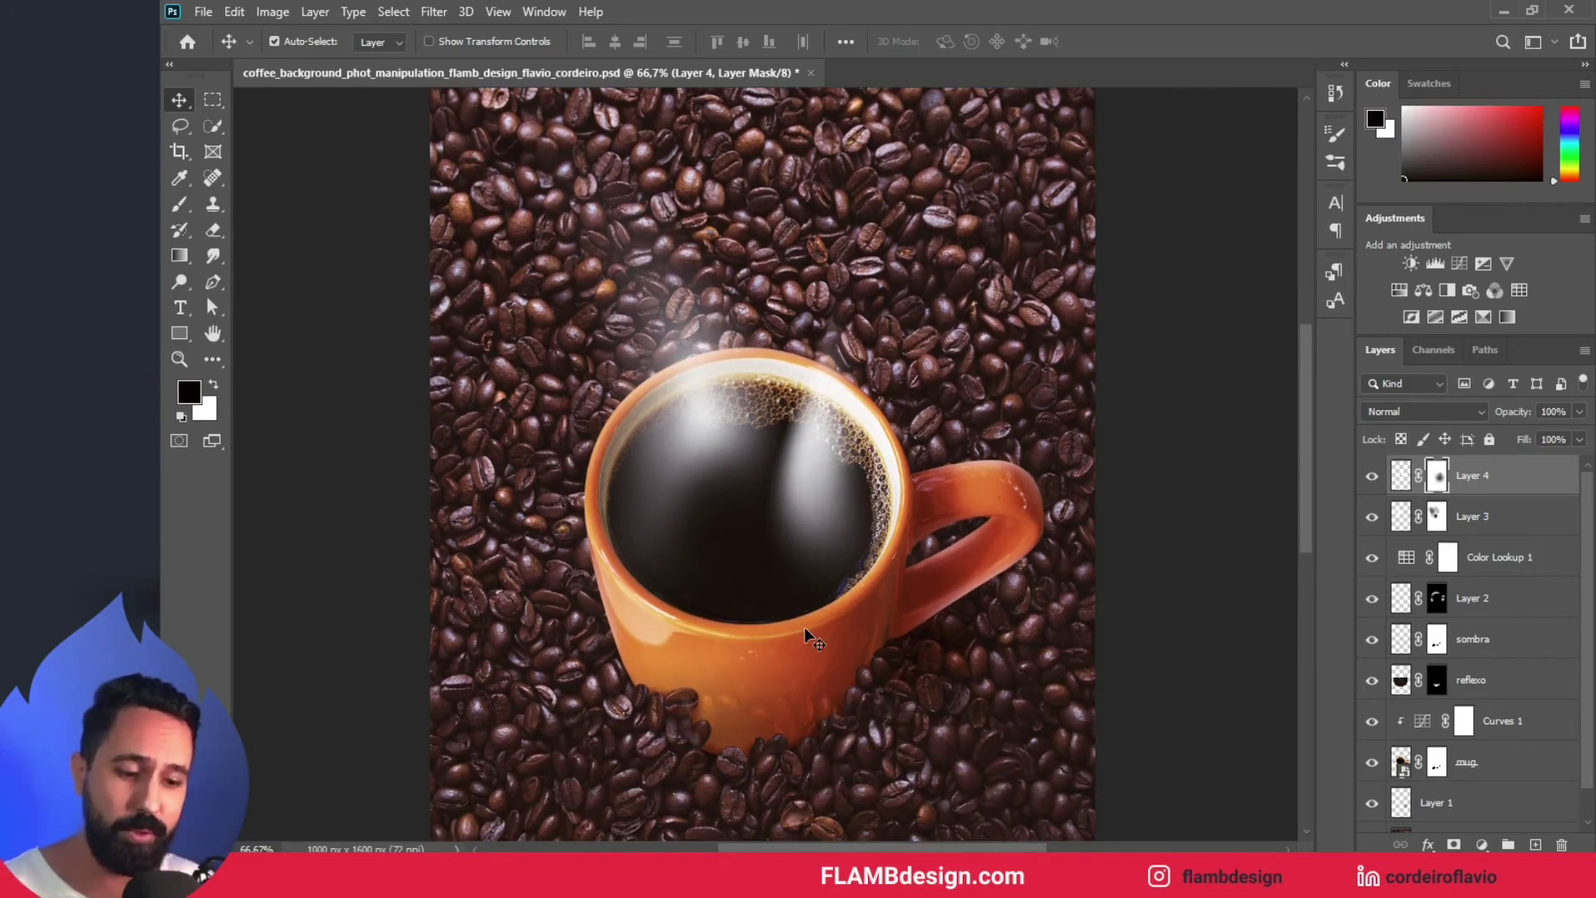
key("ctrl+shift+h")
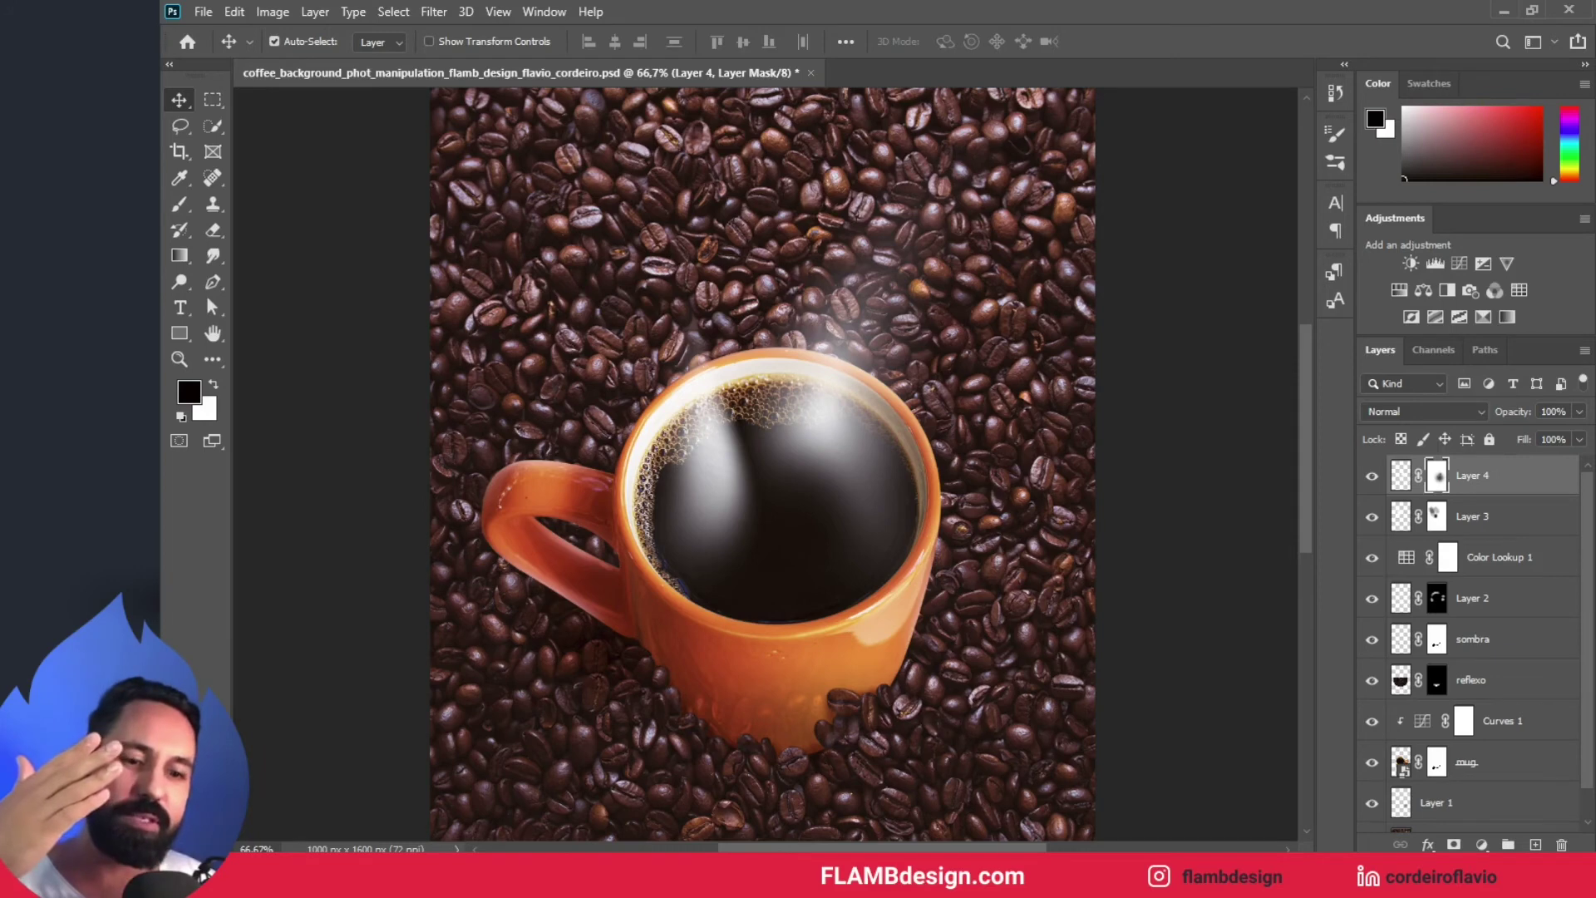
key("alt+Tab")
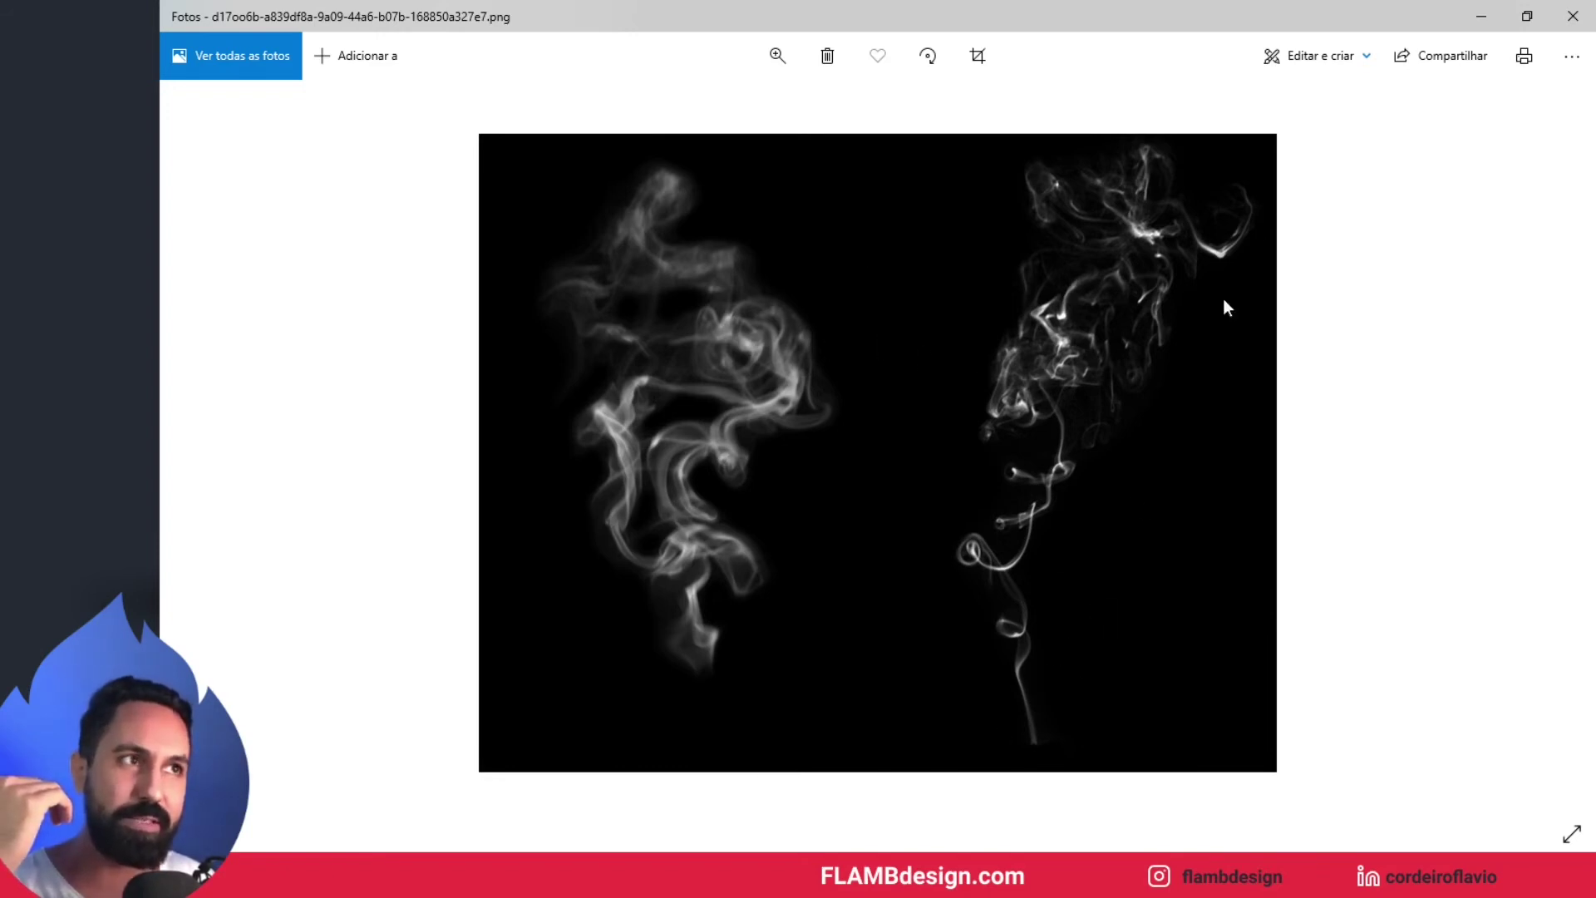
left_click(1485, 10)
scroll(1021, 599, "up", 2)
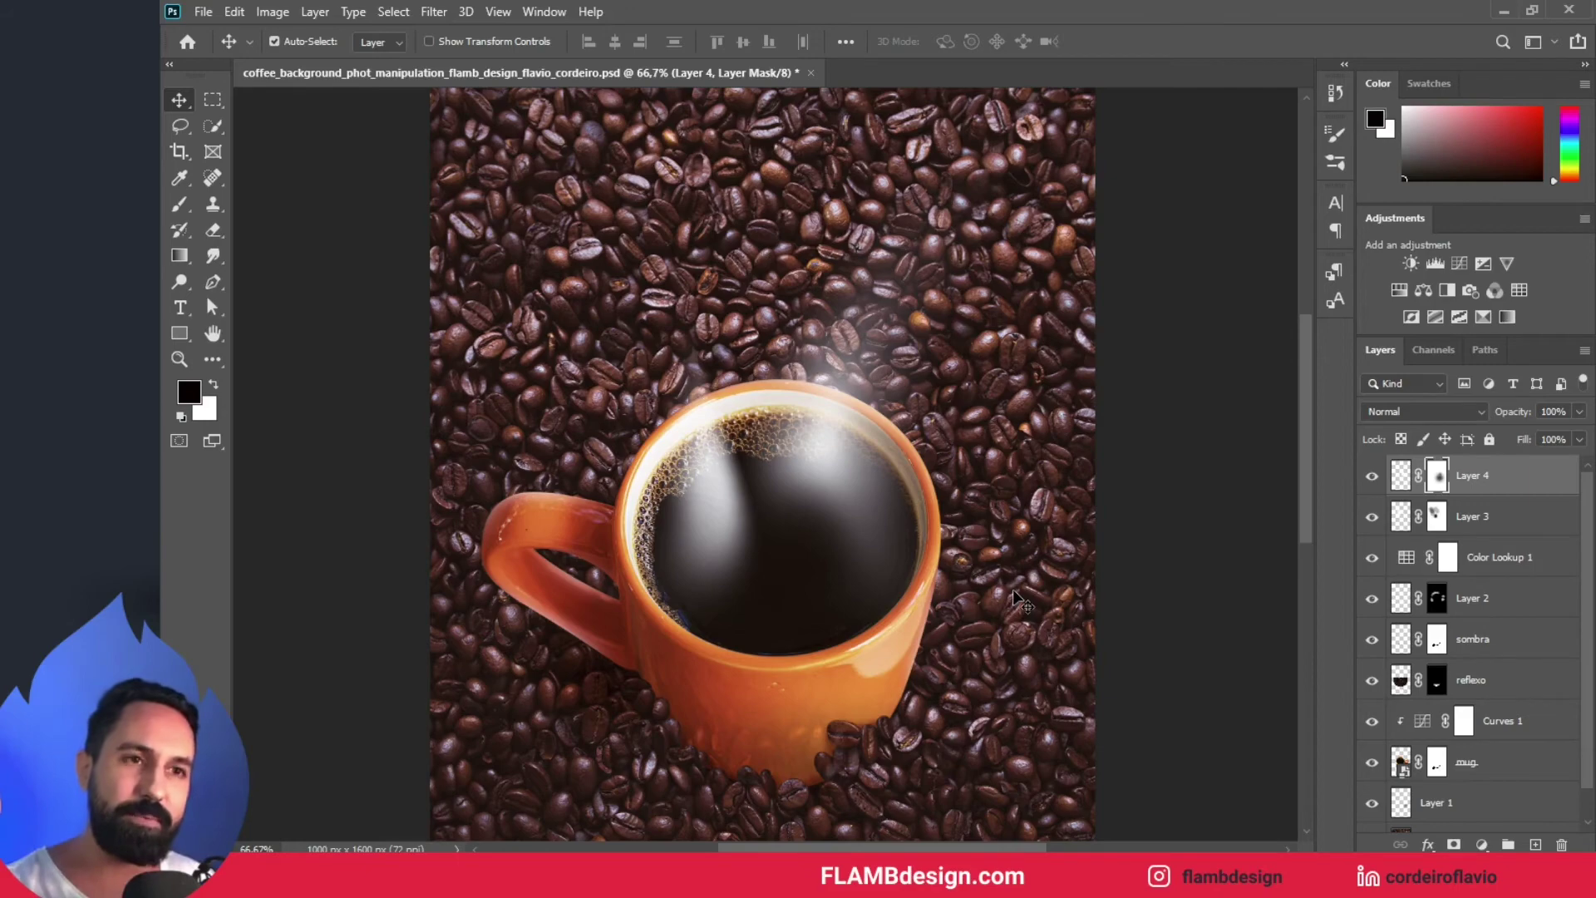
scroll(1021, 599, "down", 3)
scroll(1021, 599, "up", 3)
scroll(1021, 598, "down", 3)
scroll(1021, 599, "up", 3)
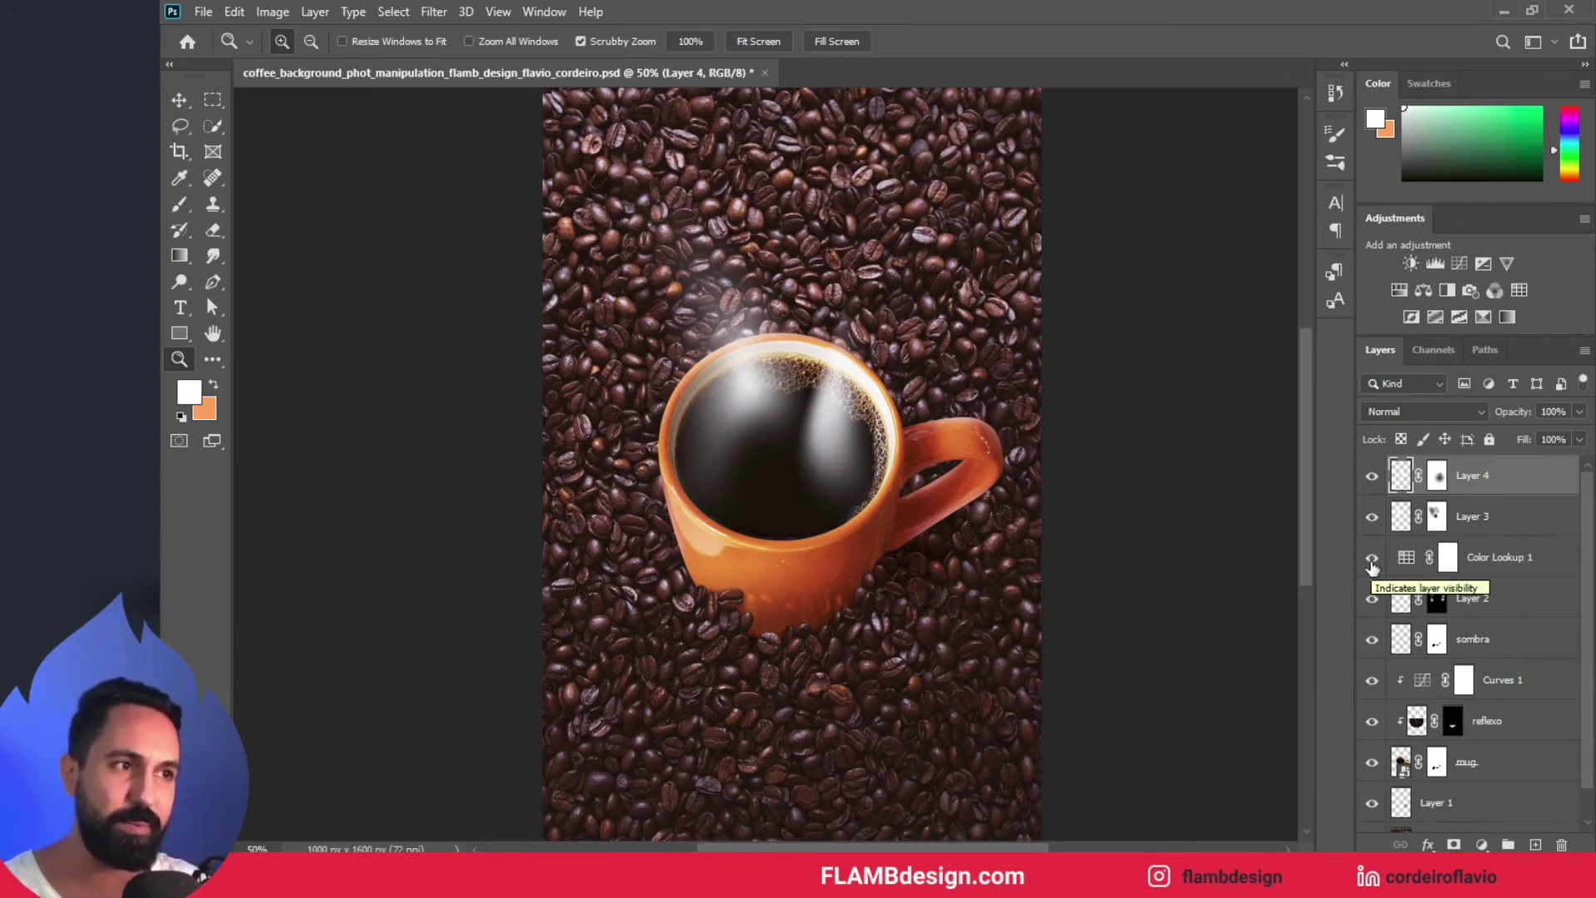
- Hide the Color Lookup 1 adjustment layer
left_click(1372, 562)
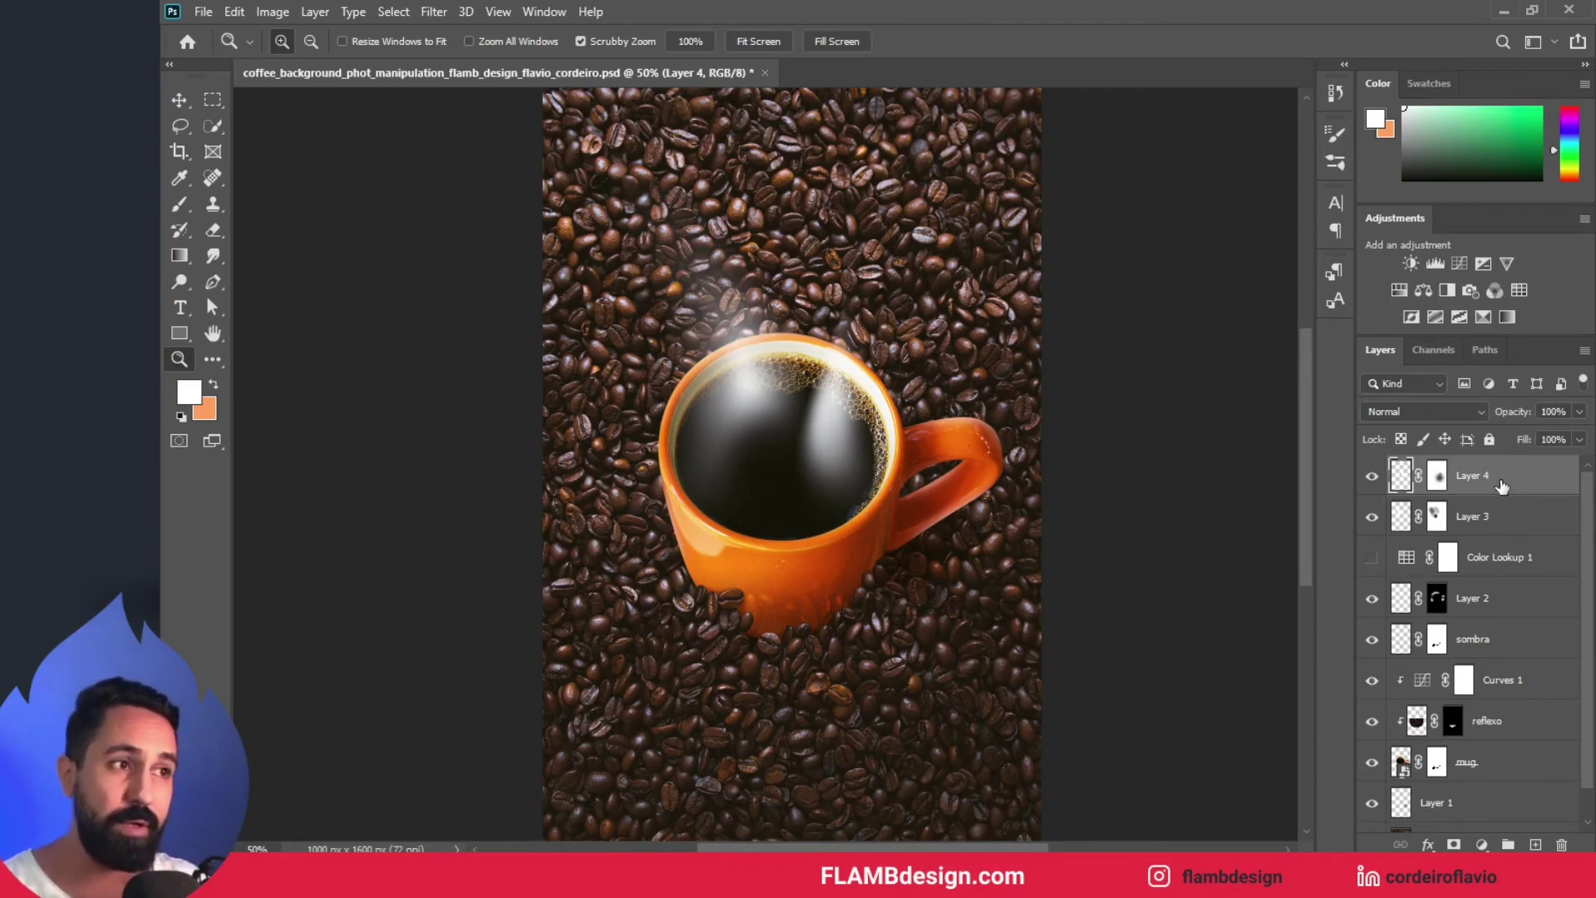
left_click(495, 13)
mouse_move(434, 15)
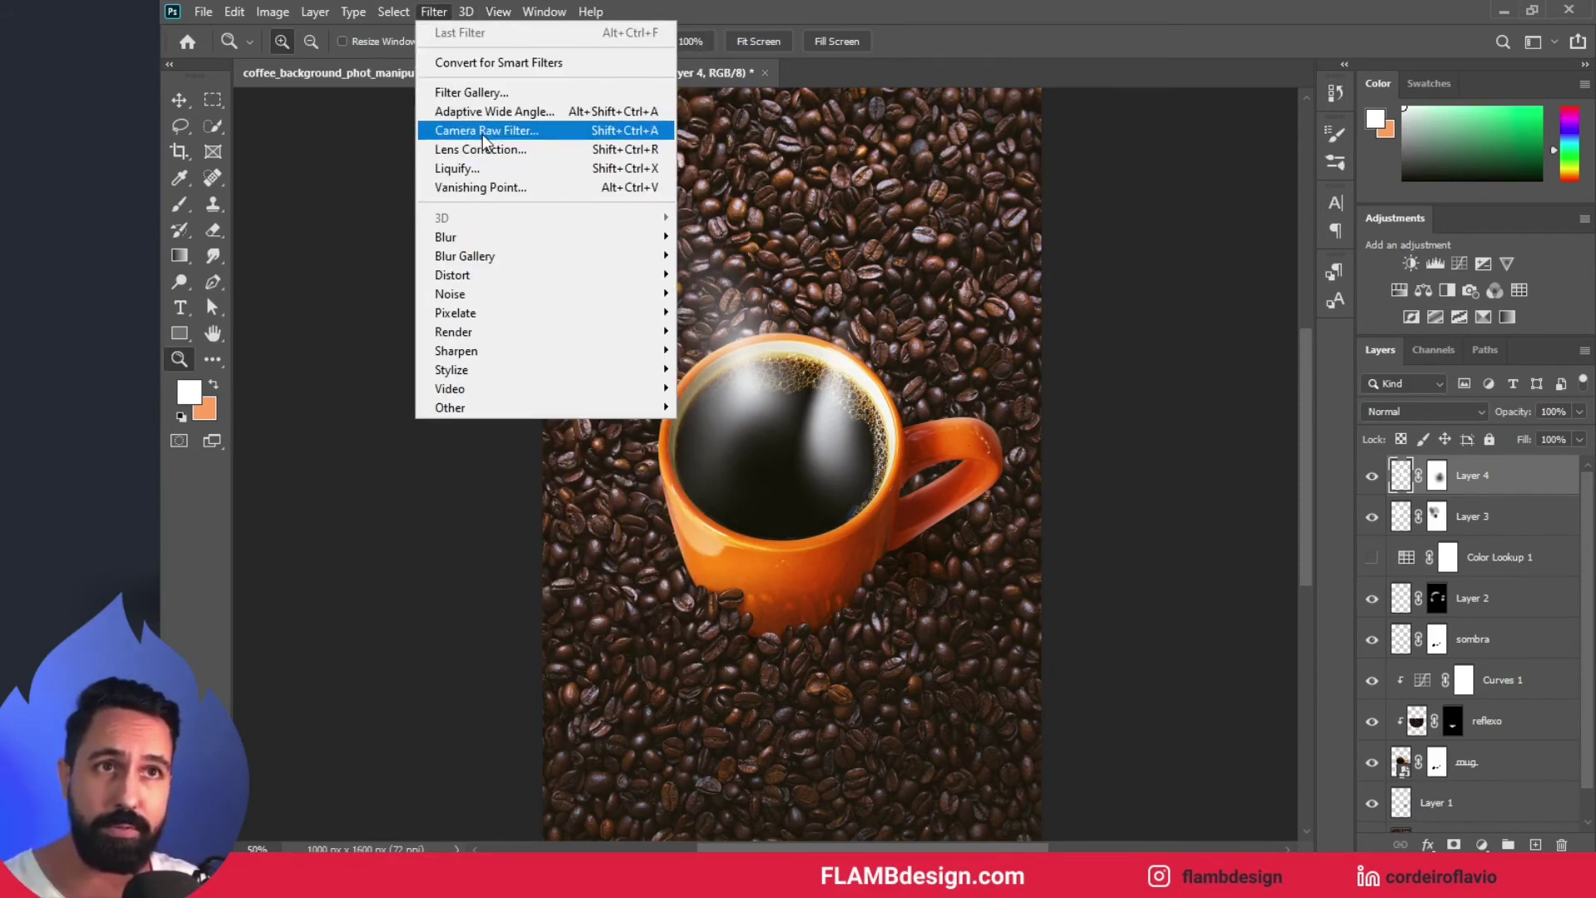
left_click(1171, 346)
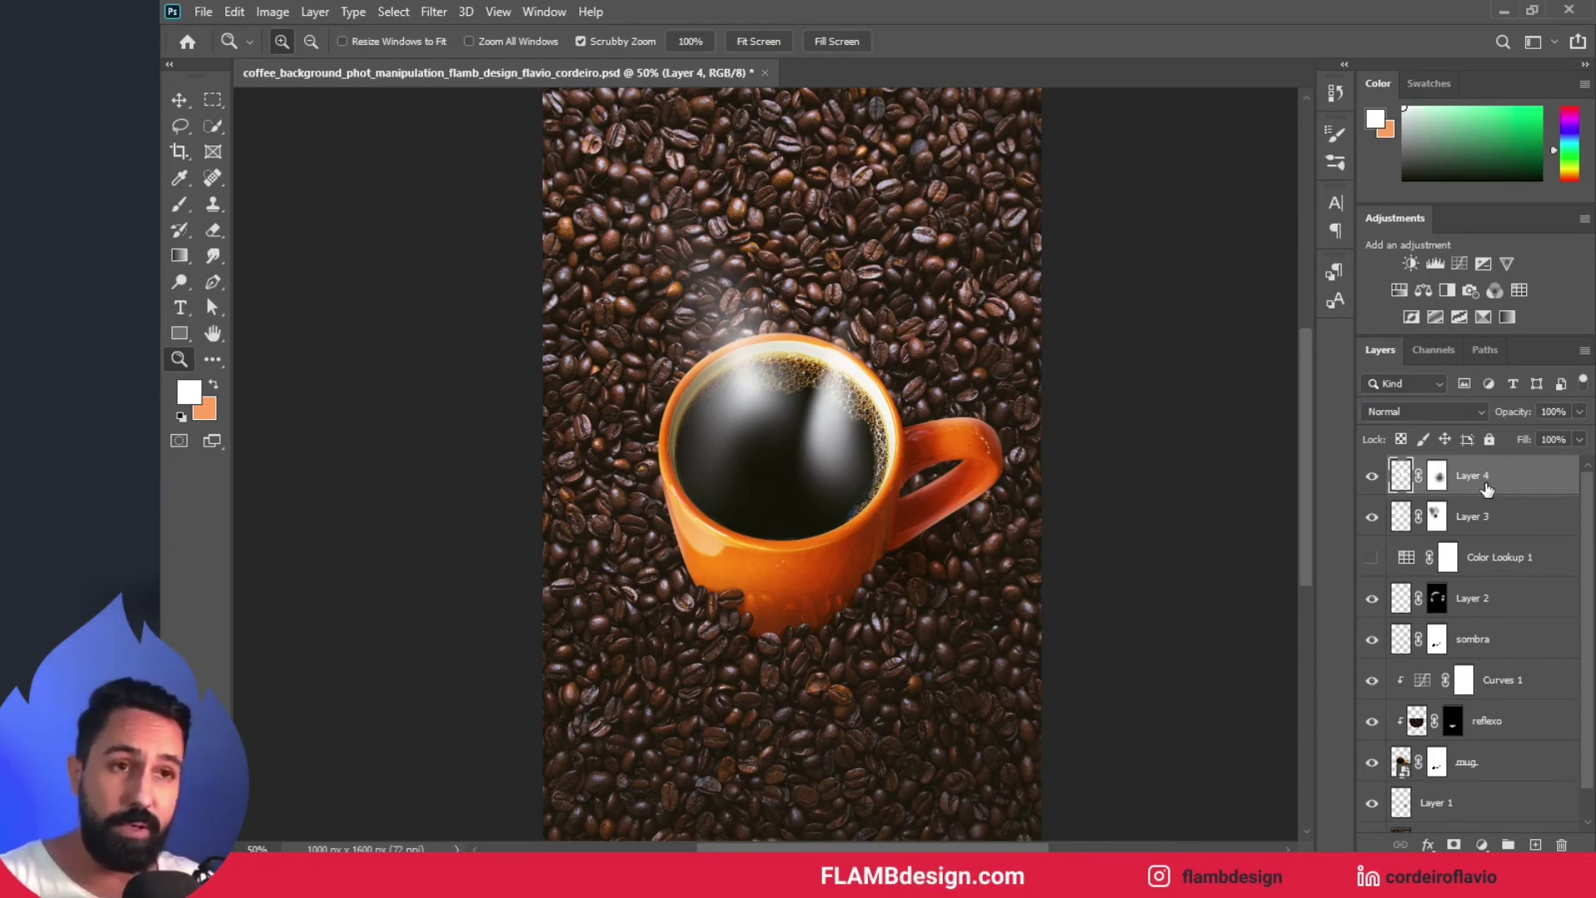
- Stamp all visible layers into a new layer above Layer 4 and name it "total"
key("ctrl+shift+alt+e")
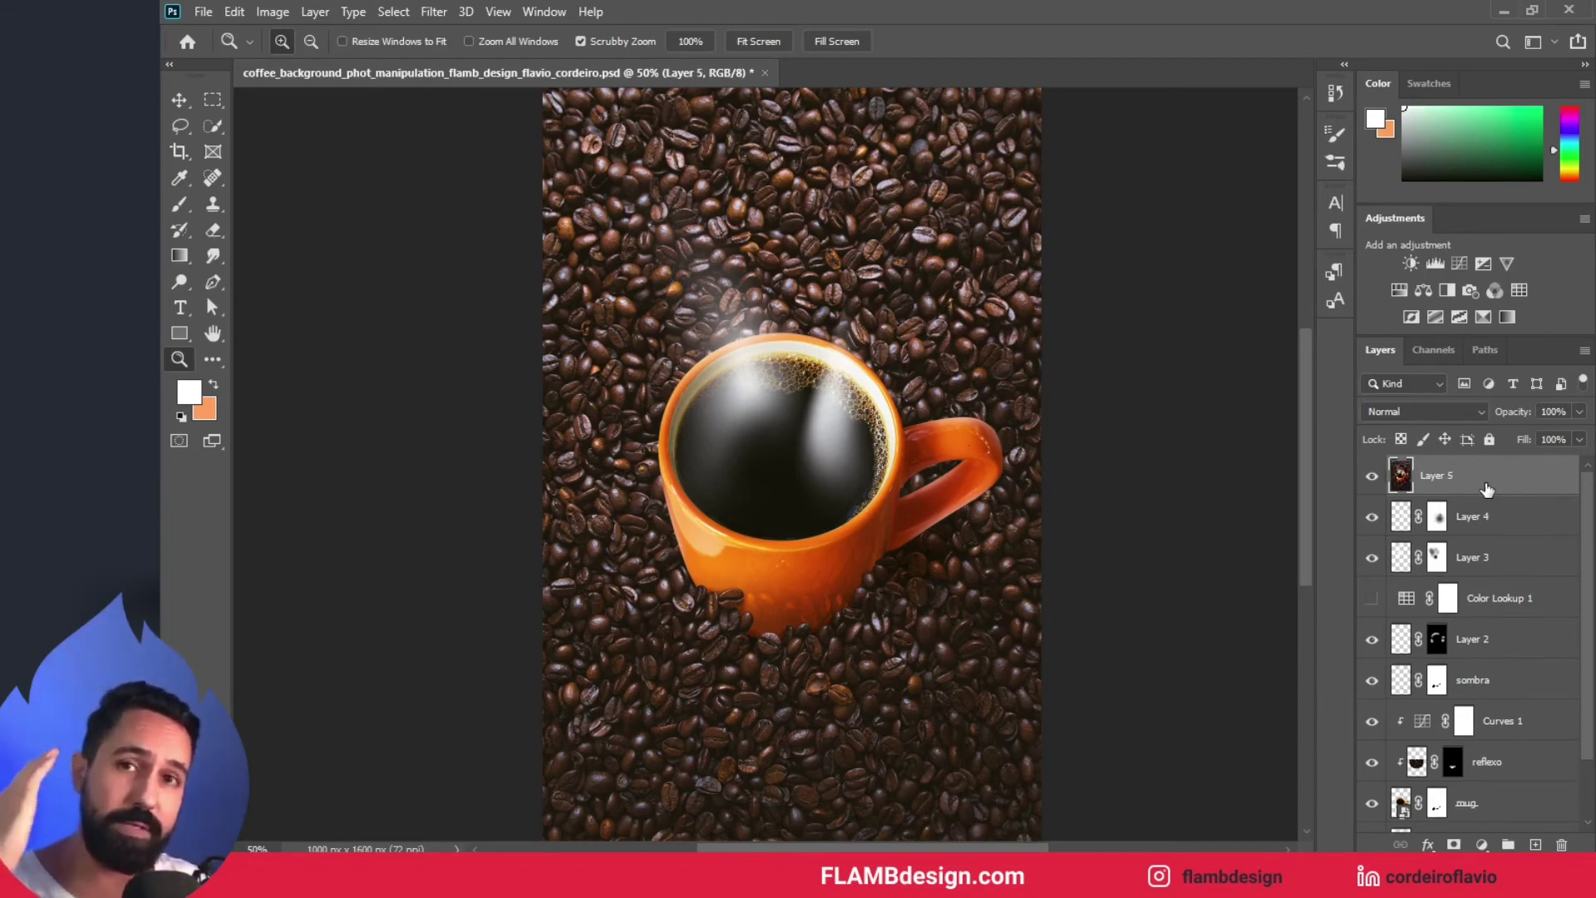
double_click(1437, 478)
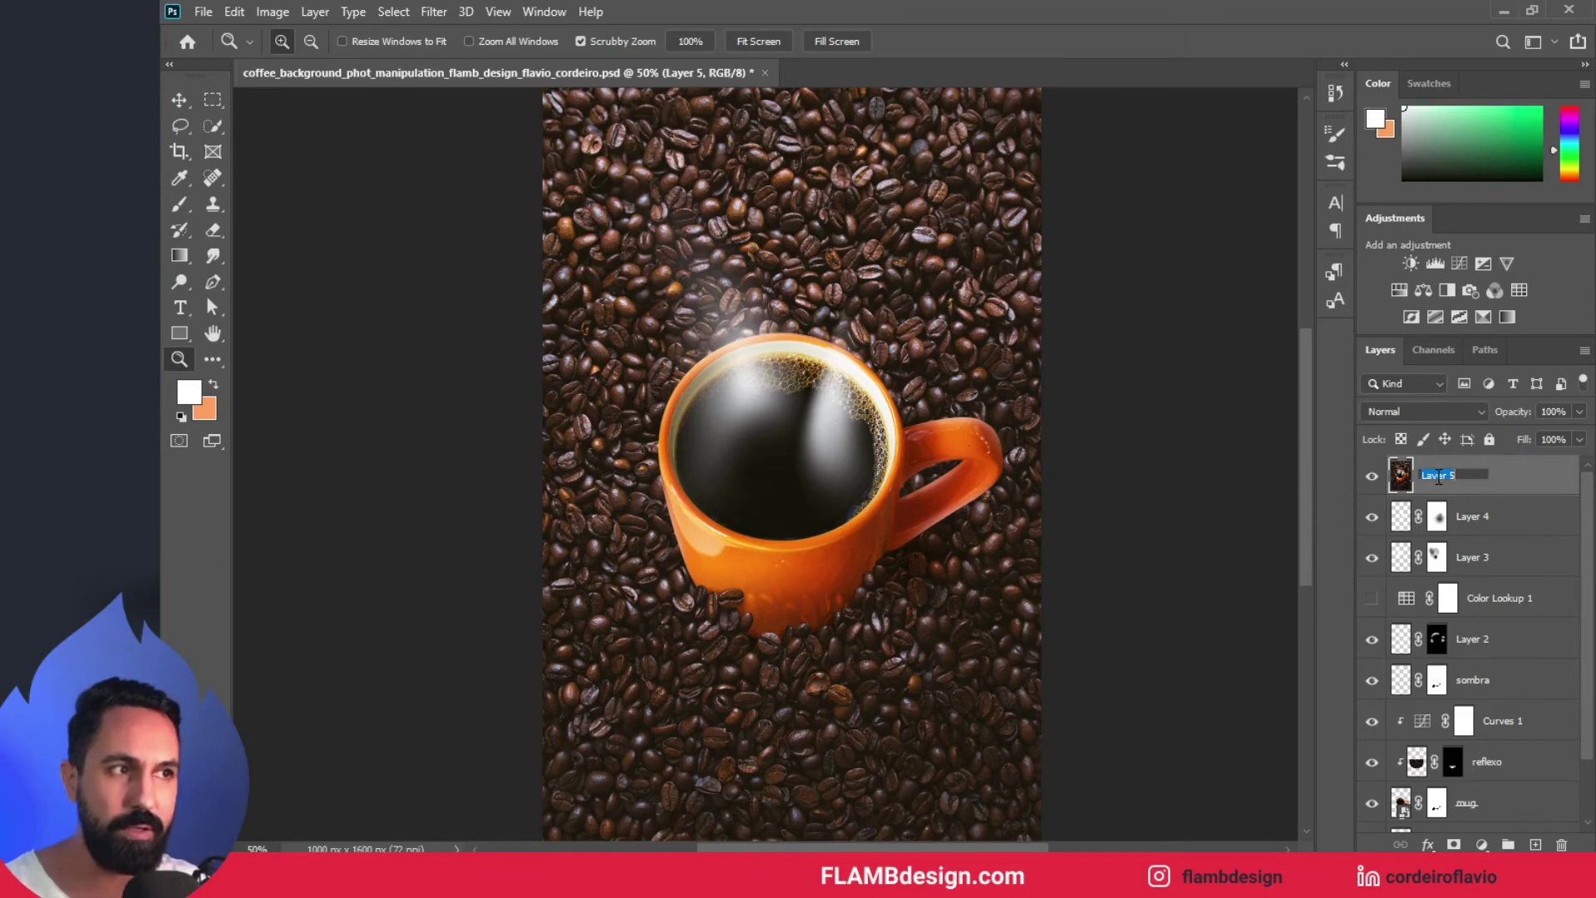
type("to")
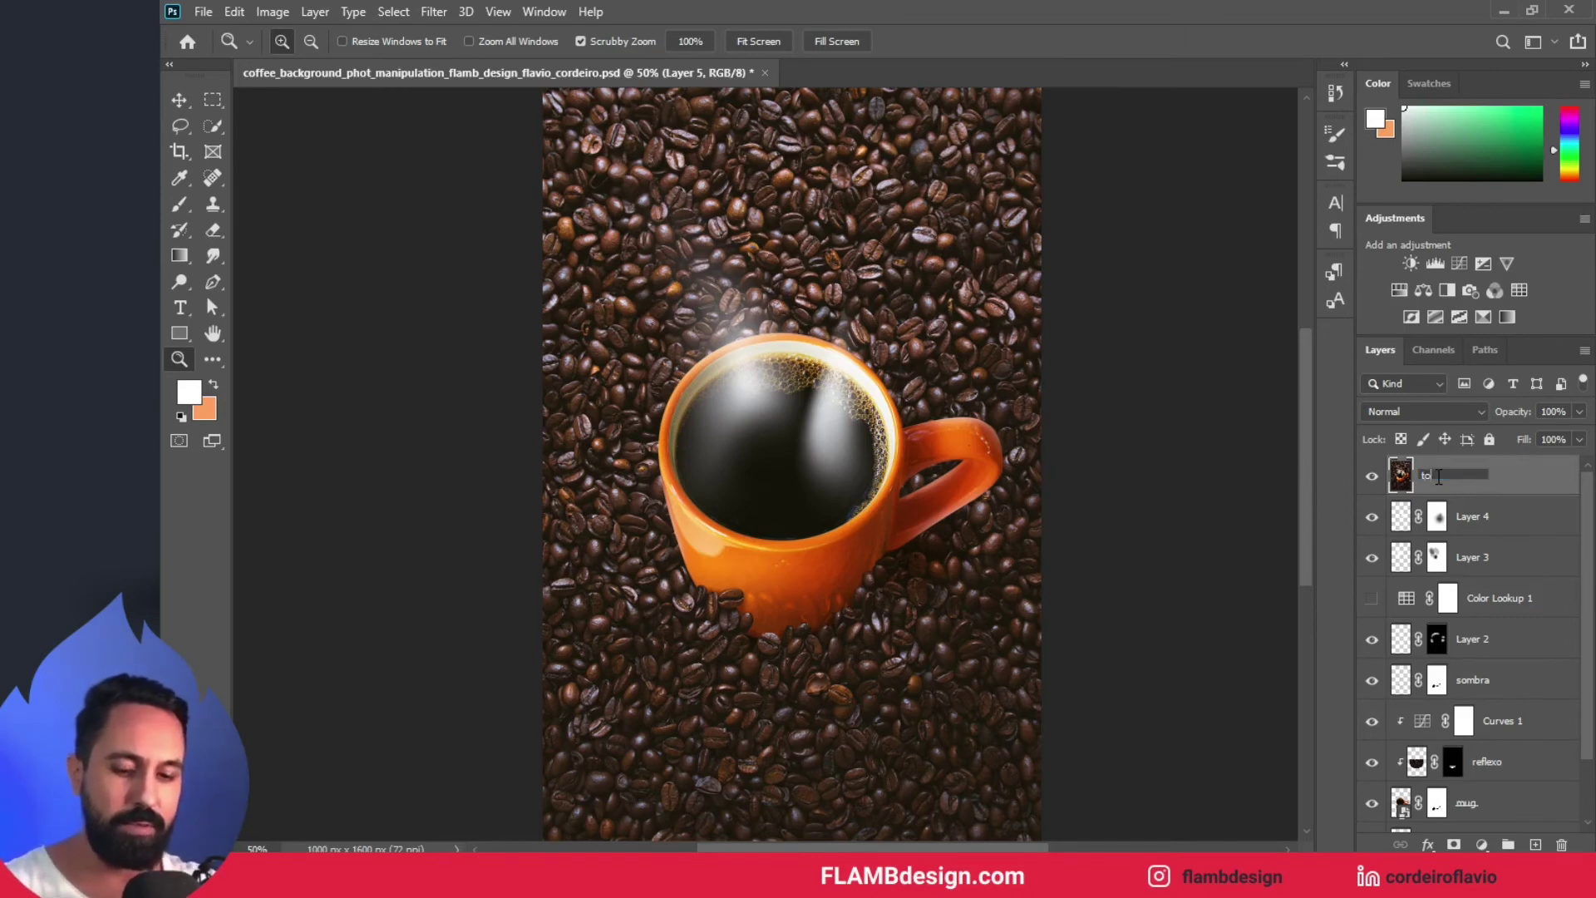
type("tal")
key("Return")
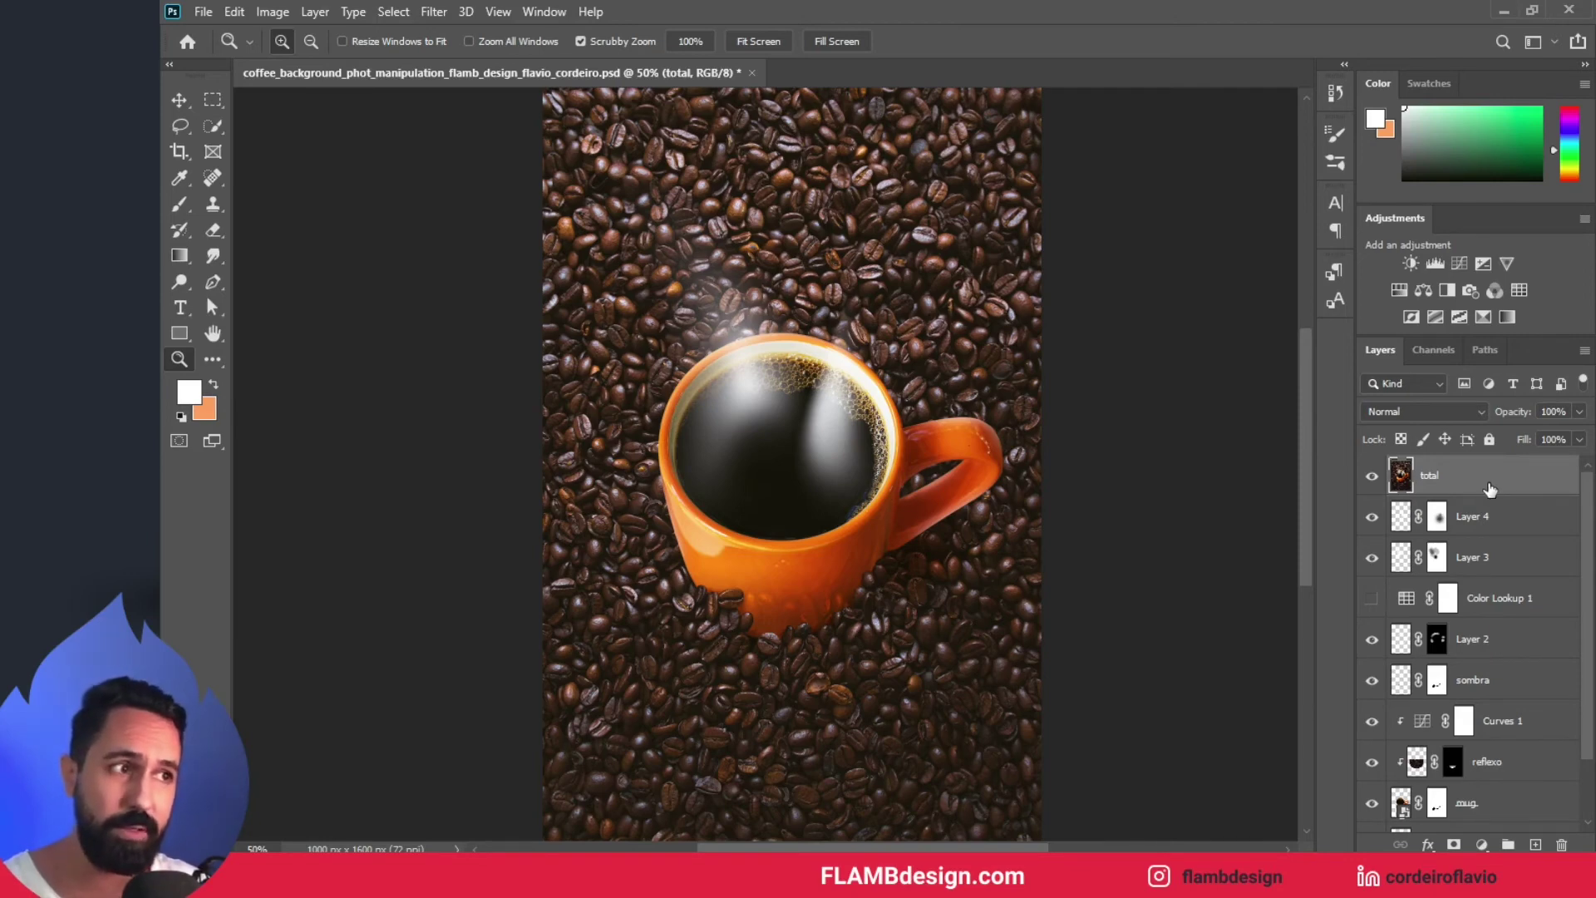
- Convert the "total" layer to a smart object and open the Camera Raw Filter on it
right_click(1492, 487)
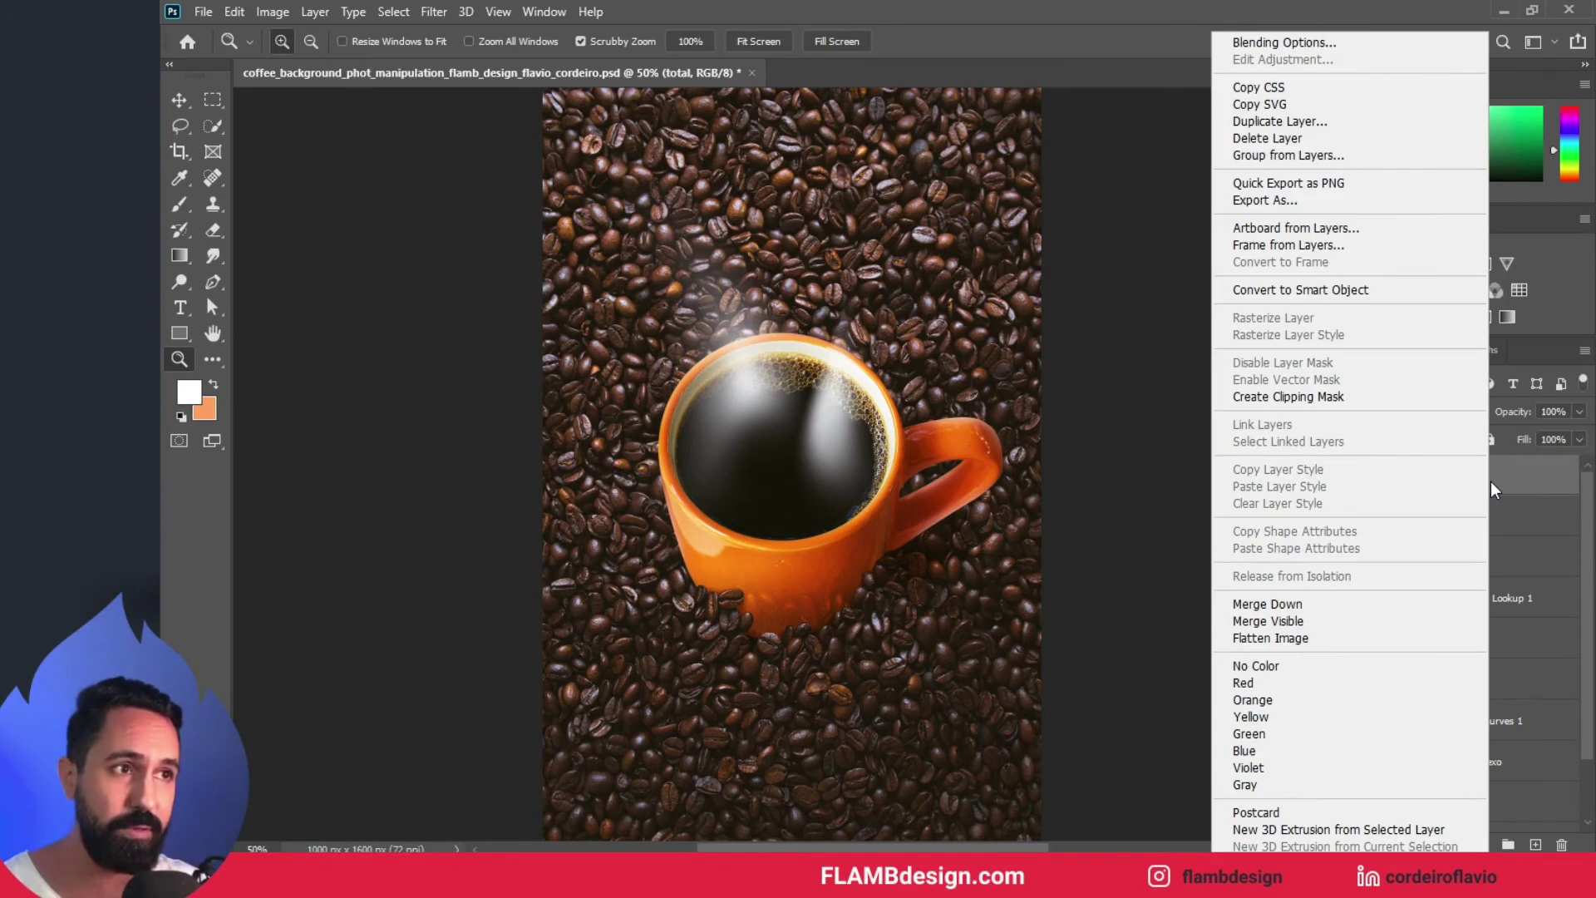
left_click(1351, 291)
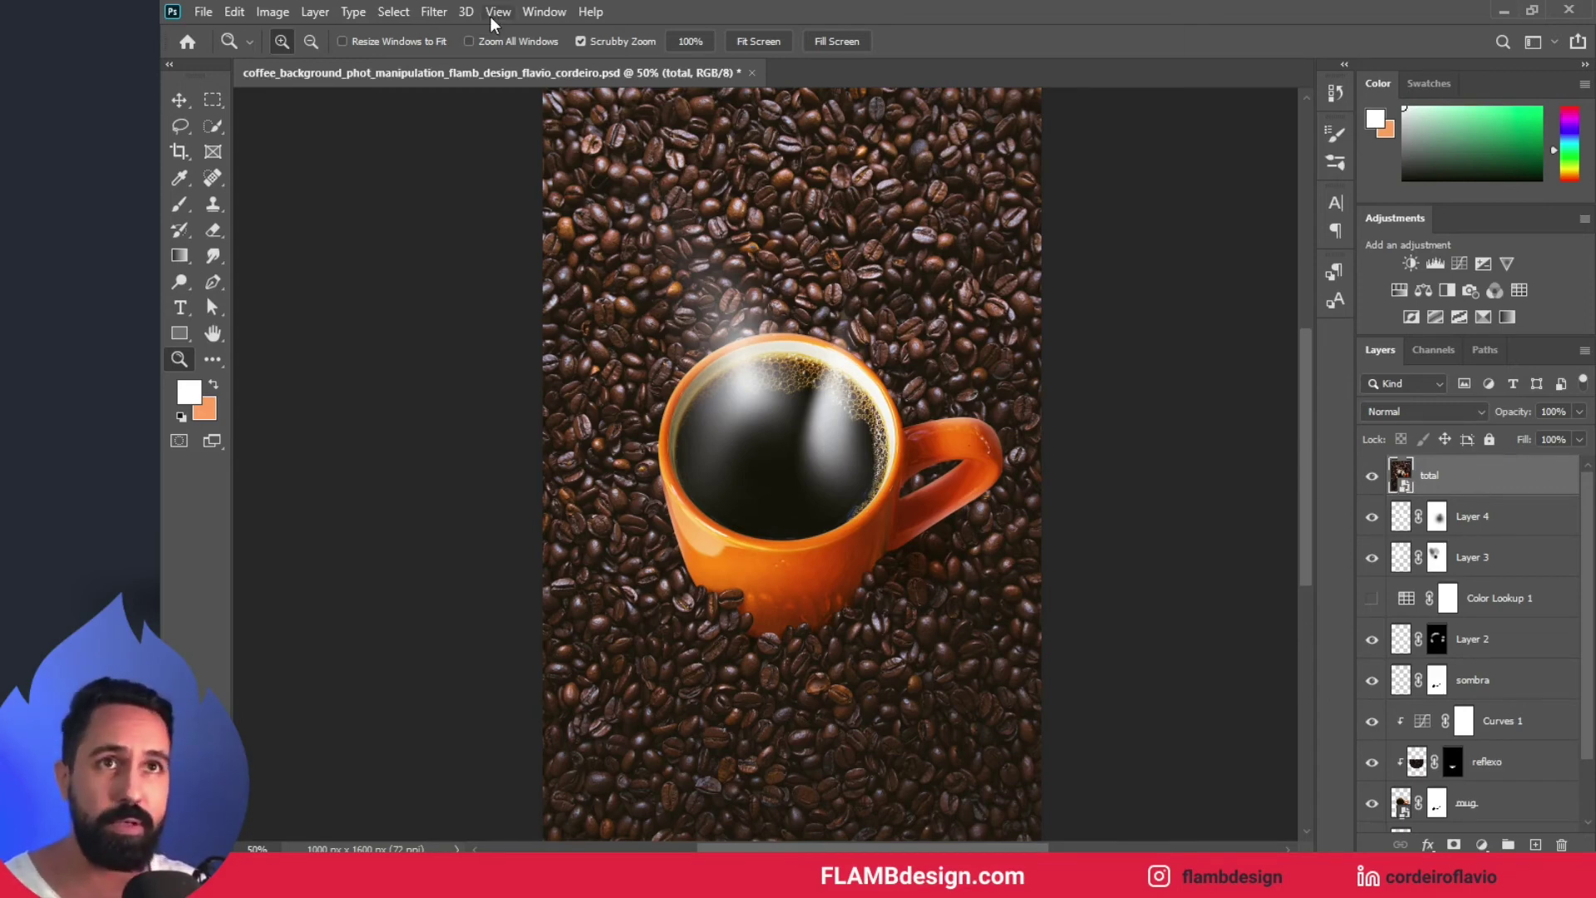
left_click(445, 15)
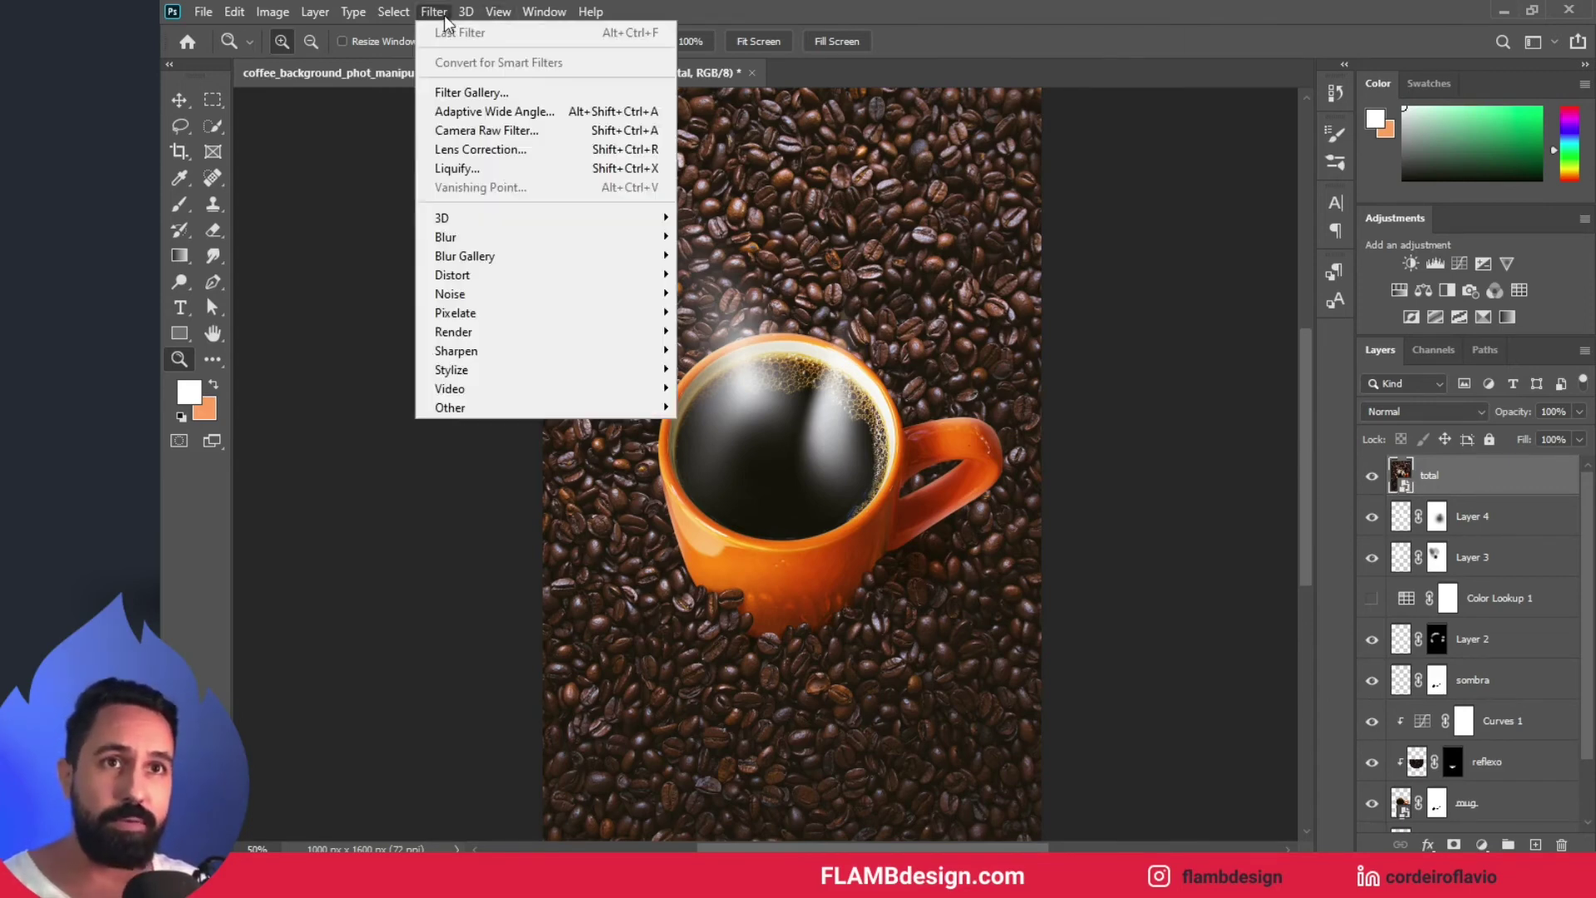
left_click(473, 131)
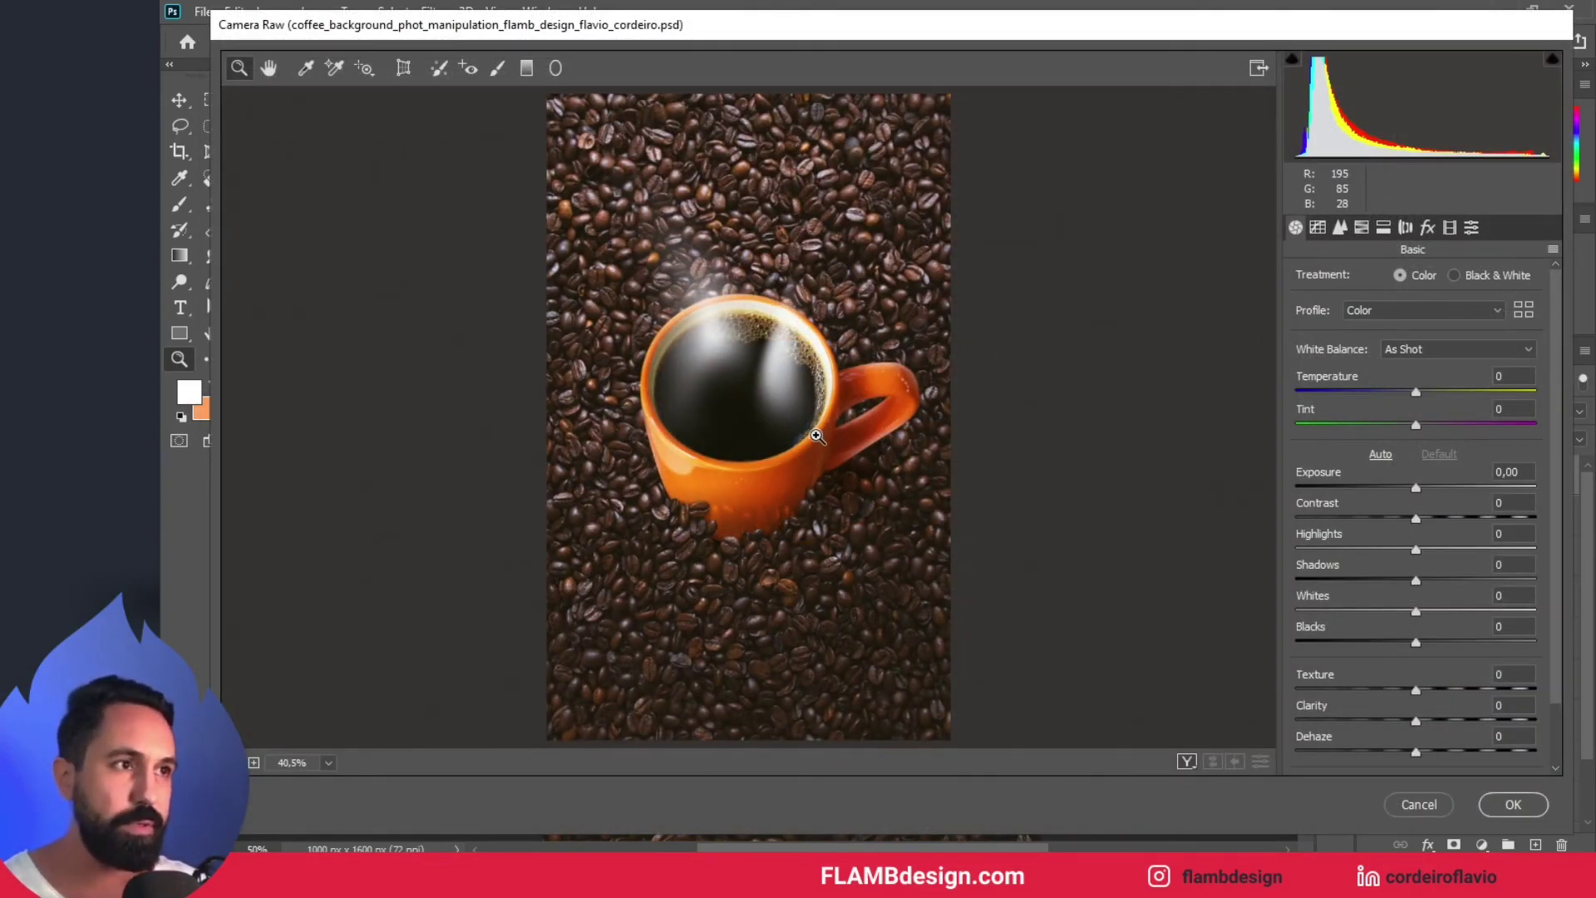
- Set the basic Camera Raw adjustments to Temperature +5, Tint +5, Shadows +25 and Clarity +26
left_click_drag(1415, 391, 1421, 393)
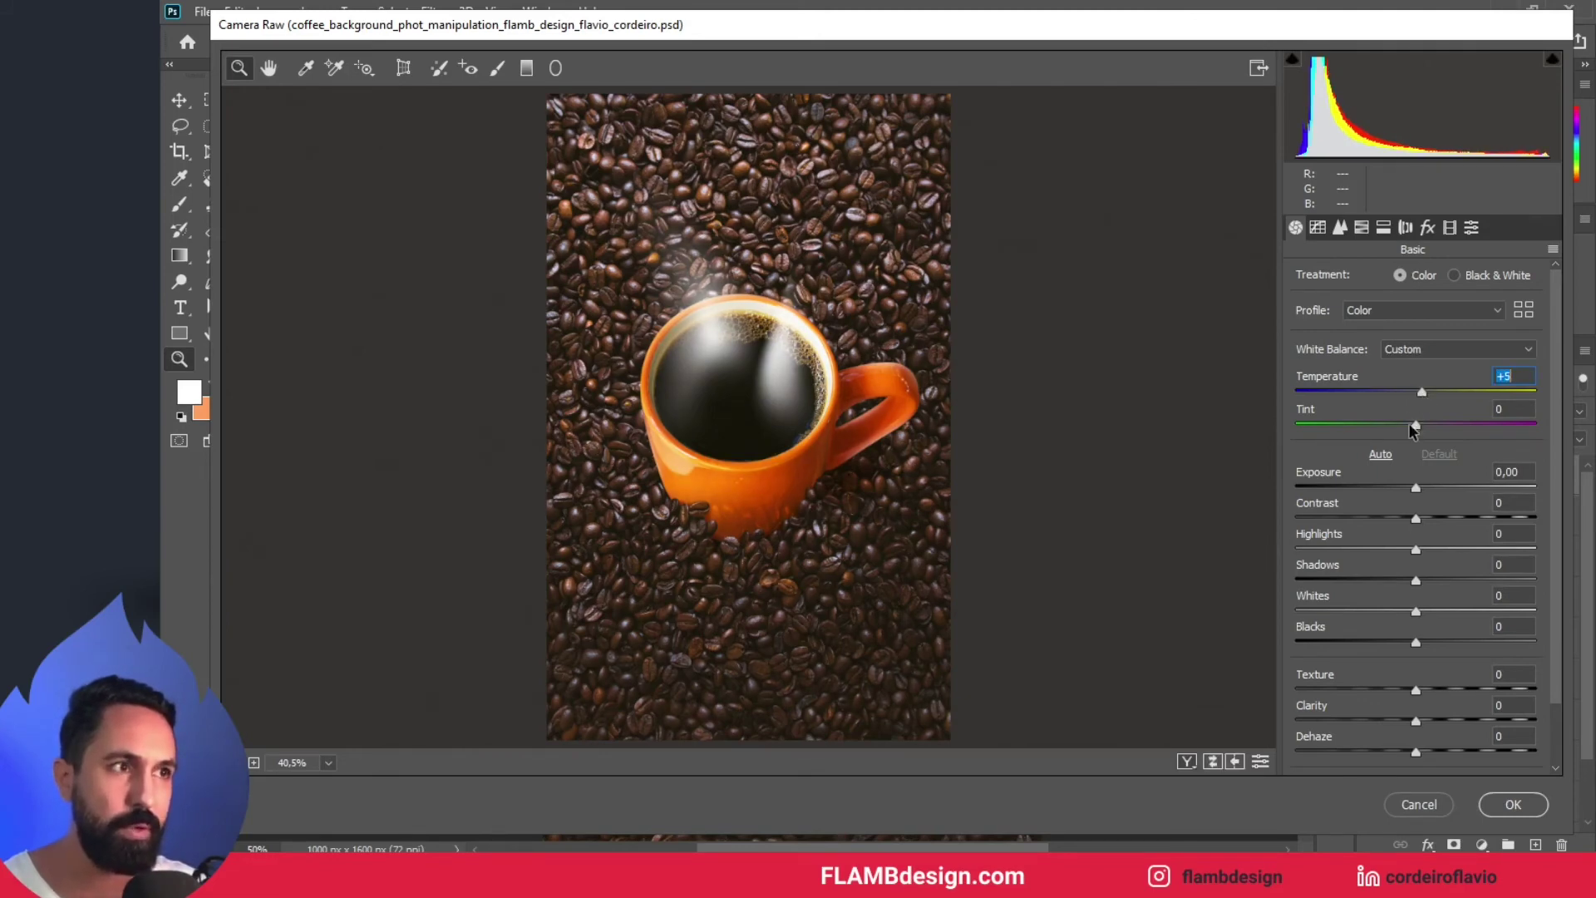
left_click_drag(1415, 427, 1418, 426)
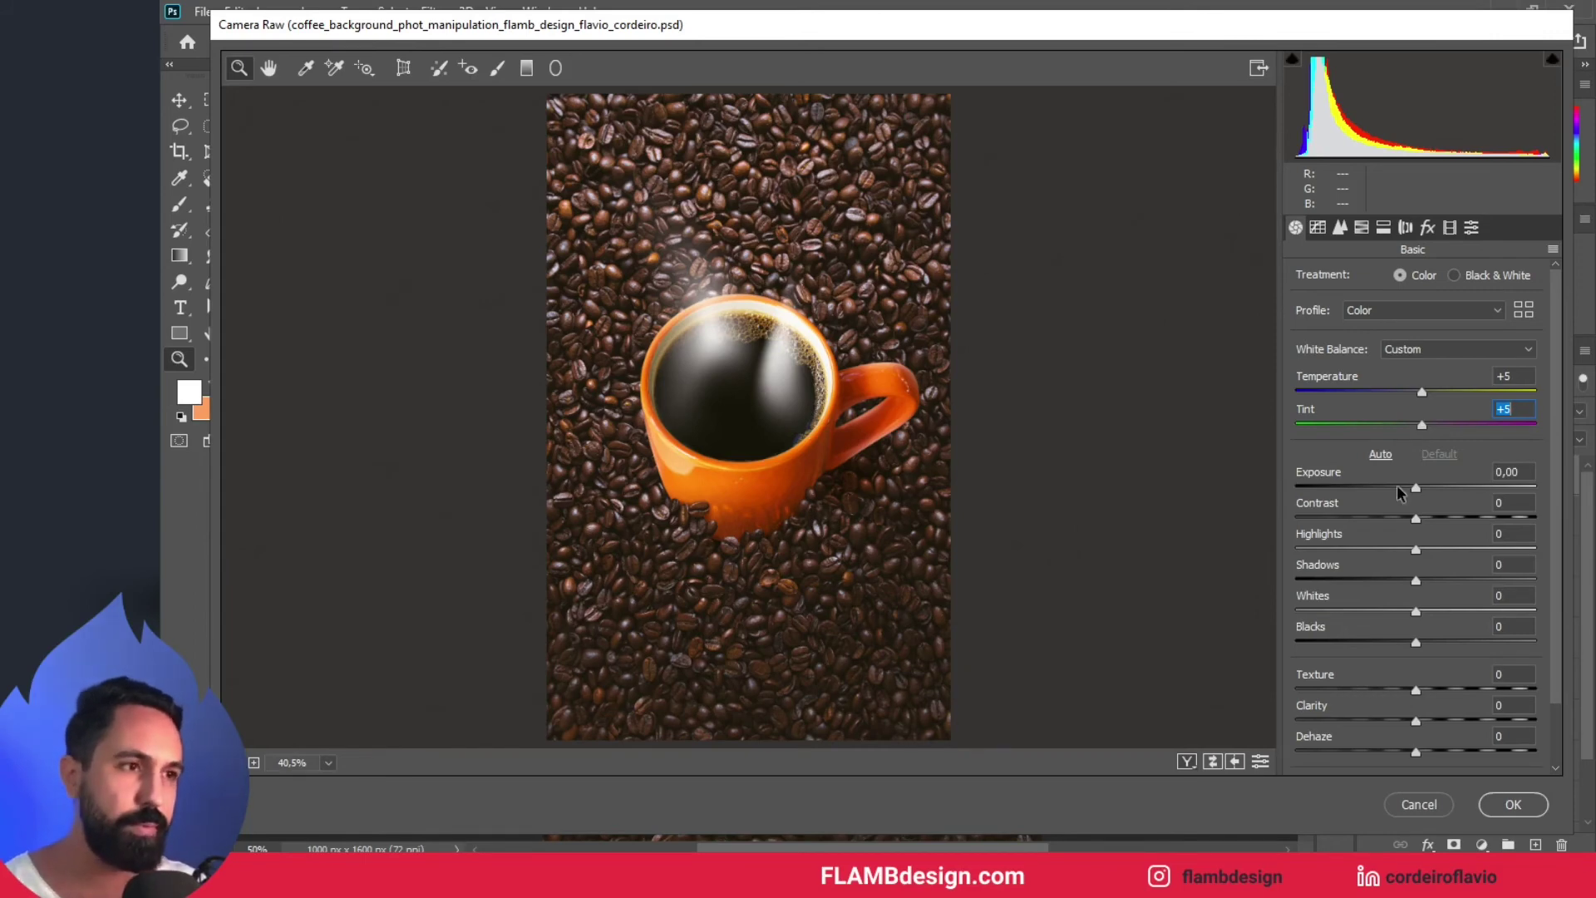
scroll(1385, 668, "down", 1)
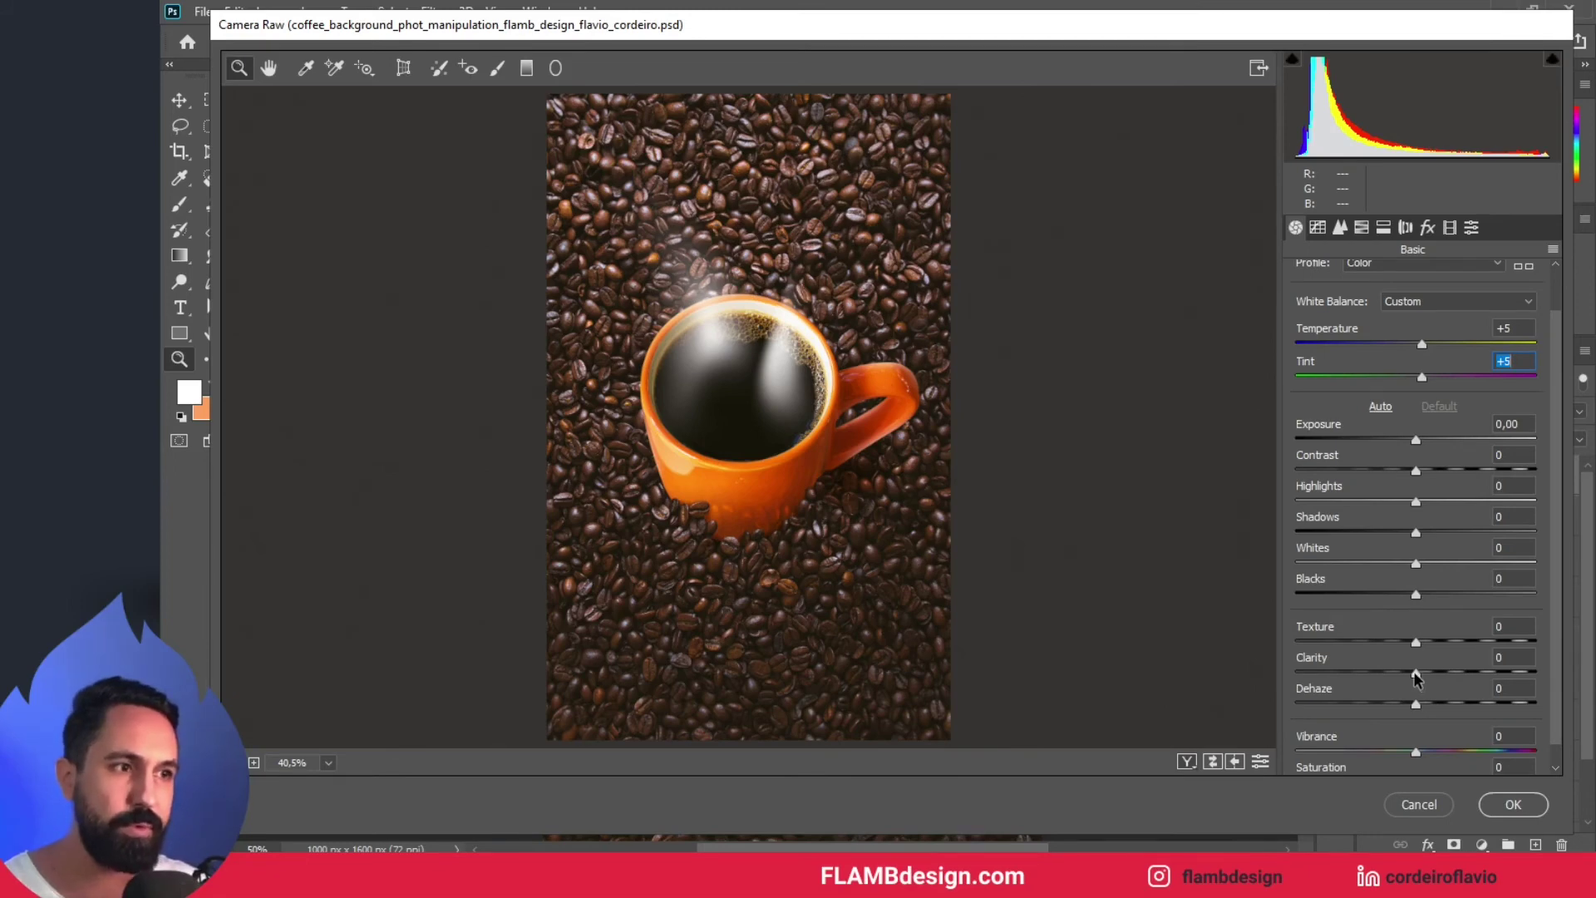
left_click_drag(1415, 533, 1515, 547)
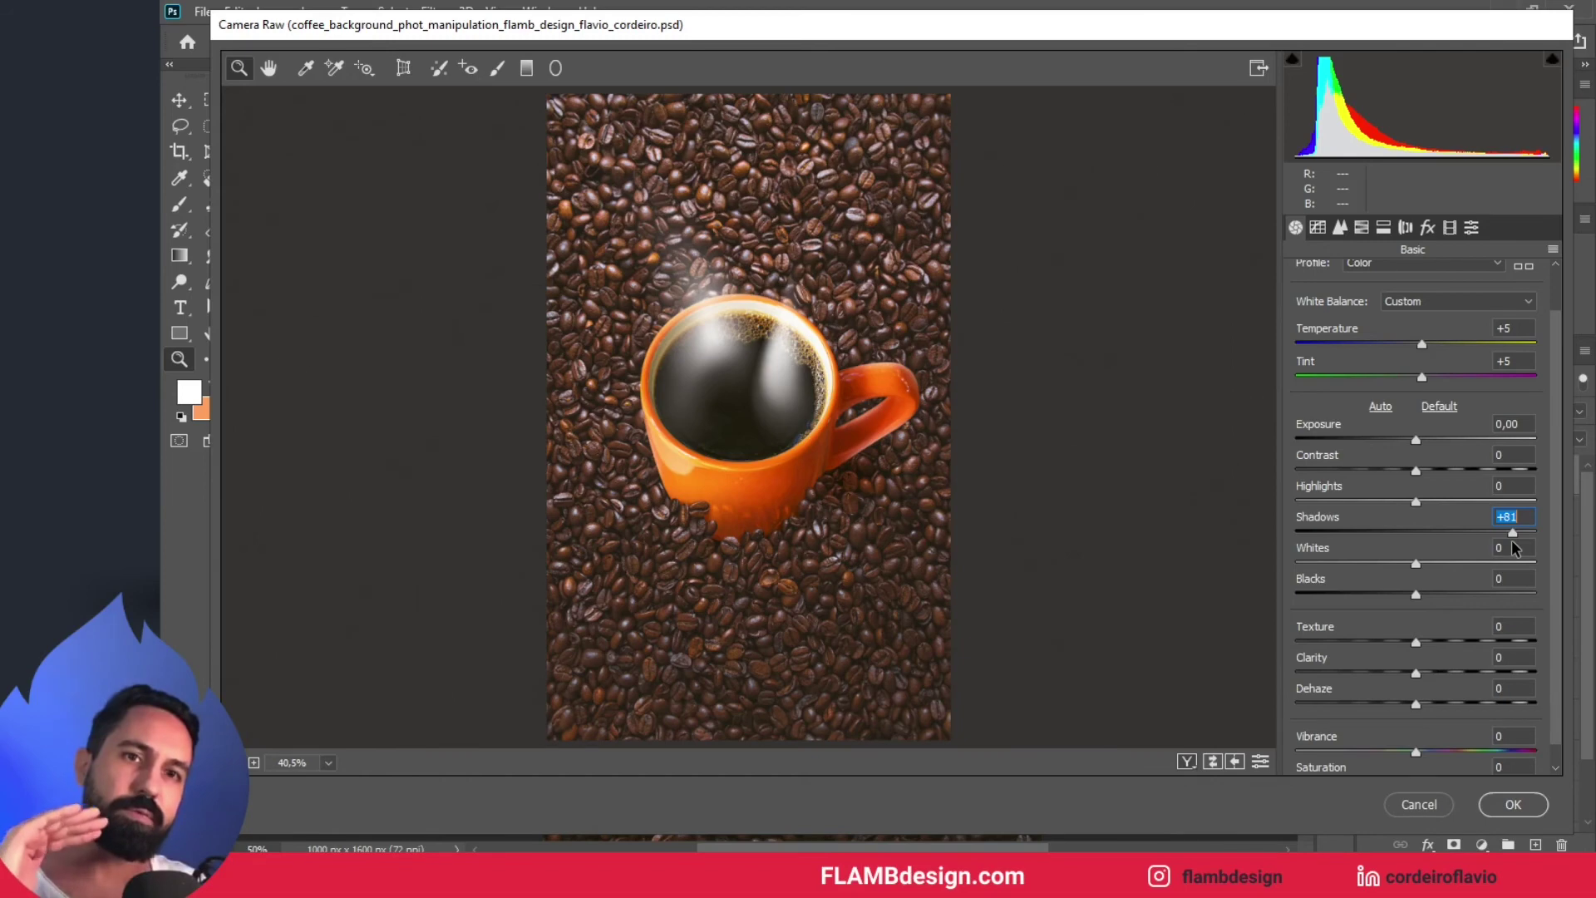
left_click_drag(1514, 547, 1446, 547)
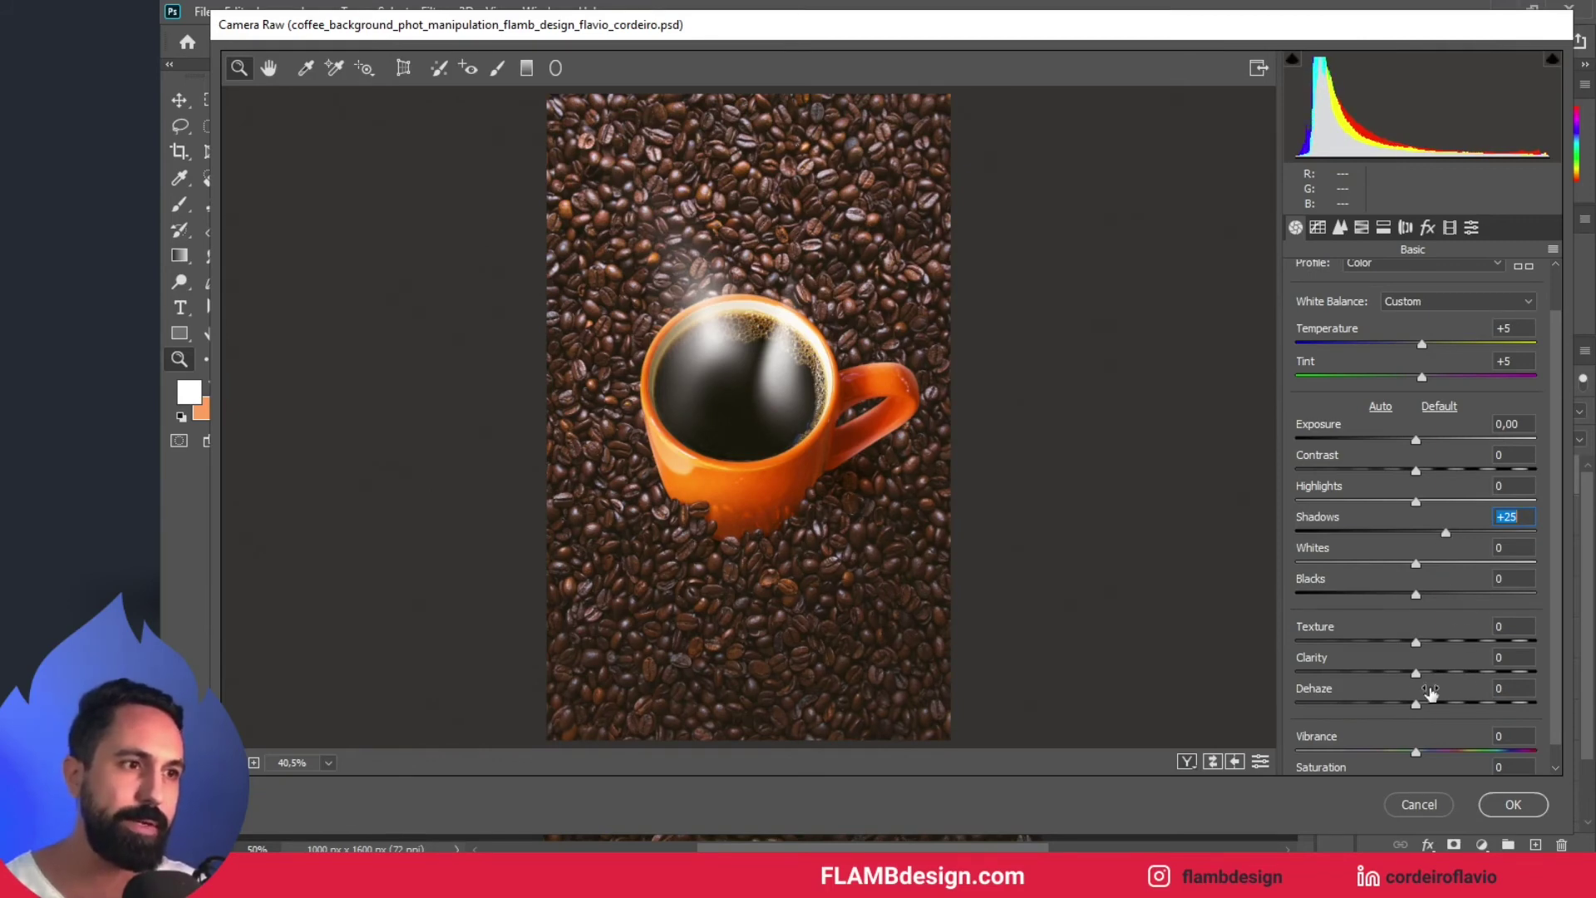
left_click_drag(1417, 674, 1538, 665)
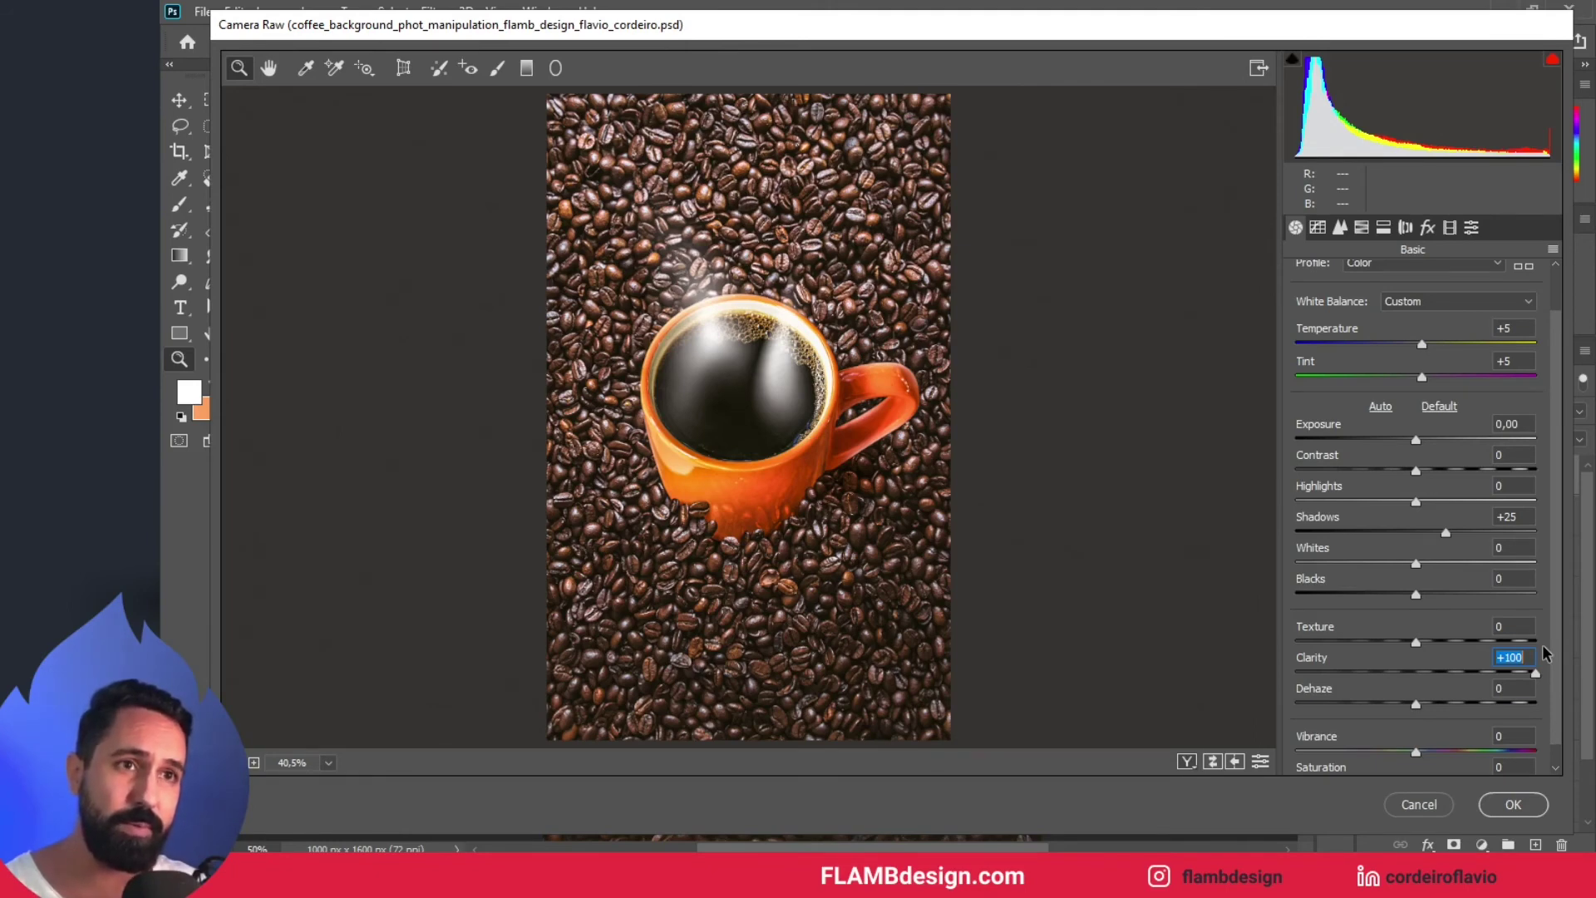
left_click_drag(1536, 671, 1450, 670)
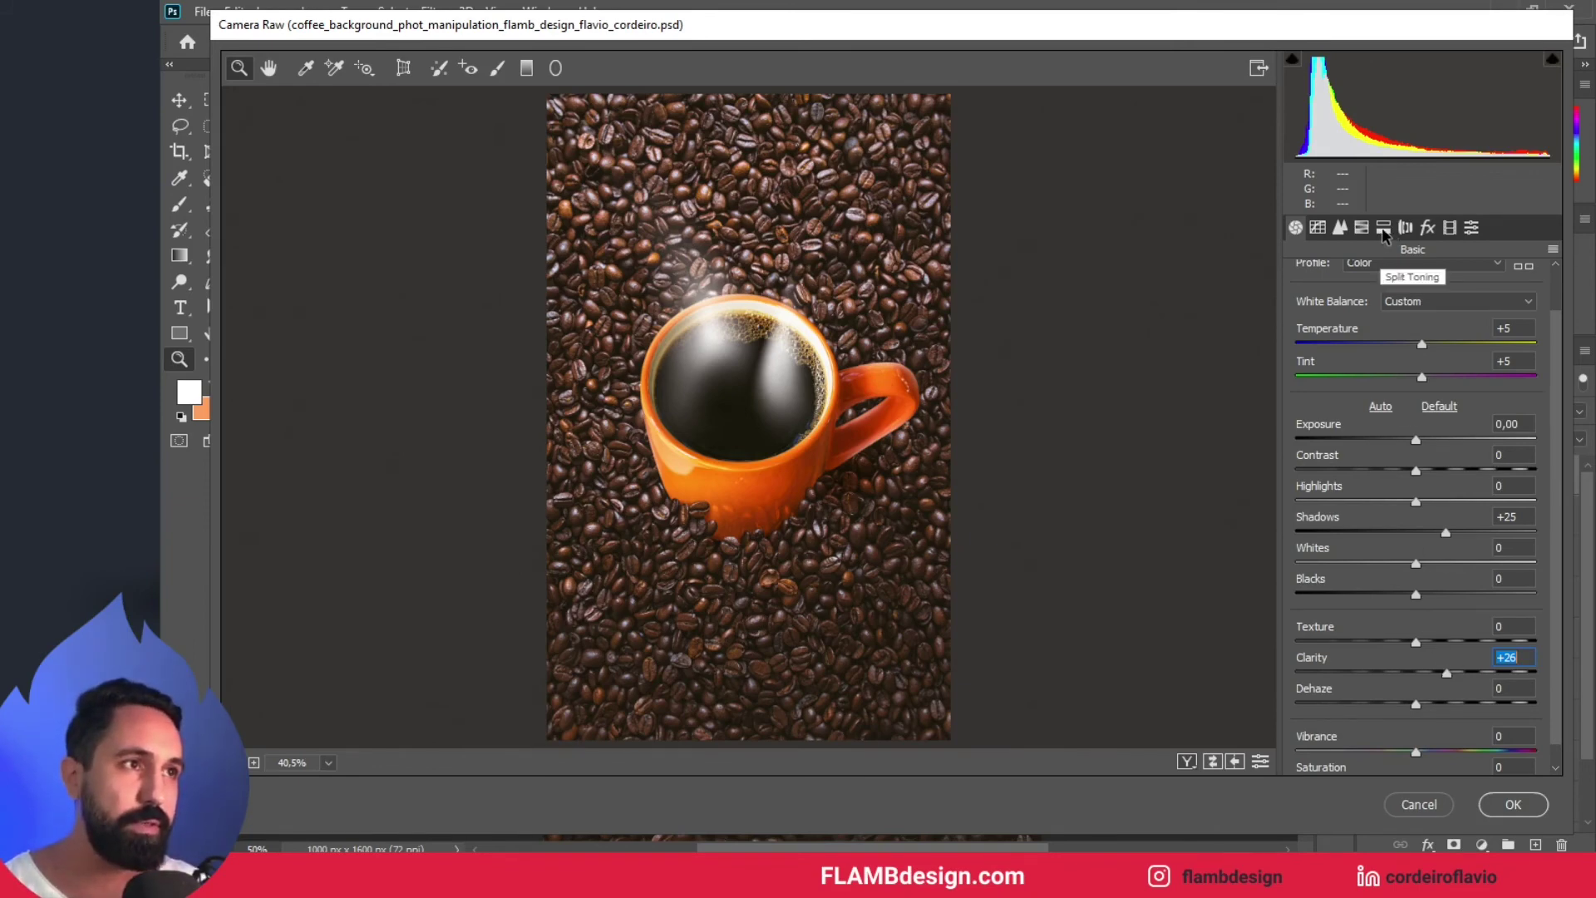
- Tone the highlights with Split Toning using Hue 41 and Saturation 22
left_click(1383, 228)
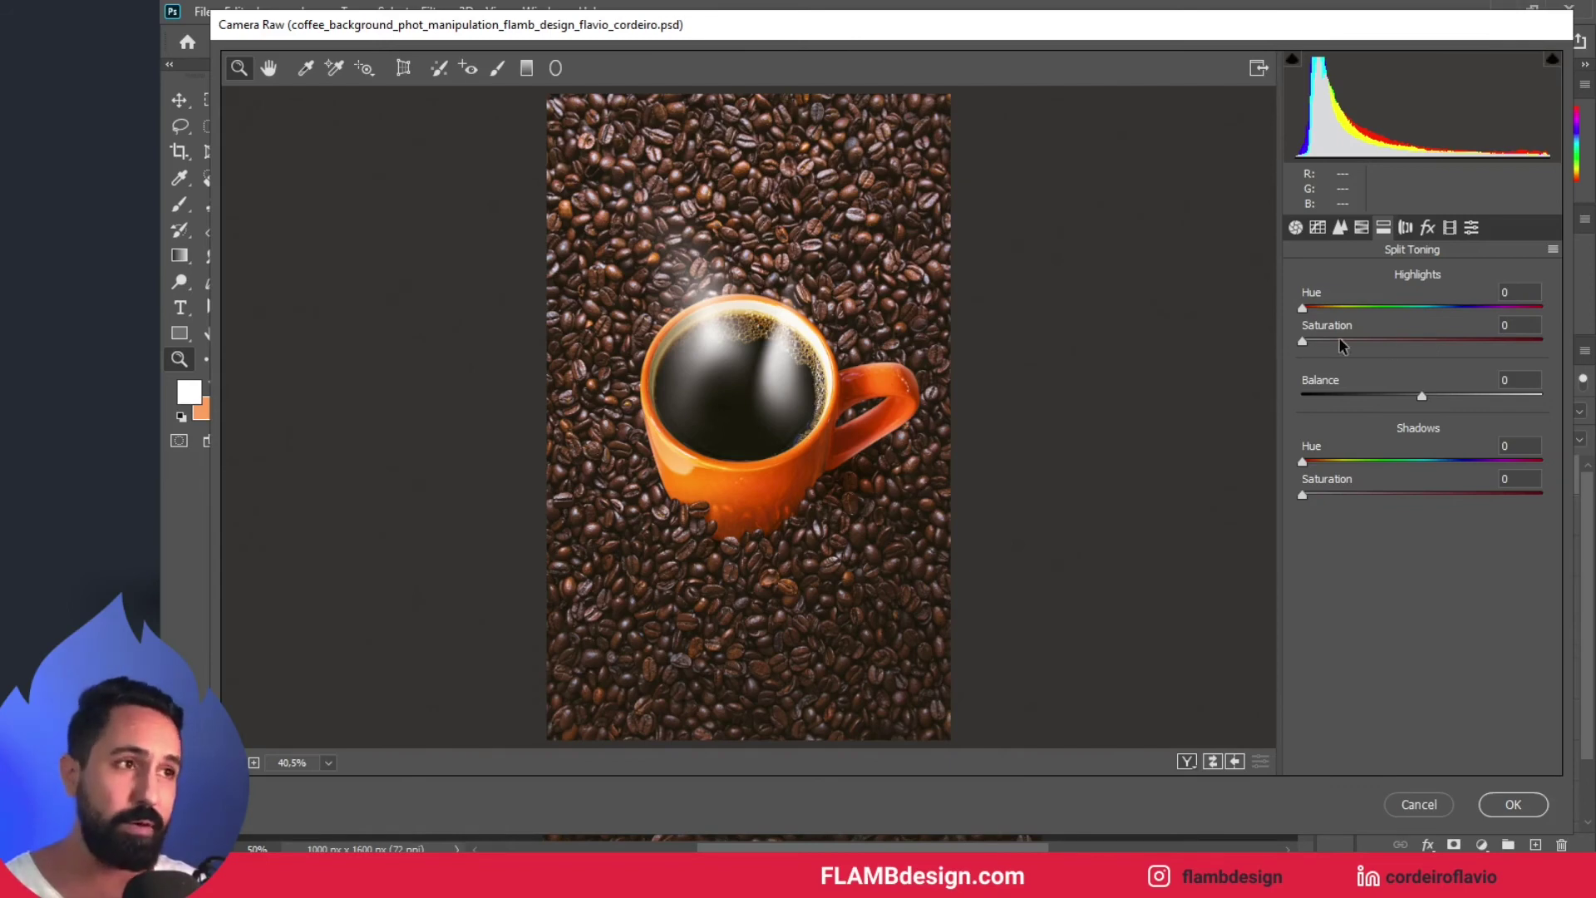
left_click(1304, 309)
left_click_drag(1305, 312, 1330, 309)
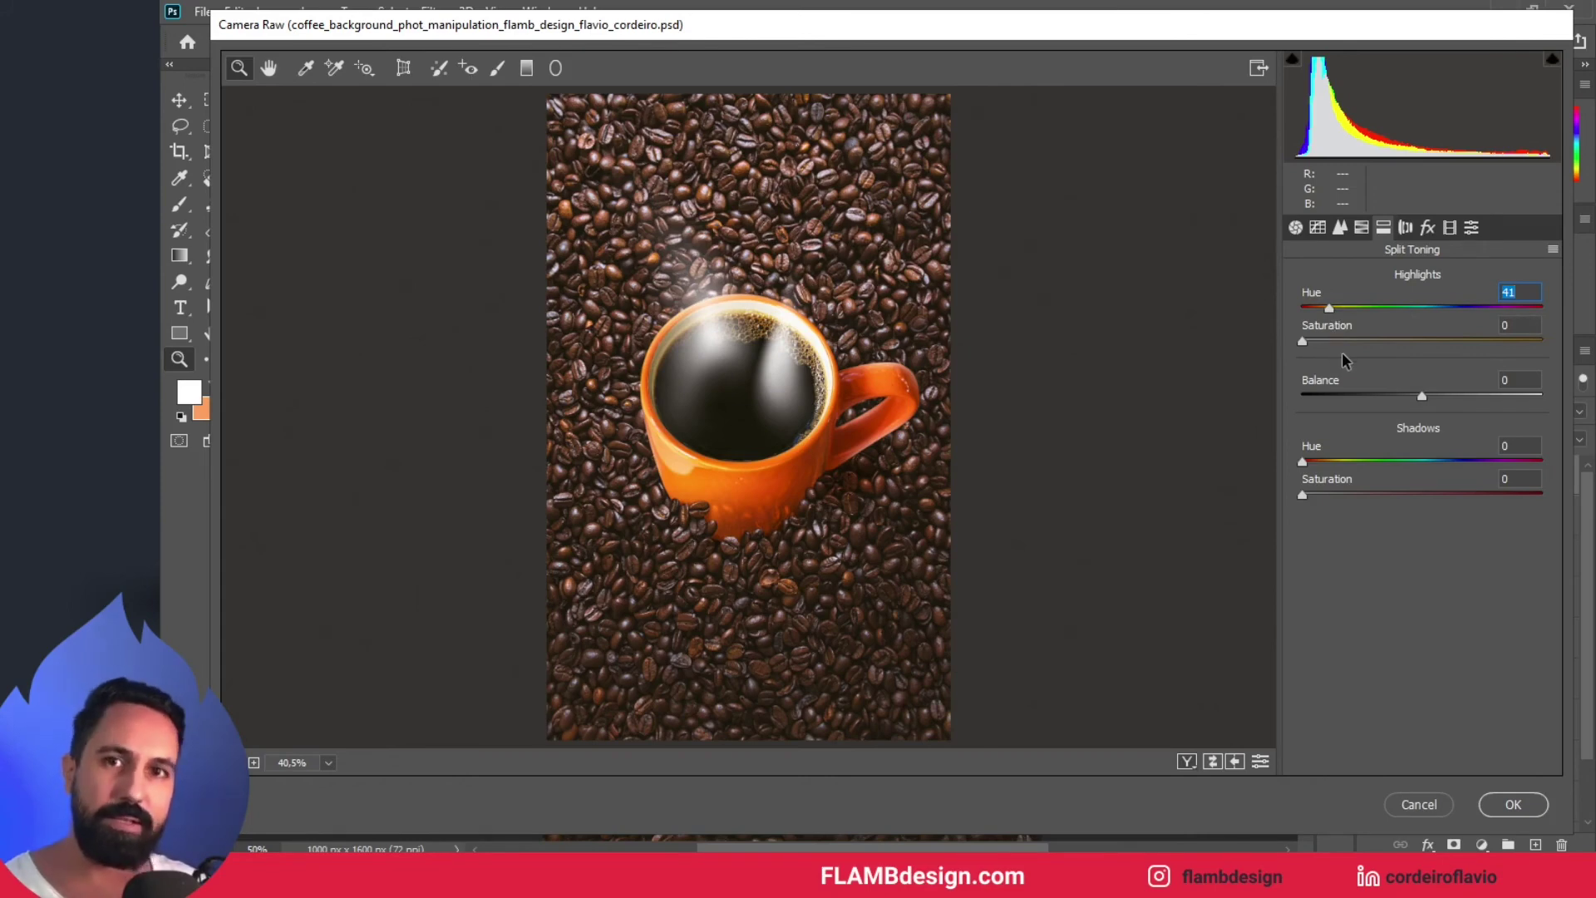
left_click(1414, 341)
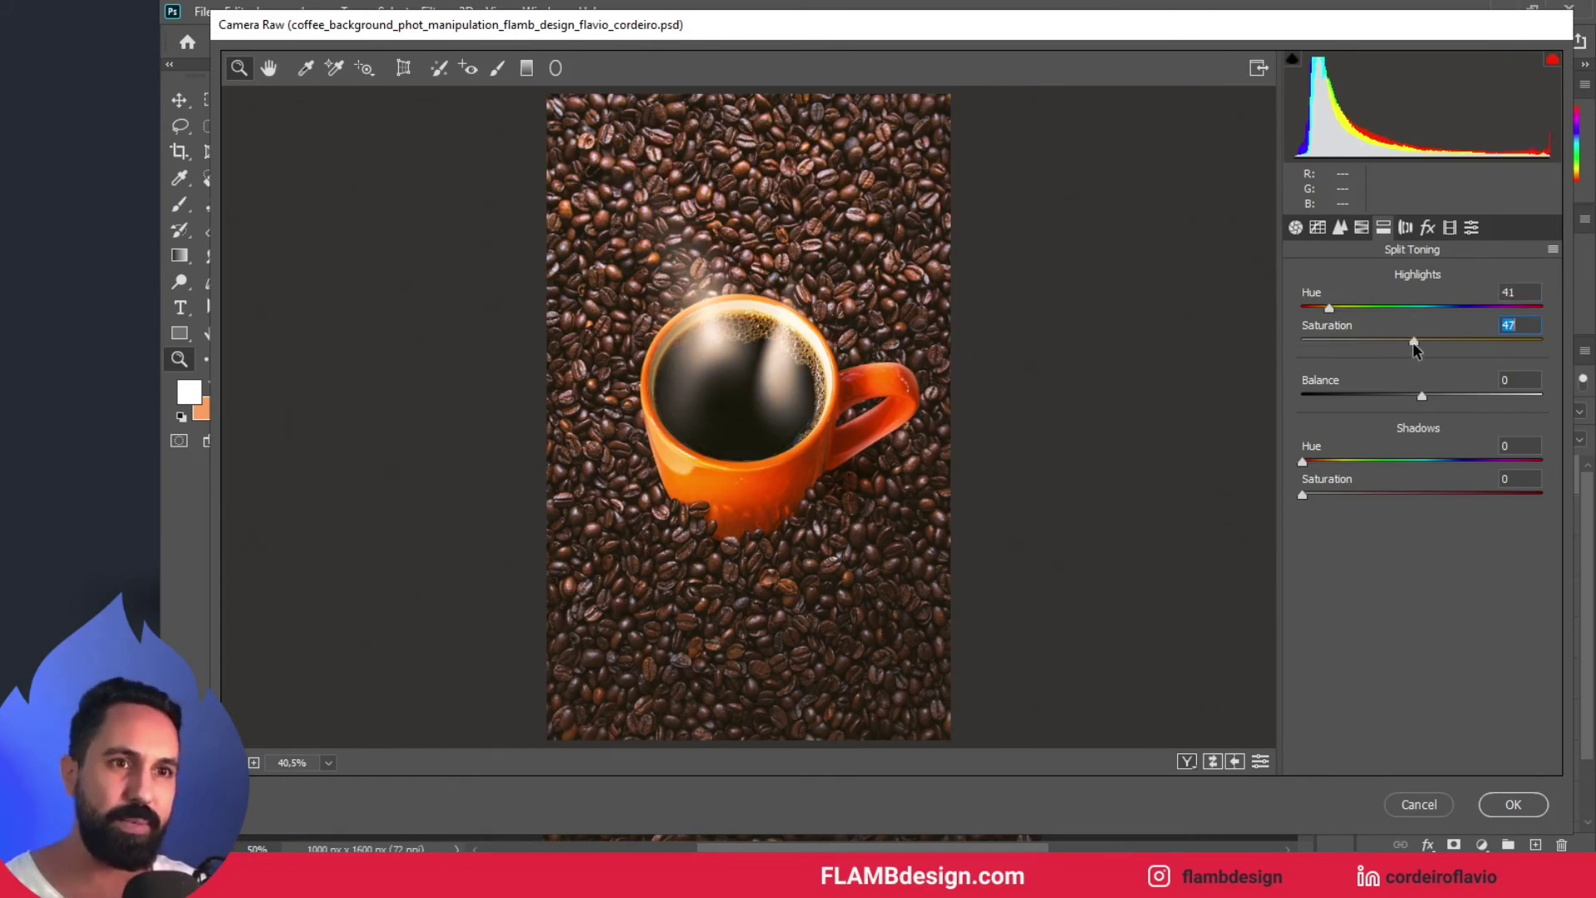
left_click(1521, 341)
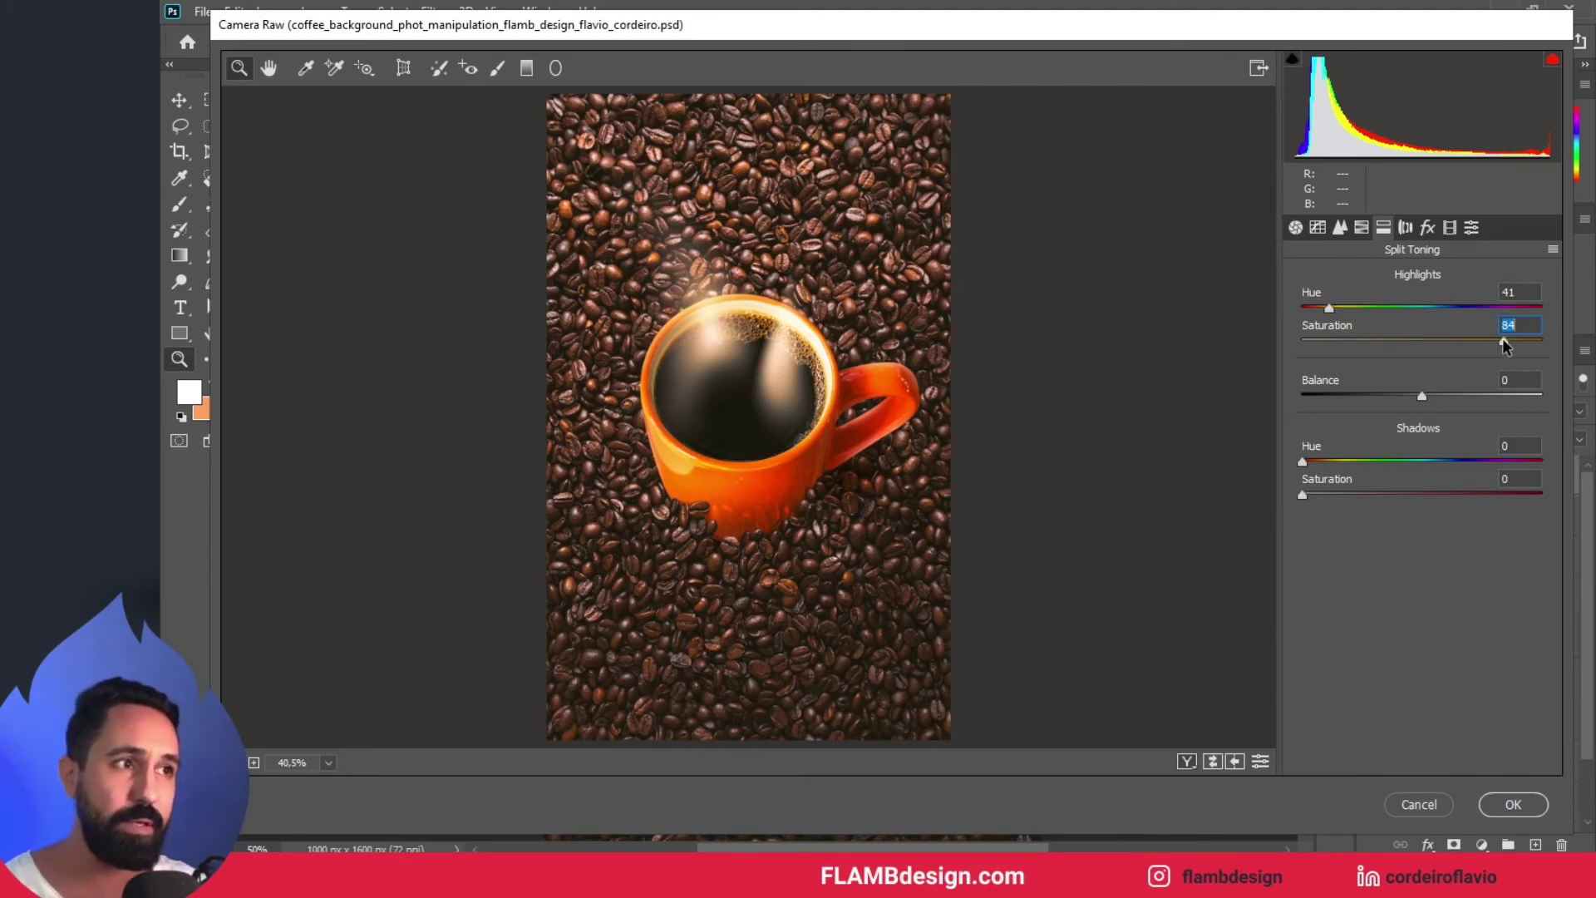
left_click(1531, 344)
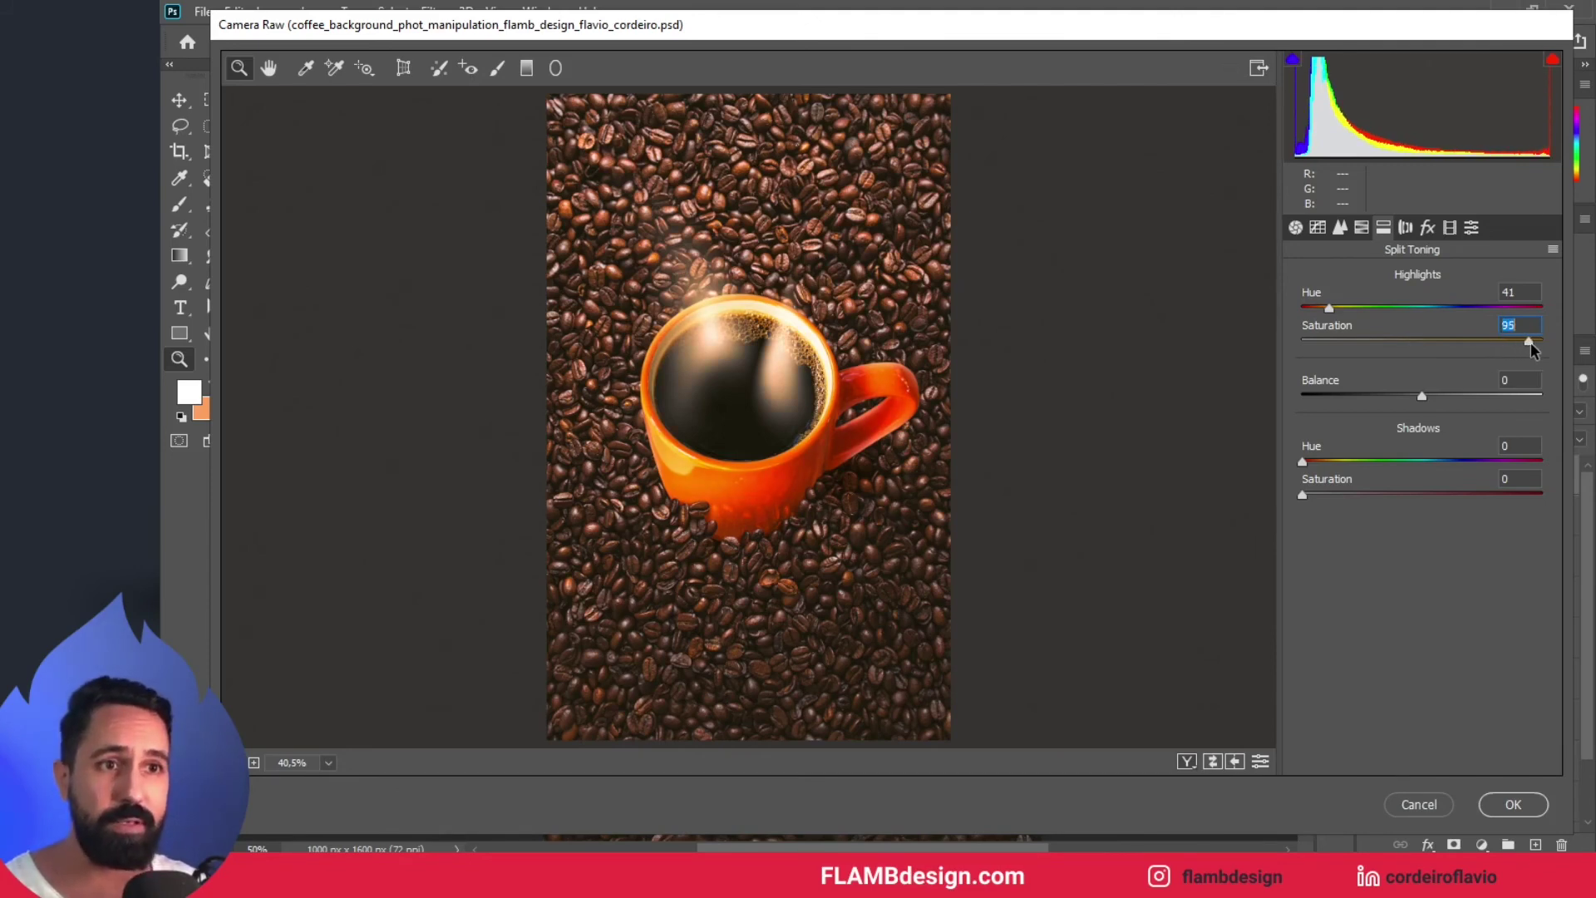
left_click(1516, 343)
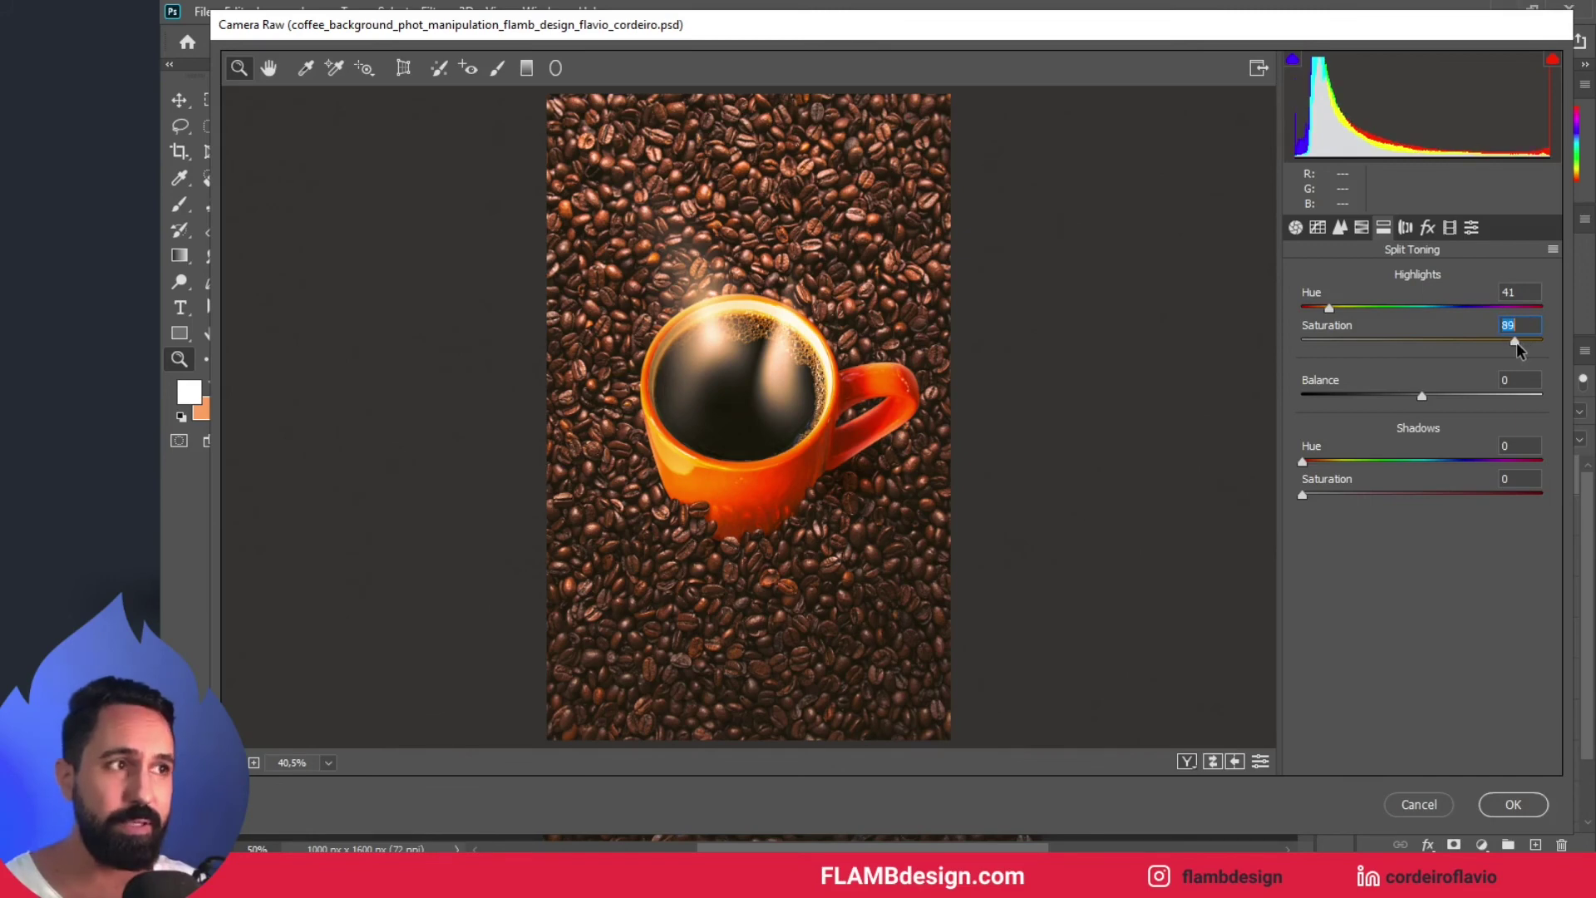
left_click_drag(1514, 344, 1357, 359)
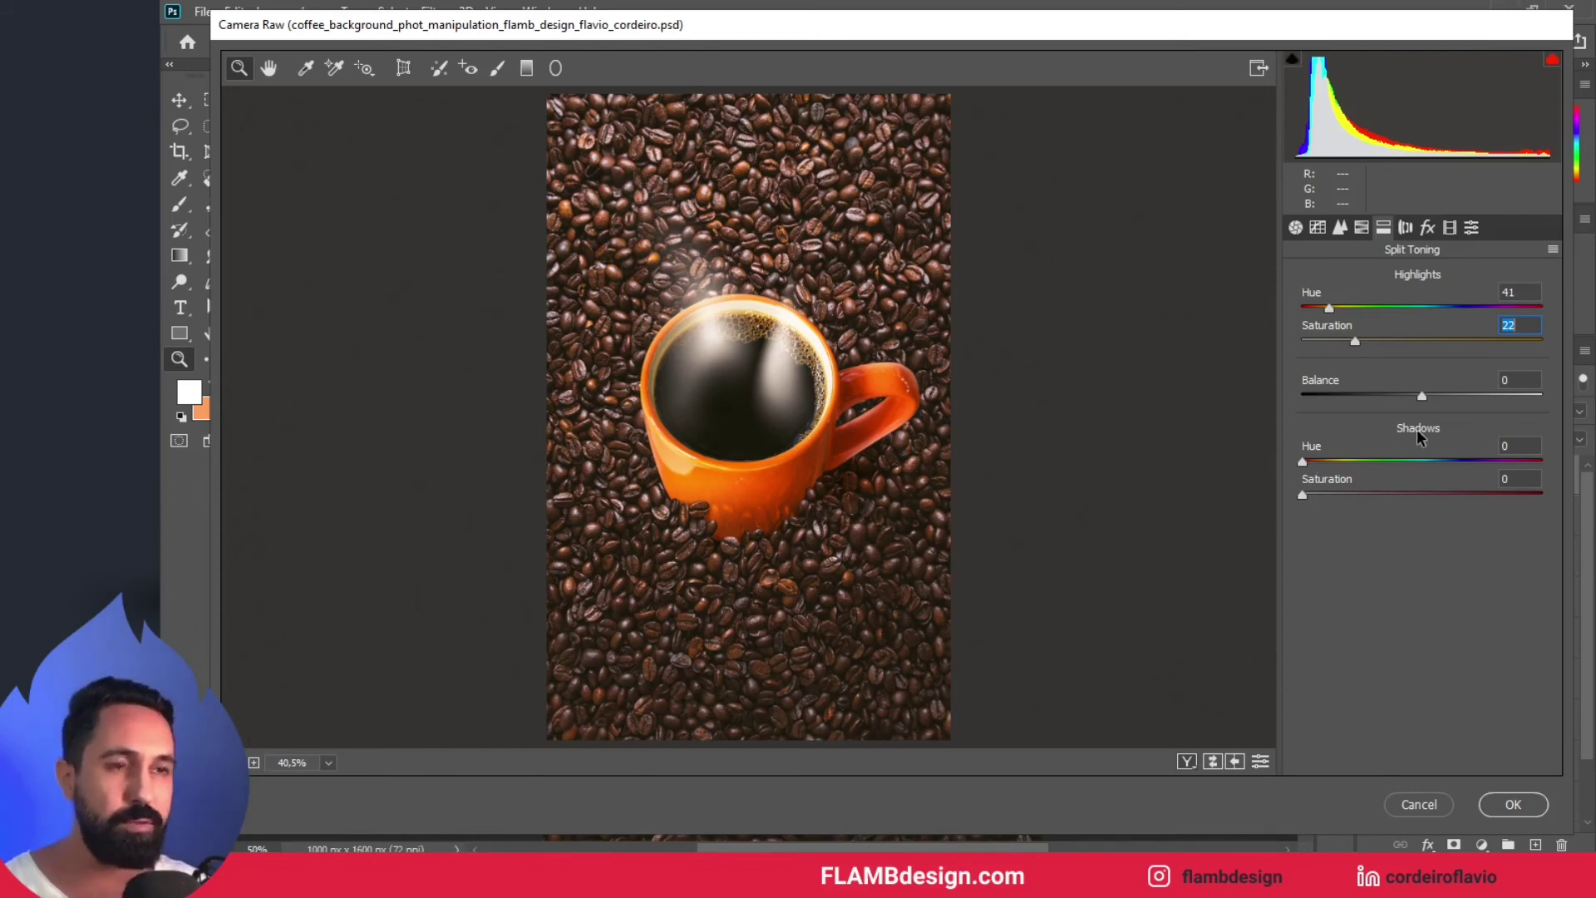
- Tone the shadows in Split Toning with Hue 324 and Saturation 6
left_click_drag(1303, 462, 1519, 463)
left_click(1344, 496)
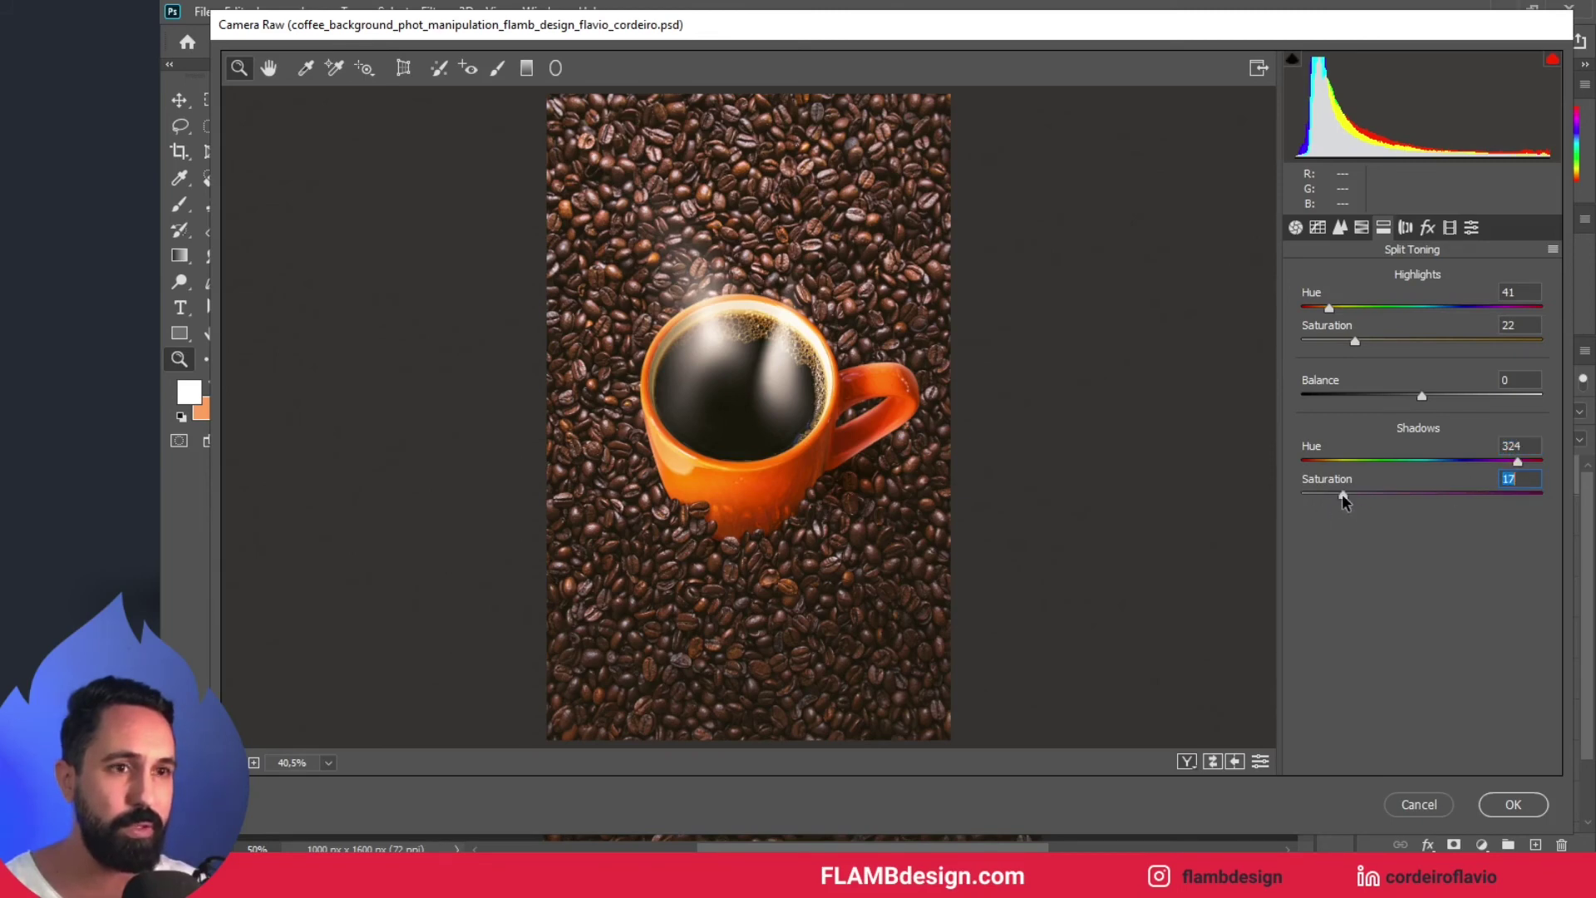
left_click_drag(1343, 497, 1317, 499)
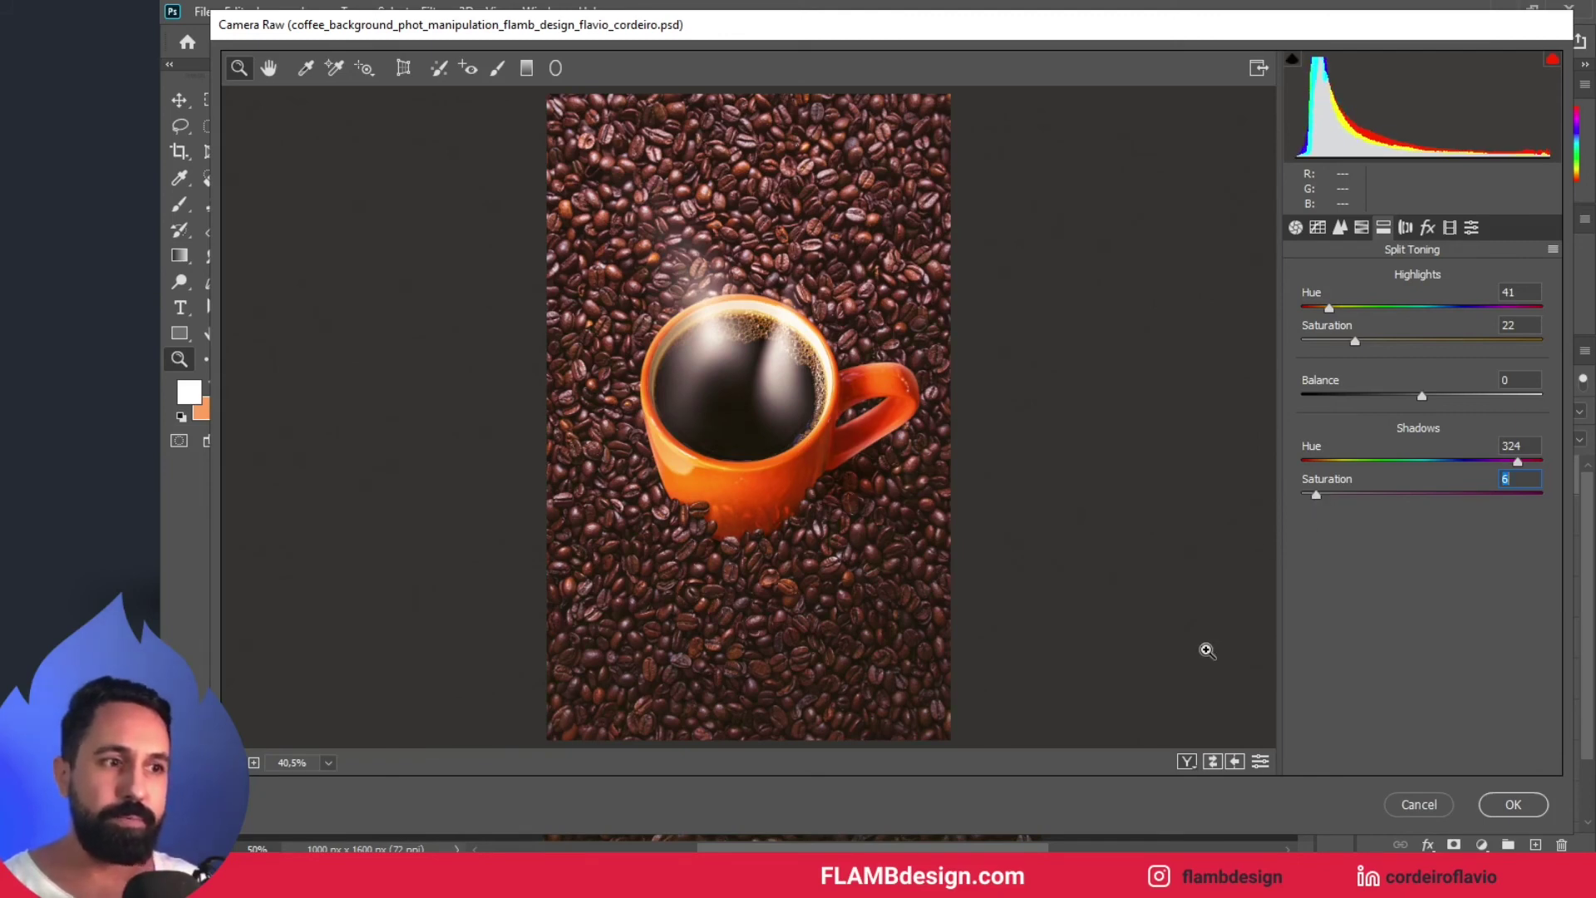
- Compare the mug before and after the Camera Raw adjustments and apply the filter to the "total" layer
left_click_drag(794, 453, 792, 491)
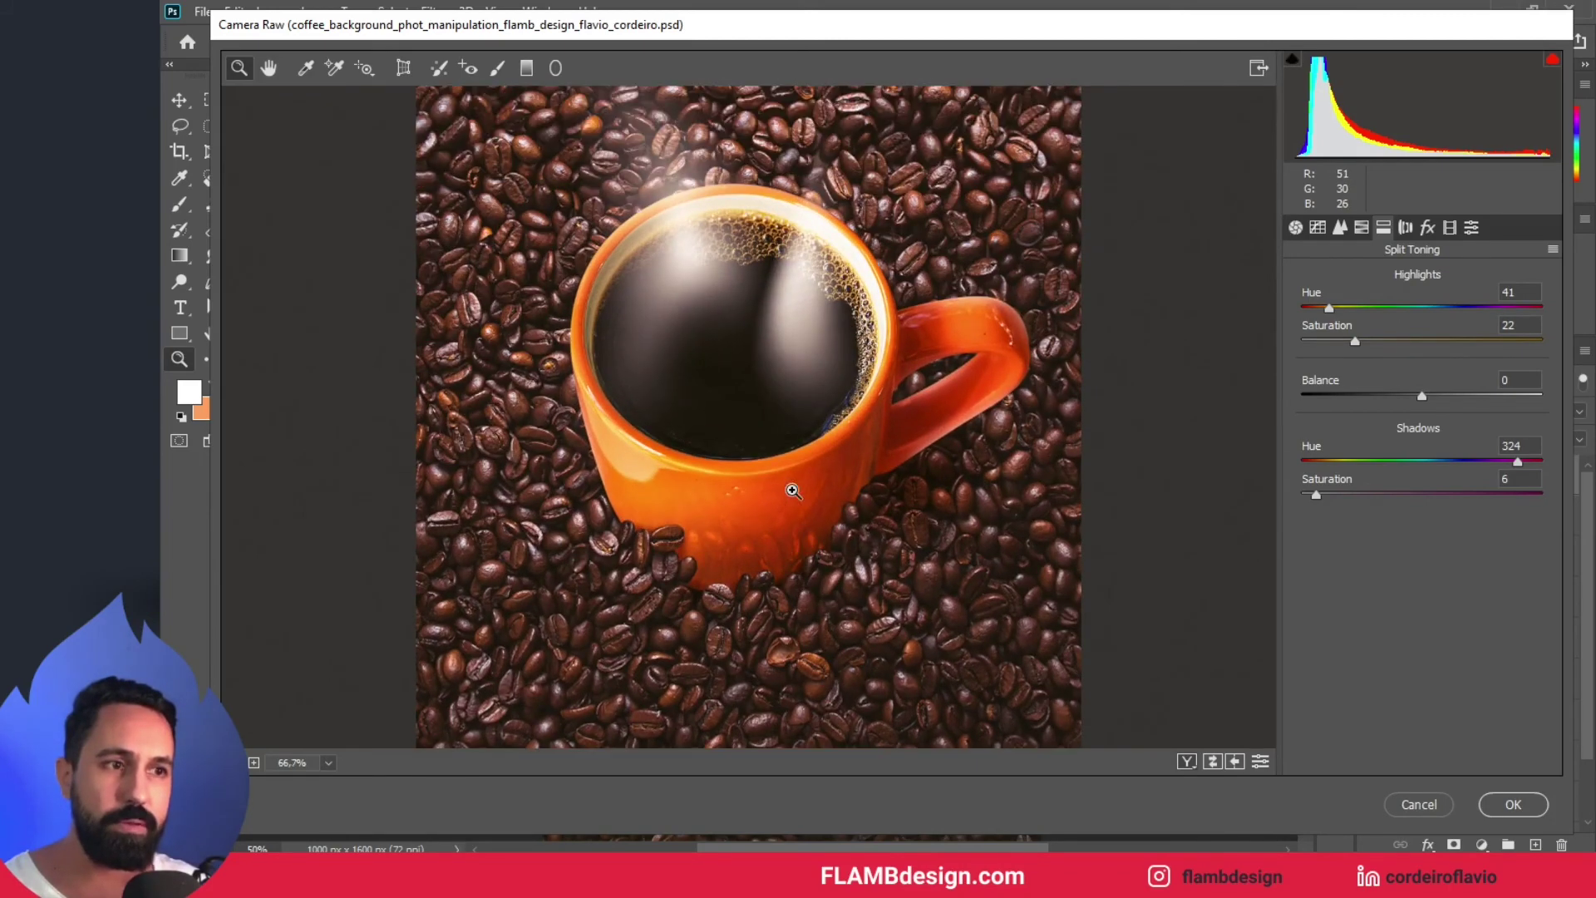
left_click(1212, 762)
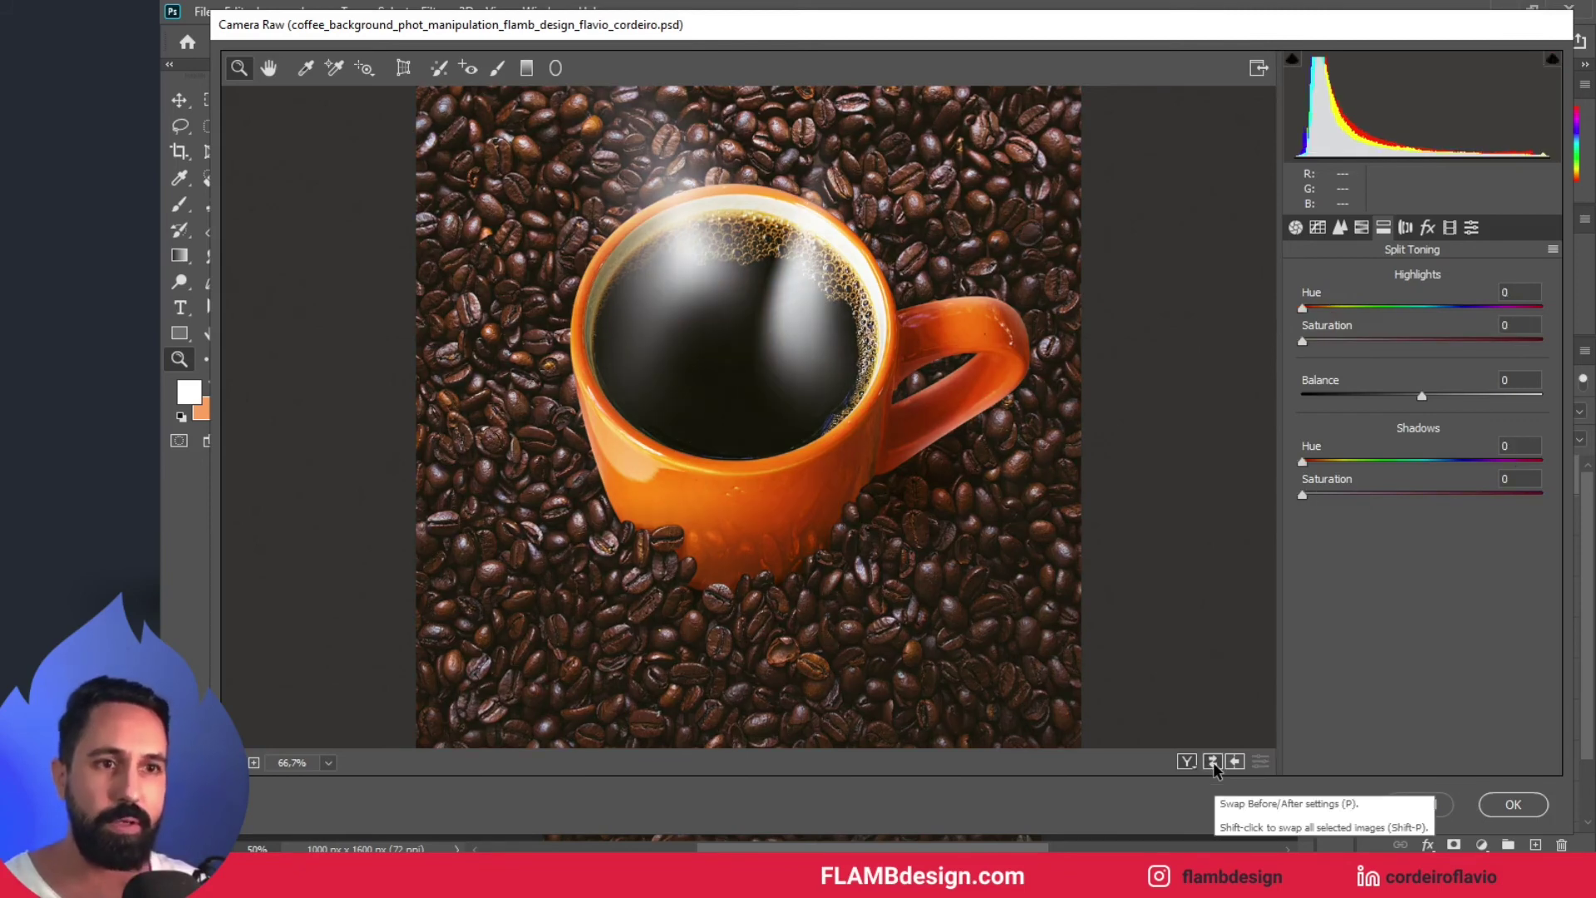
left_click(1213, 762)
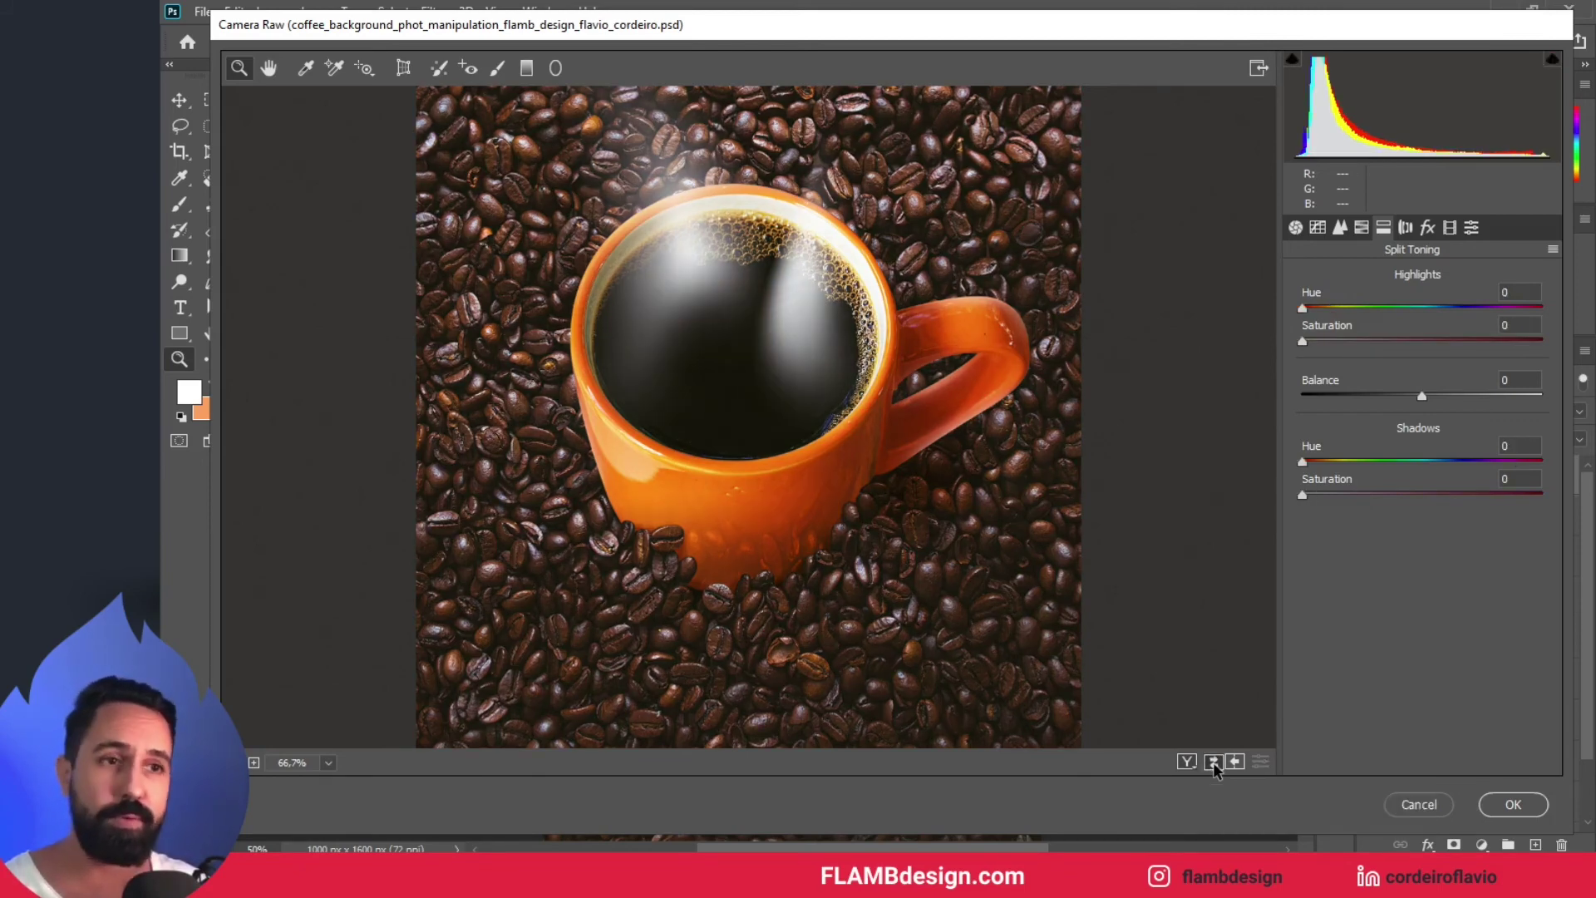
left_click(1212, 762)
left_click(1213, 763)
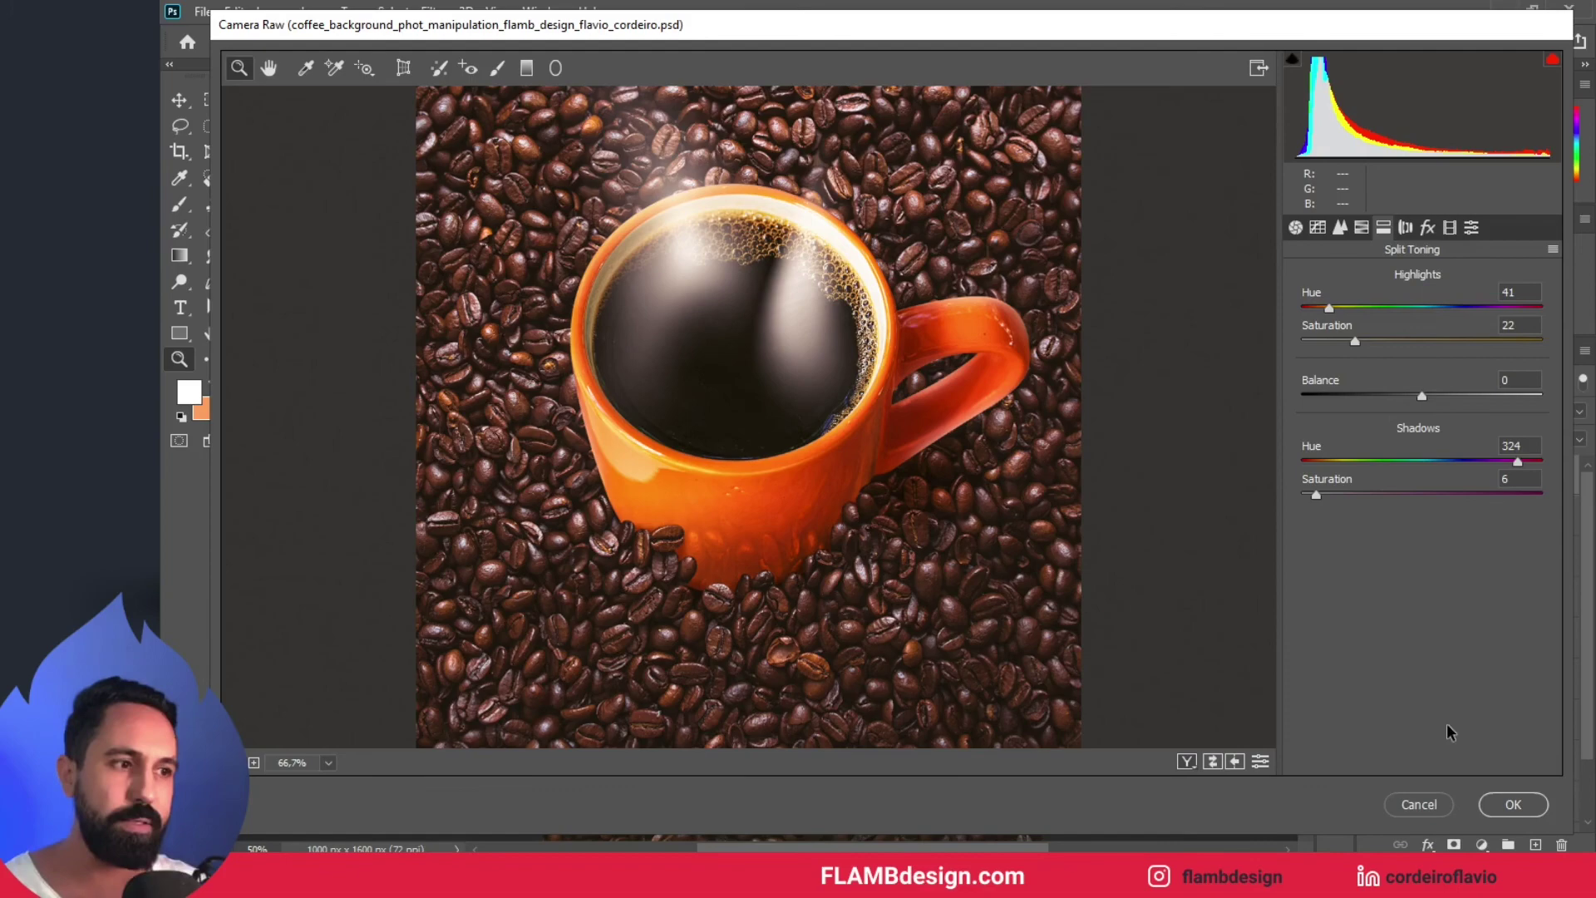
left_click(1514, 806)
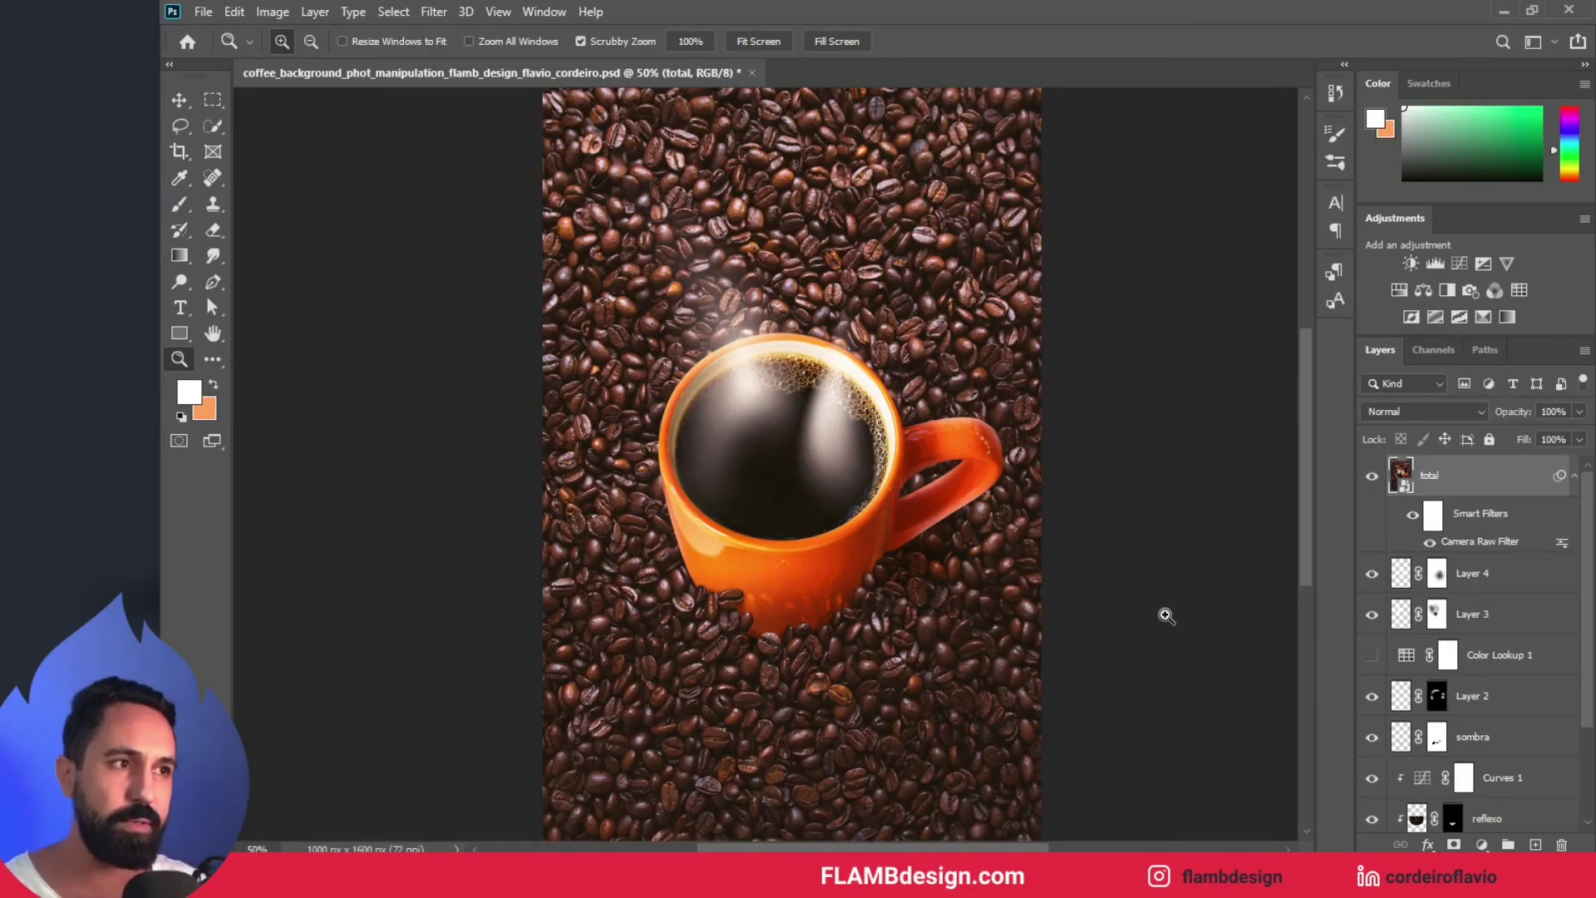
- Examine the graded composition in full-screen mode, both normally and horizontally flipped, and return to the standard view
scroll(1065, 653, "down", 3)
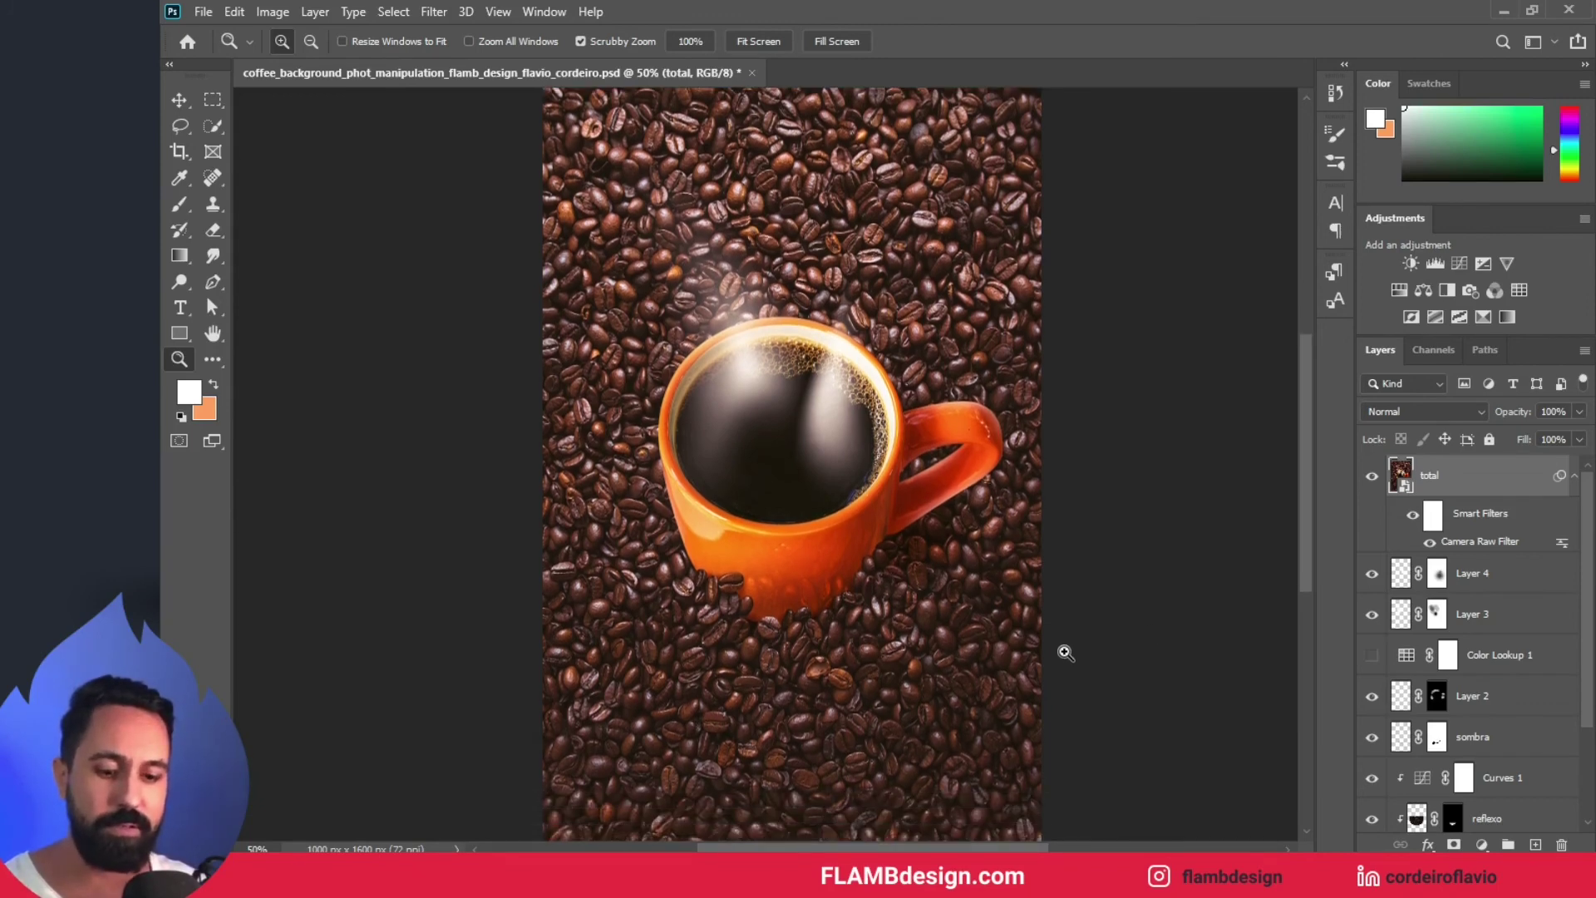
key("f")
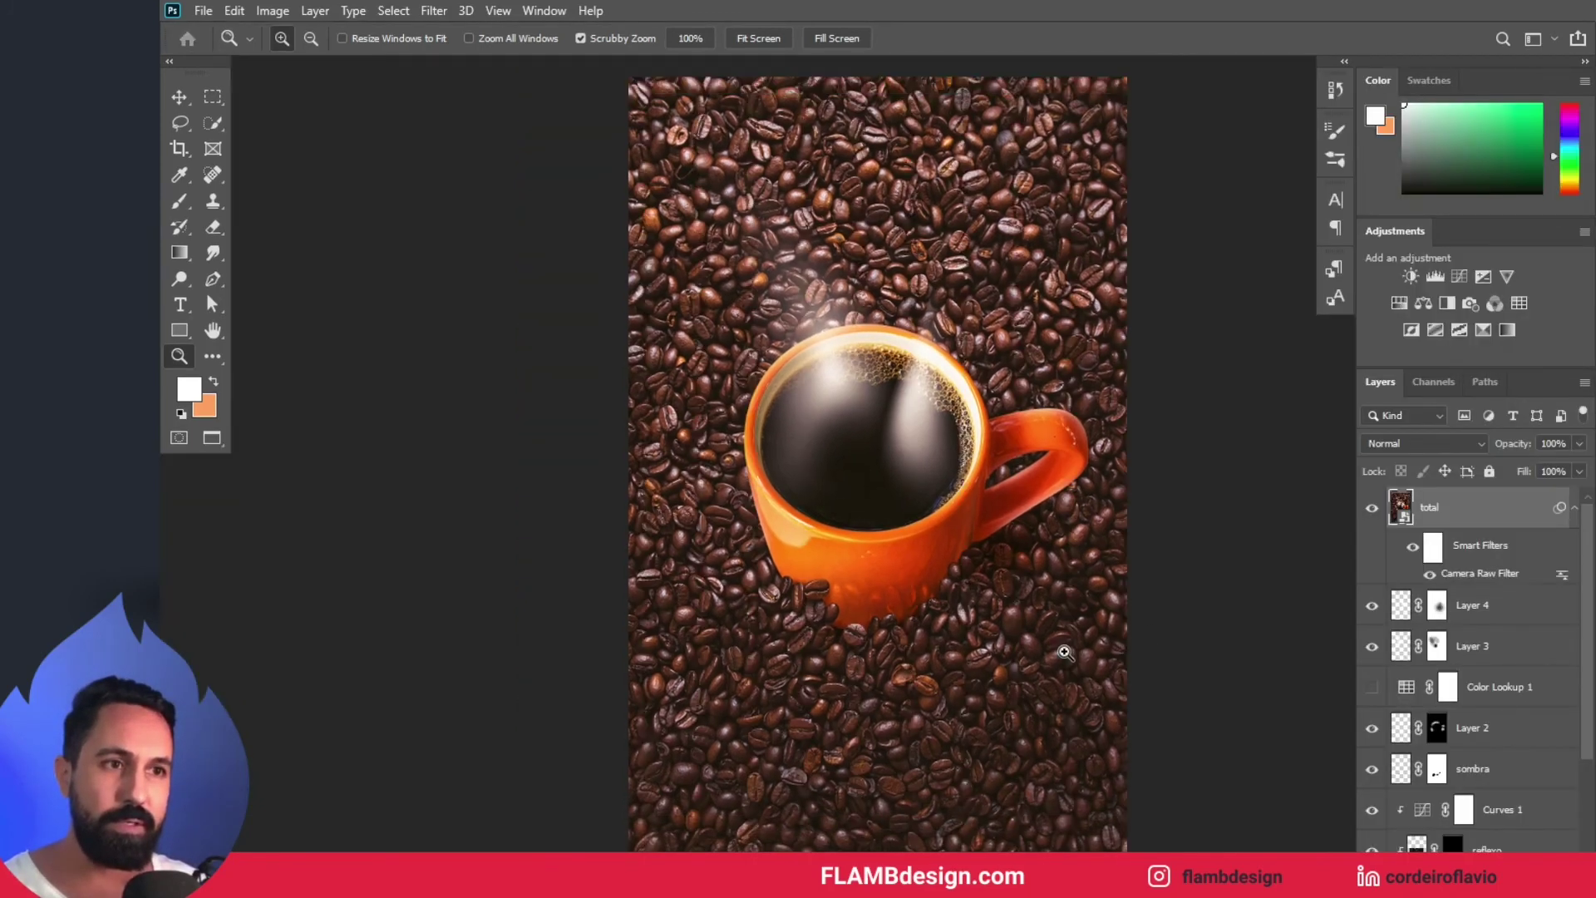
key("f")
left_click(993, 559)
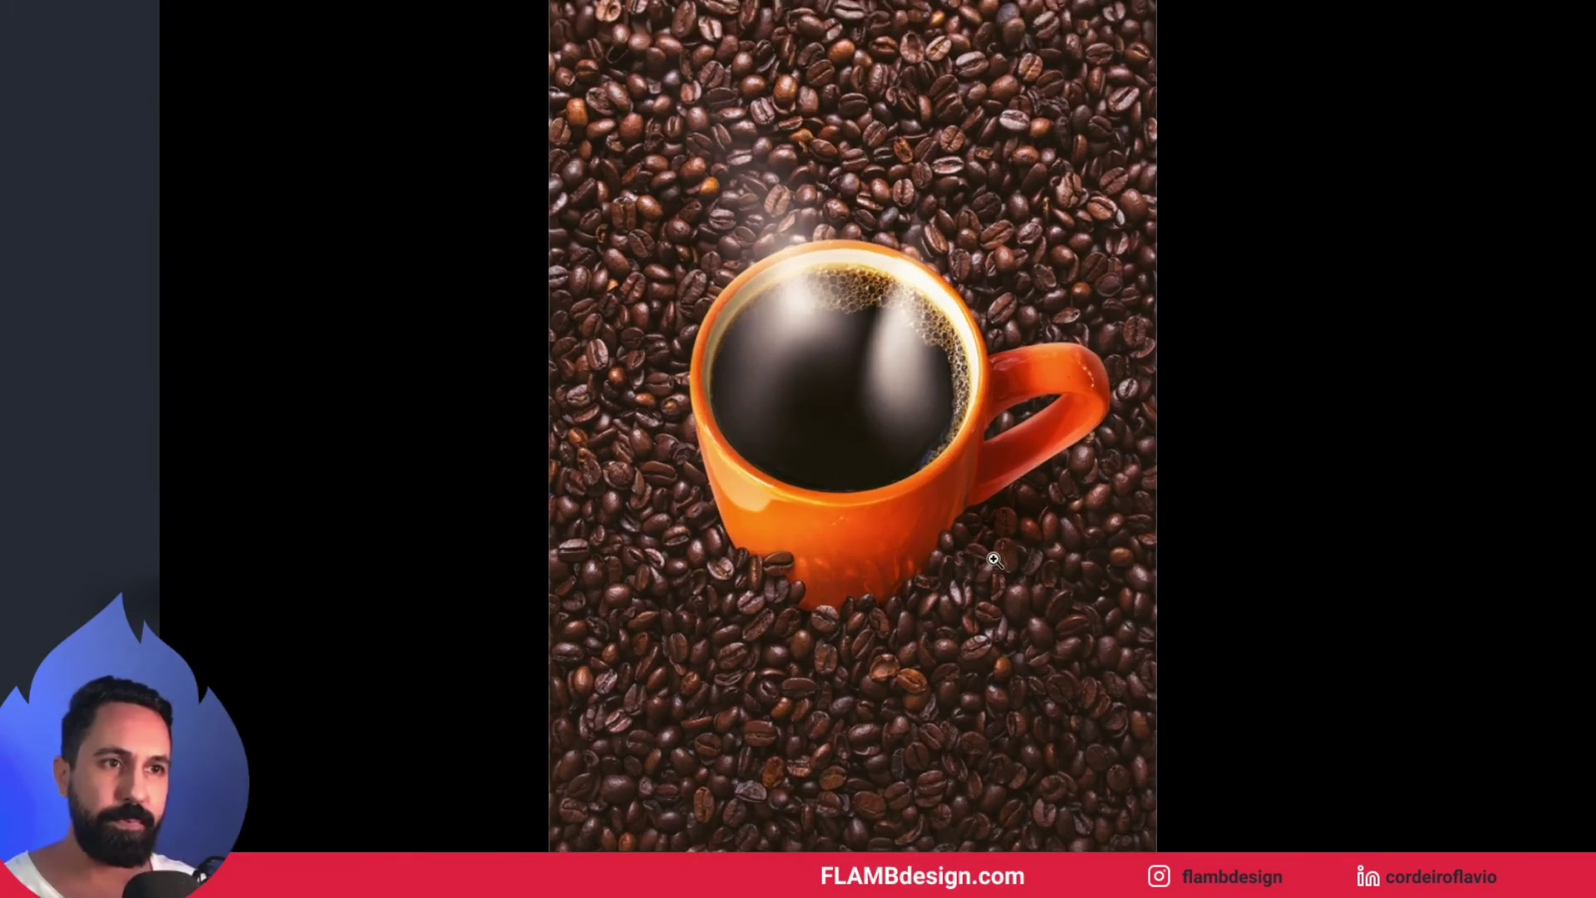
scroll(993, 559, "up", 1)
scroll(993, 558, "down", 1)
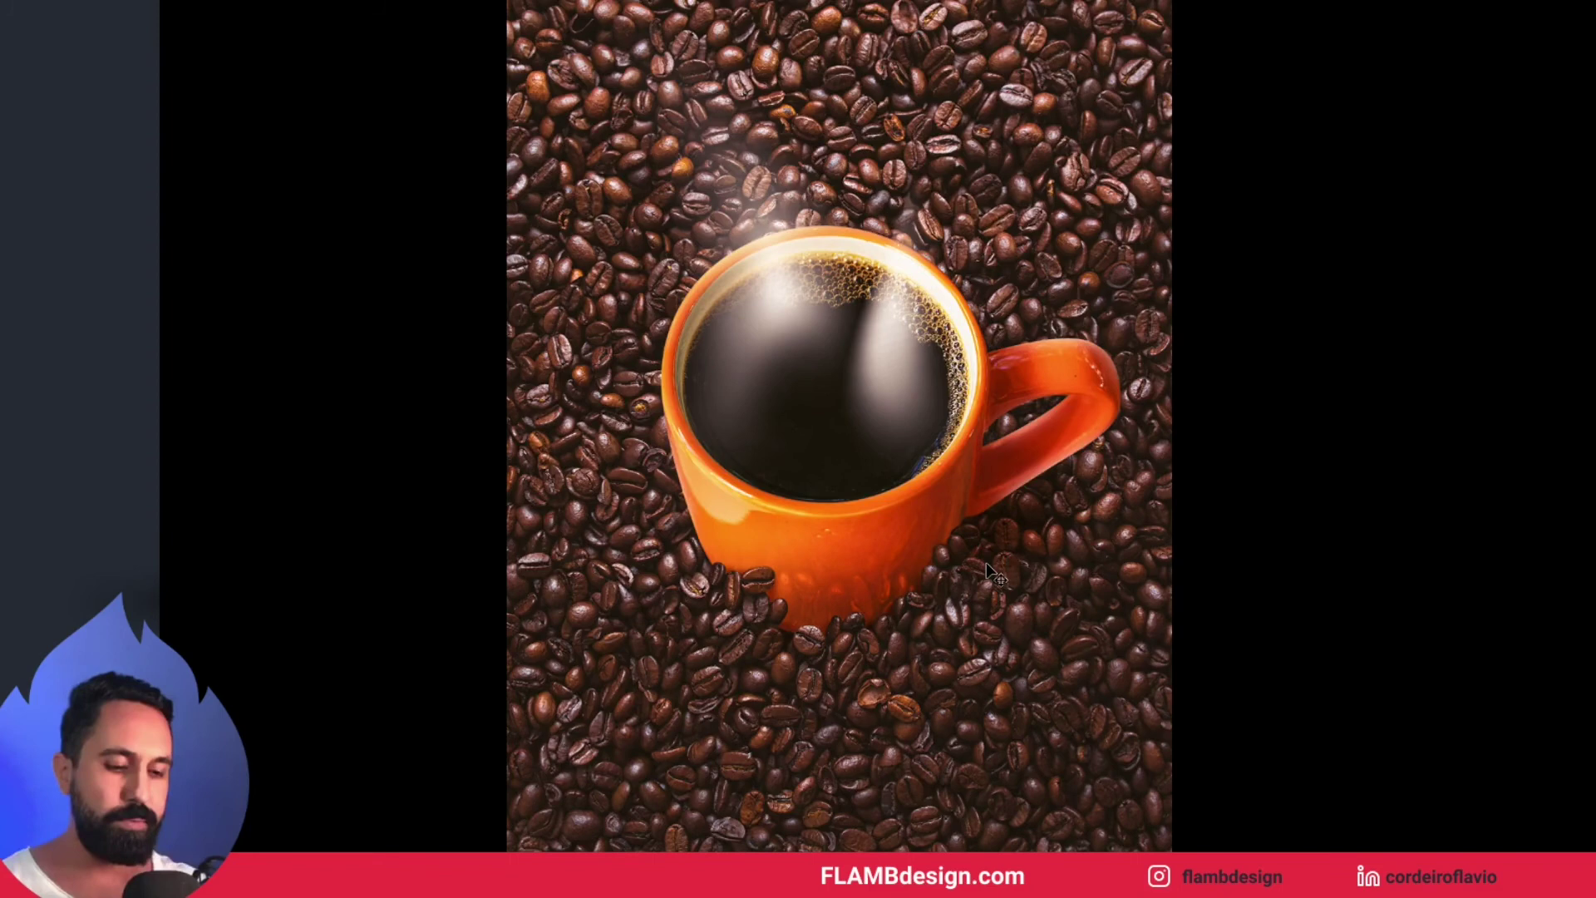
key("ctrl+shift+h")
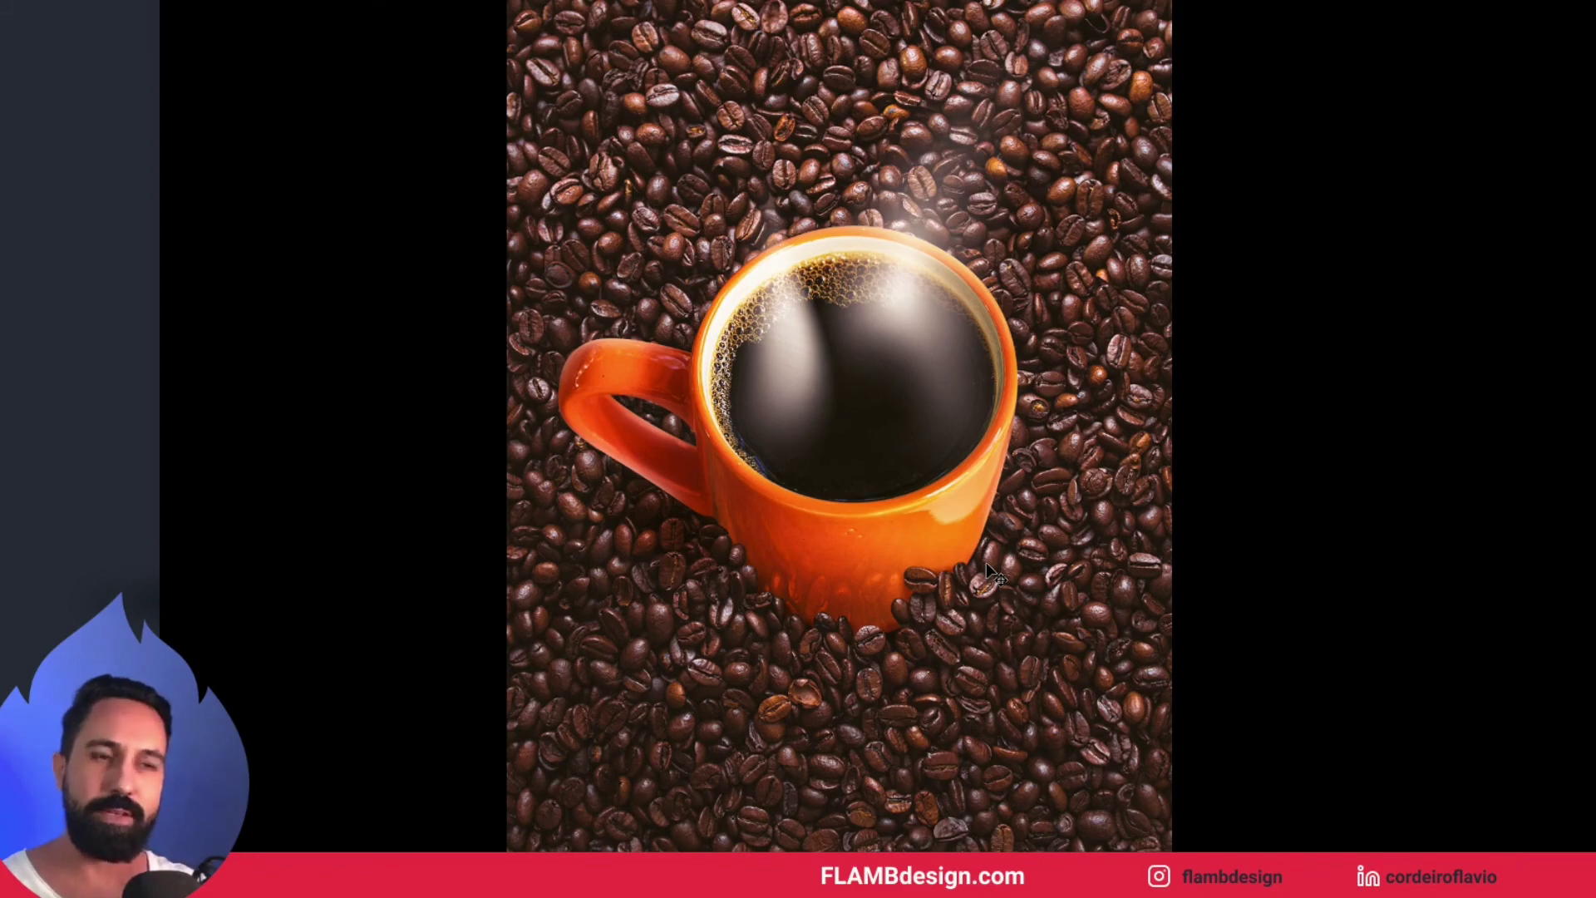
key("ctrl+shift+h")
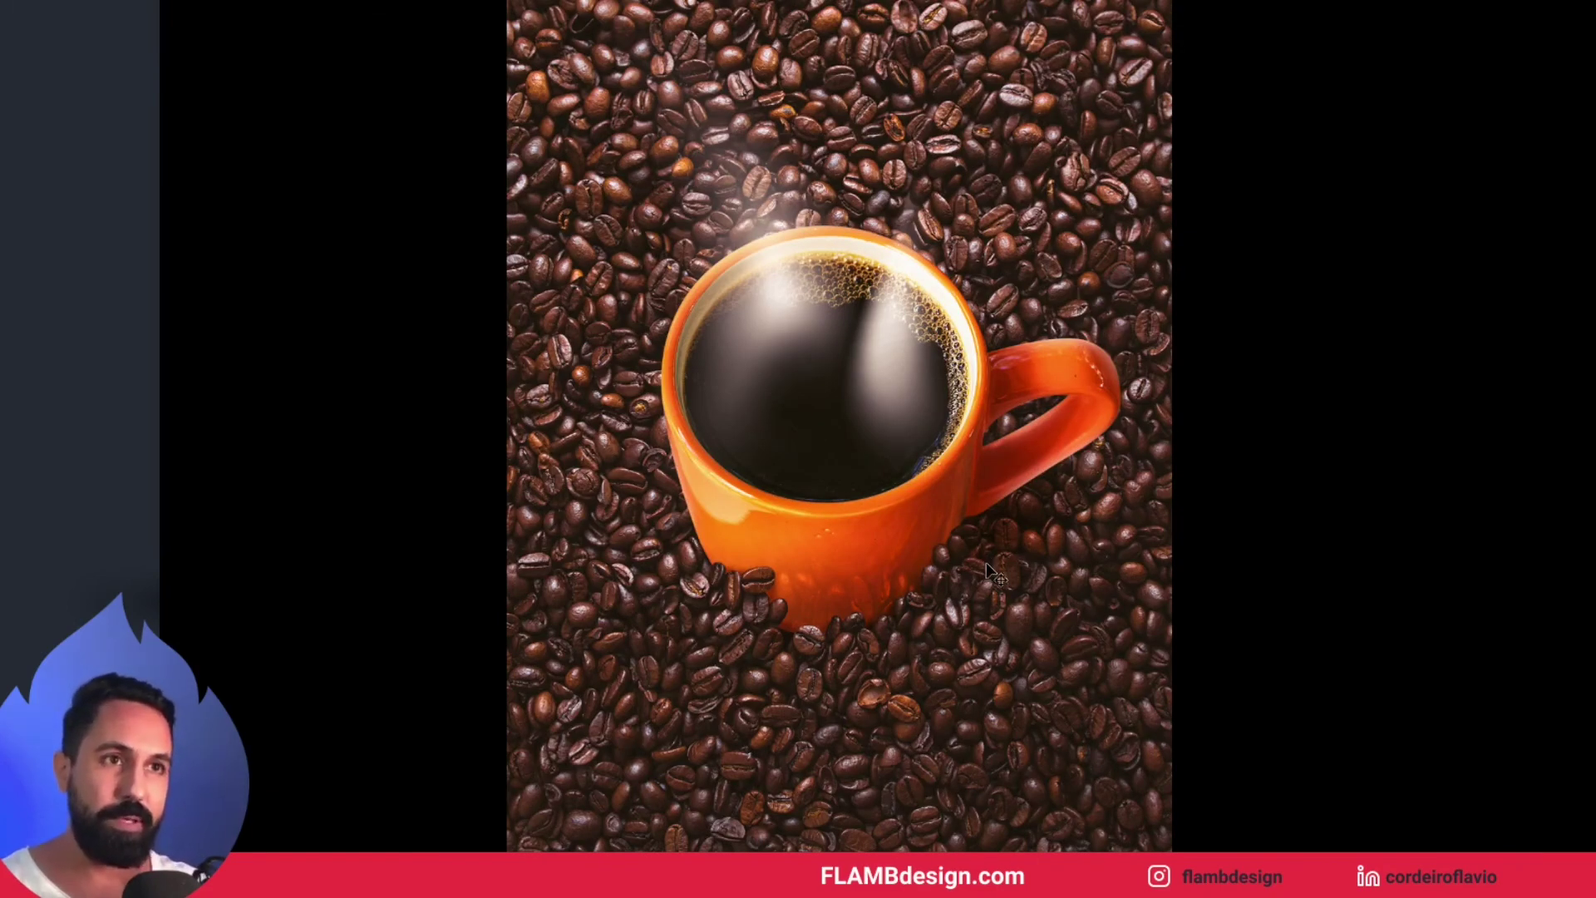
key("ctrl+minus")
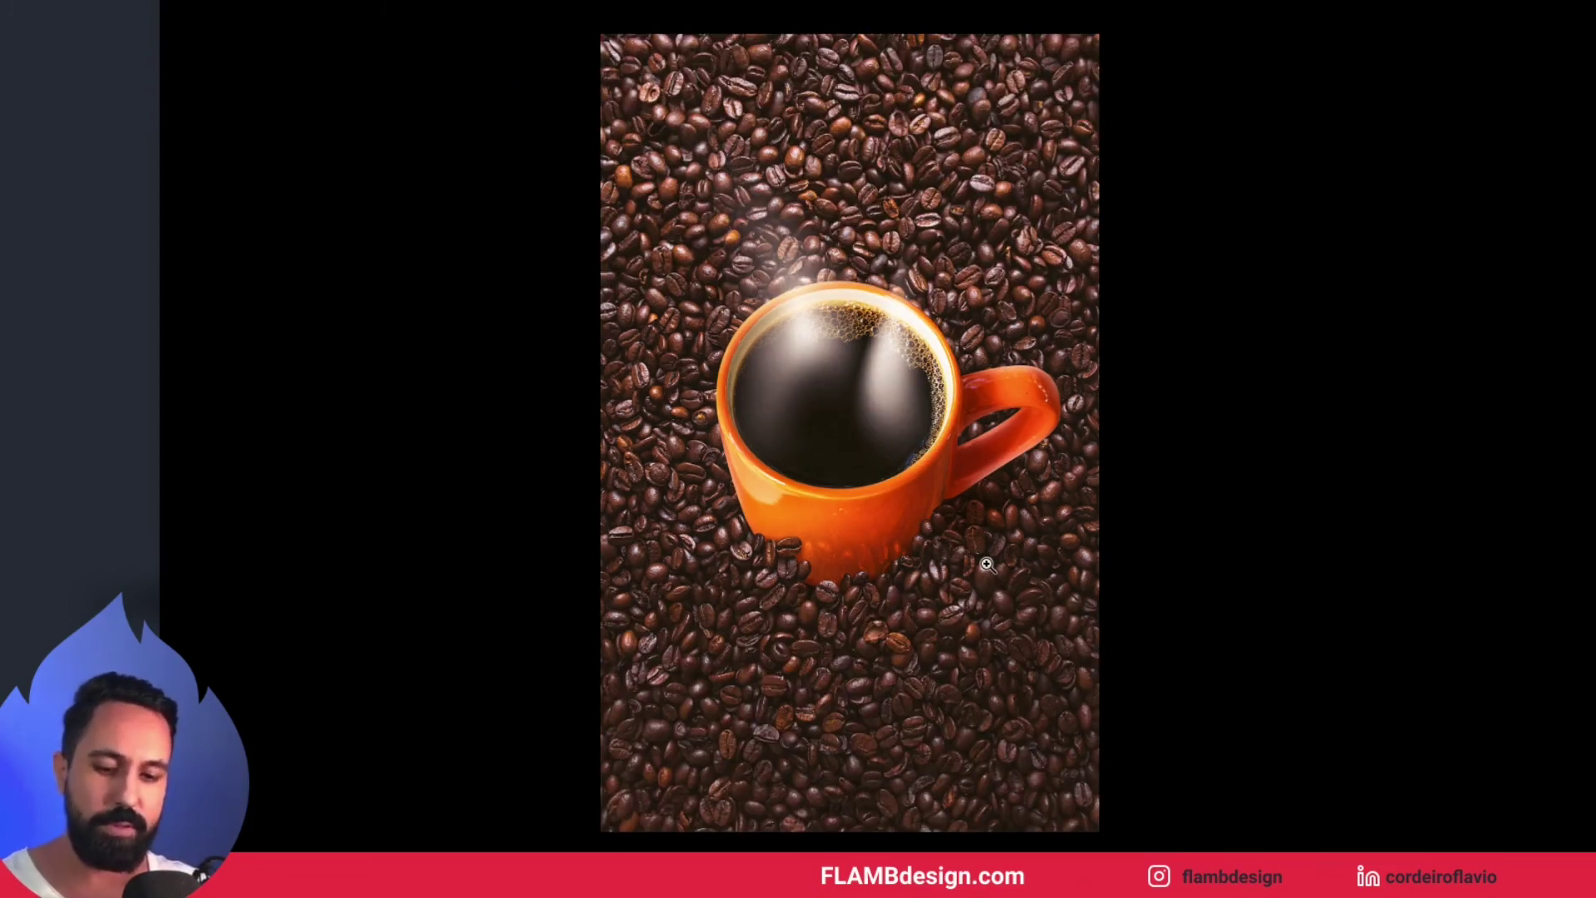
key("f")
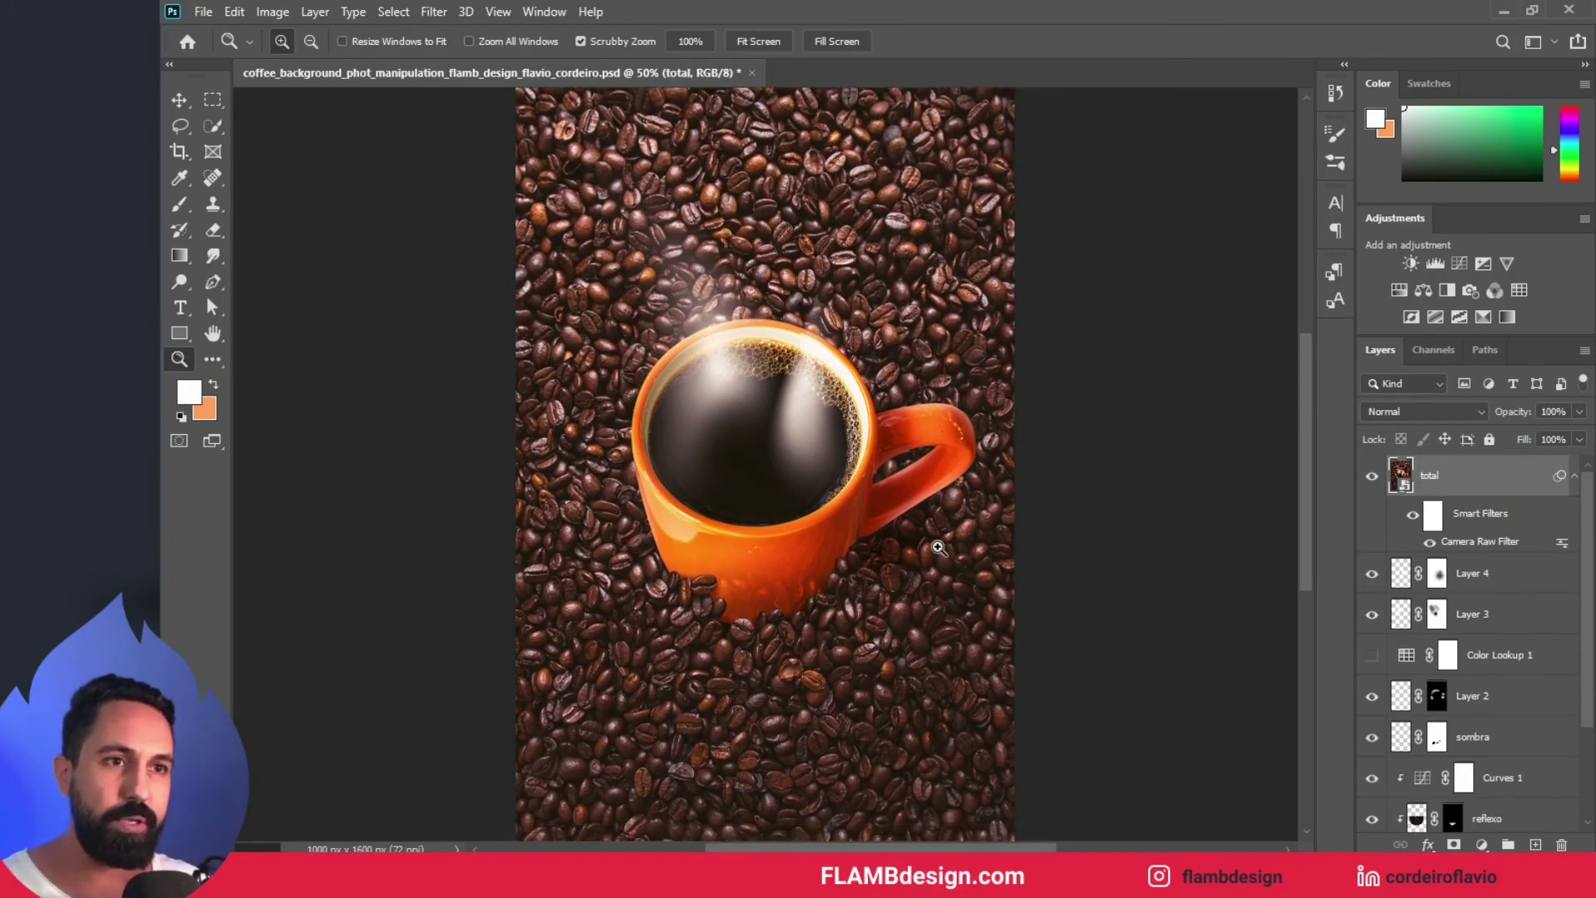
scroll(938, 547, "left", 3)
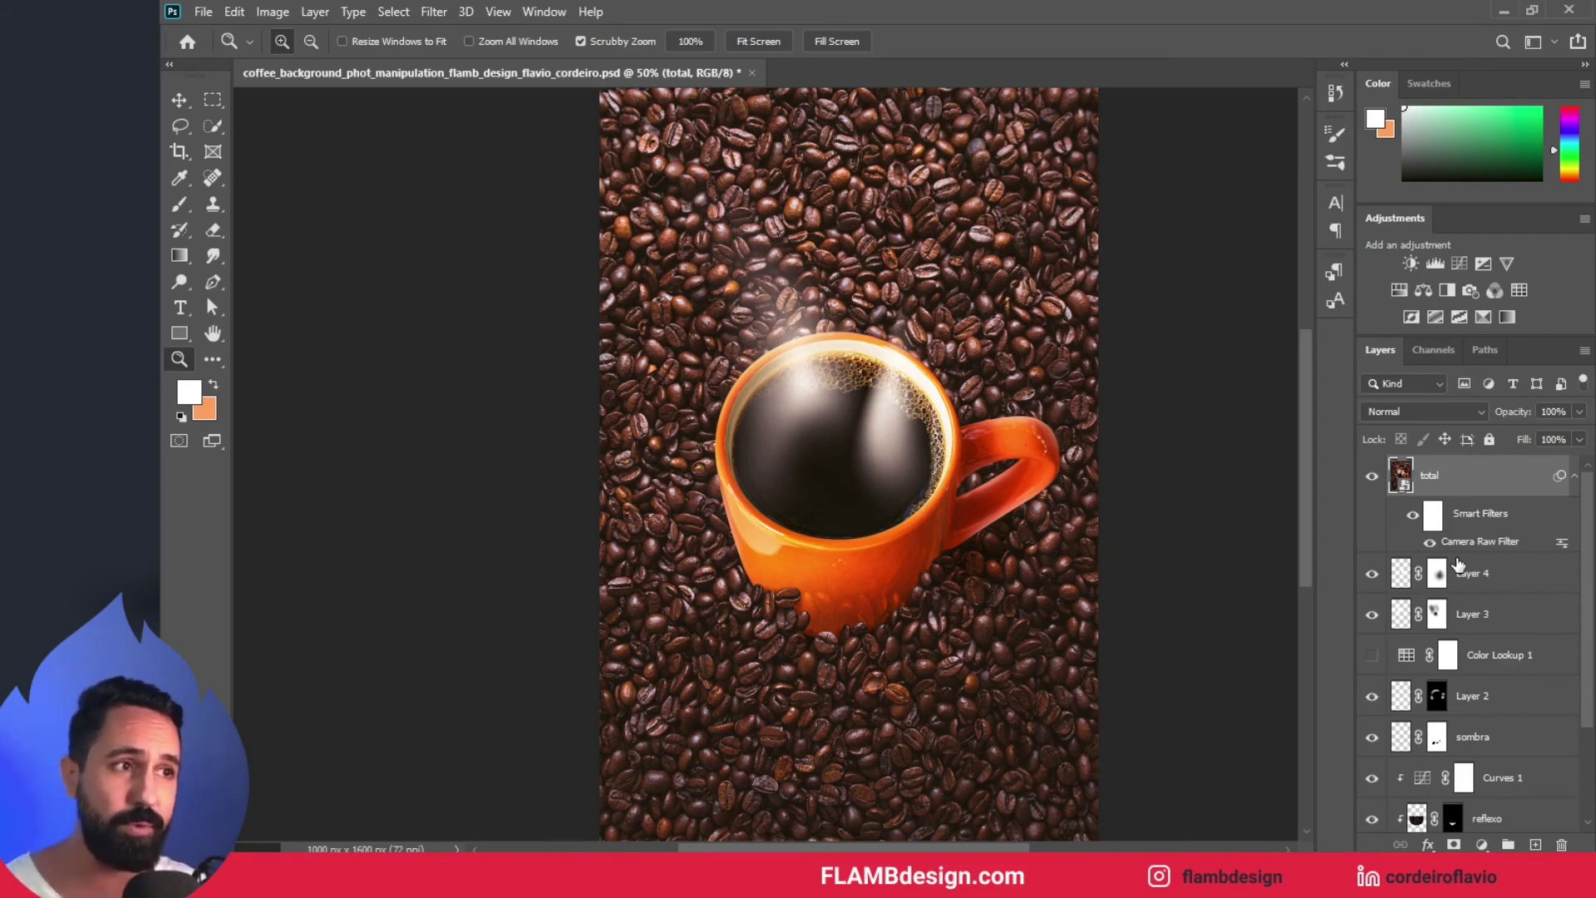
scroll(970, 551, "up", 1)
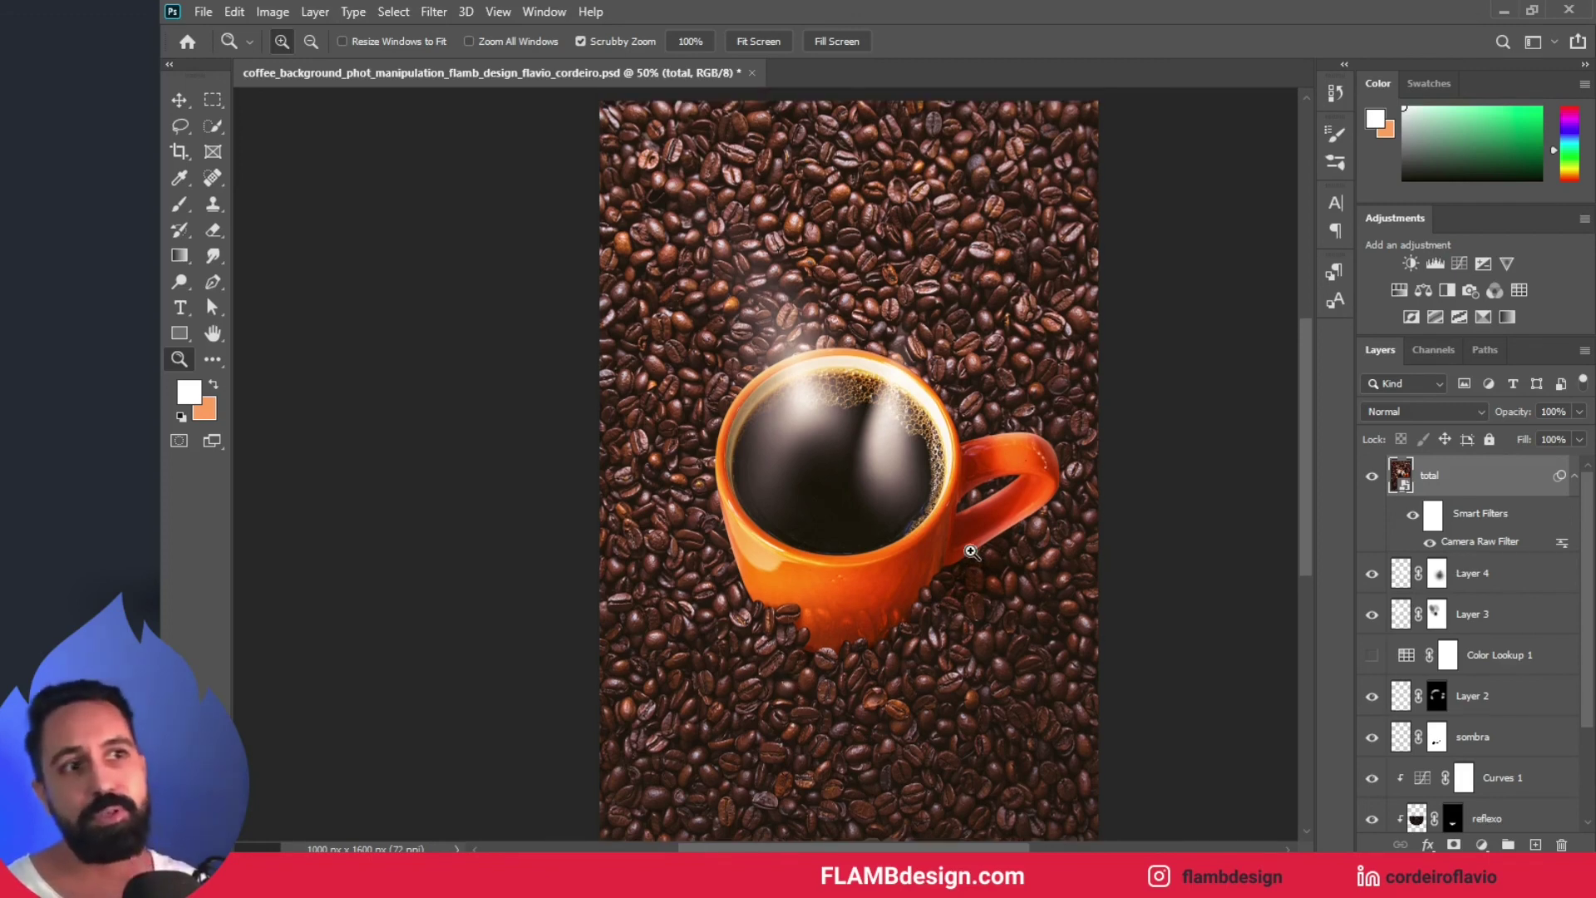
- Hide the "total" layer and reposition the two soft white highlights over the coffee, the right one lower-left and the left one slightly higher
scroll(970, 551, "up", 1)
scroll(970, 551, "down", 2)
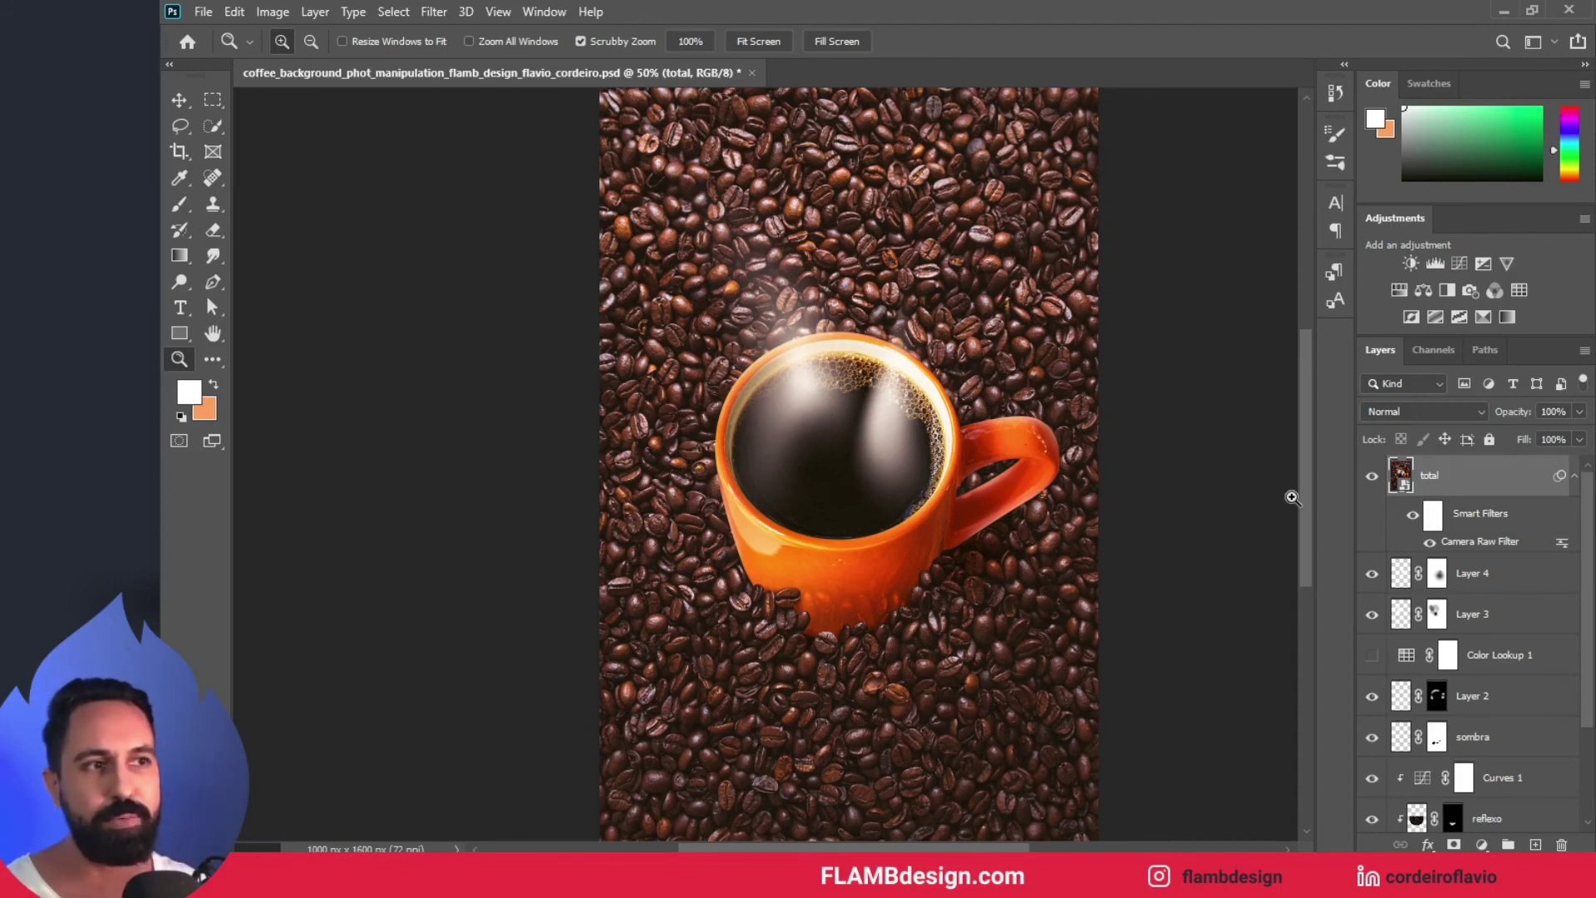
left_click(1371, 479)
key("v")
left_click_drag(906, 436, 886, 466)
left_click_drag(805, 399, 804, 373)
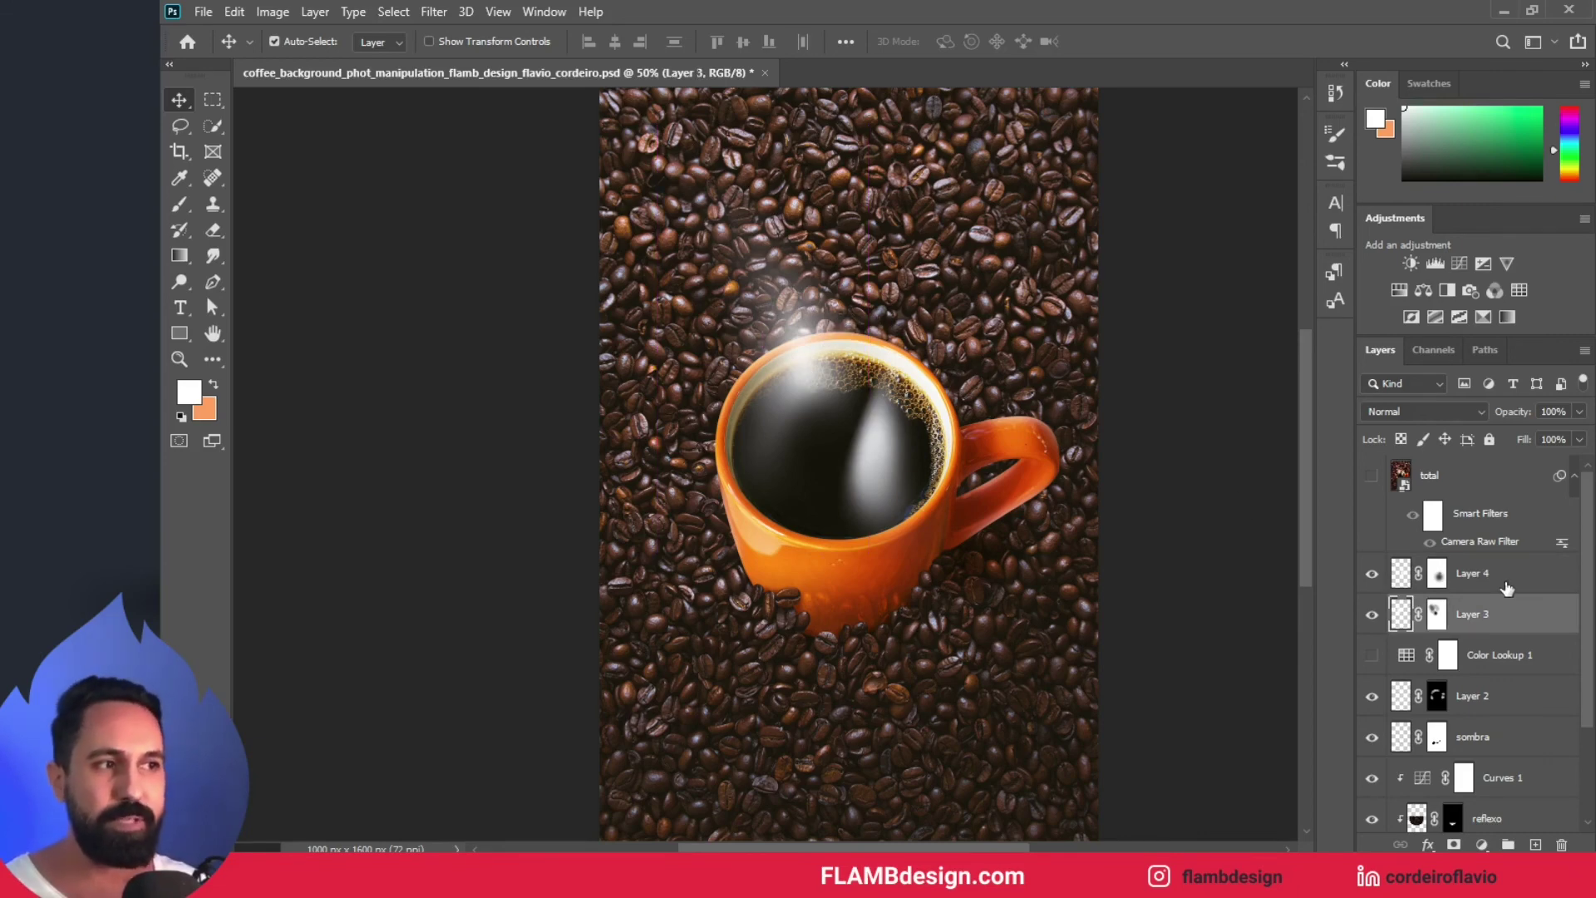
- Stamp all visible layers into a new merged layer above Layer 4 and convert it to a smart object
left_click(1507, 587)
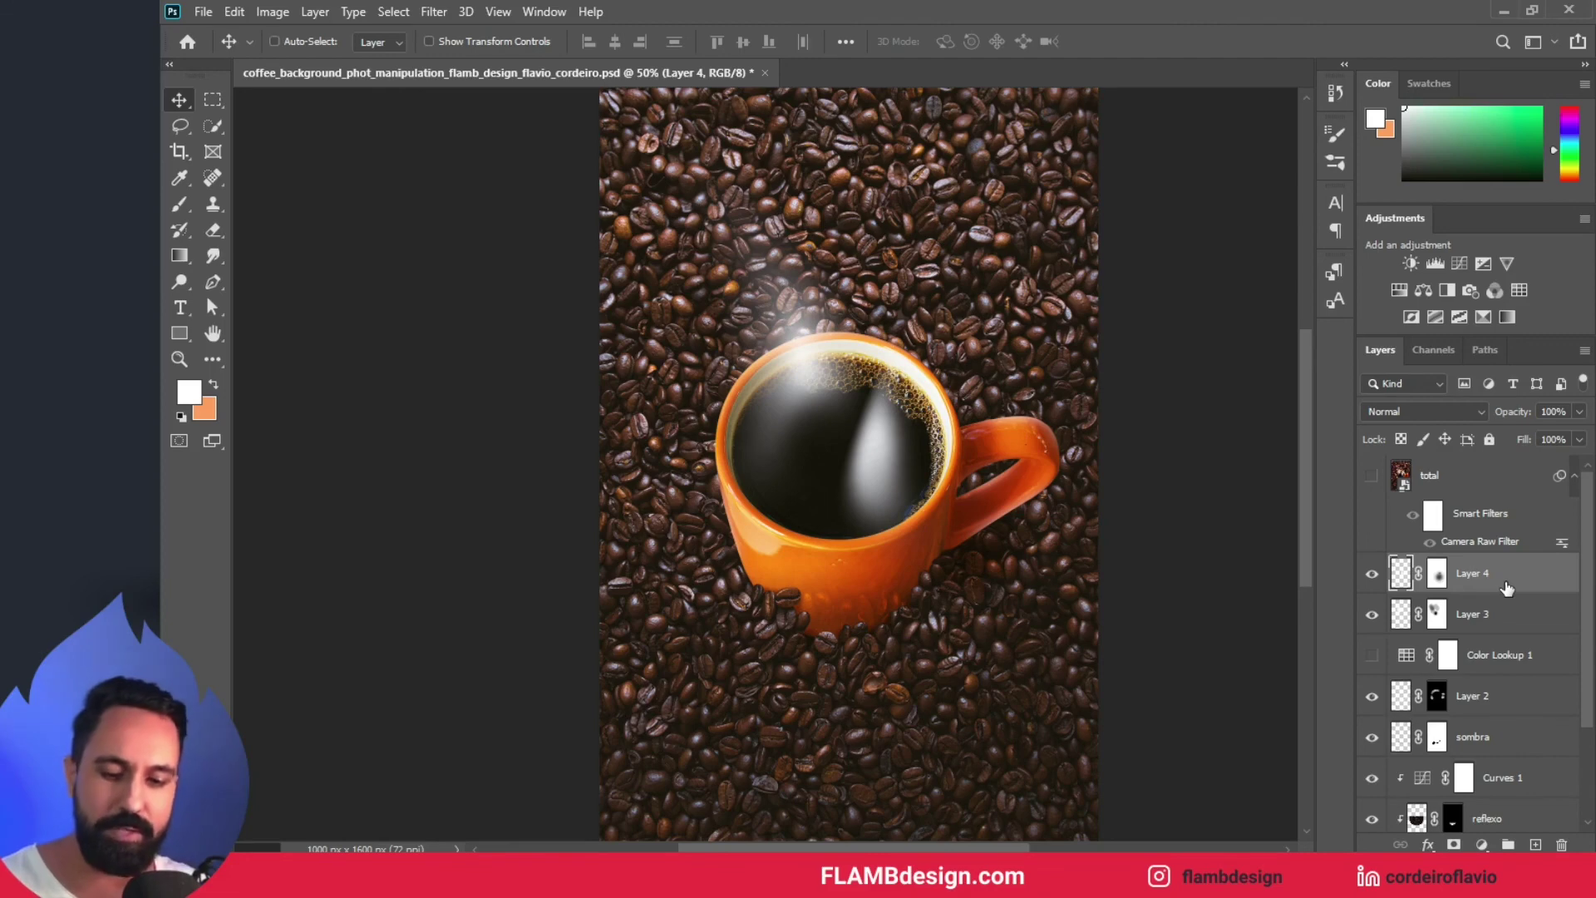
key("ctrl+alt+shift+e")
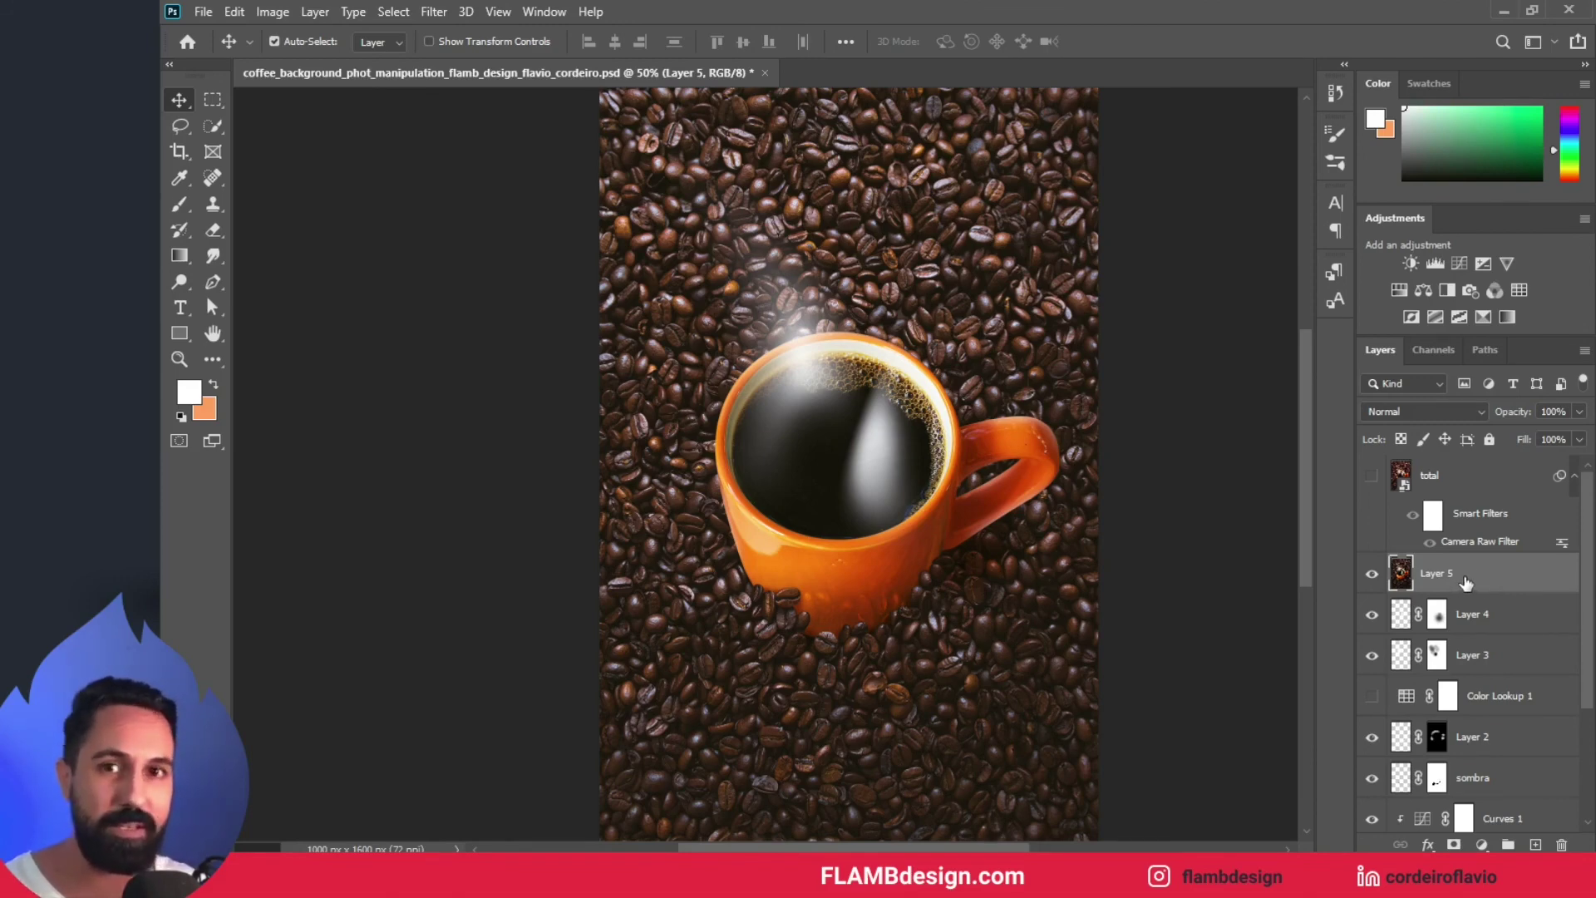
right_click(1487, 576)
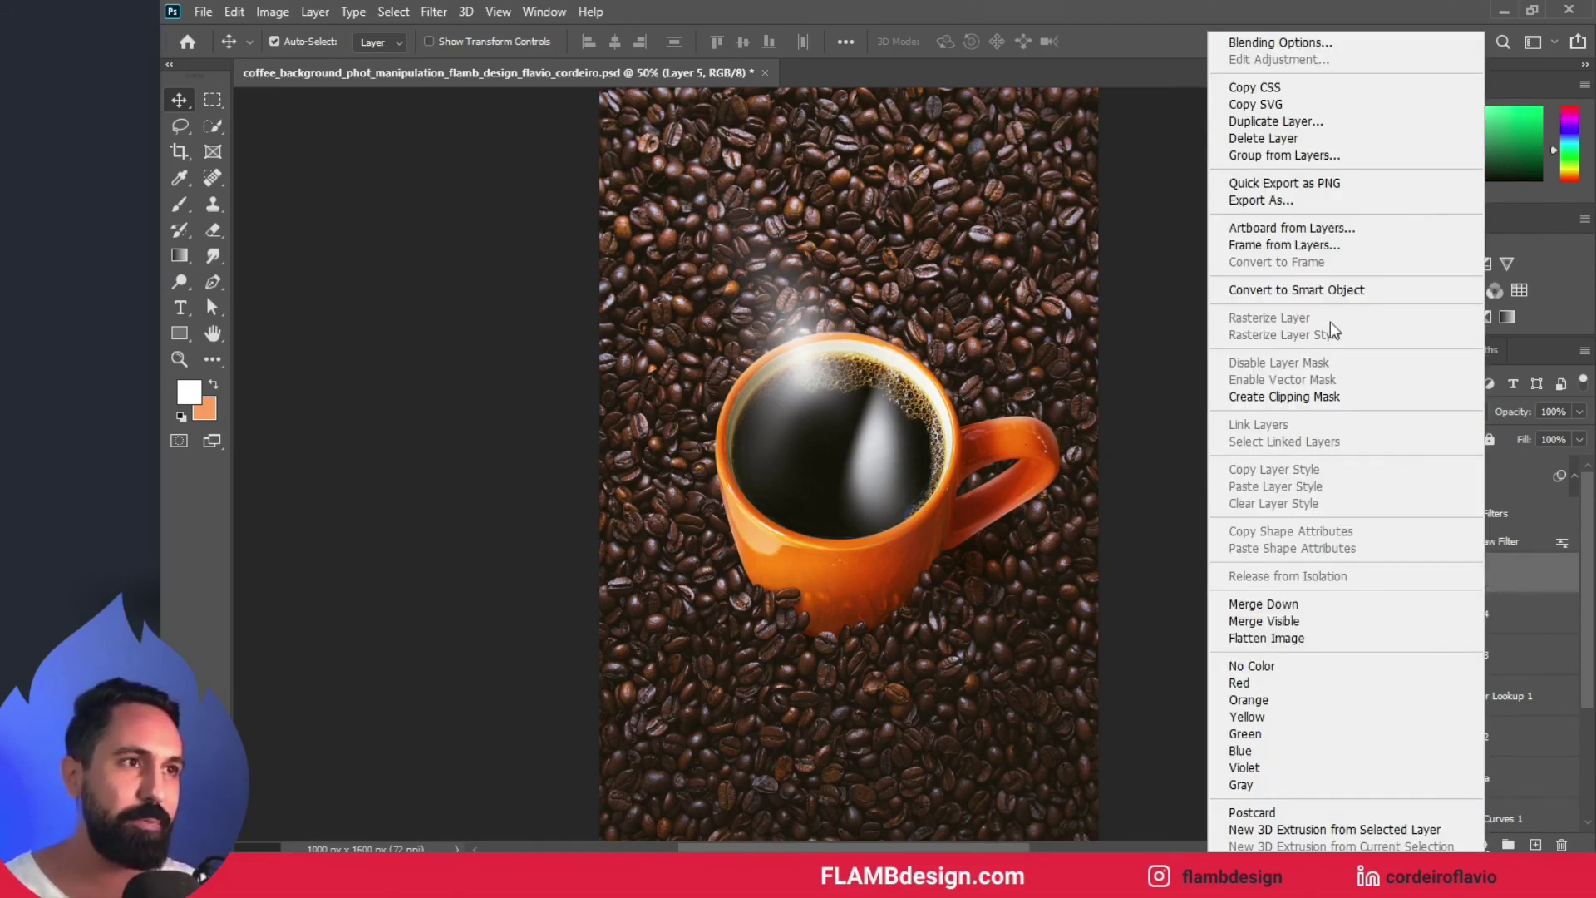
left_click(1335, 287)
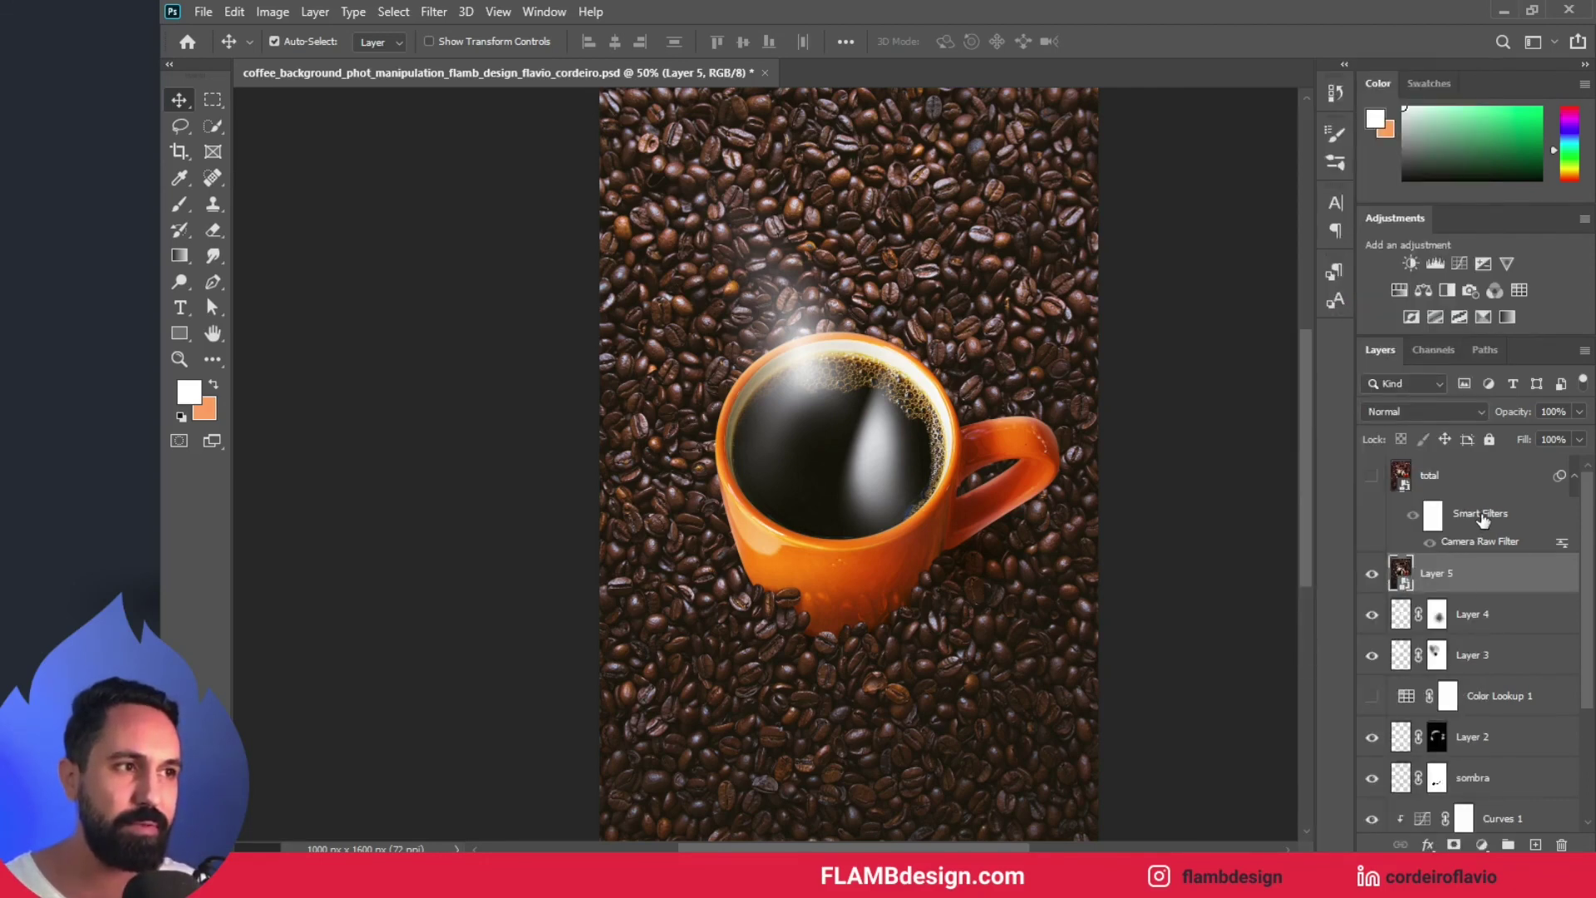
- Transfer the Camera Raw smart filter from the "total" layer to the new merged smart object and select that object
left_click(1482, 517)
left_click_drag(1484, 517, 1475, 591)
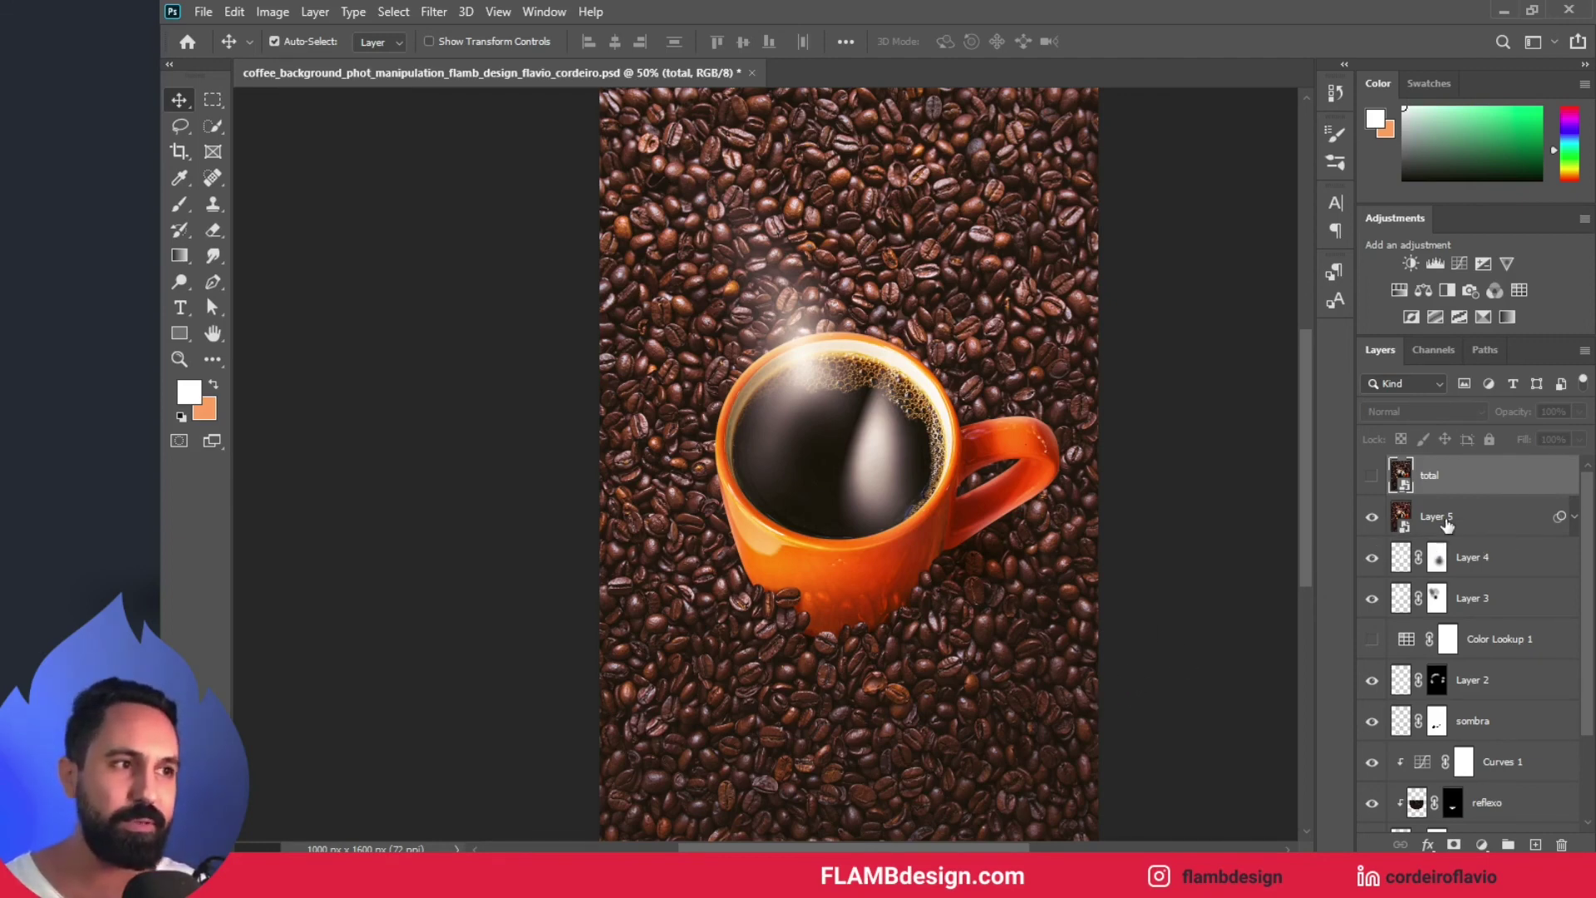
left_click(1446, 519)
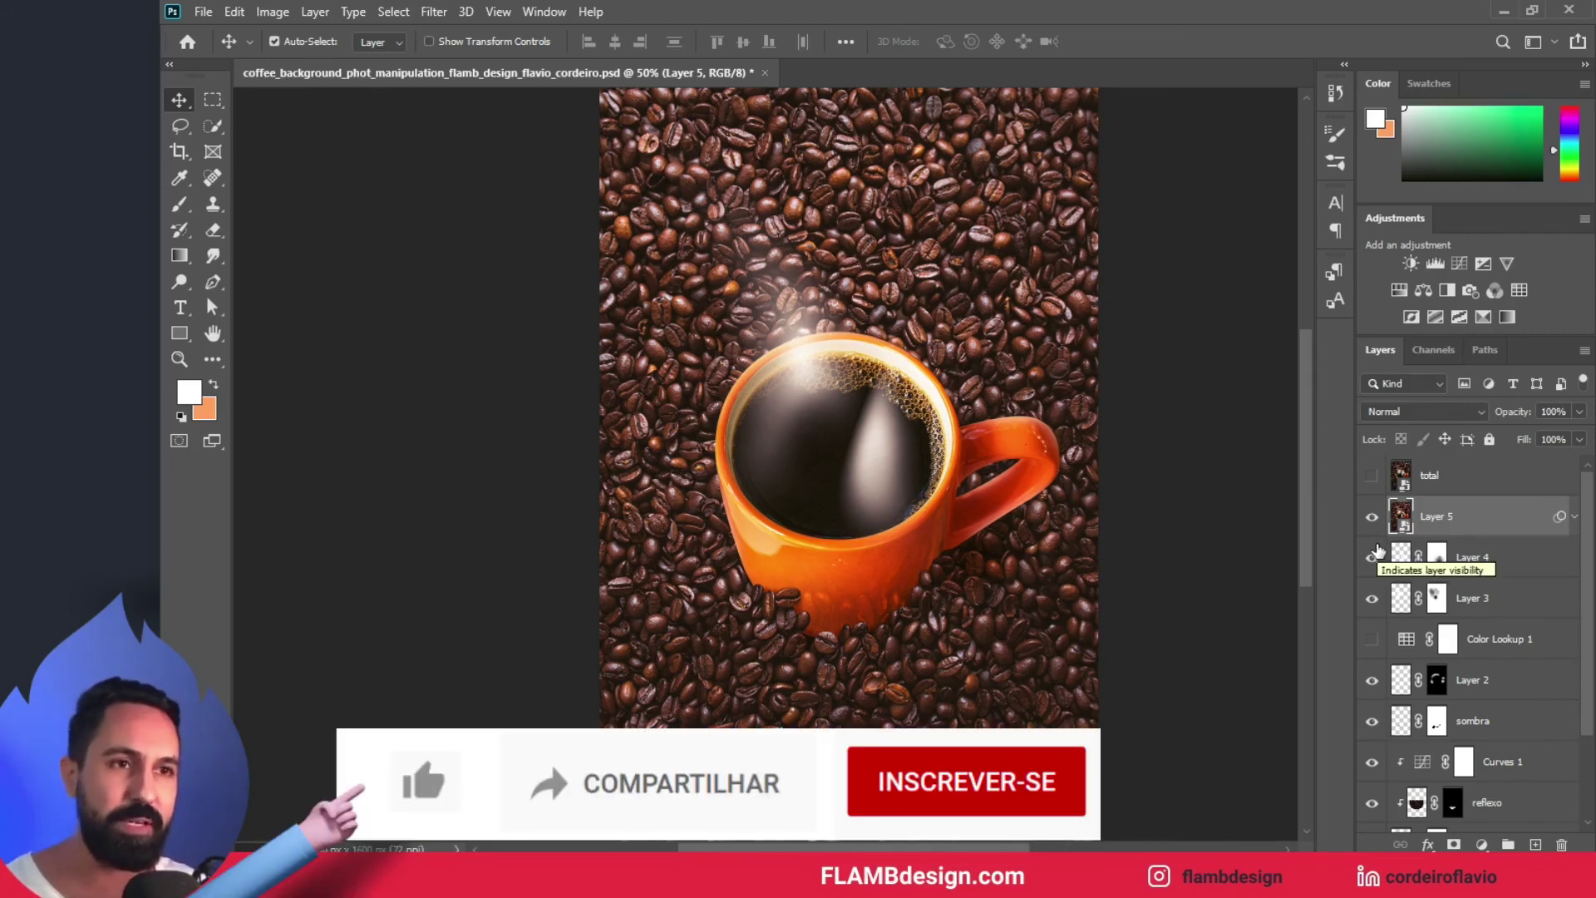
scroll(1176, 702, "down", 2)
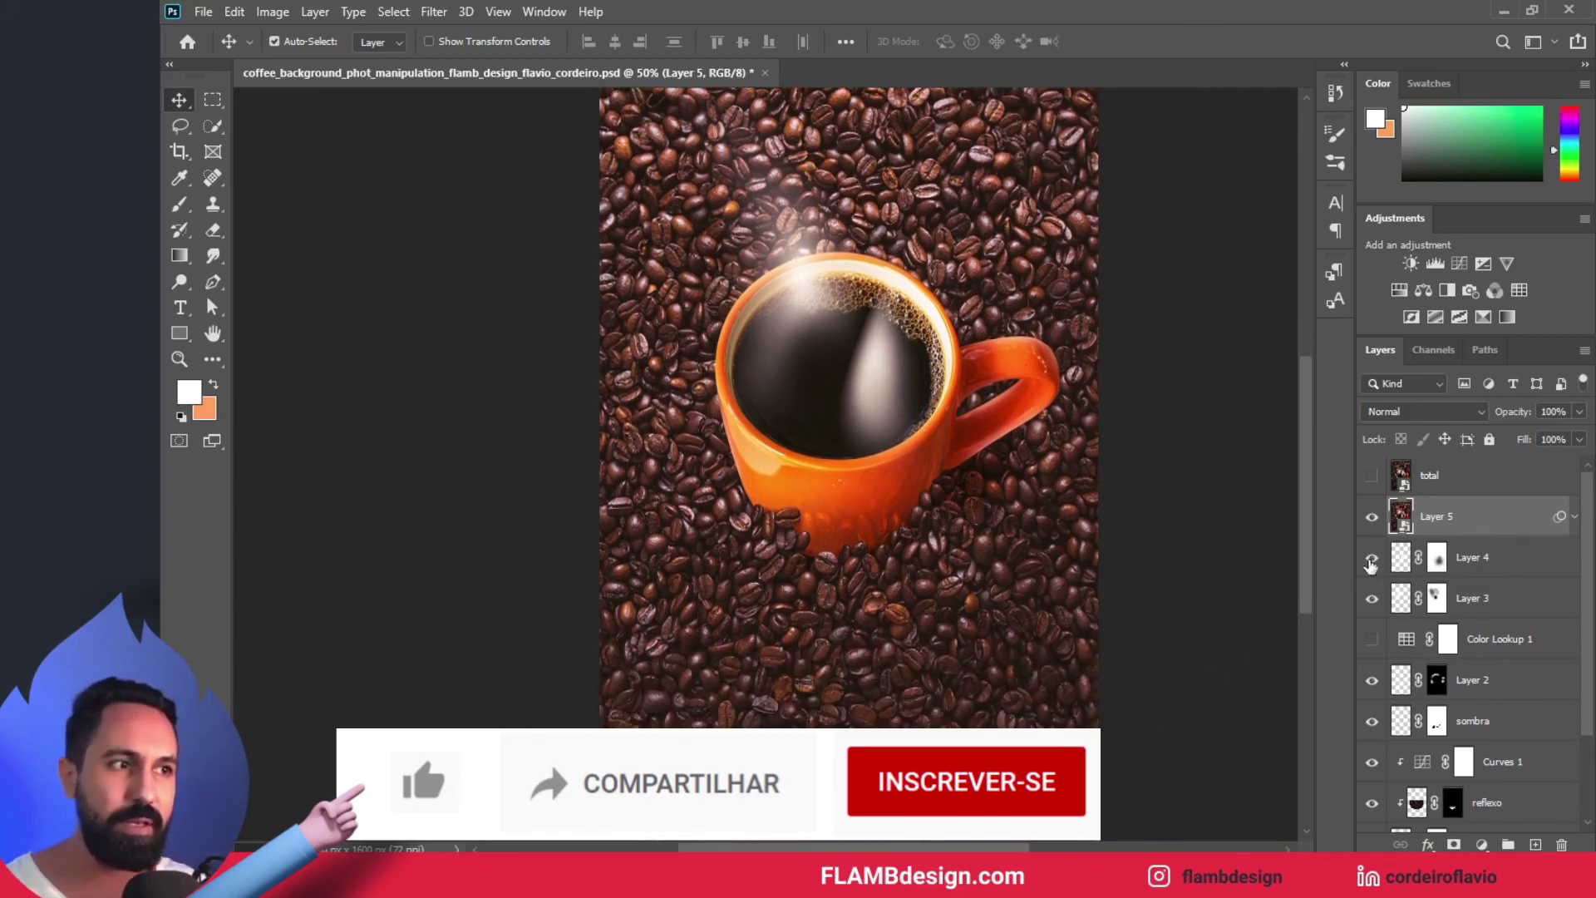
scroll(1233, 629, "up", 4)
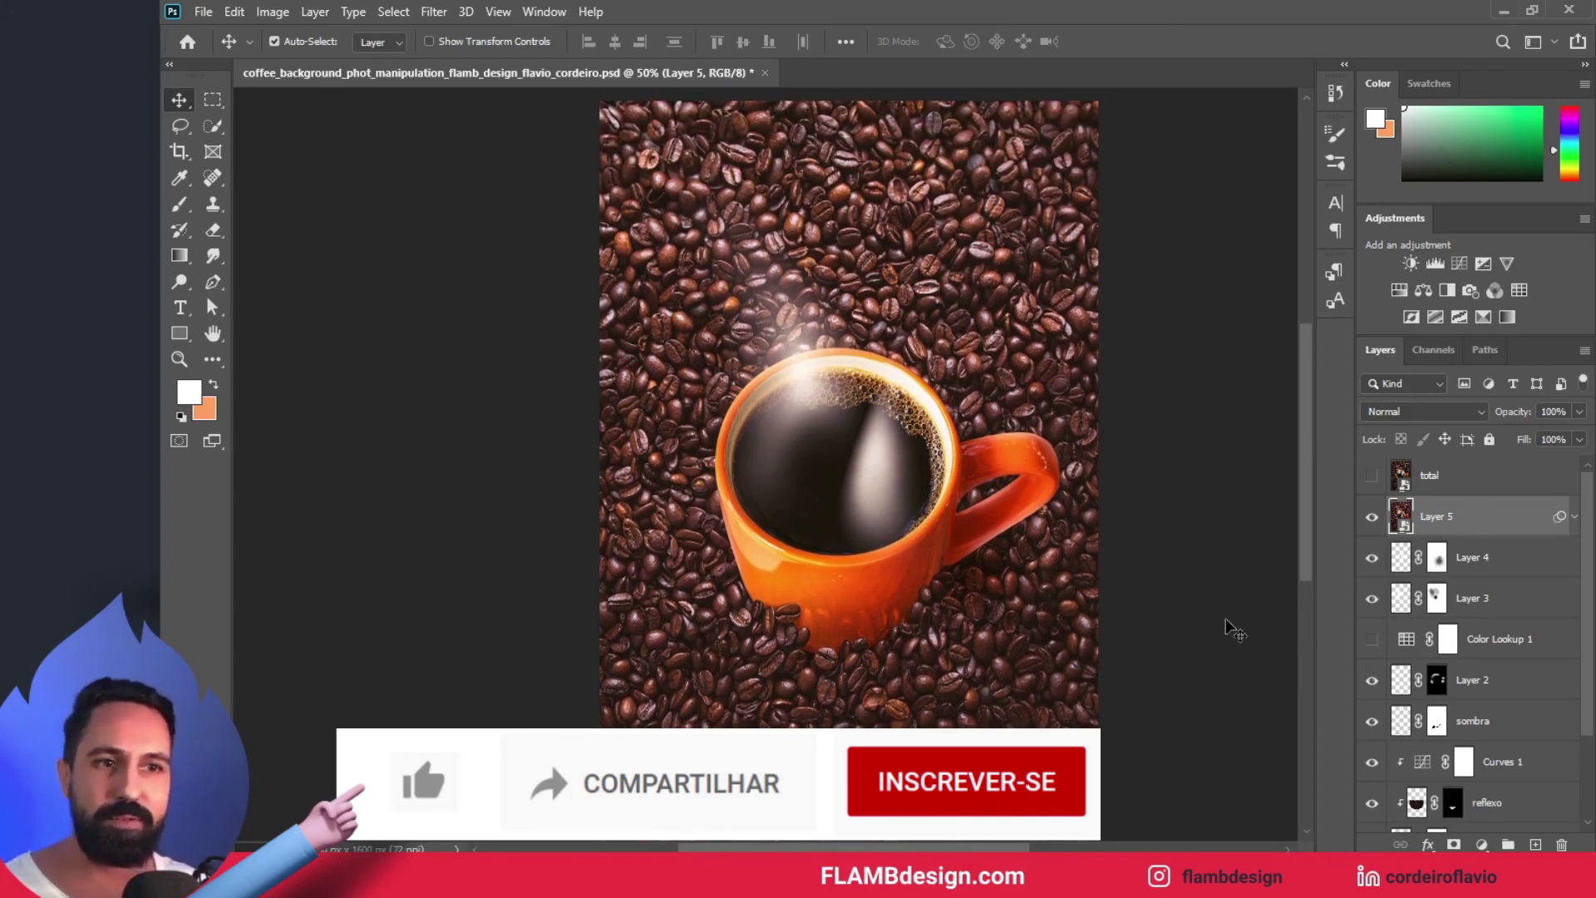
scroll(1233, 629, "down", 2)
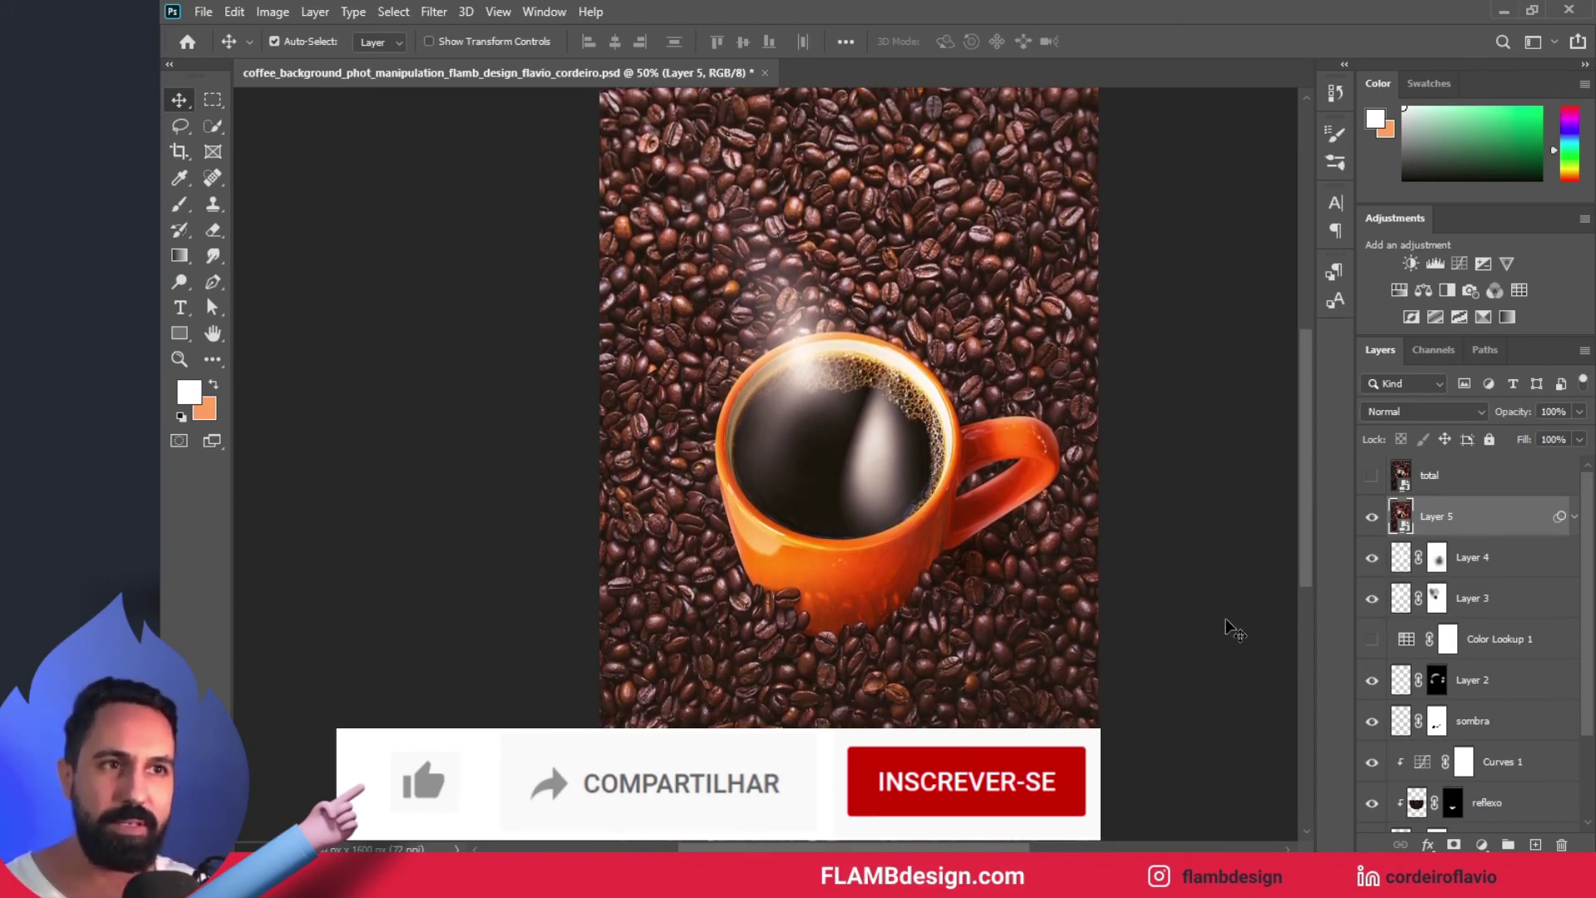